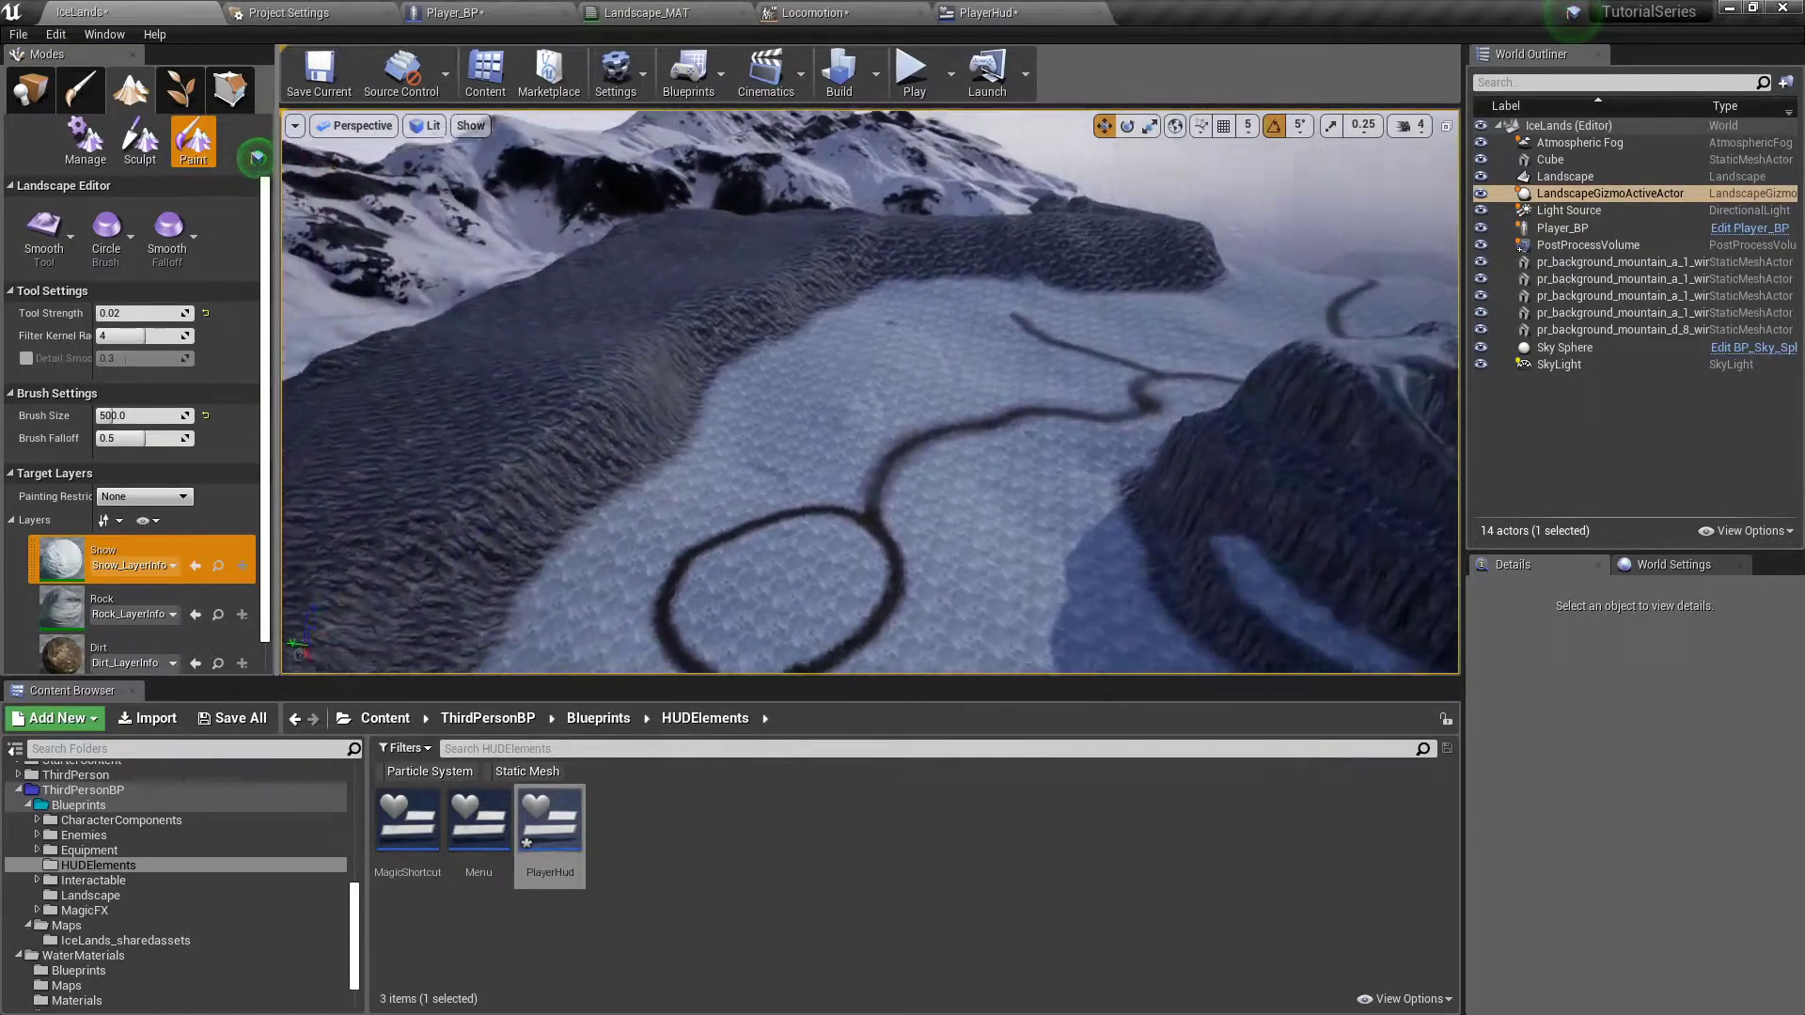
- Switch the landscape editor from painting to sculpting with the Sculpt tool
click(141, 158)
click(43, 230)
click(110, 237)
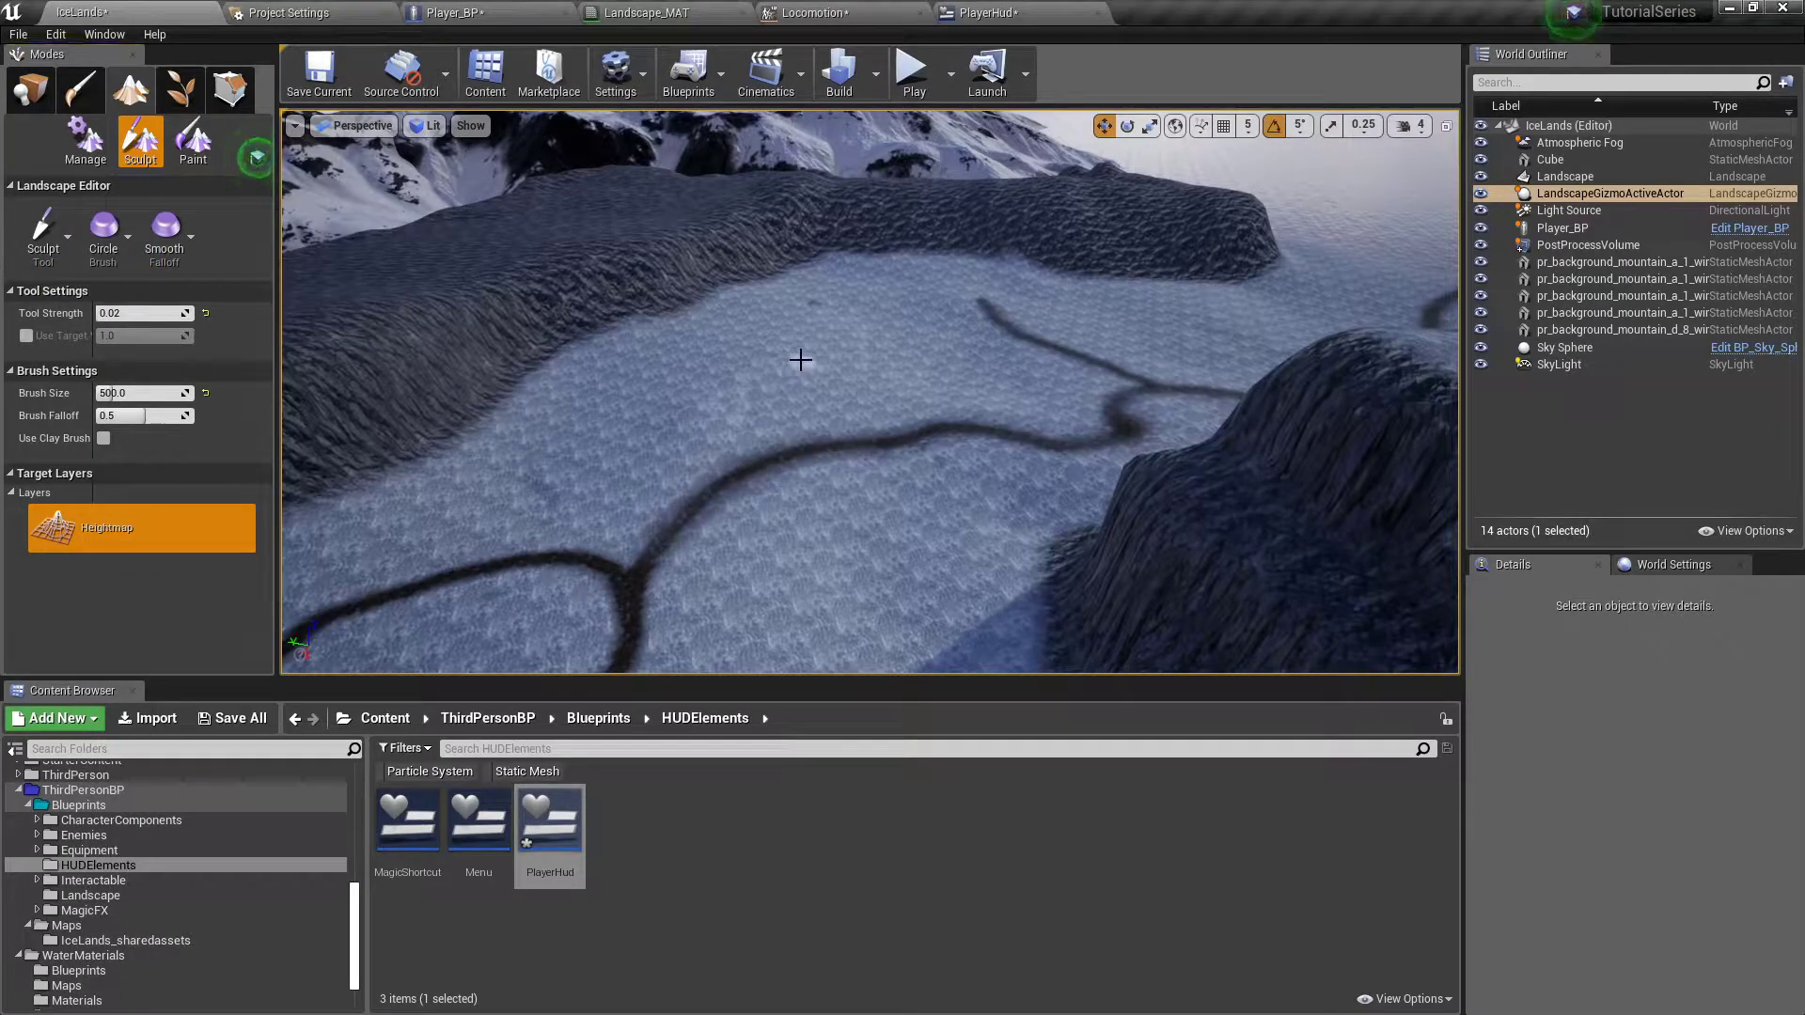
right_drag(799, 361, 796, 365)
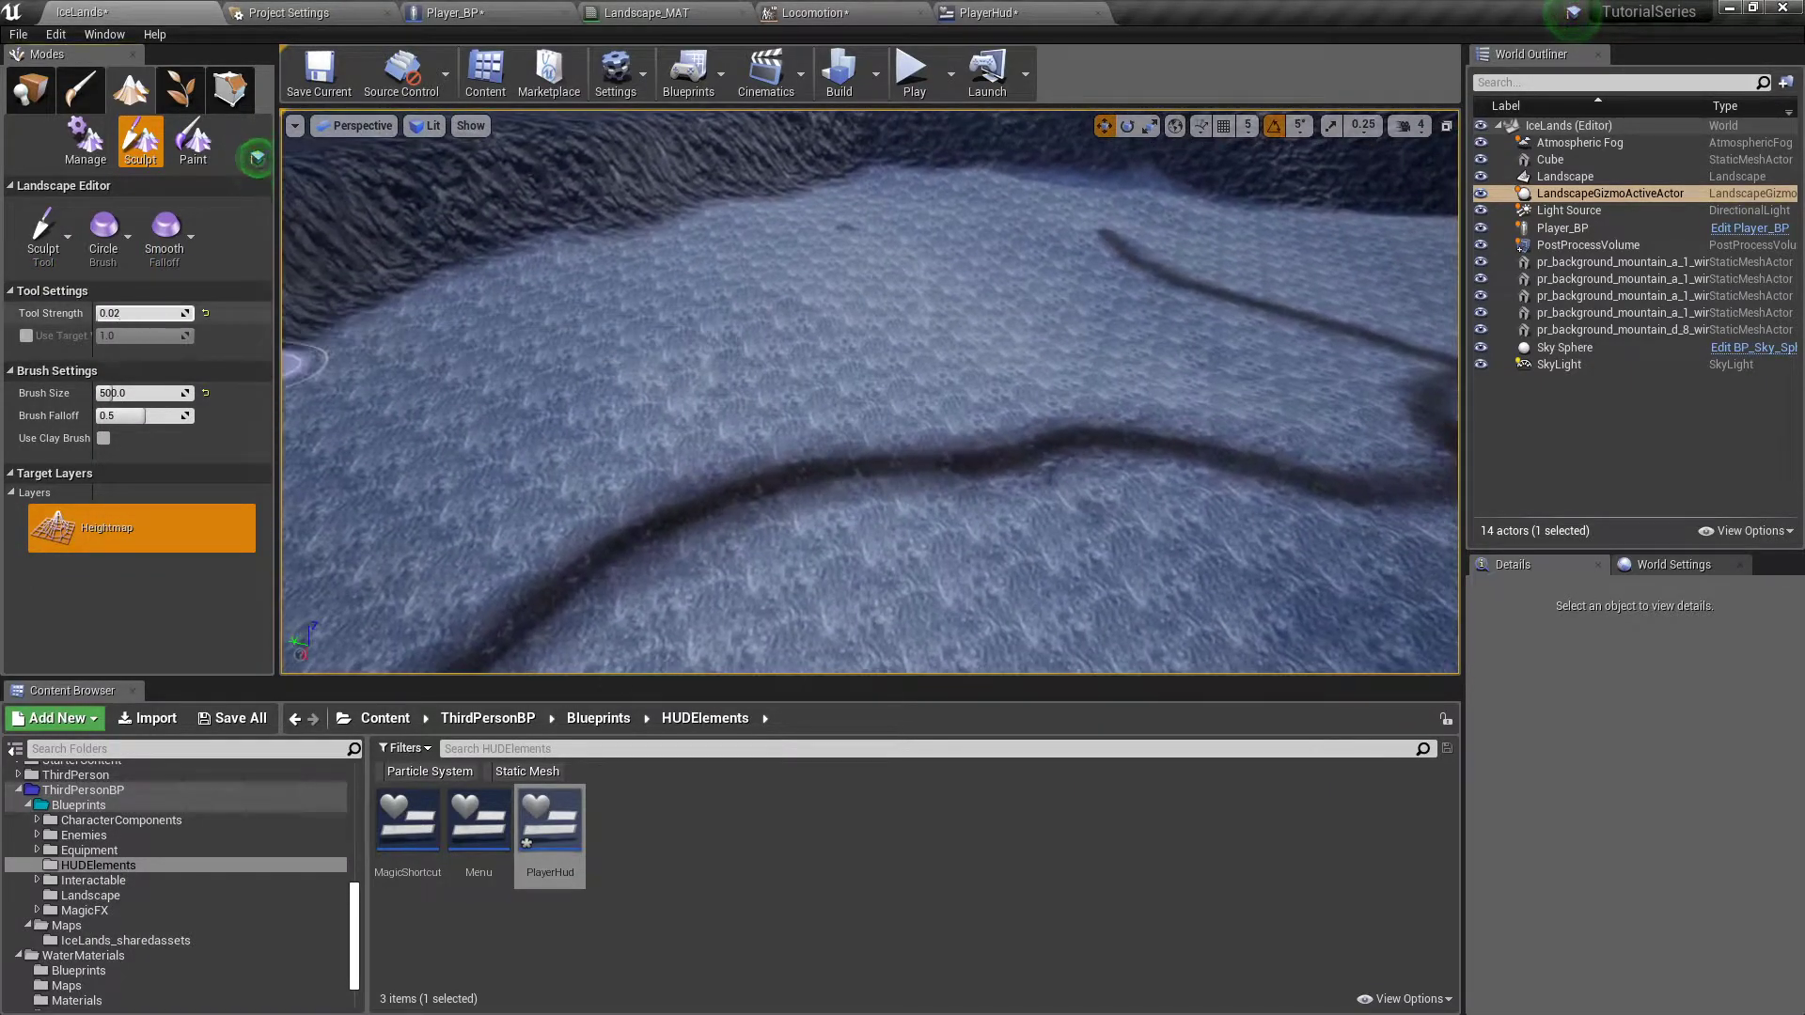
- Set the sculpt tool strength to 0.3 and raise a steep peak in the snow between the dirt path and the rock wall
click(134, 315)
text(0.3)
key(Return)
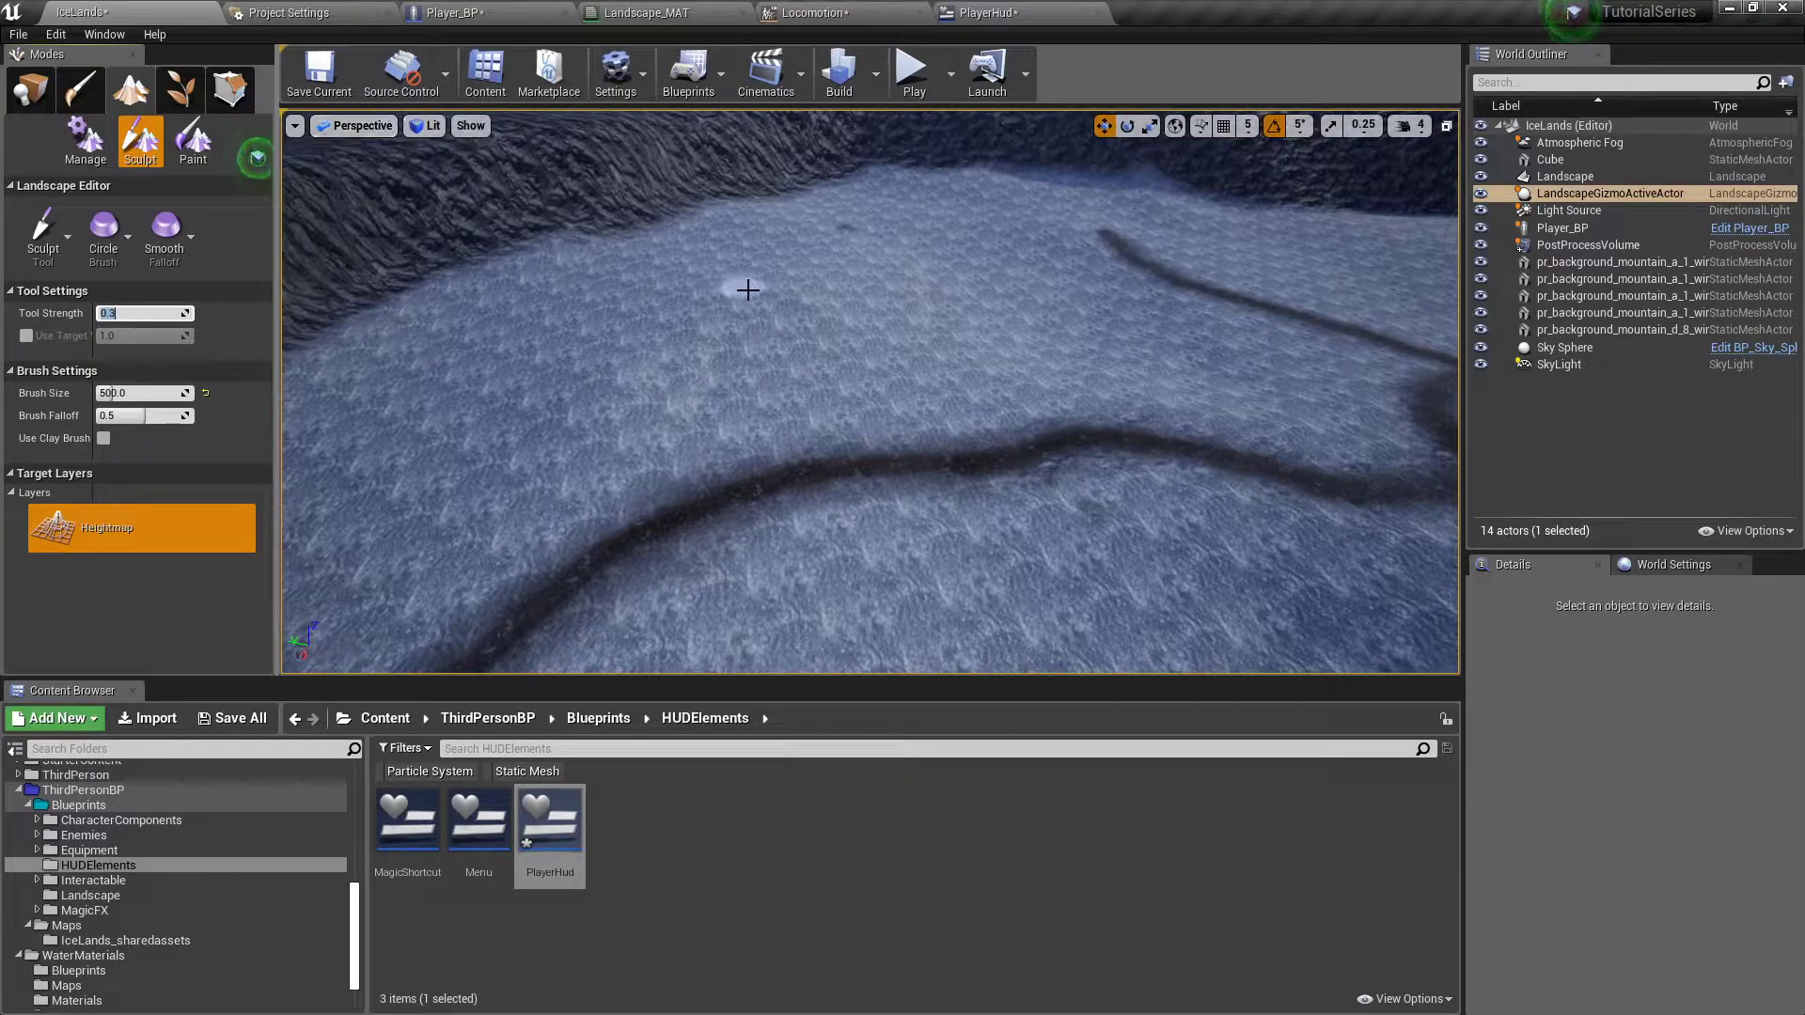
drag(702, 333, 765, 336)
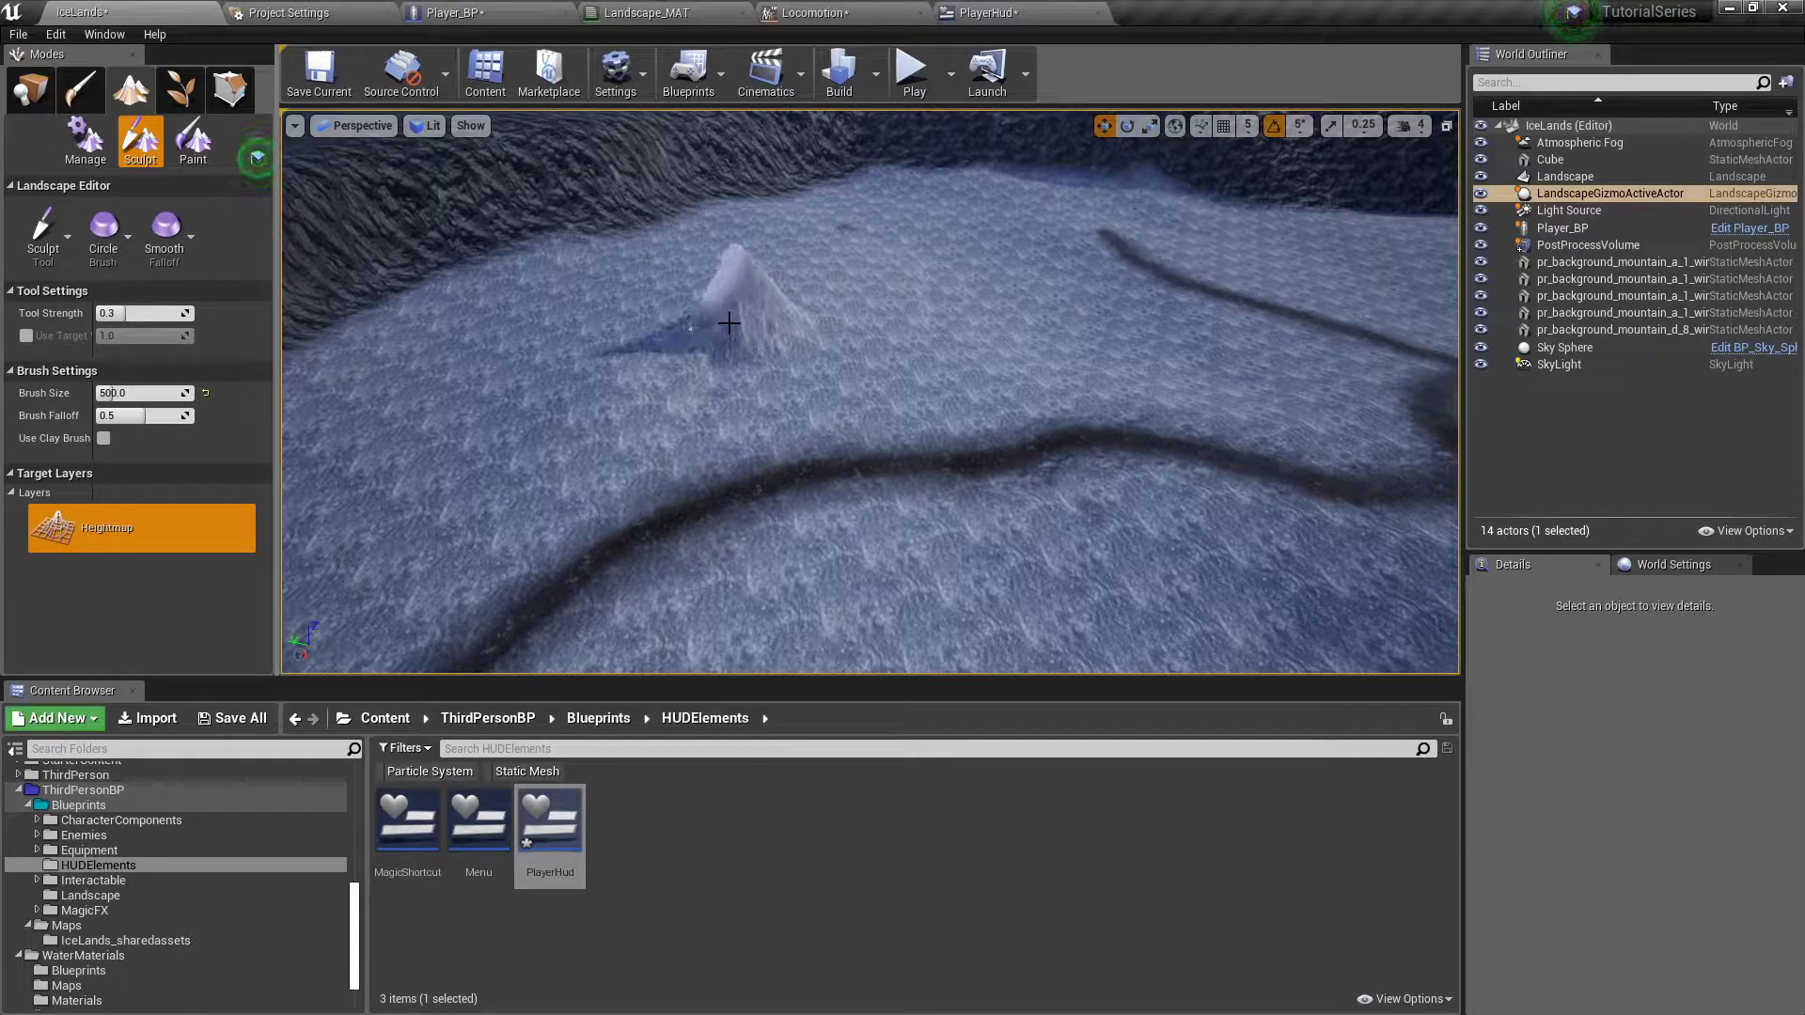
scroll(771, 340, down, 5)
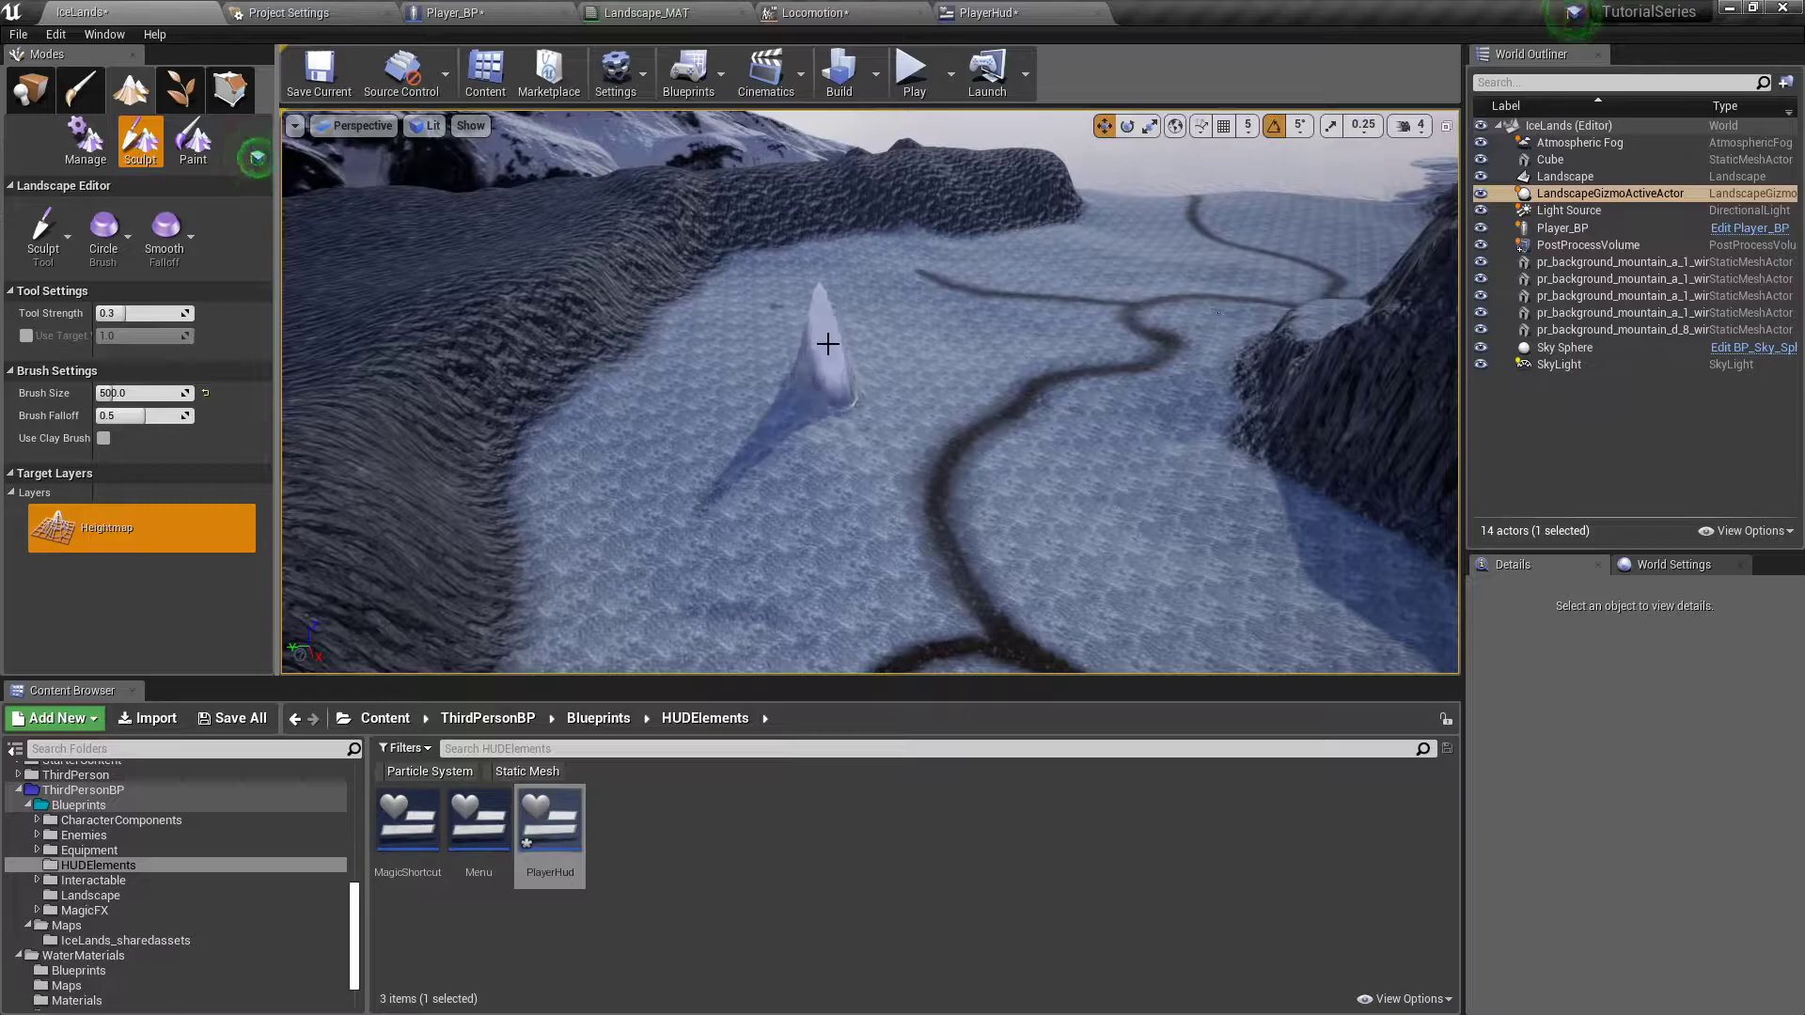
- Choose the Flatten tool and sample the height near the peak's tip as the flatten target, about 2771
click(43, 235)
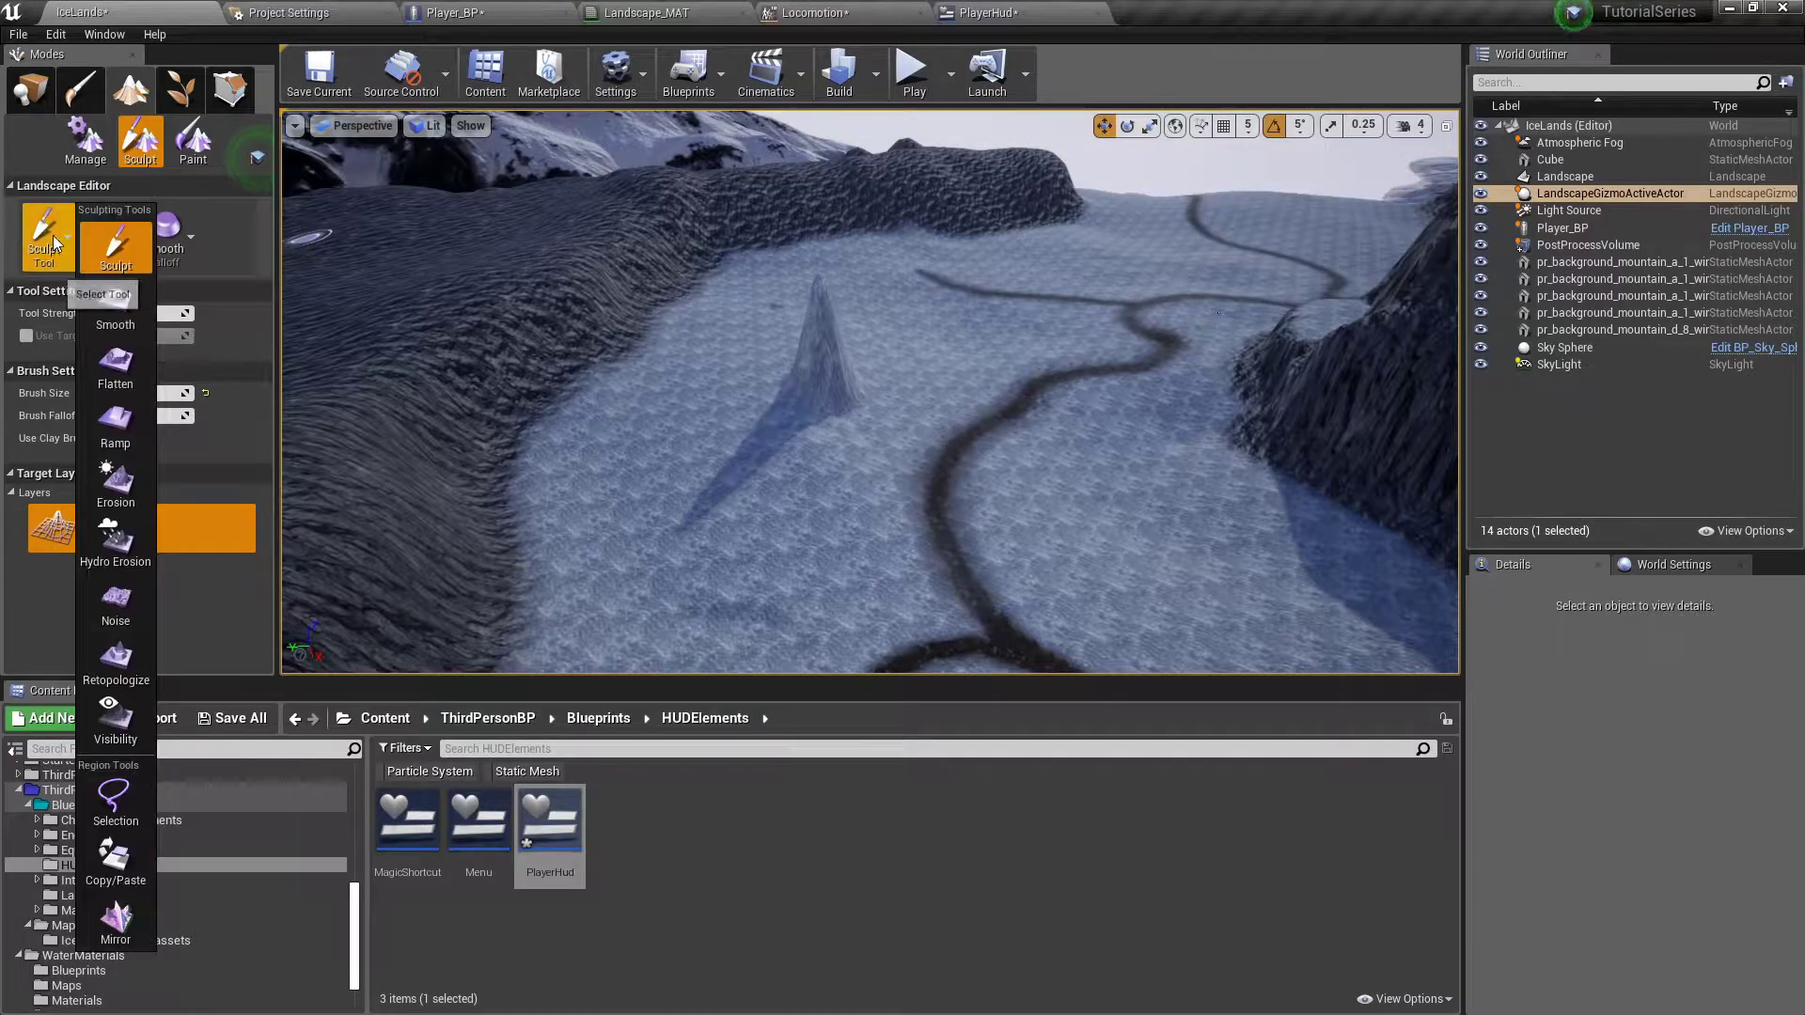
click(126, 367)
click(26, 317)
click(181, 316)
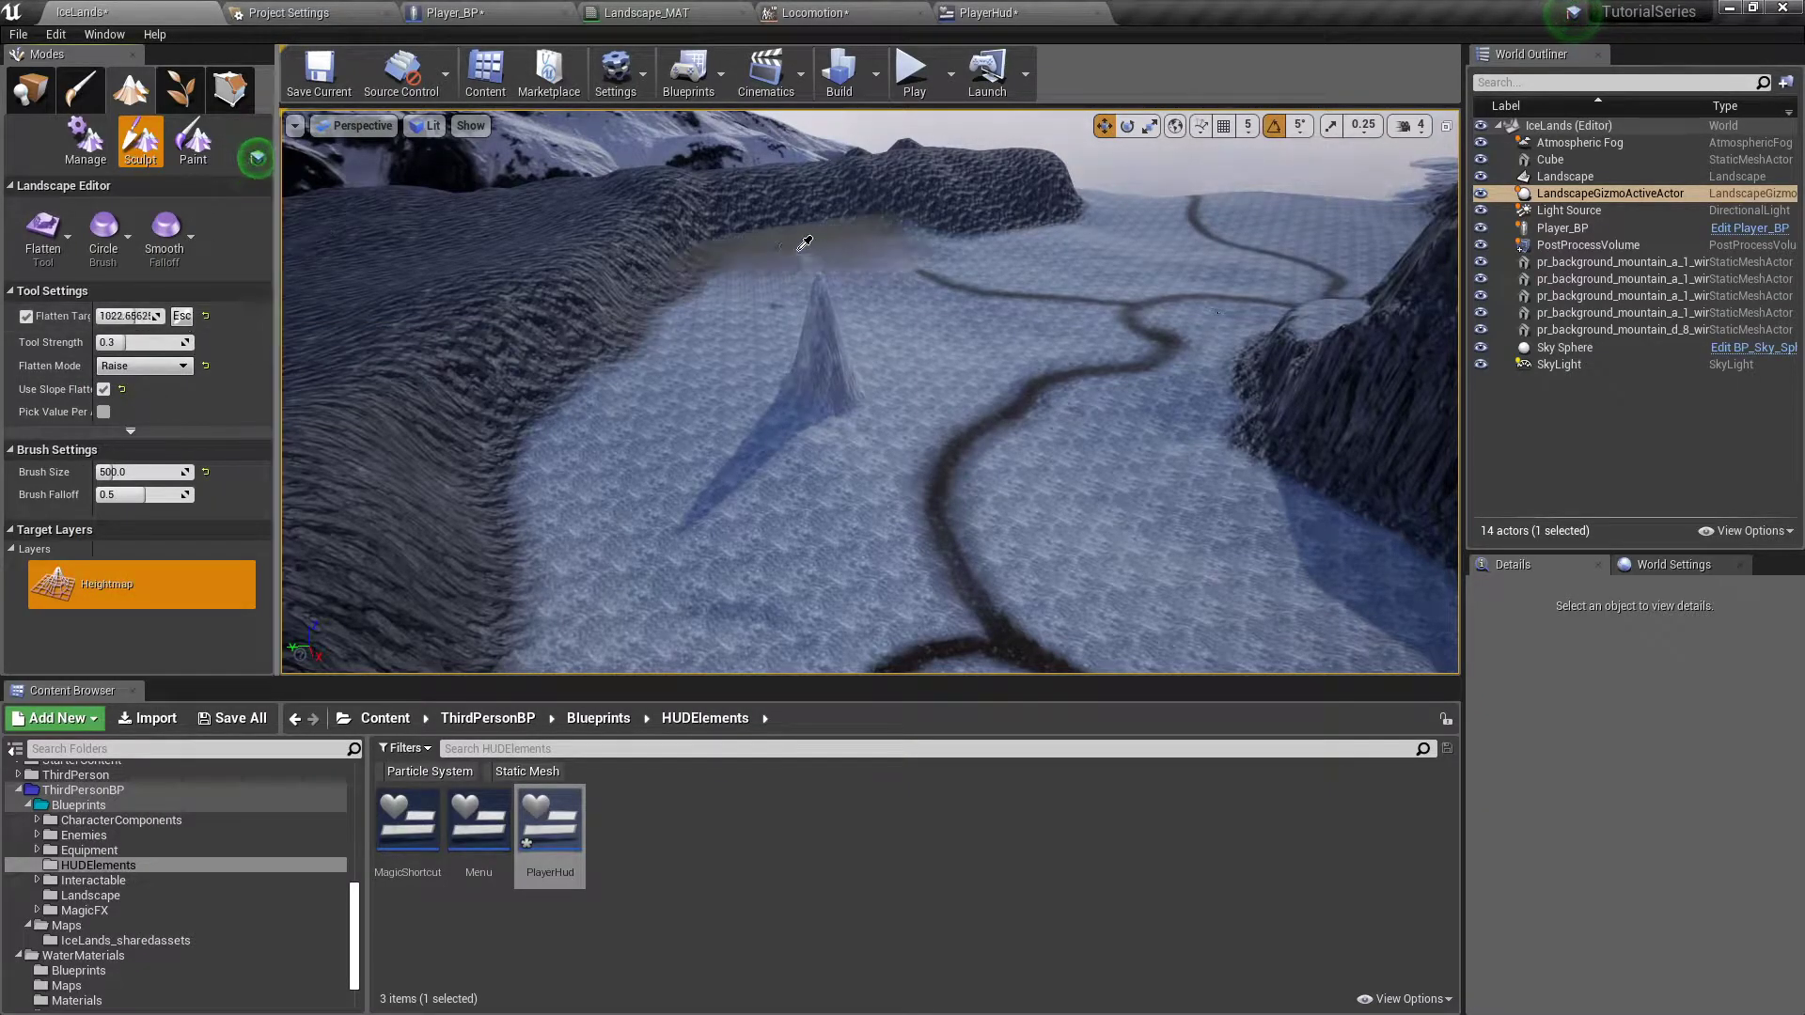
click(826, 274)
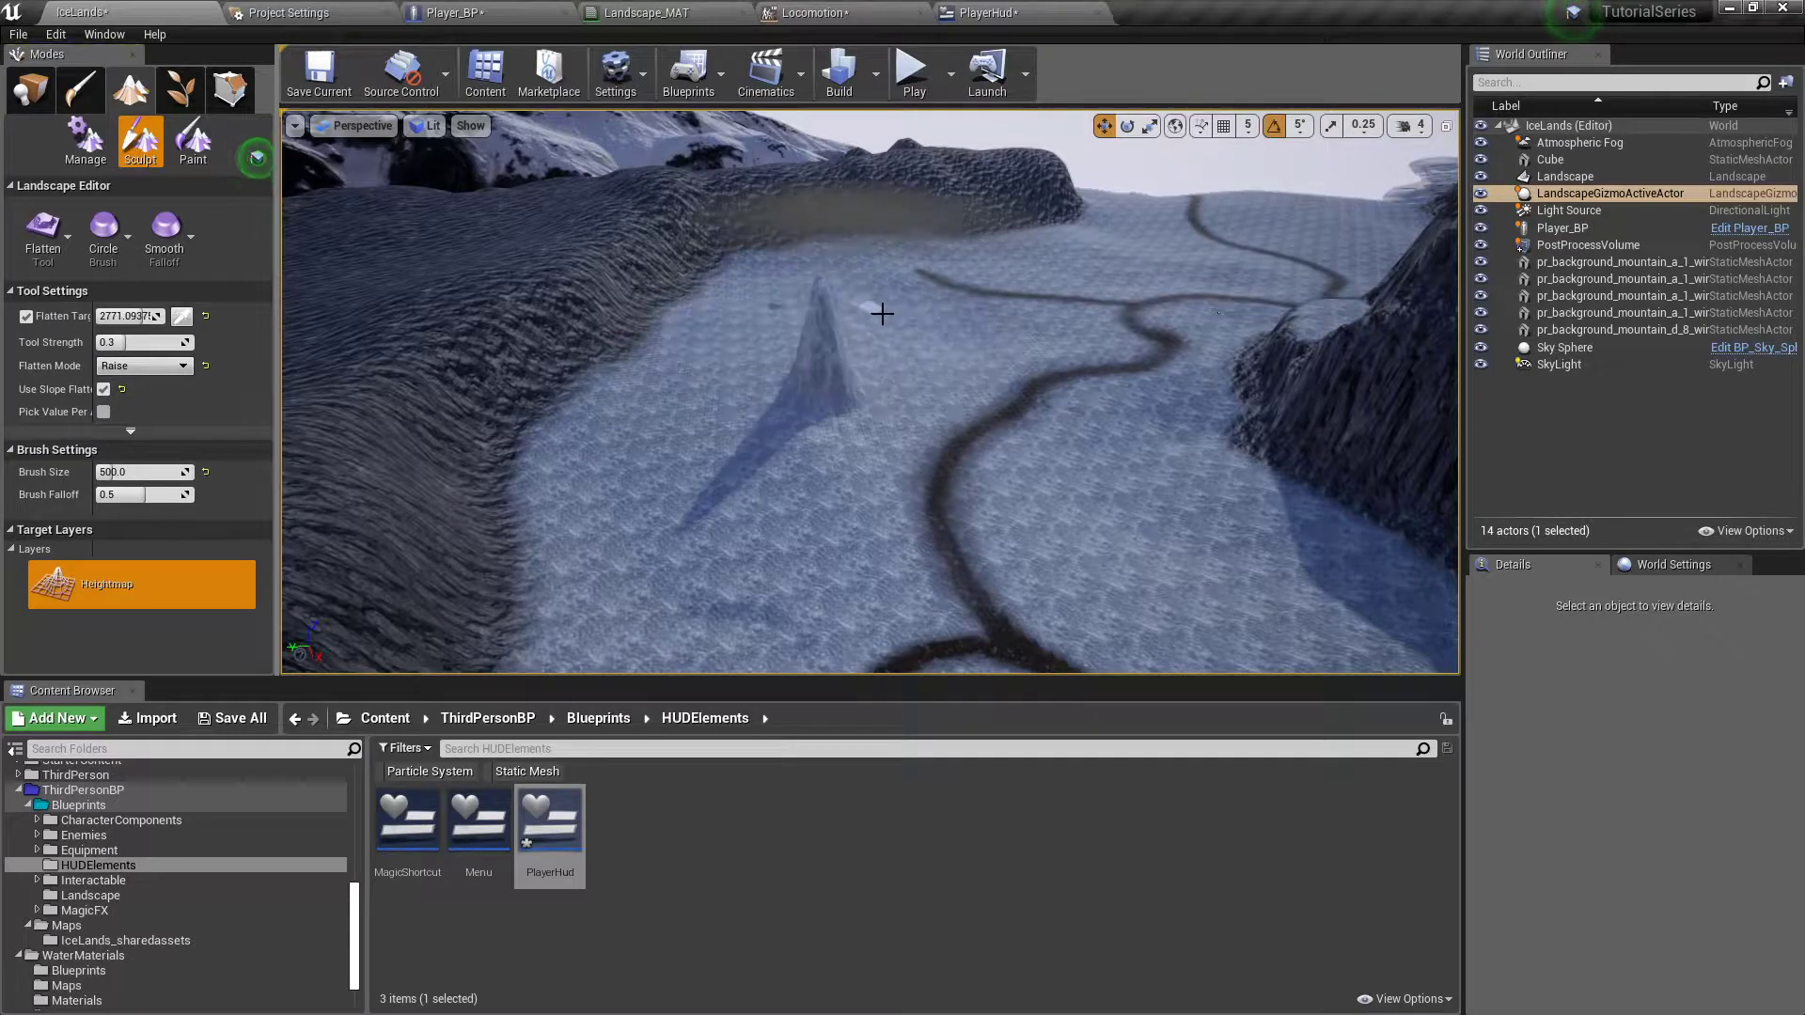
scroll(865, 301, up, 10)
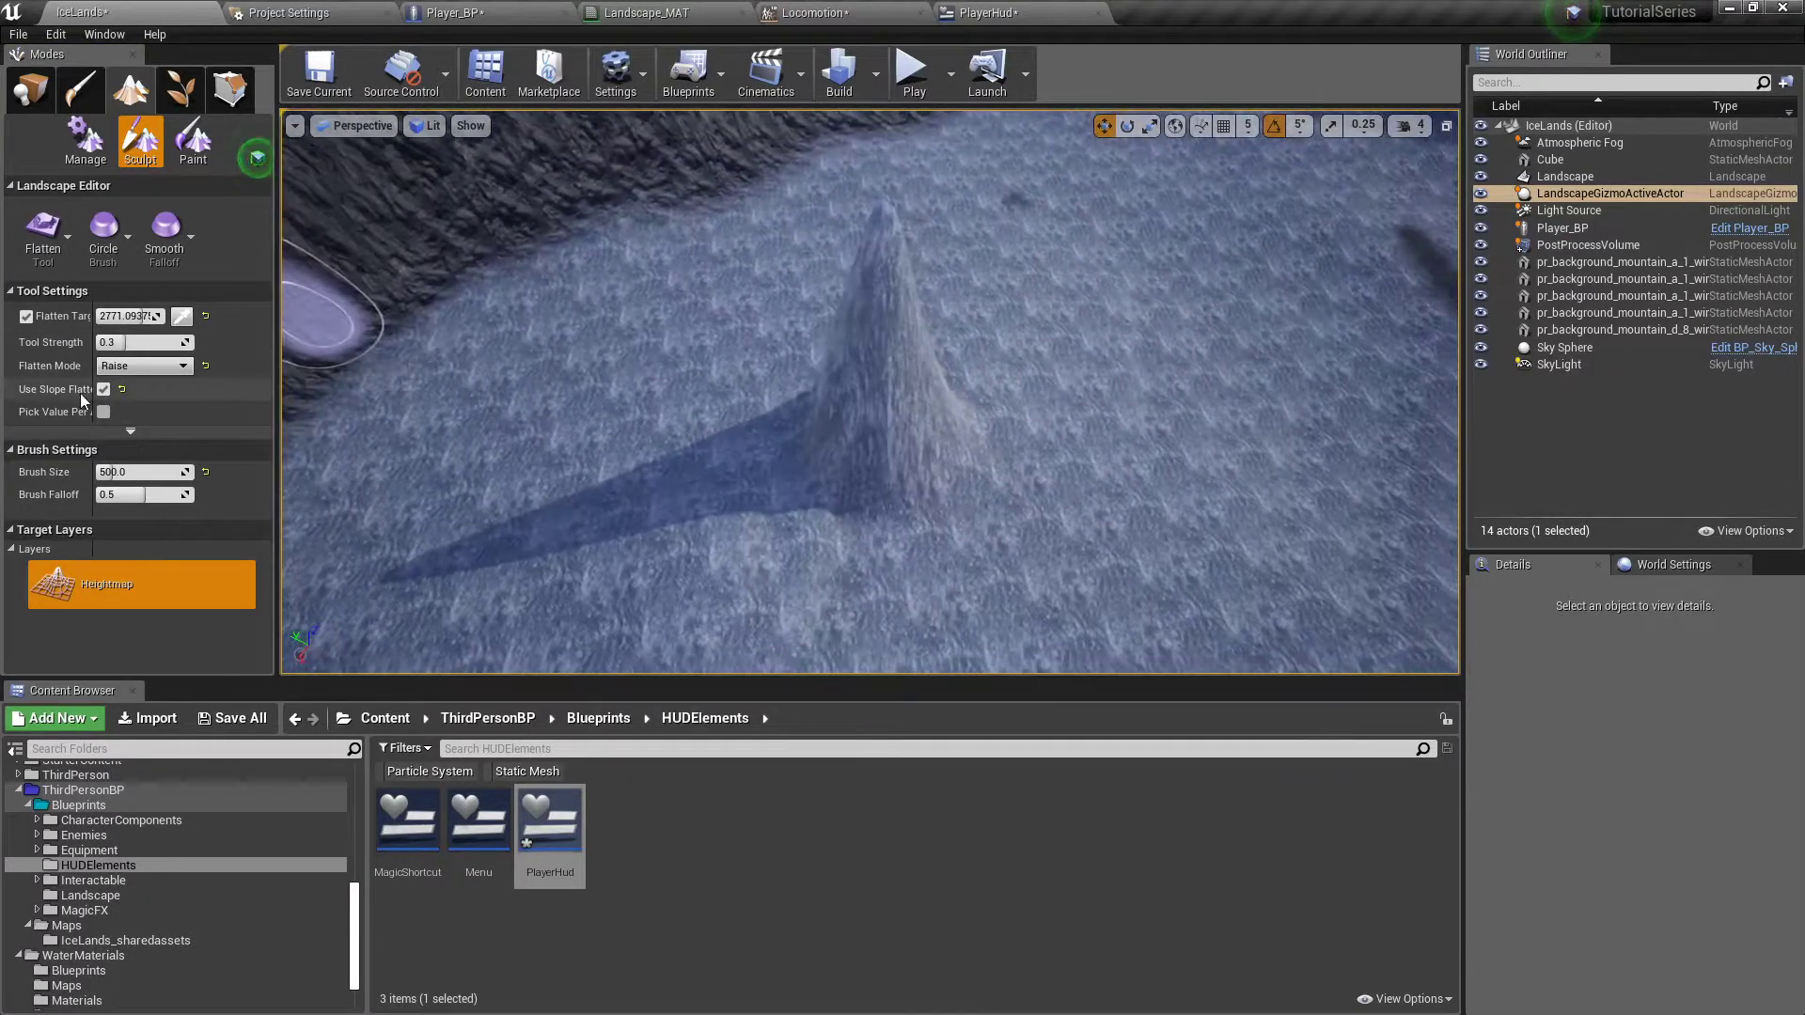
- Turn off slope flattening and raise the ground around the peak into a flat-topped column
click(104, 390)
scroll(889, 338, up, 5)
right_drag(894, 339, 894, 479)
mouse_move(894, 337)
mouse_down()
mouse_move(868, 328)
mouse_move(875, 359)
mouse_up()
key(s)
right_drag(874, 359, 898, 278)
mouse_move(898, 278)
mouse_down()
mouse_move(858, 314)
mouse_move(919, 342)
mouse_move(870, 383)
mouse_move(894, 411)
mouse_up()
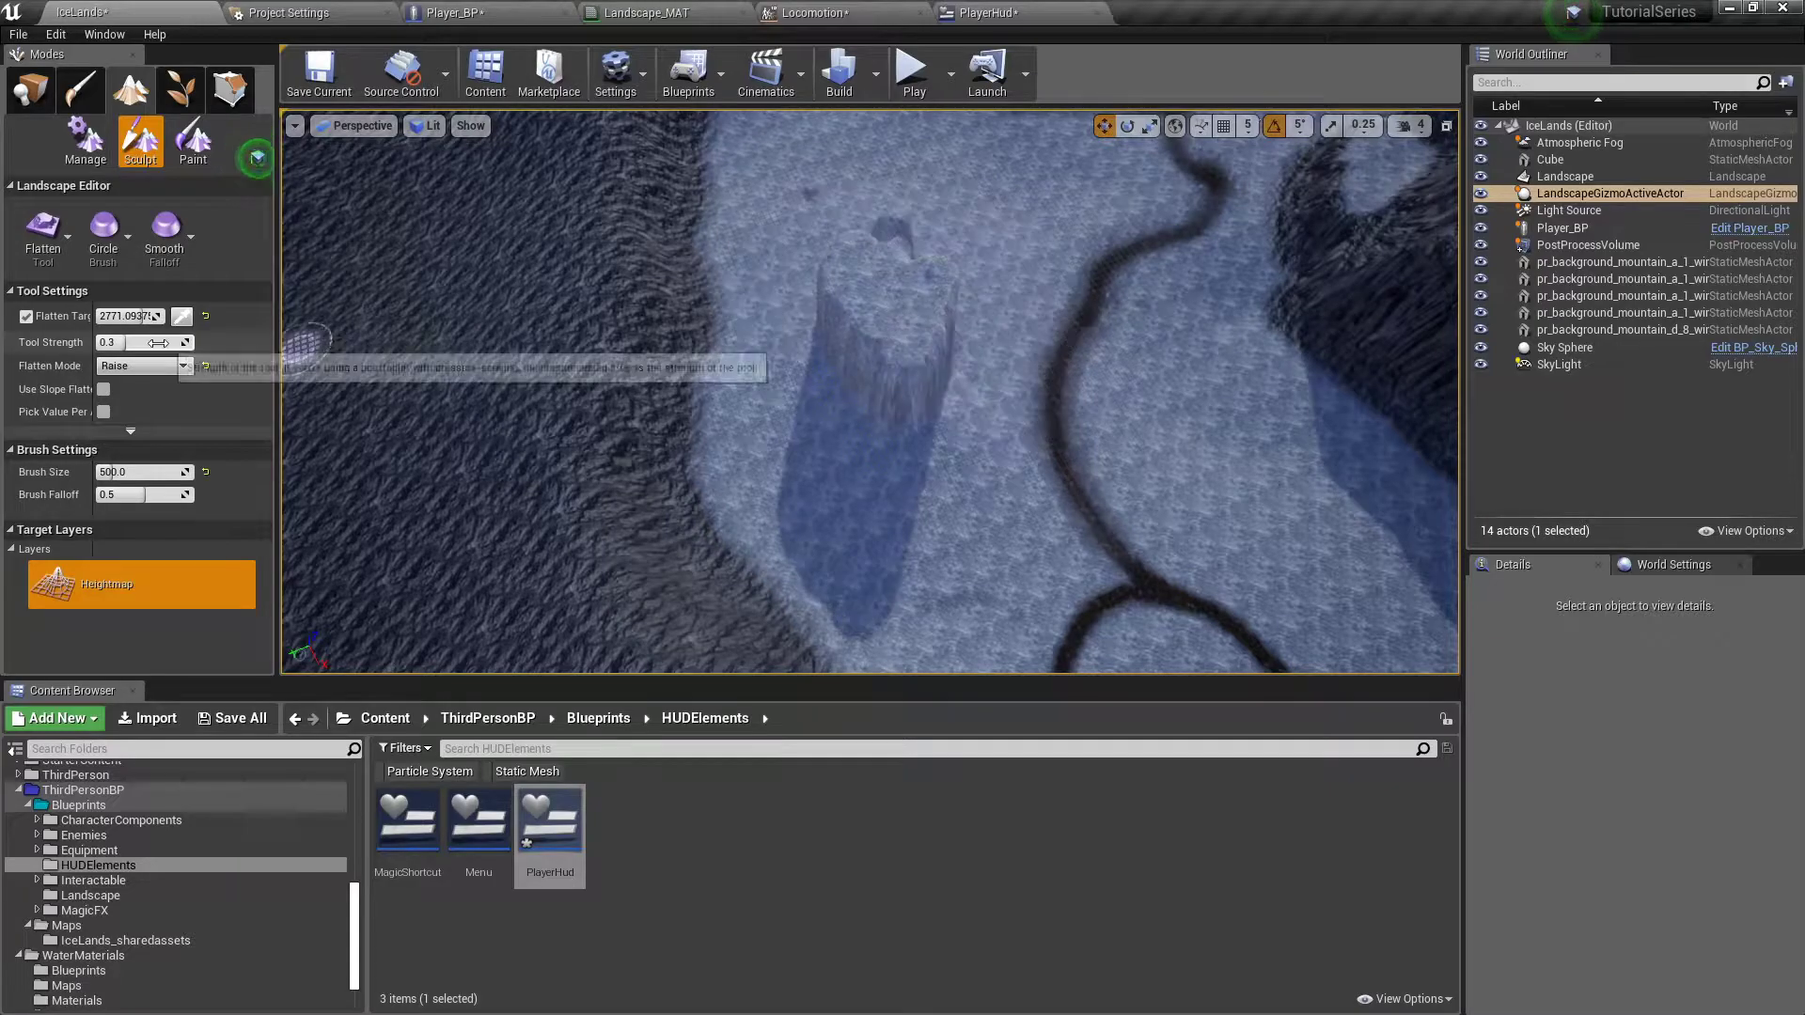
- Set the tool strength to 1.0 and brush size to 1000, and widen the column into a large plateau
drag(123, 342, 190, 342)
click(151, 471)
text(100)
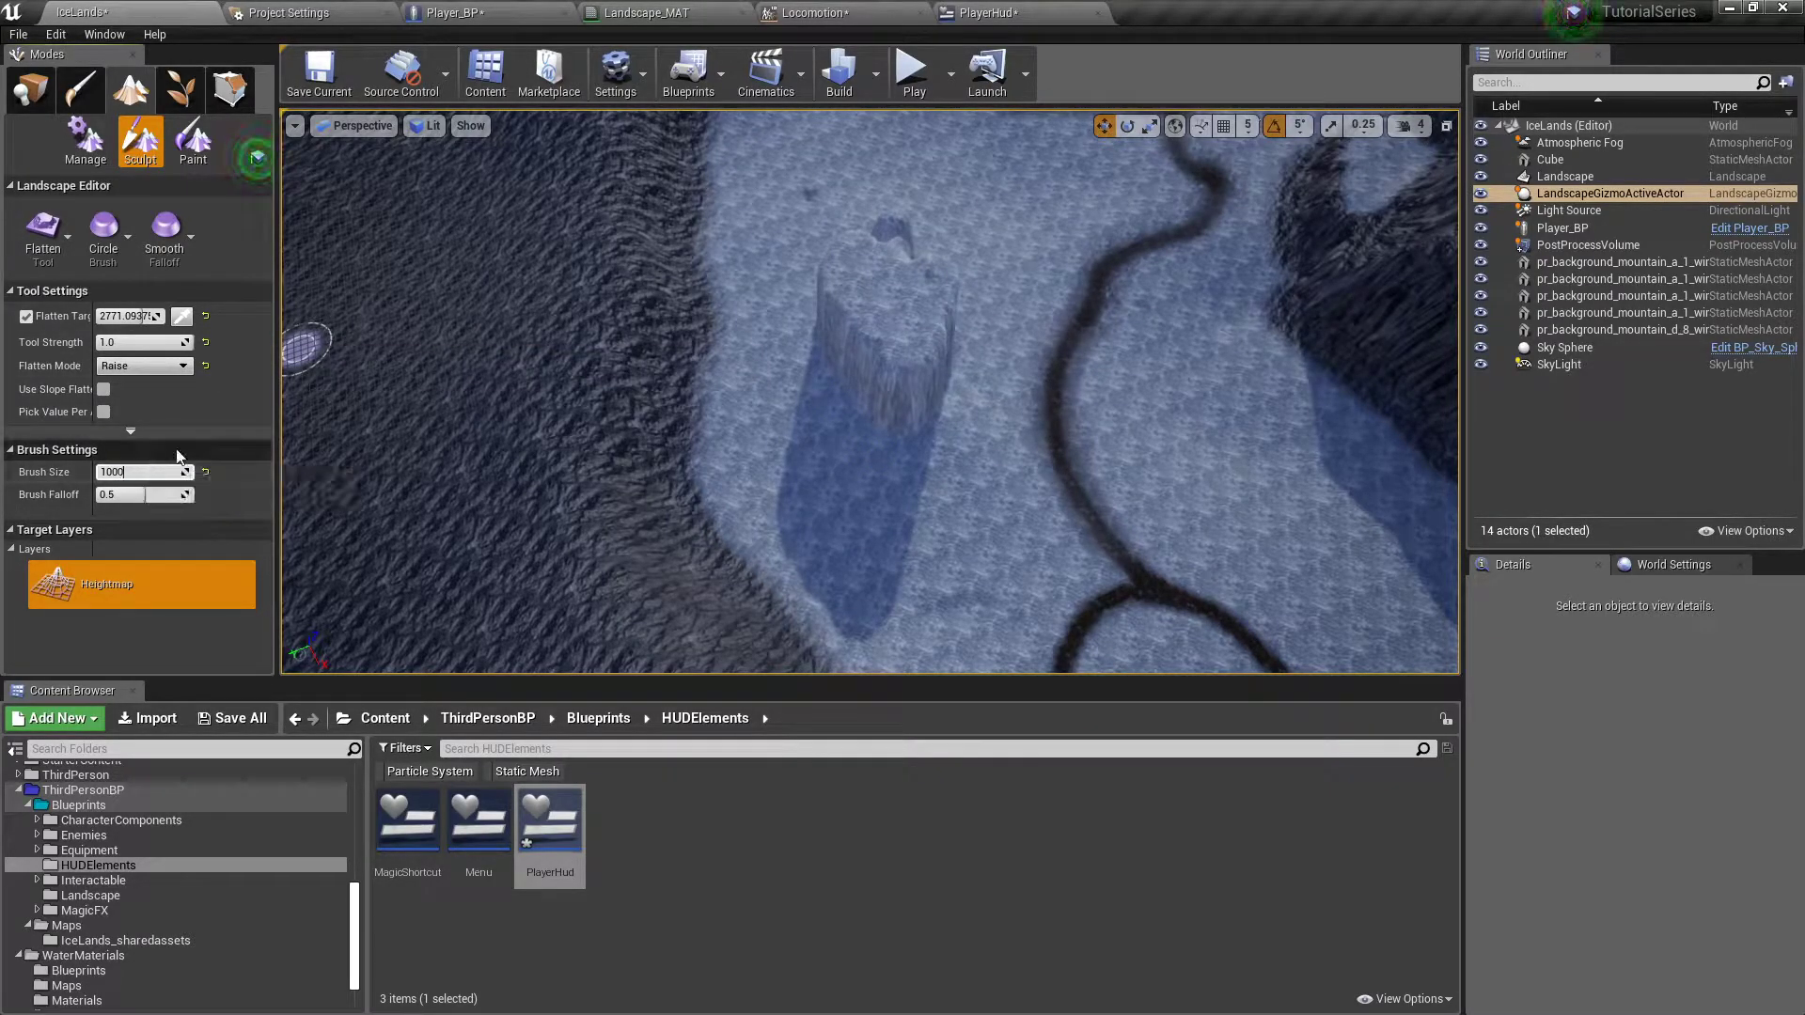
text(0)
key(Return)
mouse_move(937, 242)
mouse_down()
mouse_move(943, 295)
mouse_move(965, 277)
mouse_move(943, 337)
mouse_move(866, 353)
mouse_move(837, 299)
mouse_up()
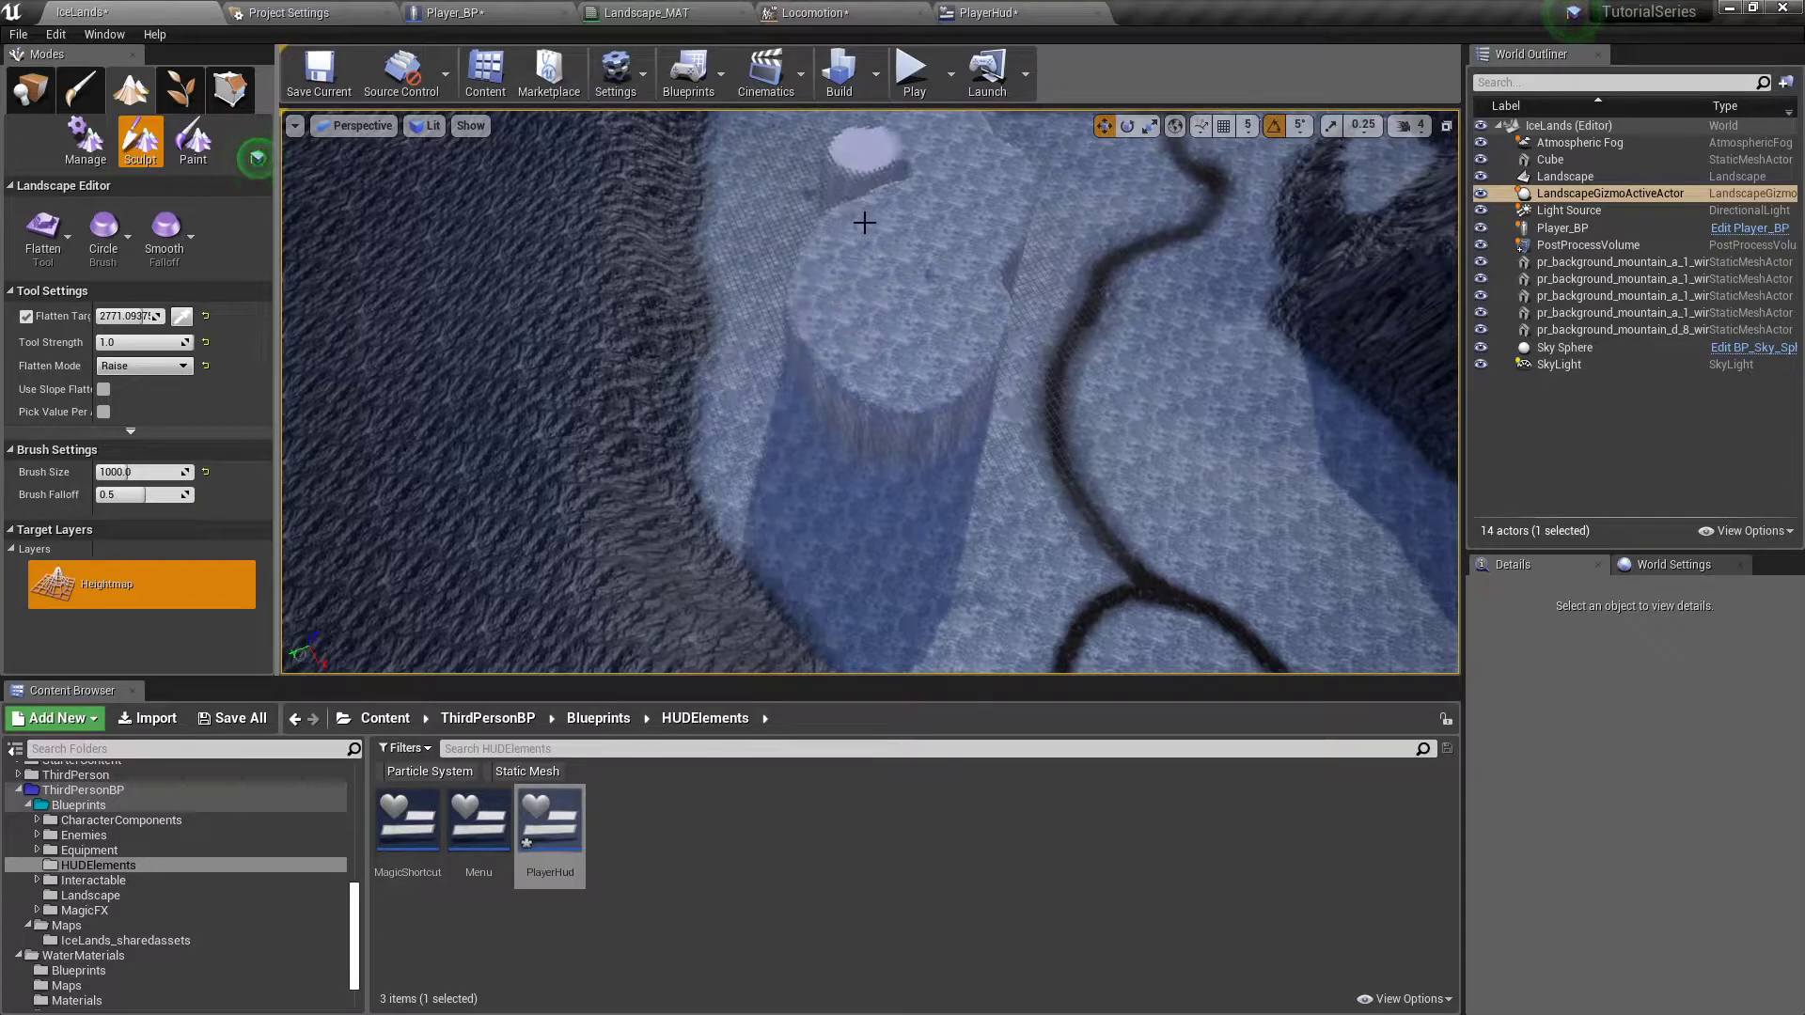
right_drag(901, 211, 858, 314)
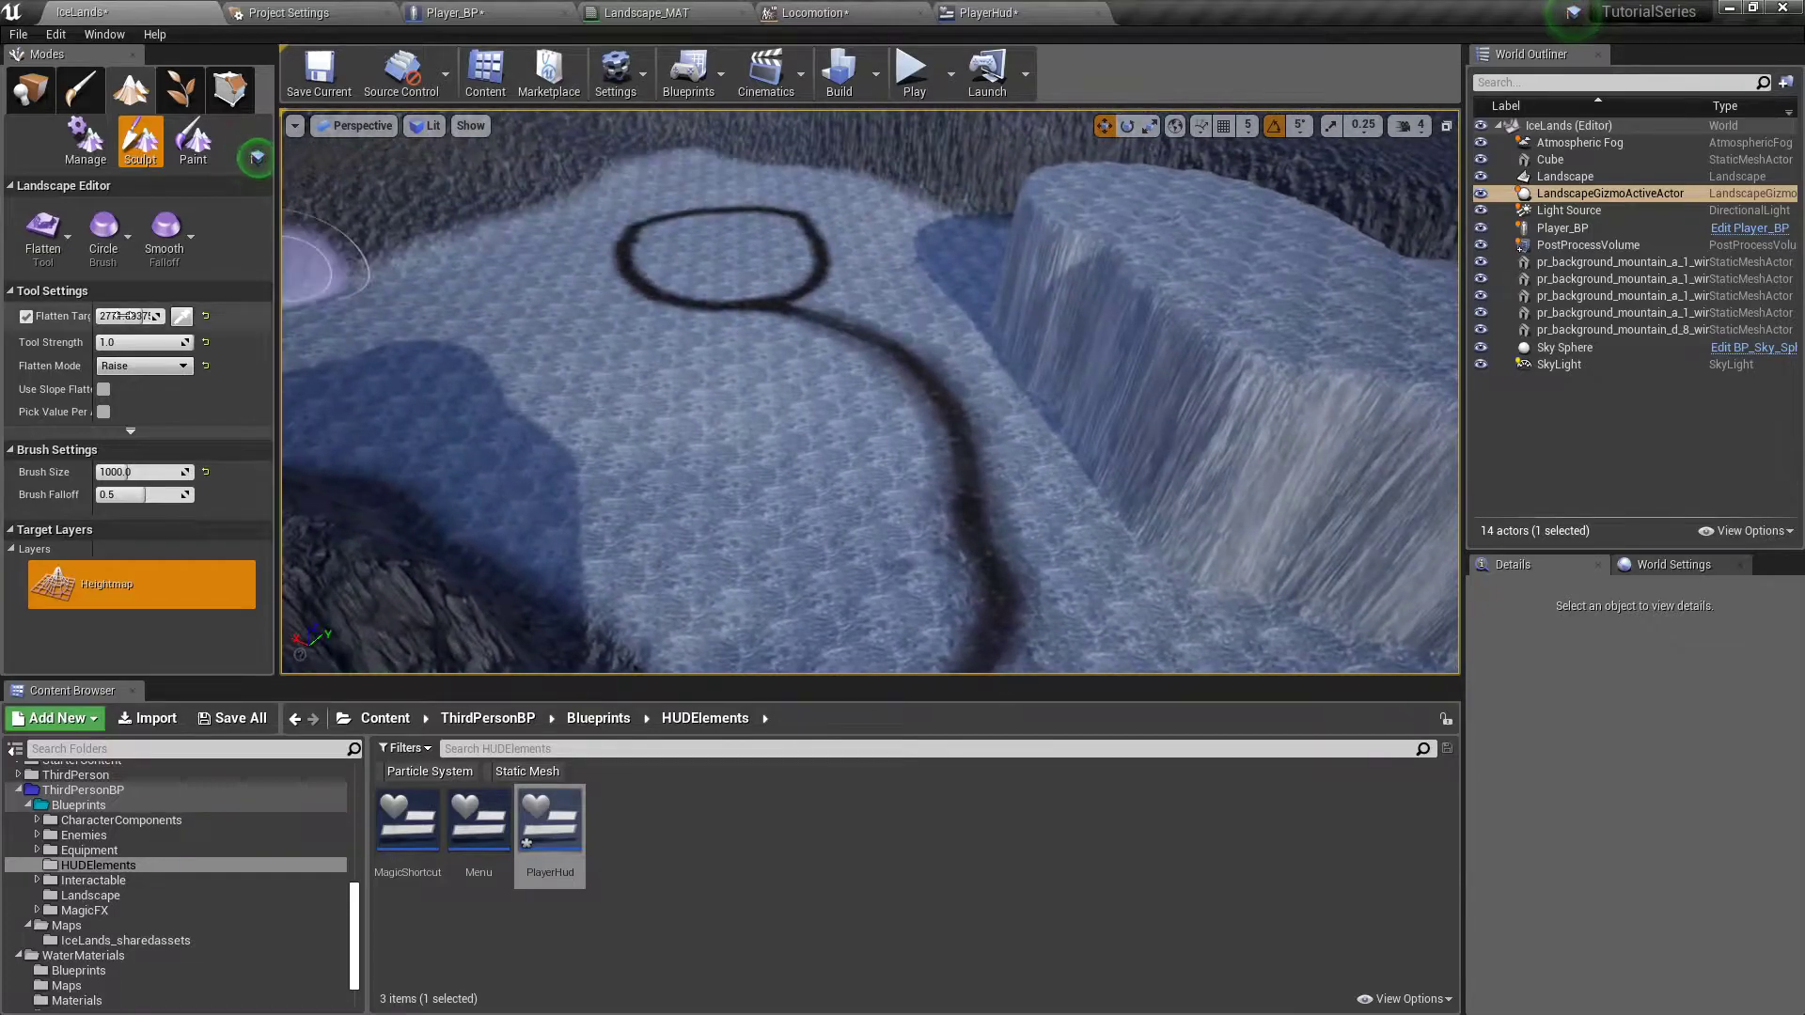
- Sample a flatten target of 543.75 near the plateau's base and set the flatten mode to Lower
click(180, 317)
right_drag(550, 310, 715, 310)
right_drag(799, 199, 841, 272)
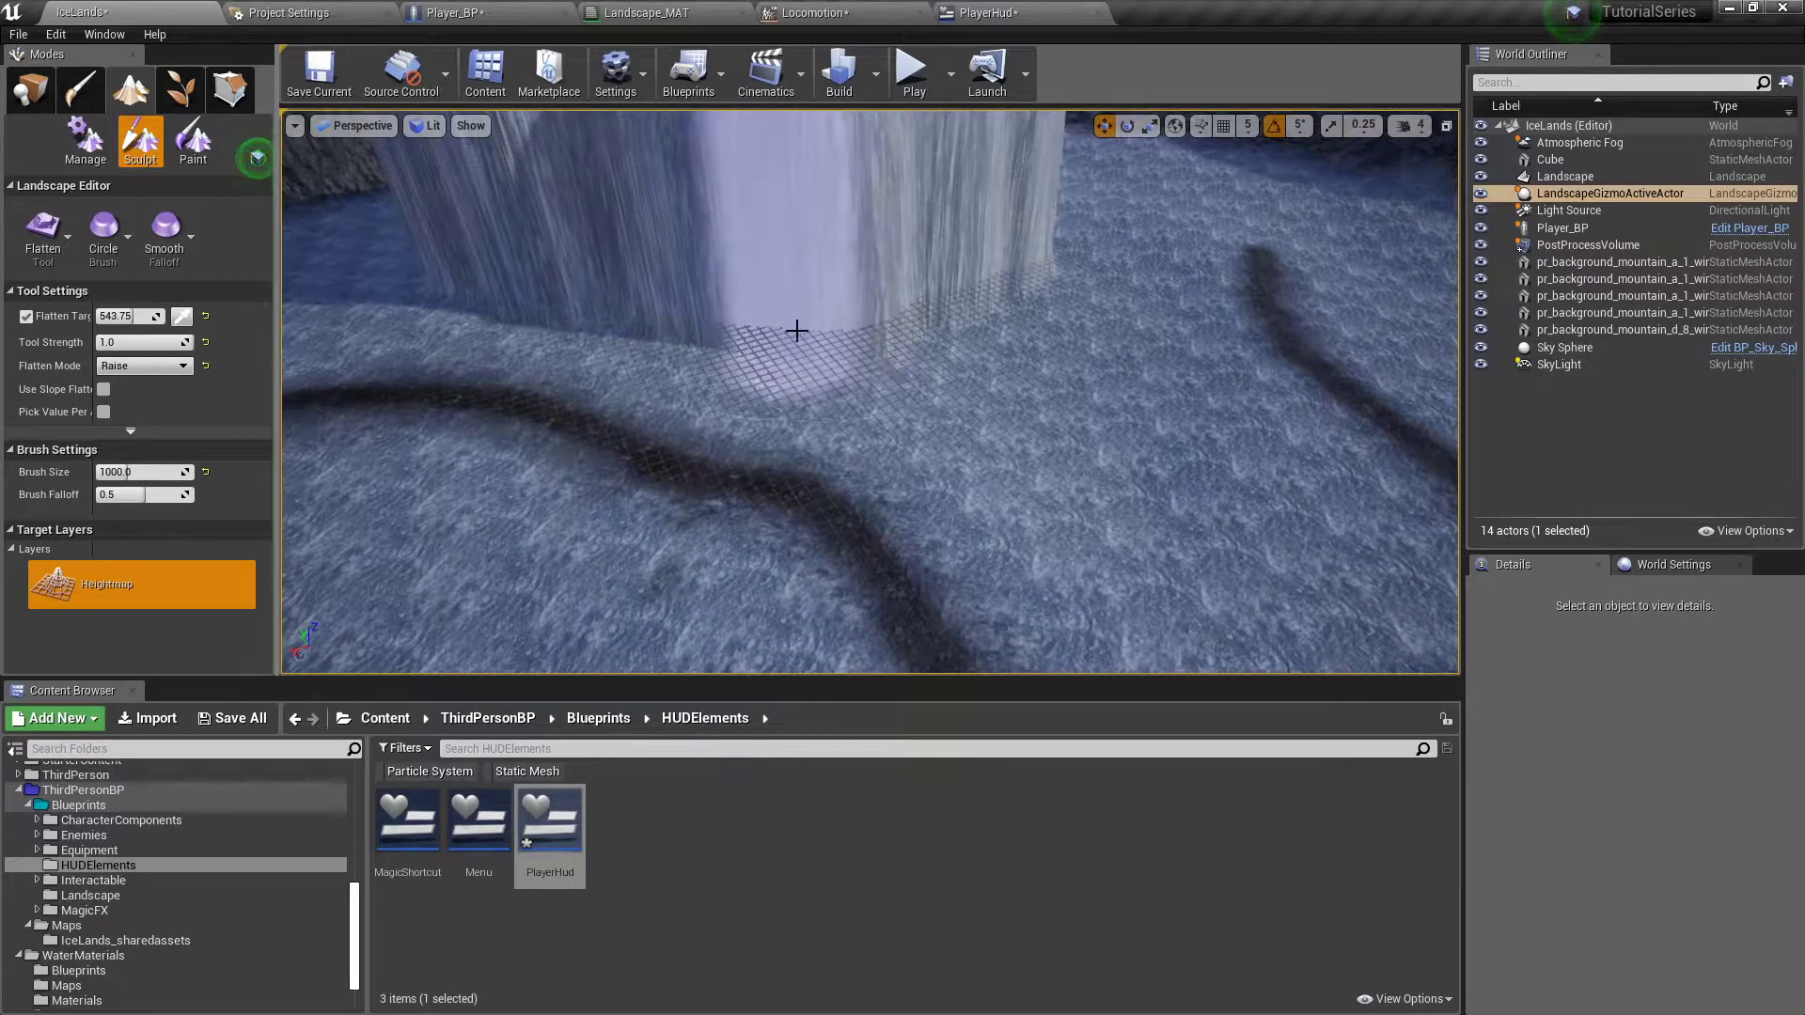
click(793, 323)
click(143, 406)
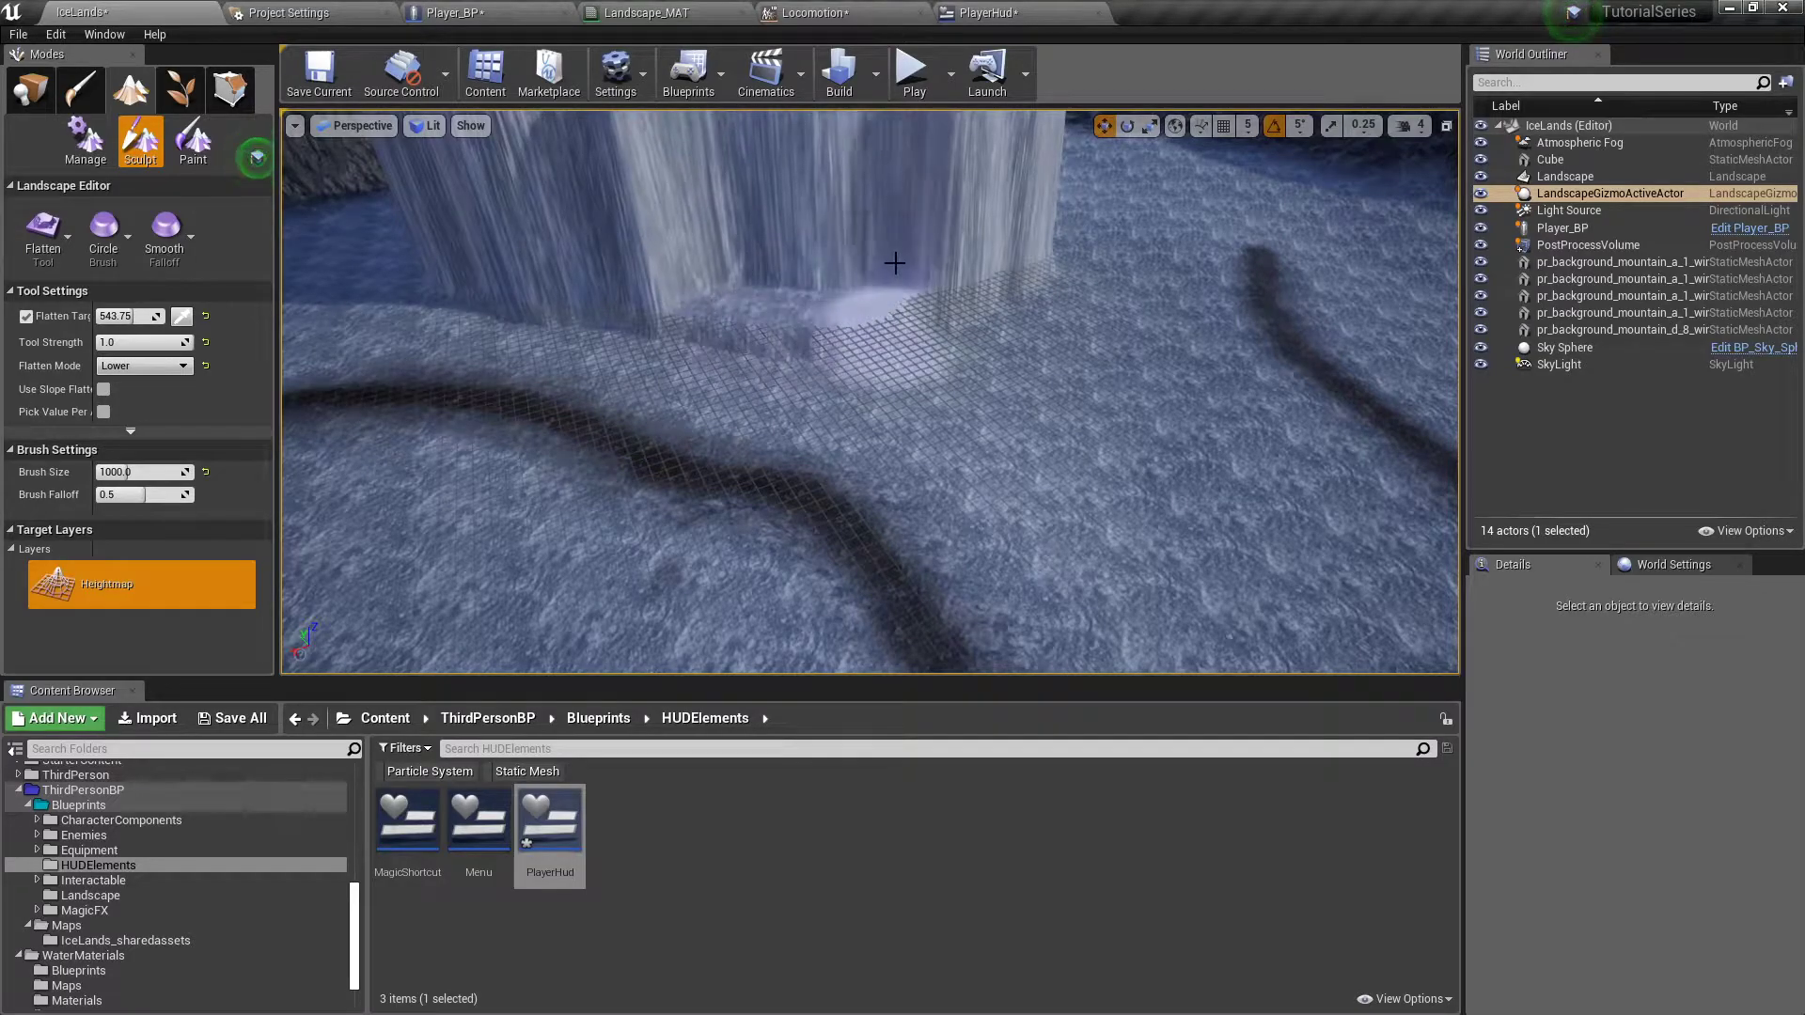
- Try lowering the plateau's front edge to the target height and undo the last stroke
drag(759, 199, 633, 172)
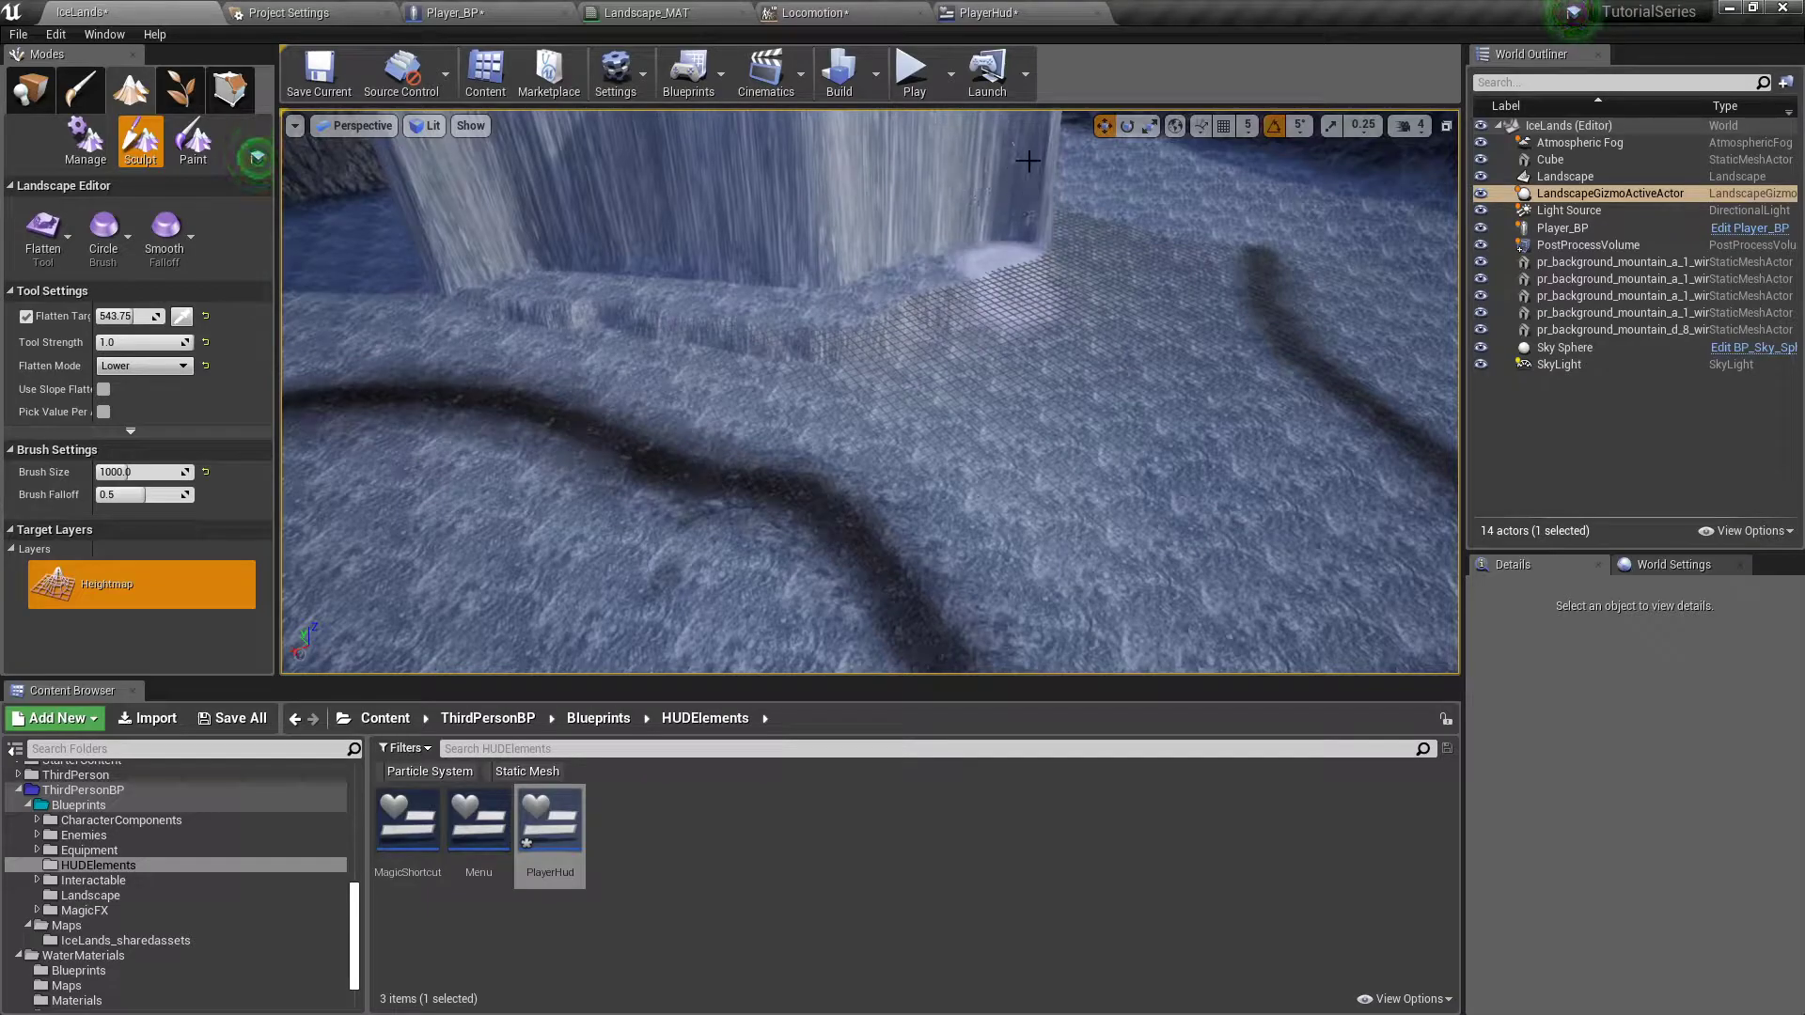
right_drag(1028, 161, 1028, 161)
key(ctrl+z)
right_drag(931, 278, 931, 278)
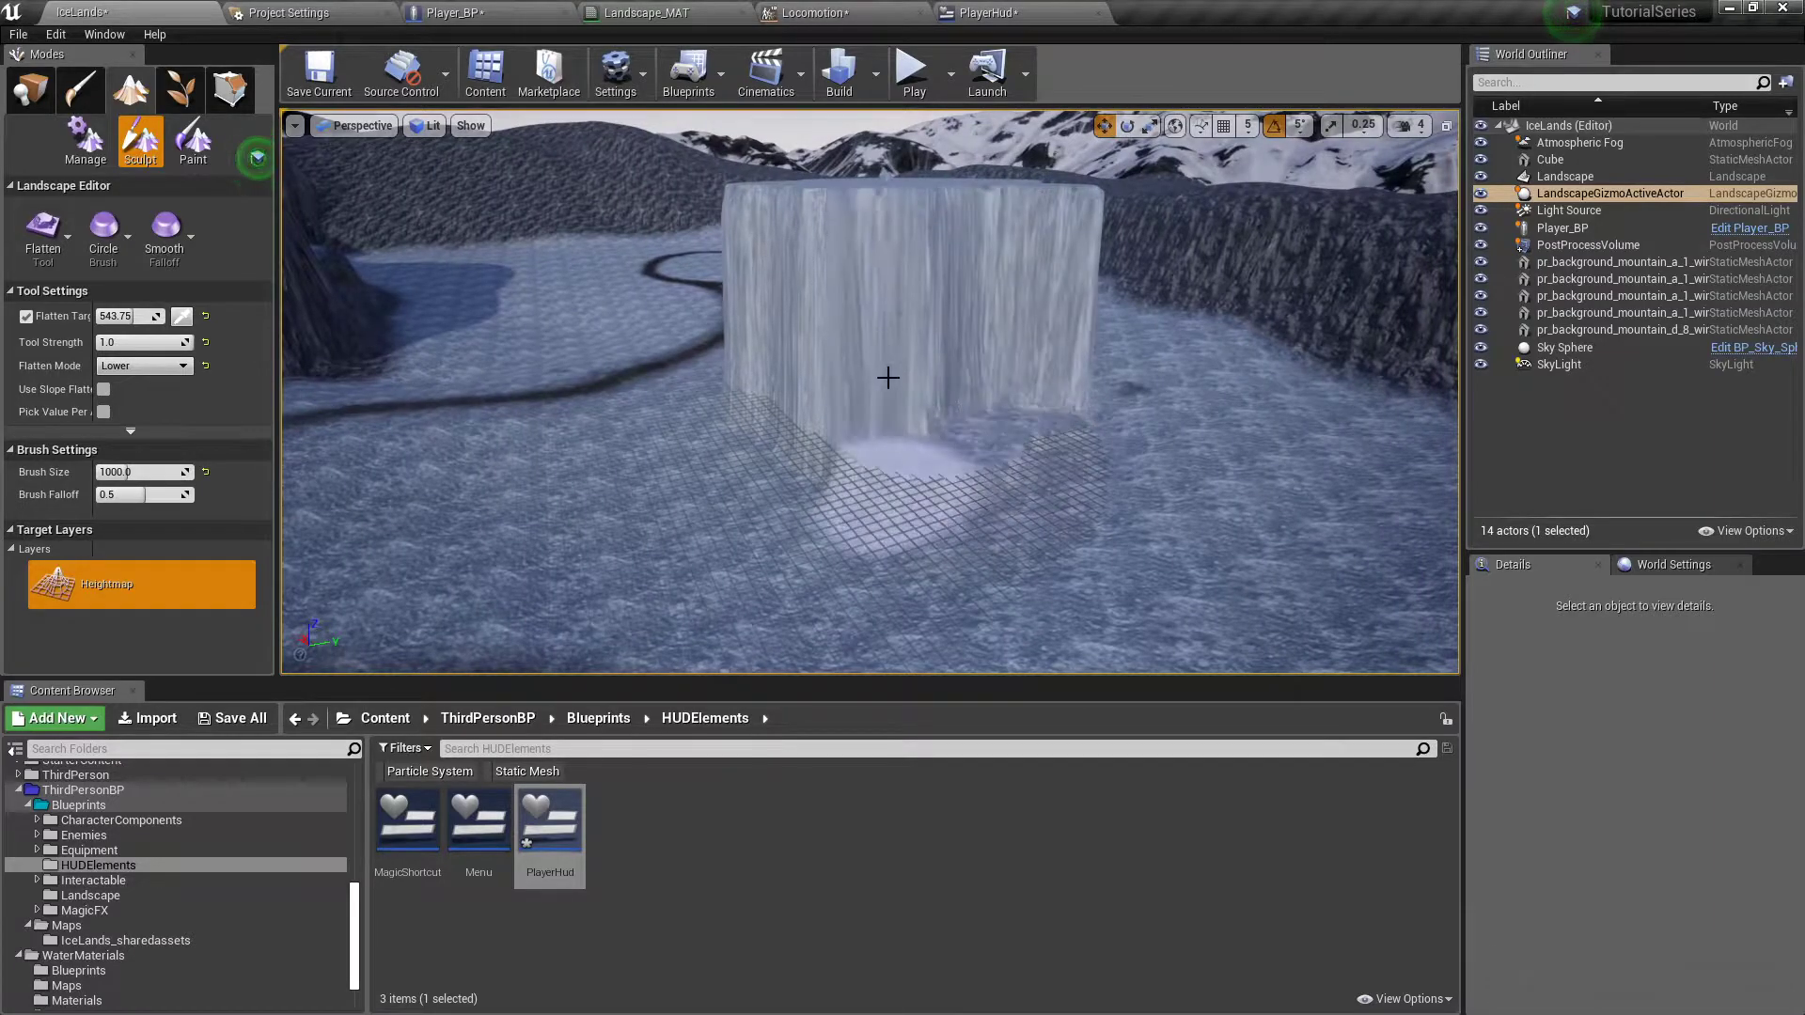
- Lower the whole tall plateau to the flatten target, leaving a low flat terrace beside the dirt path
right_drag(883, 330, 883, 330)
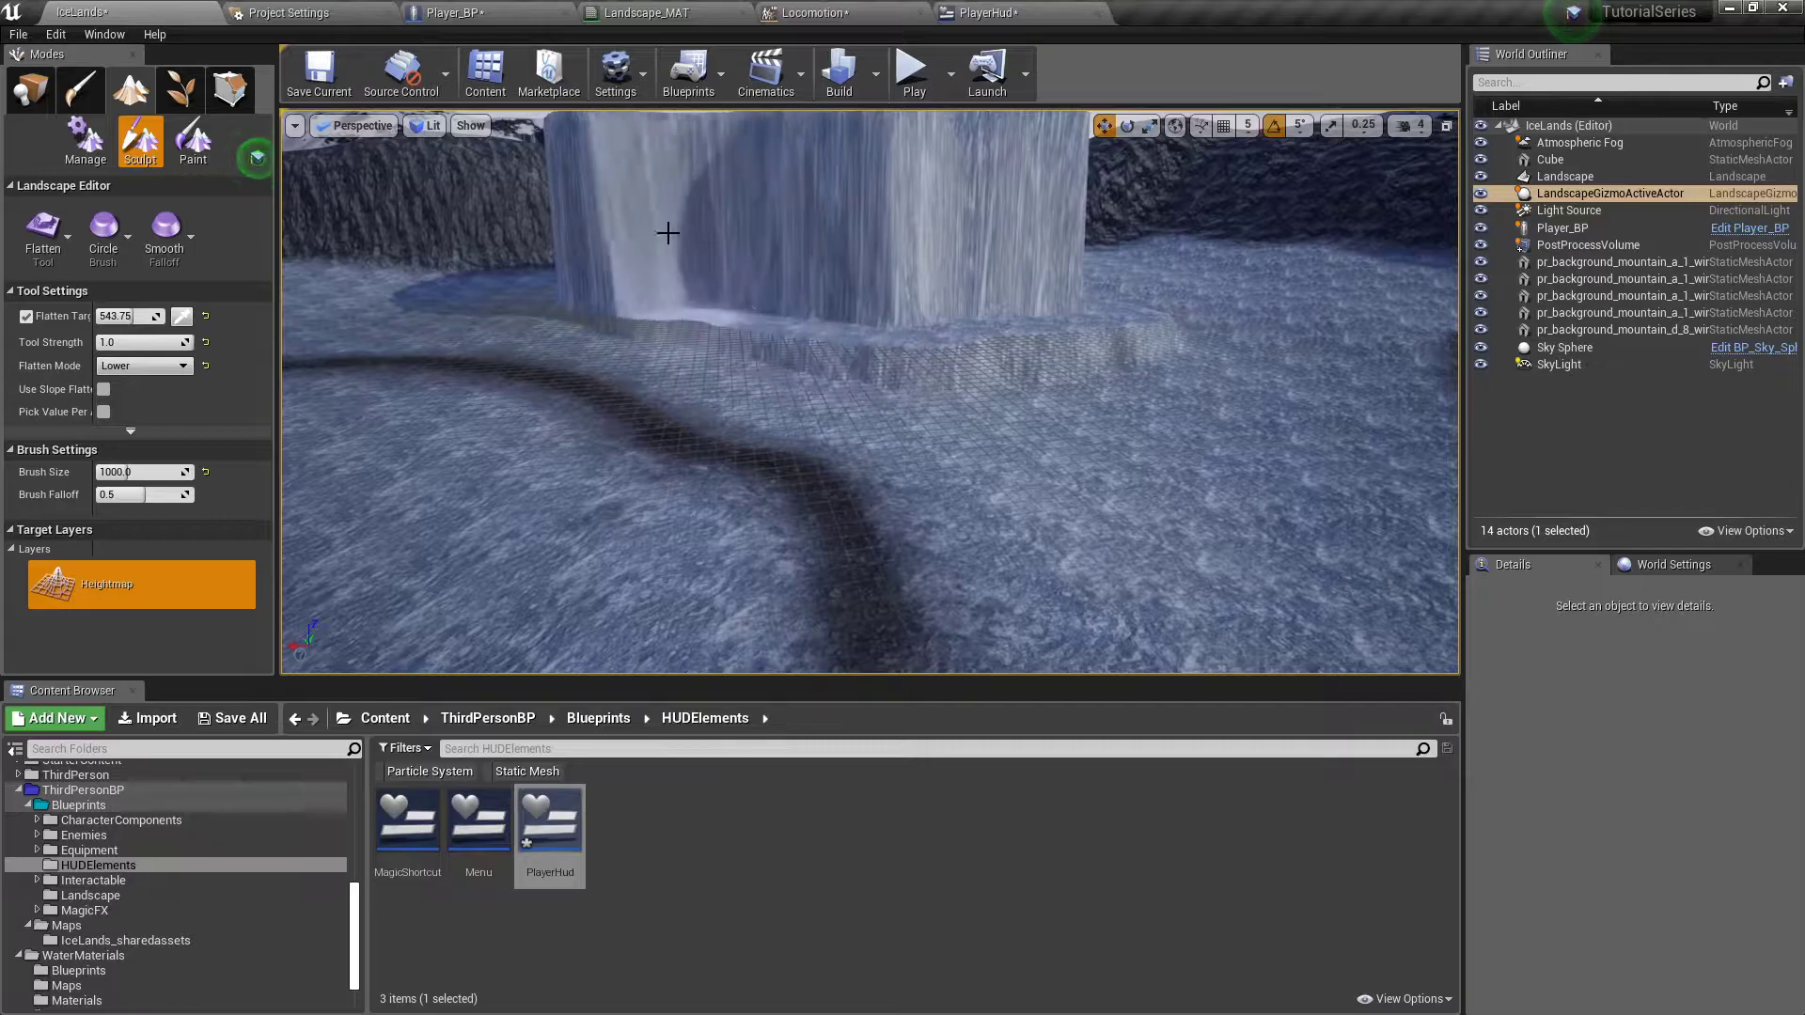
right_drag(843, 218, 959, 398)
mouse_move(959, 398)
mouse_down()
mouse_move(721, 370)
mouse_move(874, 305)
mouse_move(1078, 297)
mouse_up()
right_drag(1024, 241, 884, 269)
drag(884, 269, 914, 288)
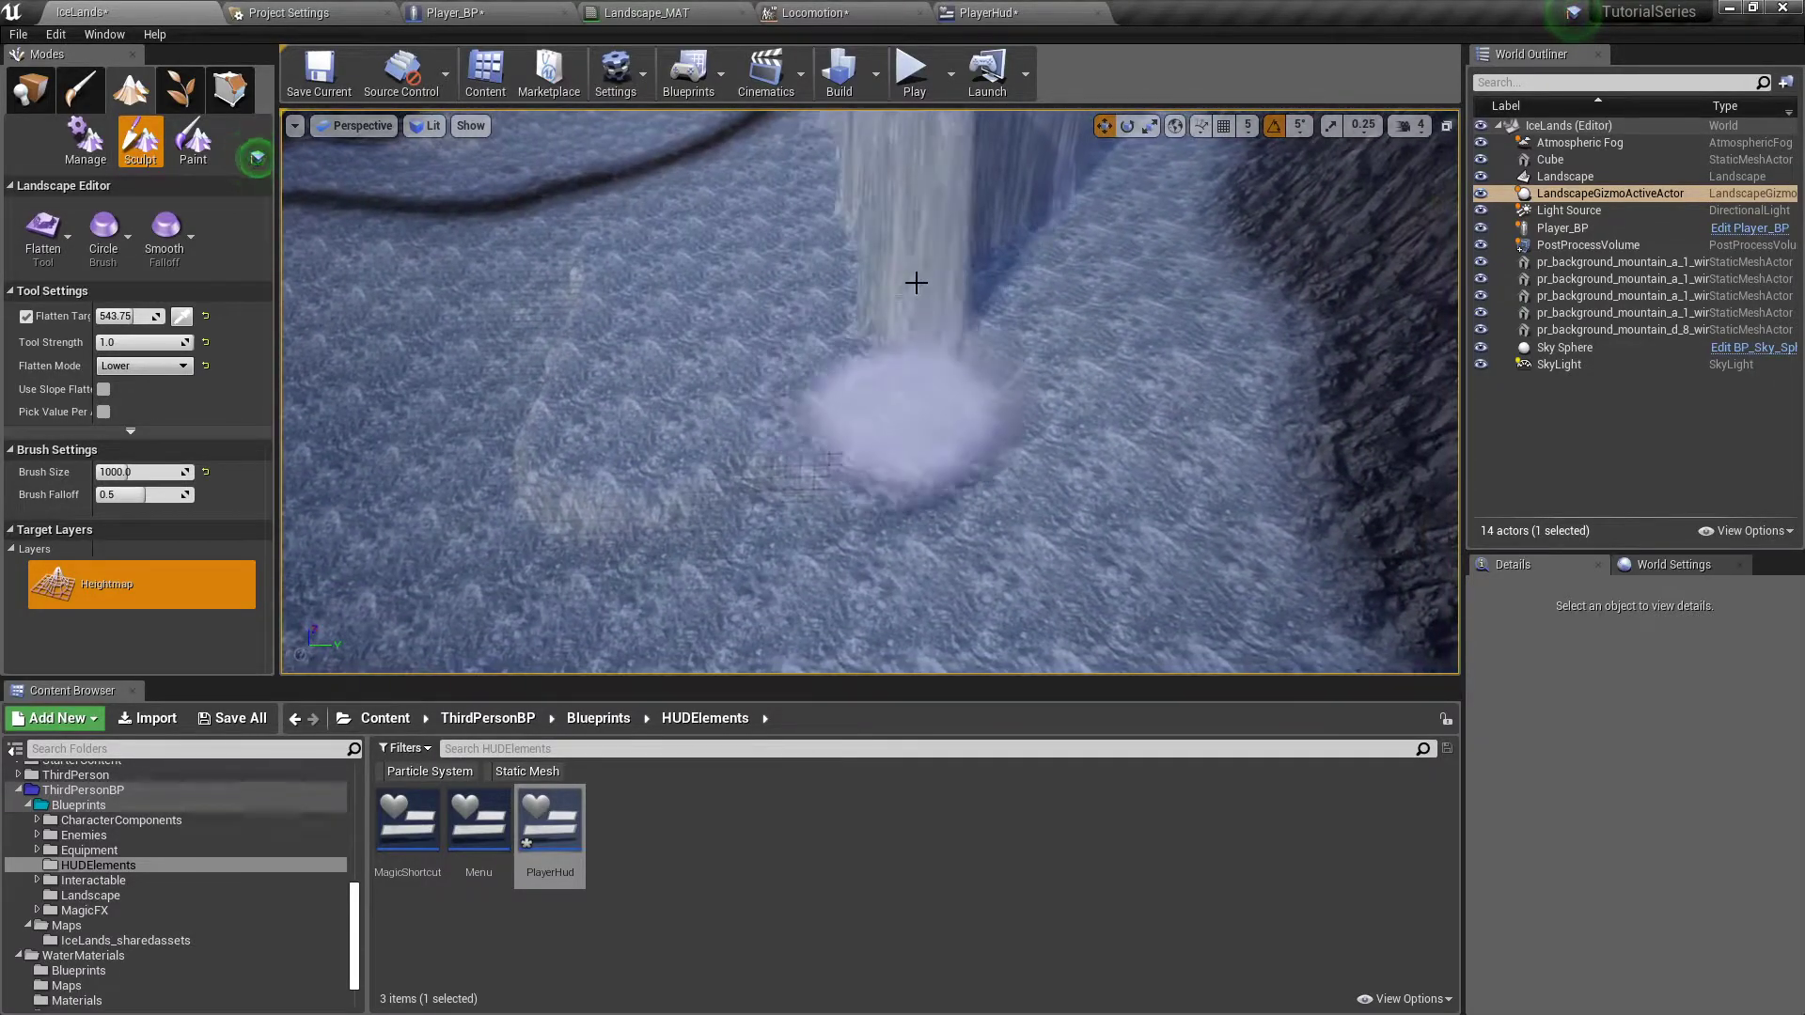
right_drag(863, 195, 993, 289)
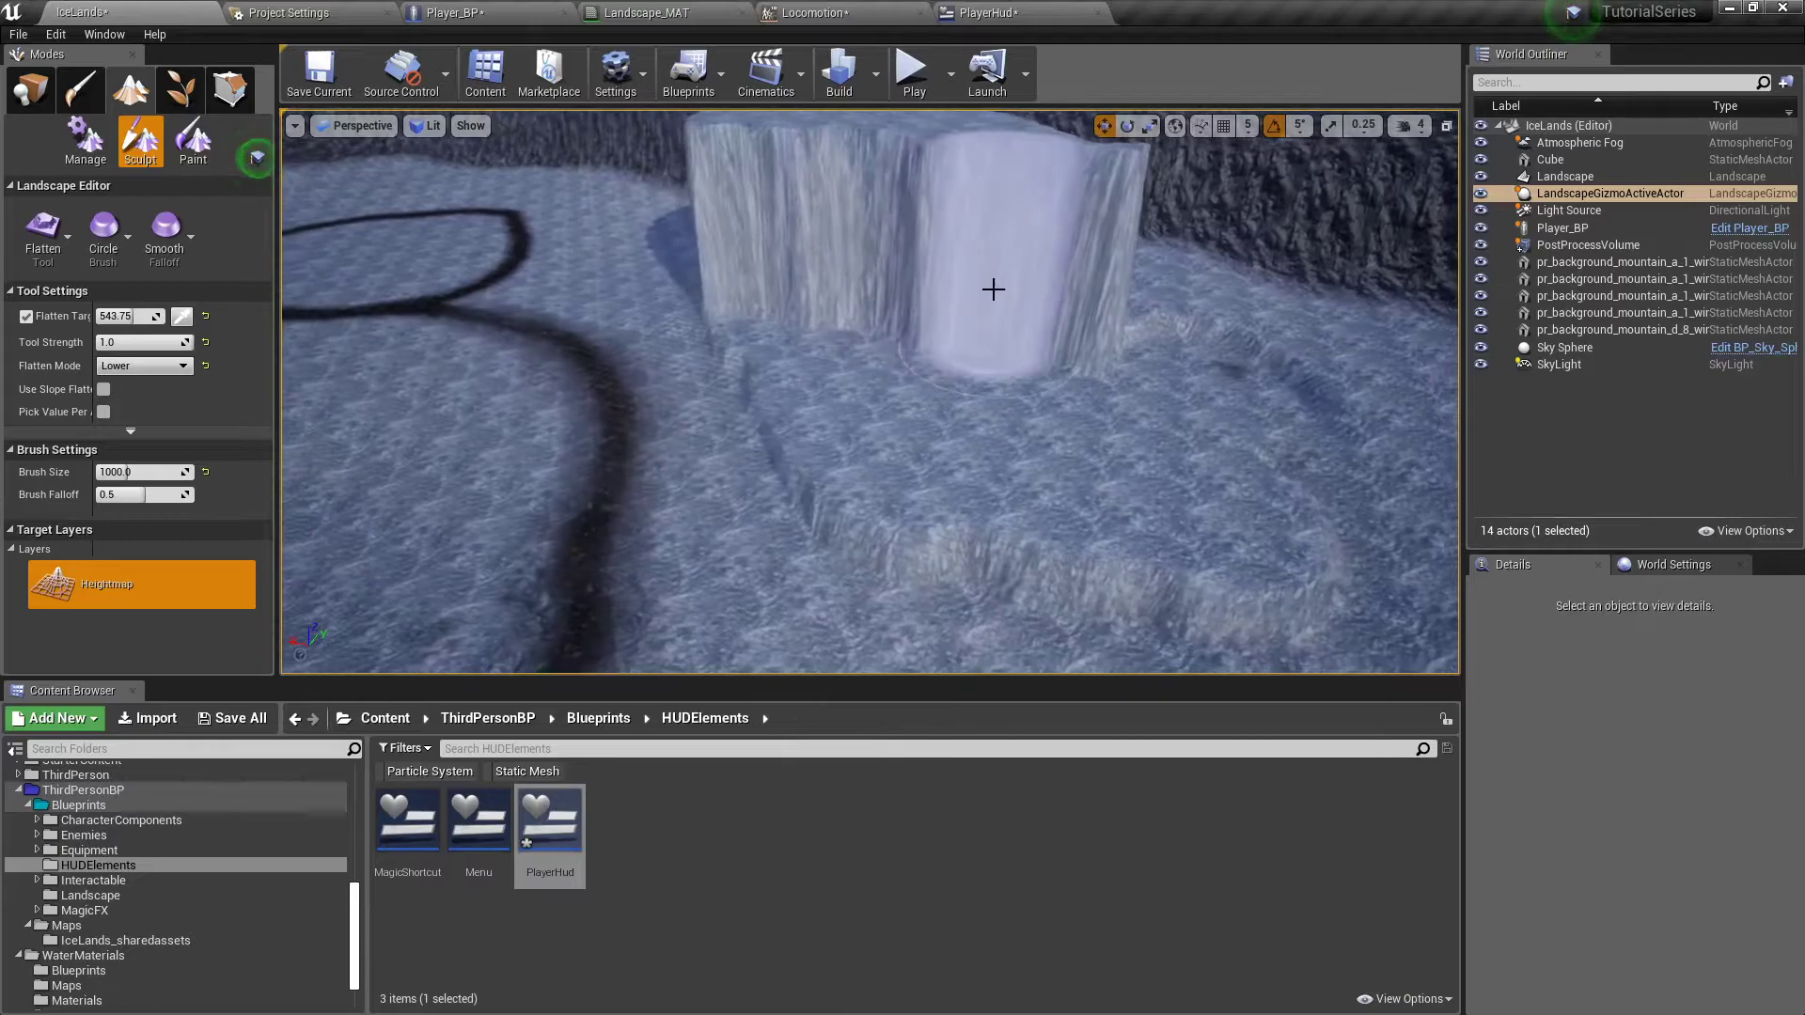
right_drag(754, 174, 901, 229)
drag(900, 229, 938, 292)
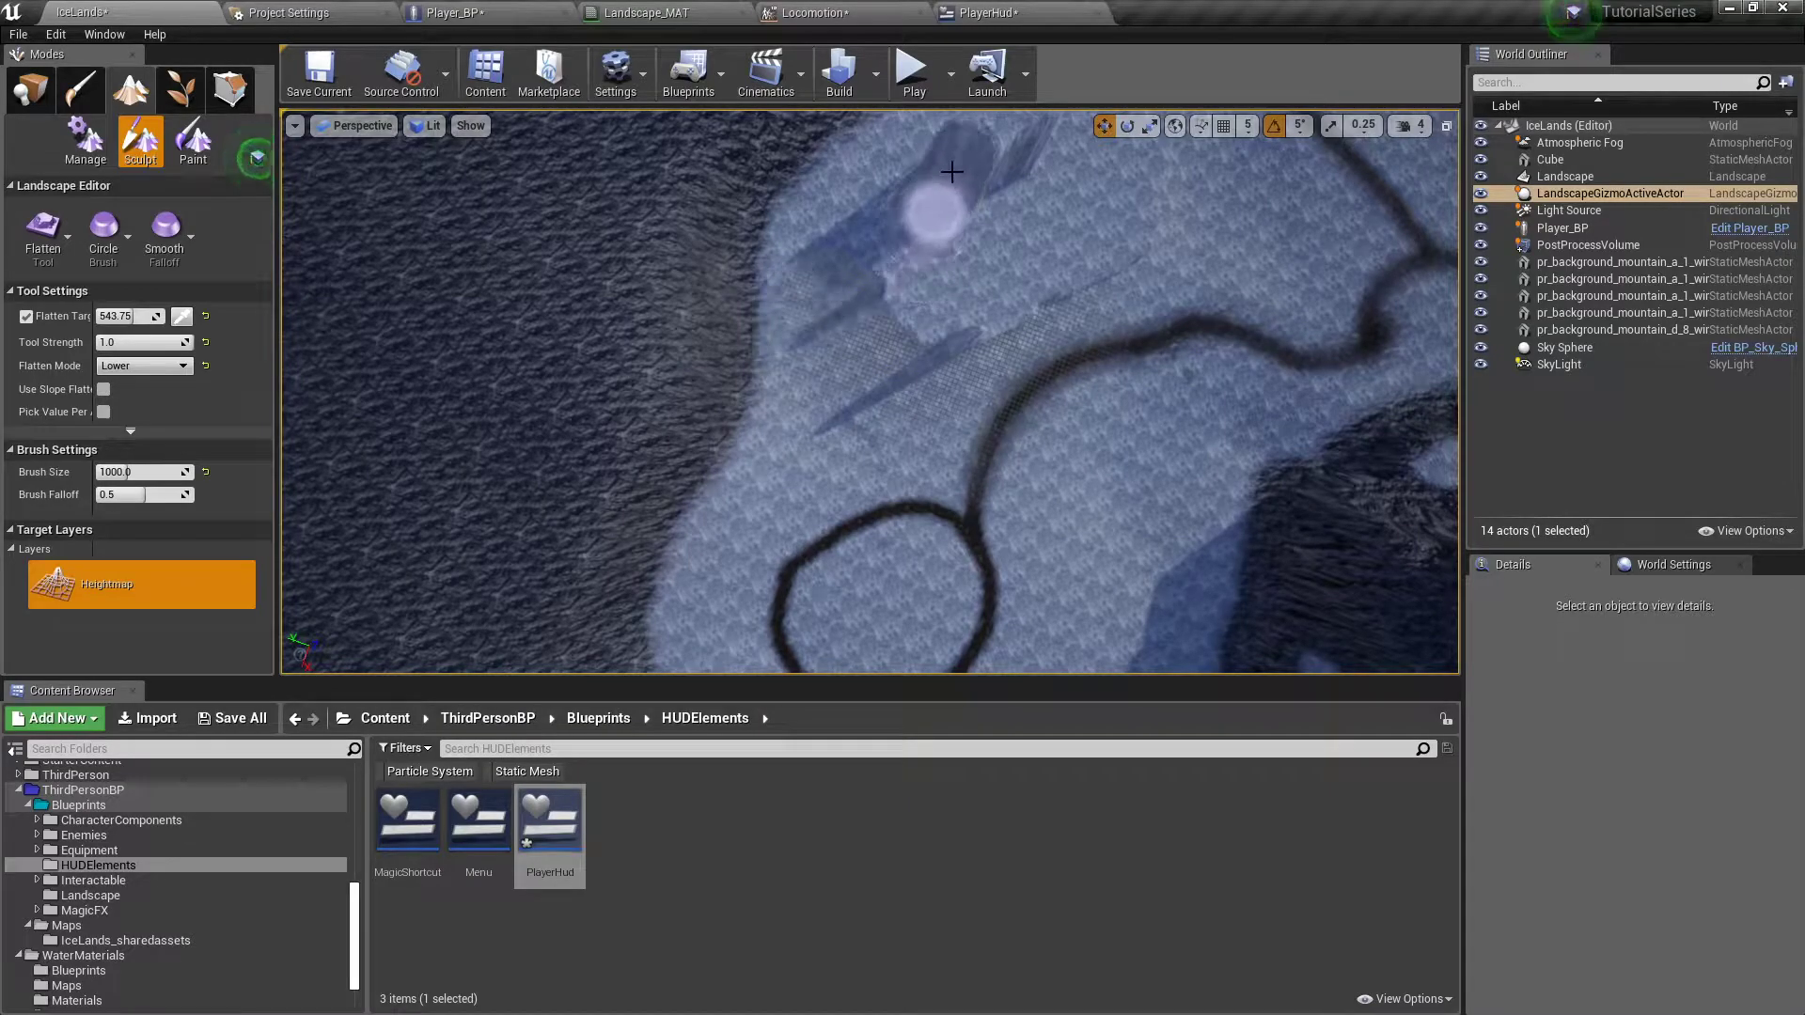
right_drag(1038, 184, 1081, 131)
right_drag(978, 391, 984, 387)
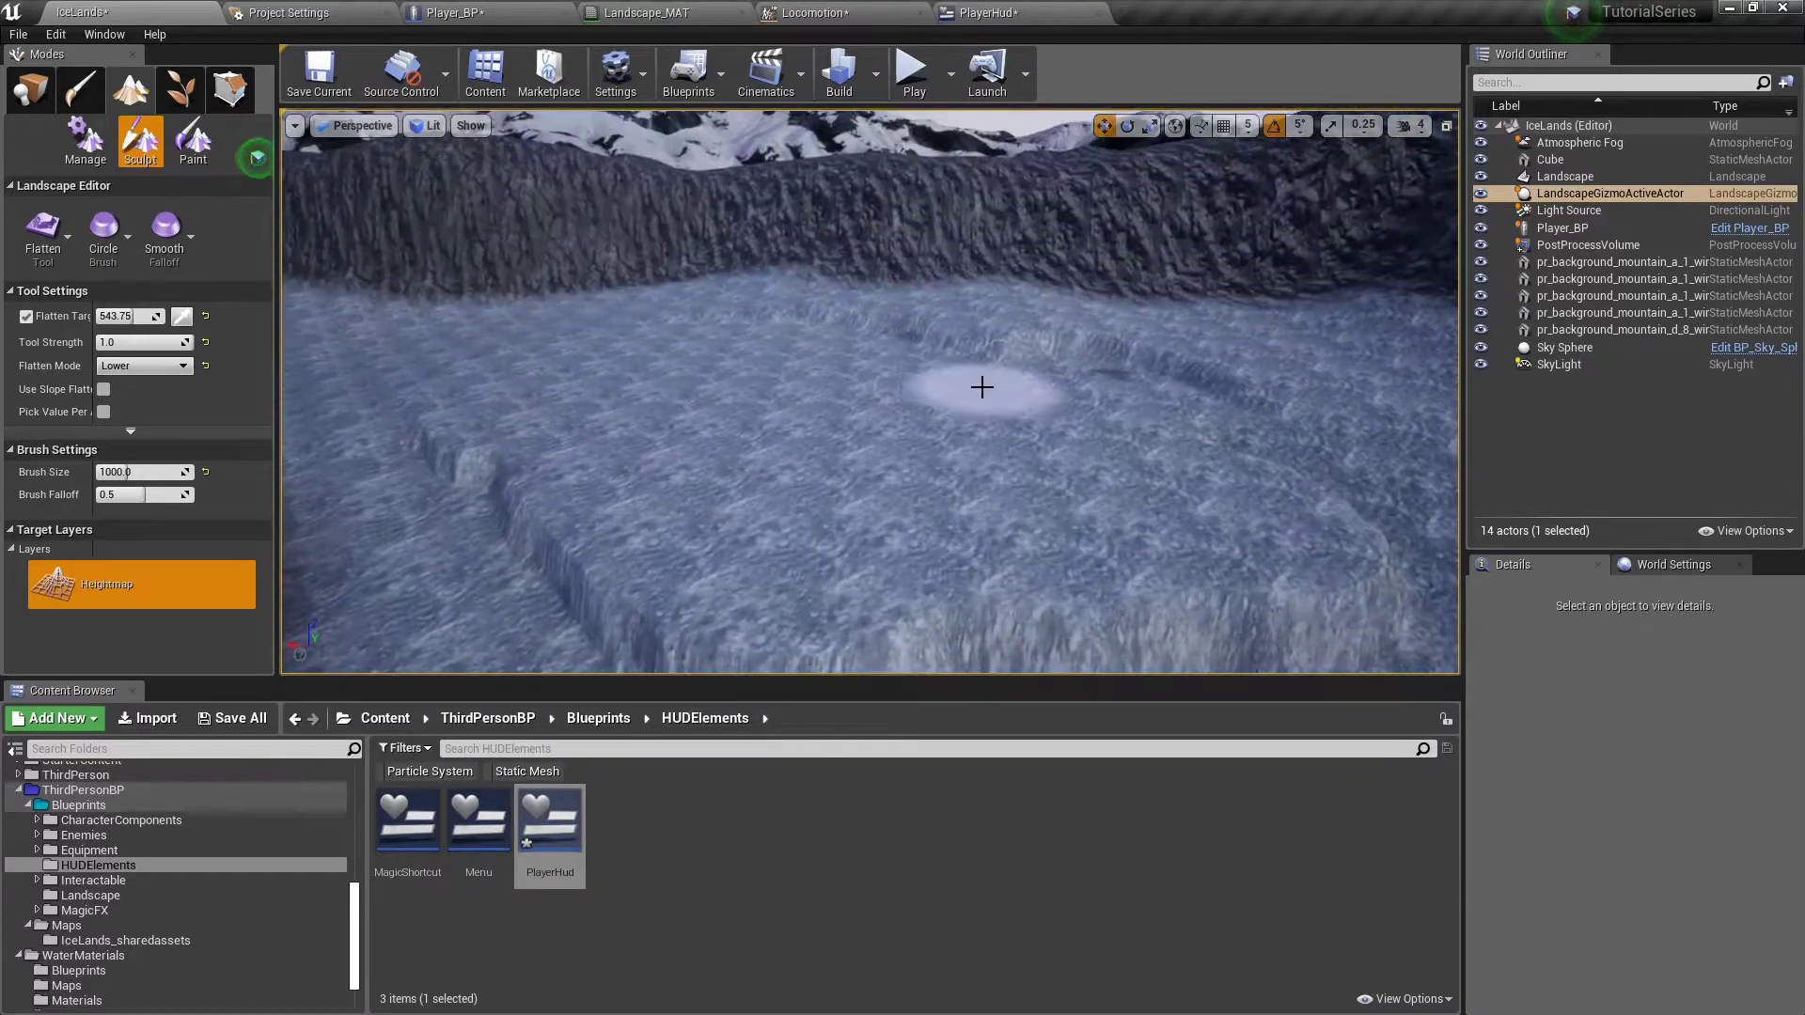
- Raise a mound on the terrace with the Sculpt tool and sample its height as the Flatten target, 1064.0625
click(43, 235)
click(104, 226)
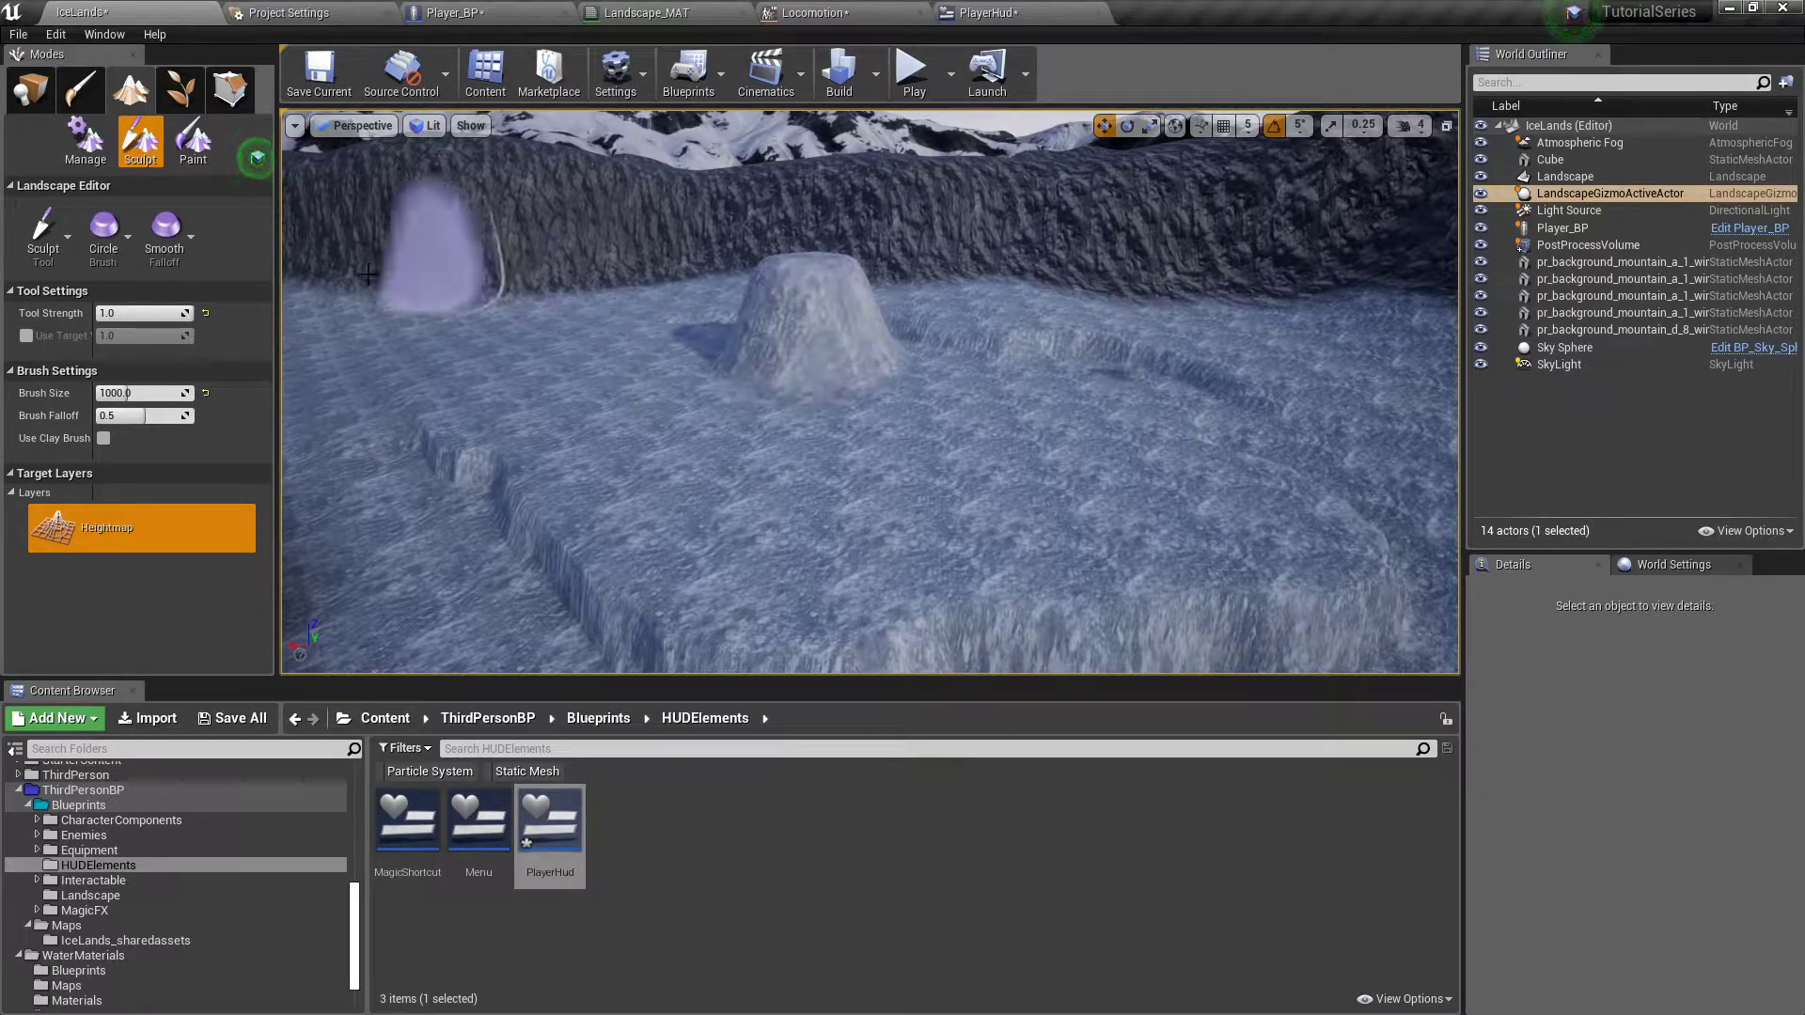
click(44, 237)
click(103, 362)
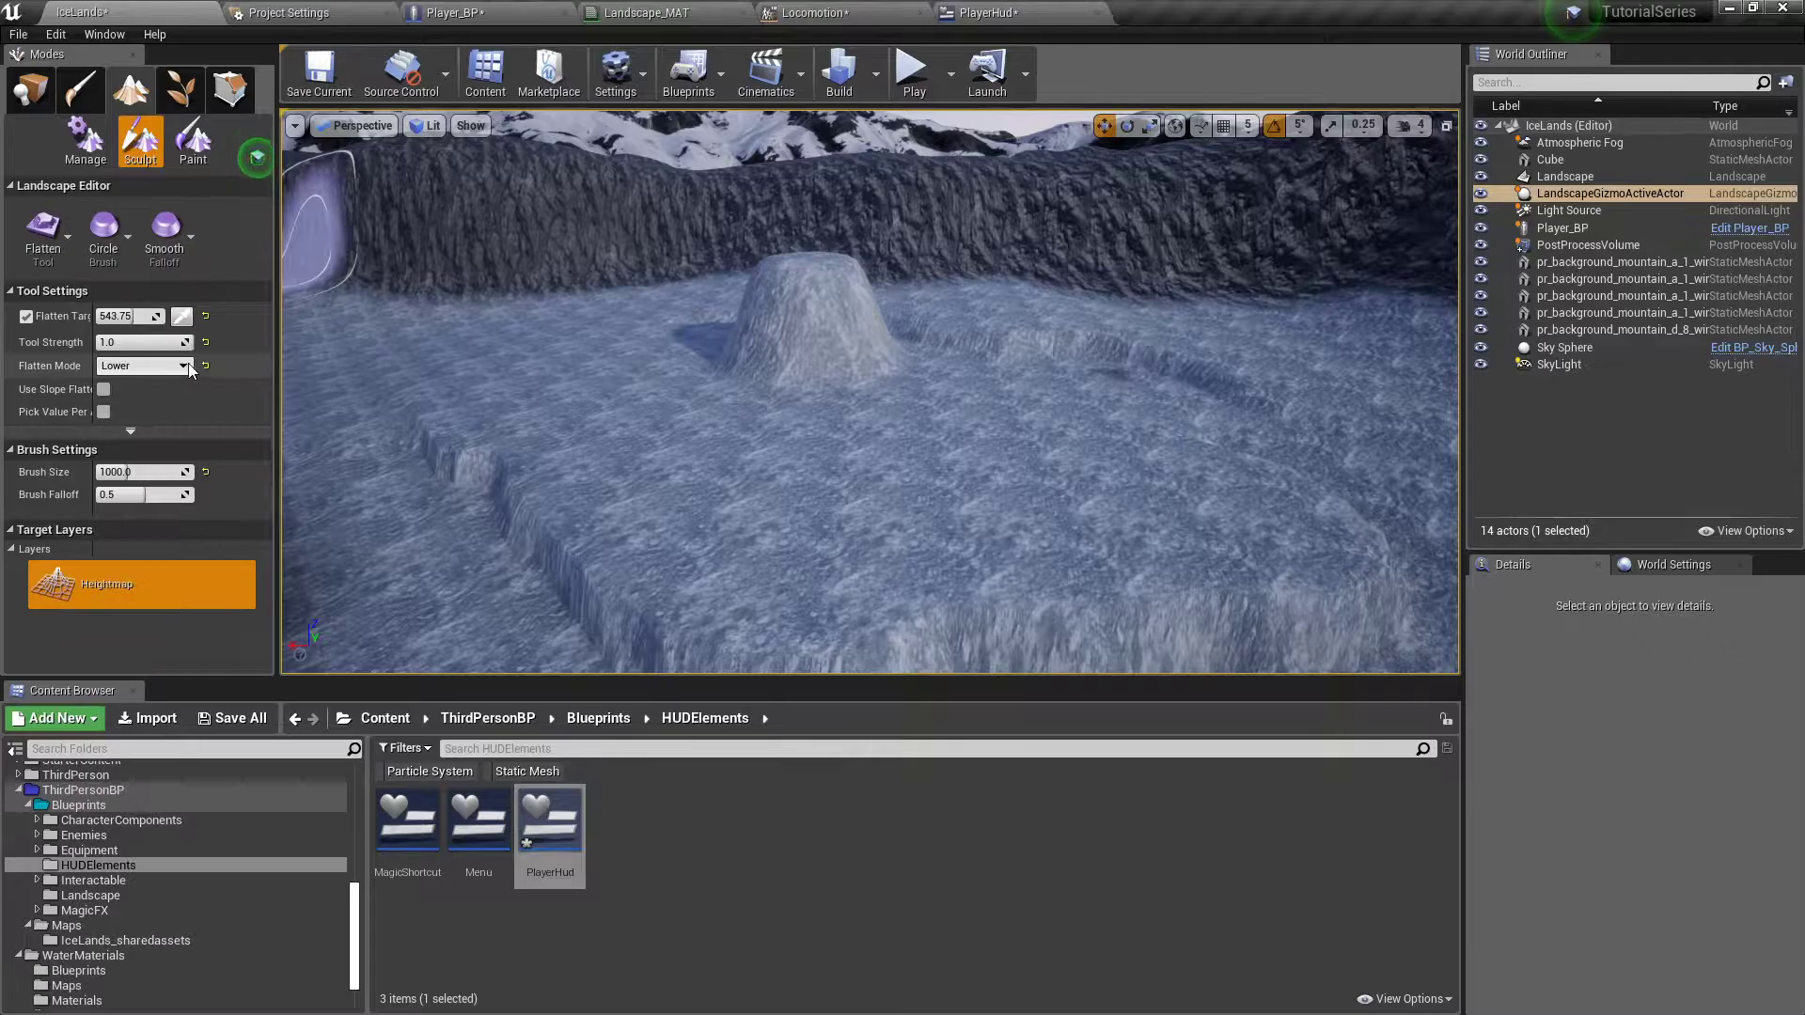
click(182, 315)
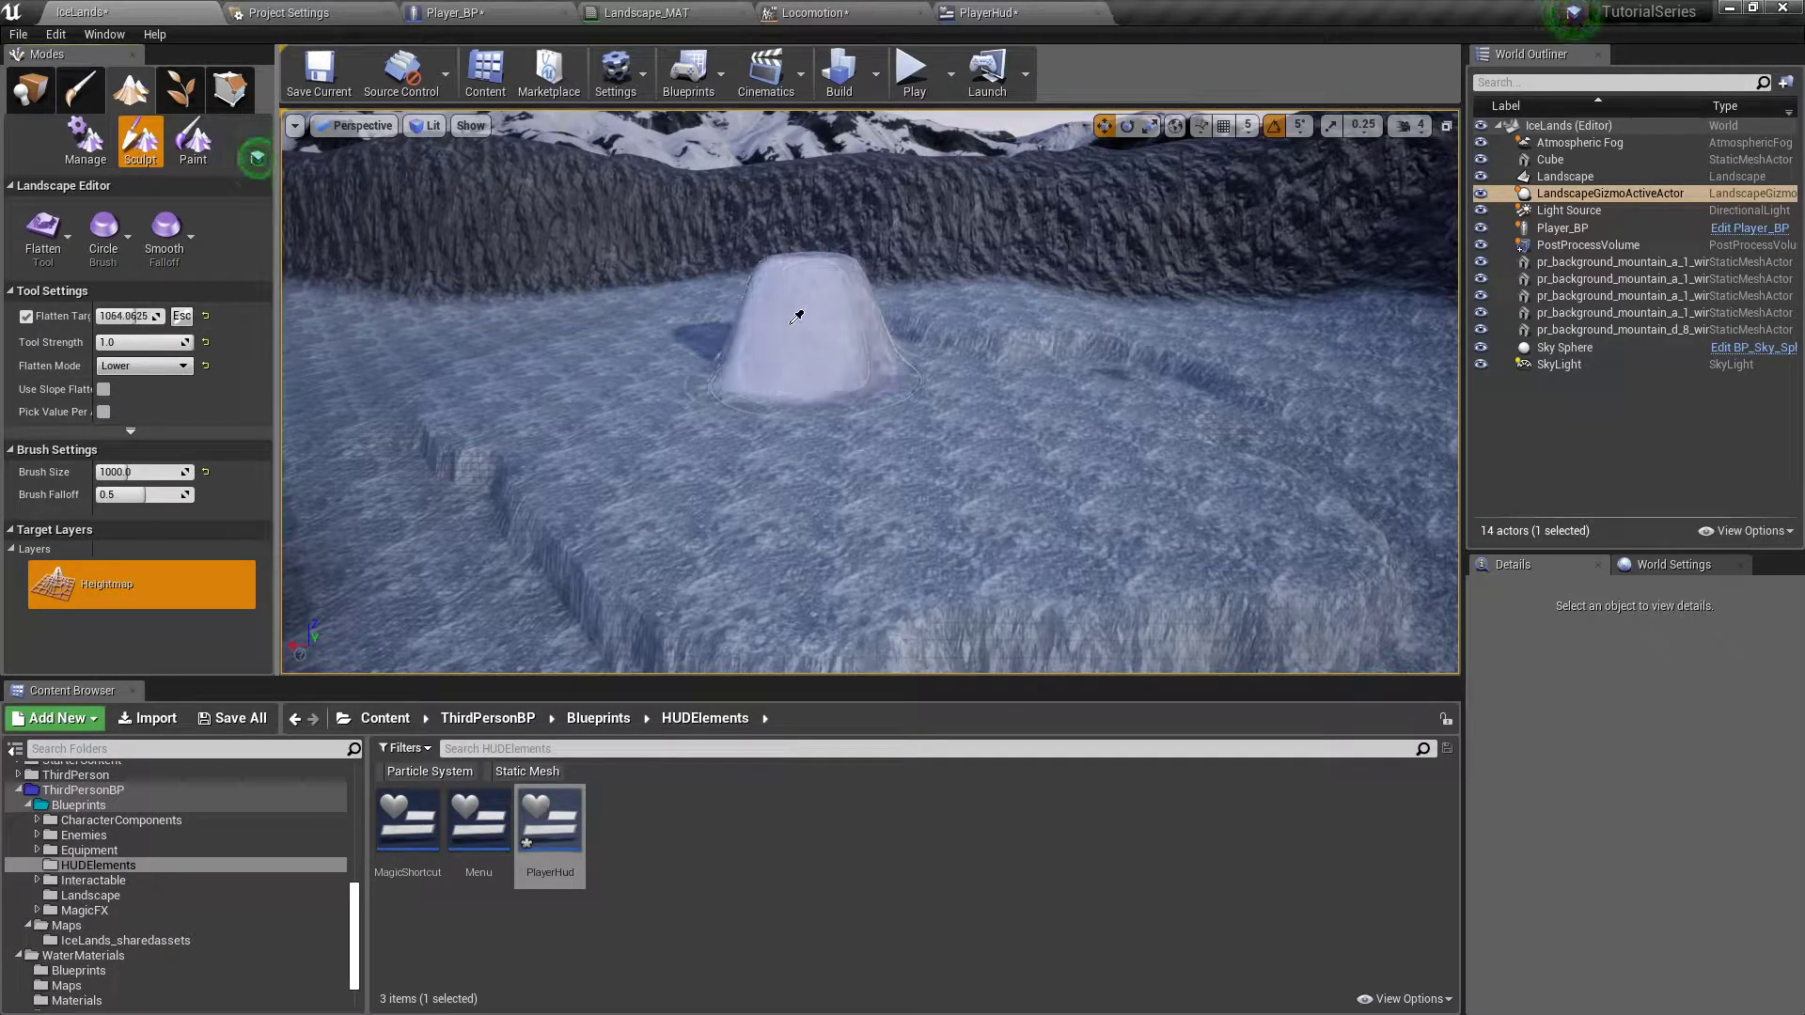
click(455, 379)
- Set the flatten mode to Raise and extend the mound into a second, higher terrace
click(143, 366)
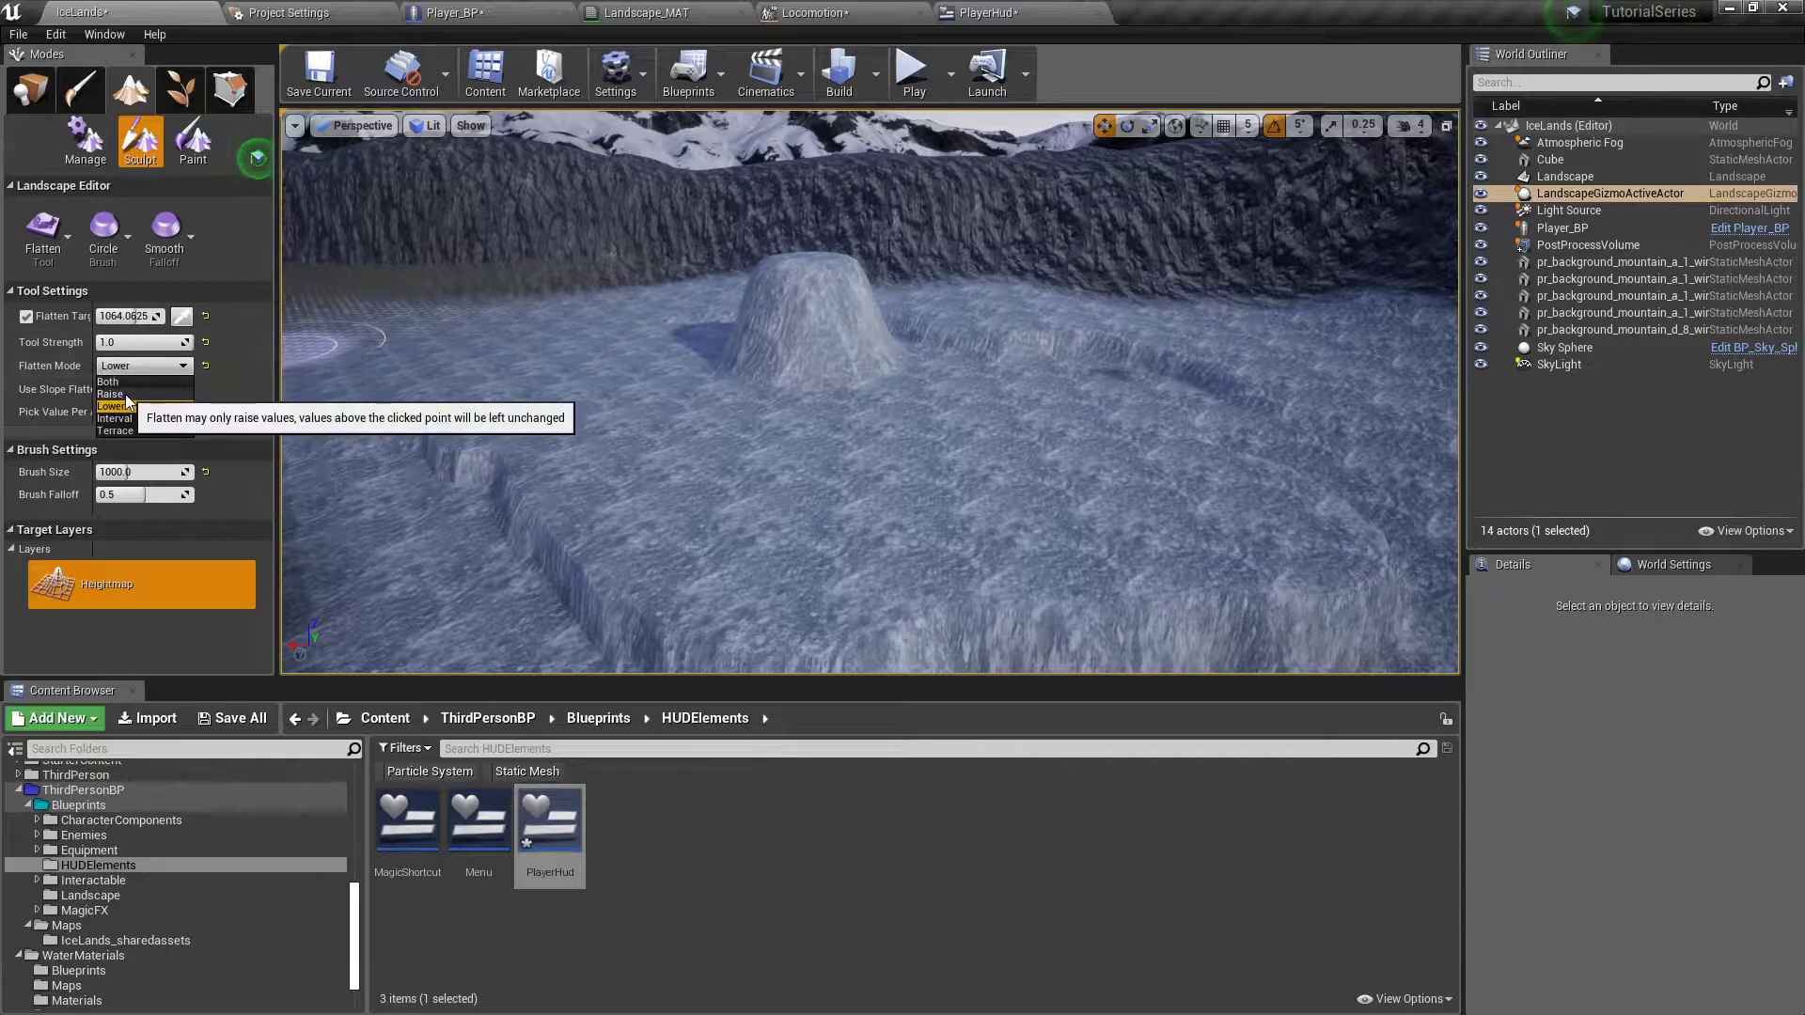
click(128, 394)
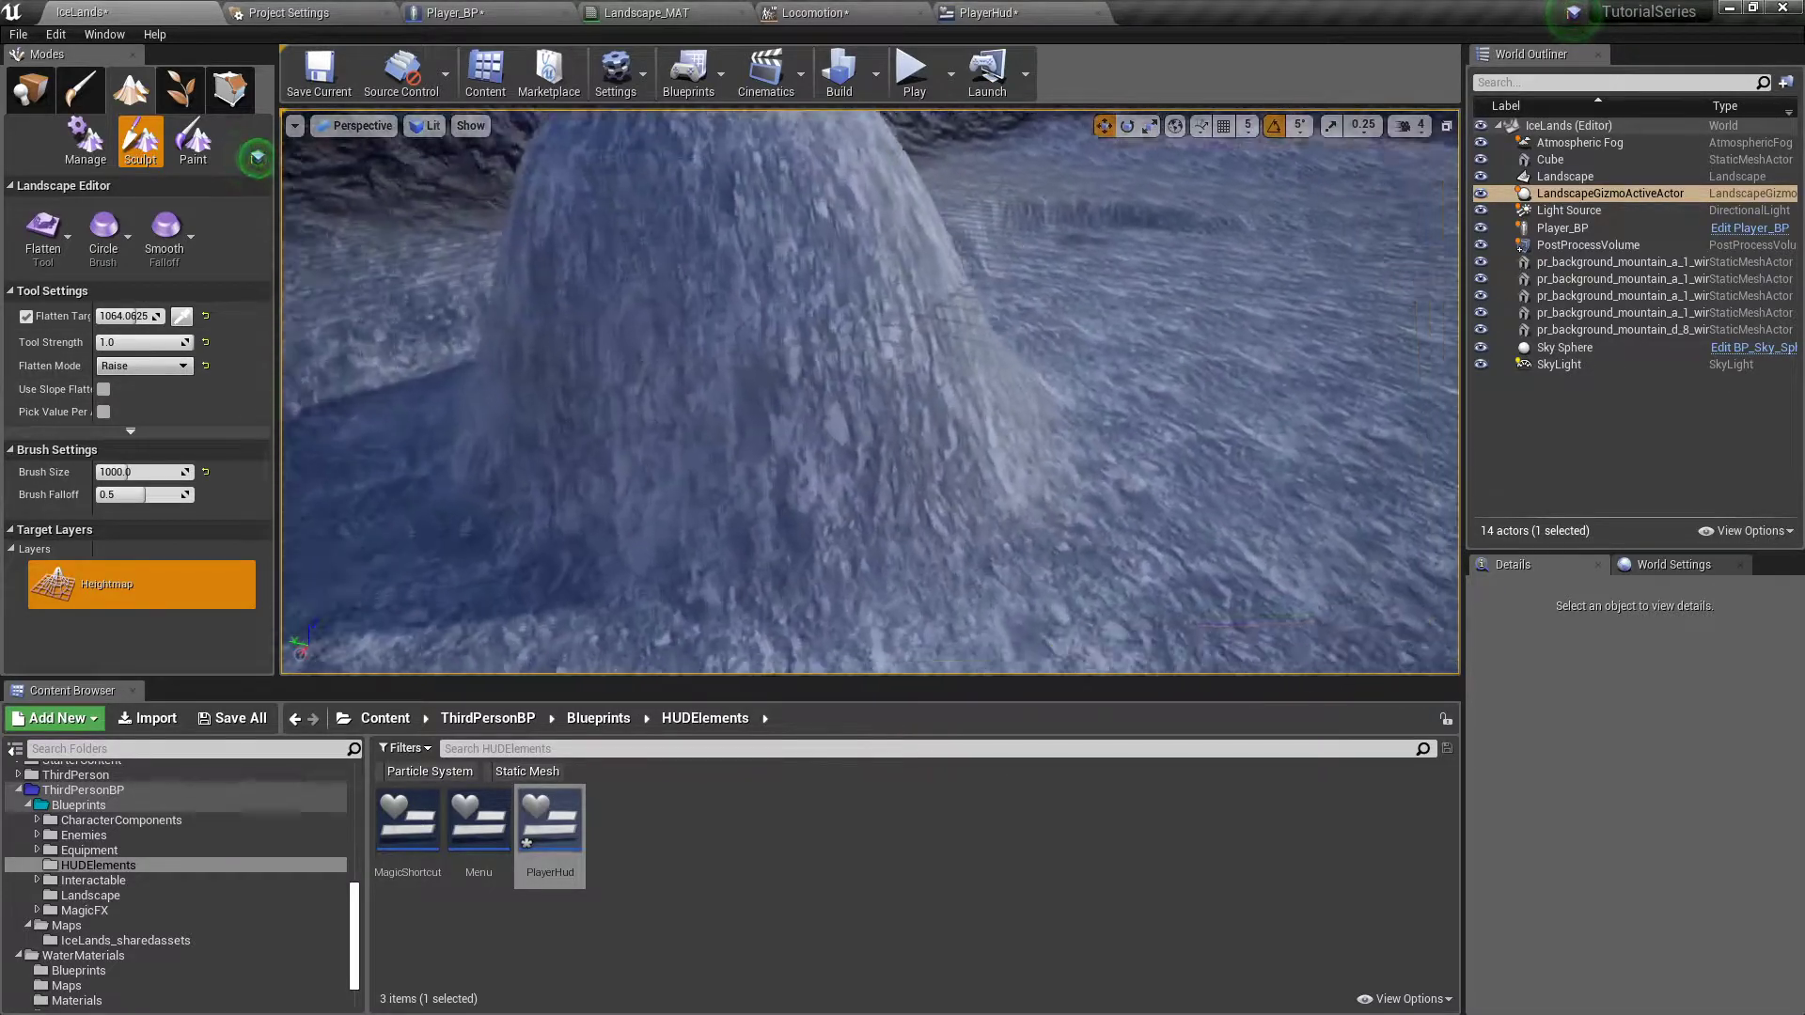
mouse_move(748, 391)
mouse_down()
mouse_move(722, 392)
mouse_move(737, 463)
mouse_move(640, 483)
mouse_move(640, 533)
mouse_move(891, 580)
mouse_up()
mouse_move(890, 580)
right_down()
mouse_move(963, 452)
mouse_move(940, 479)
mouse_move(1006, 442)
mouse_move(917, 440)
right_up()
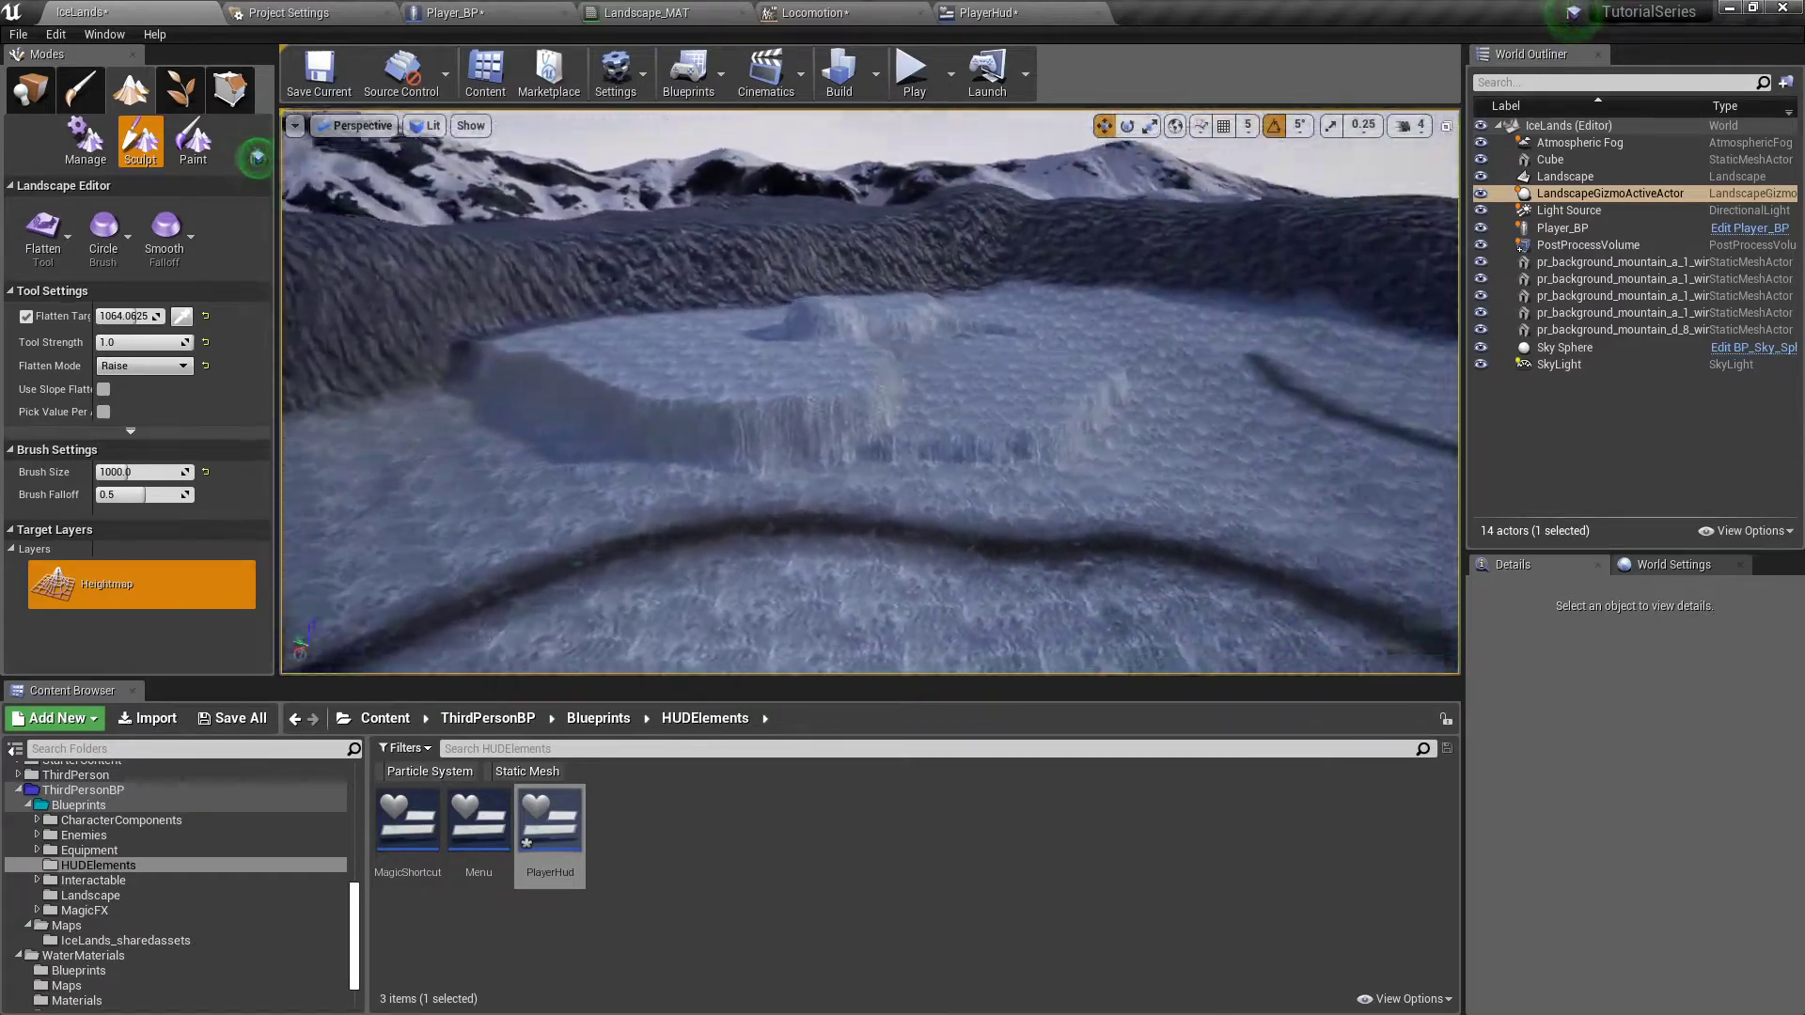
- Sample a higher flatten target of about 1600 and raise a third terrace level against the rock wall
click(181, 317)
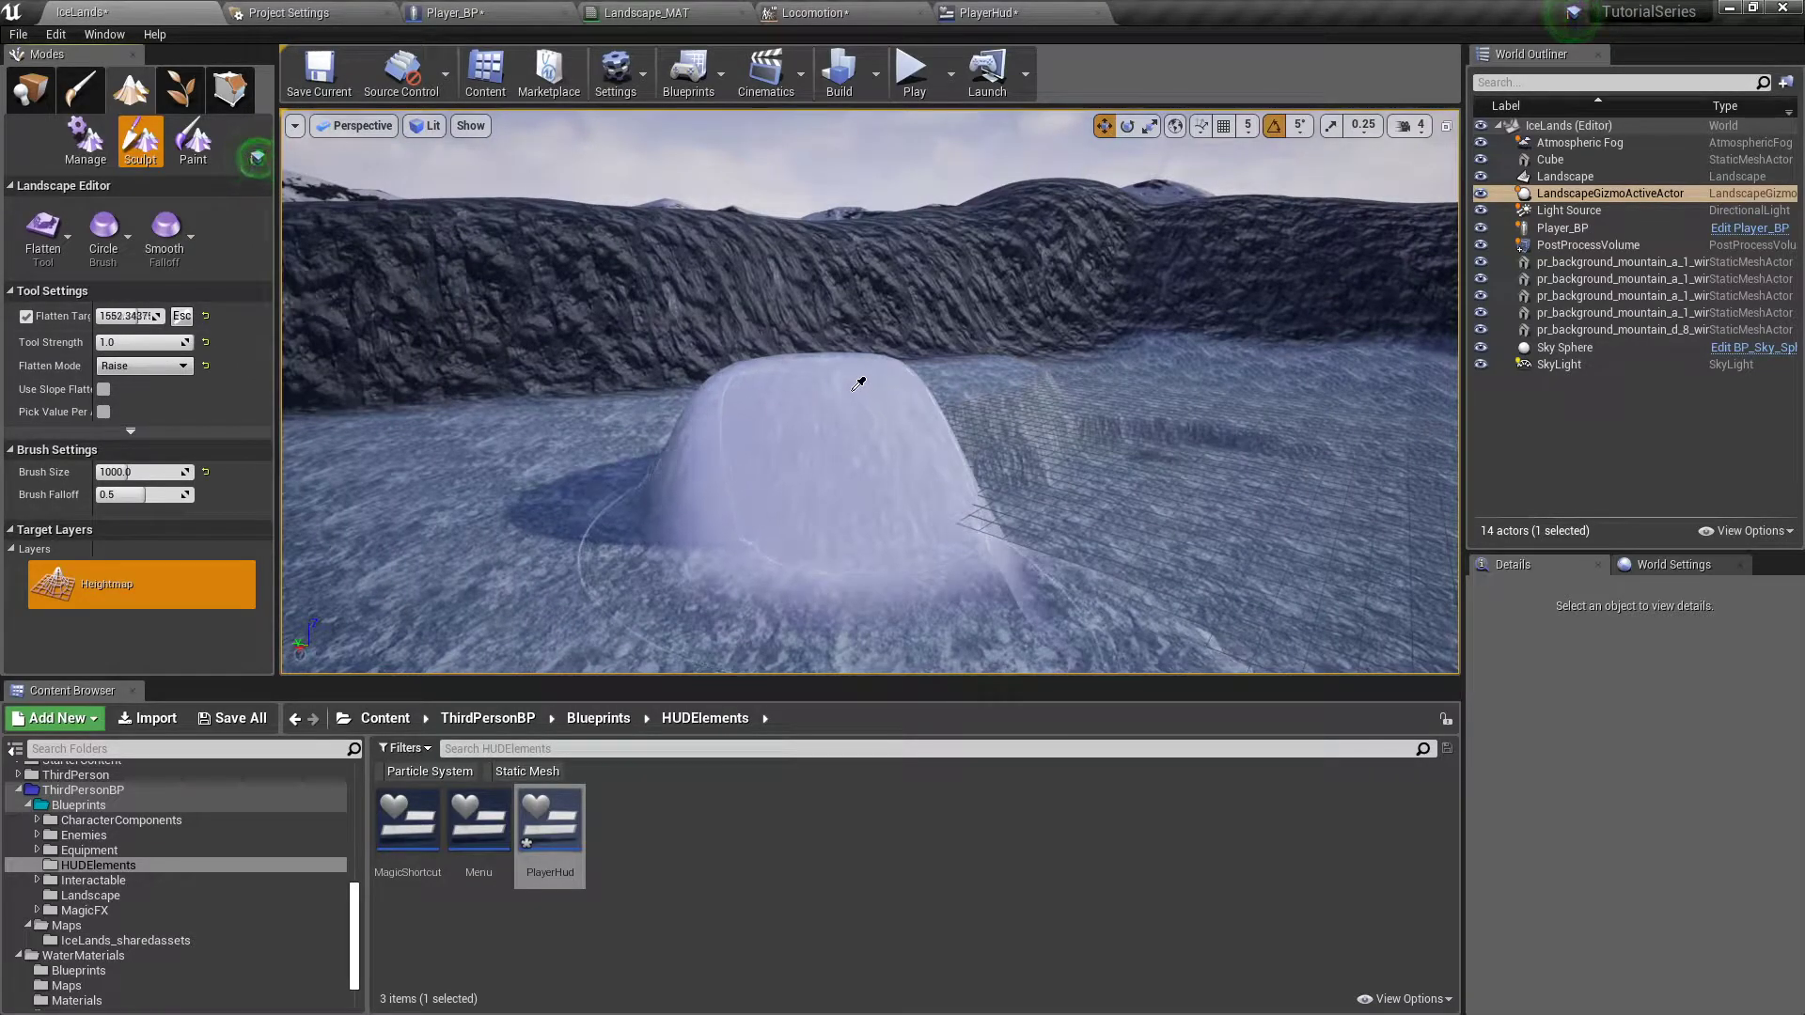
key(w)
right_drag(814, 370, 875, 480)
key(s)
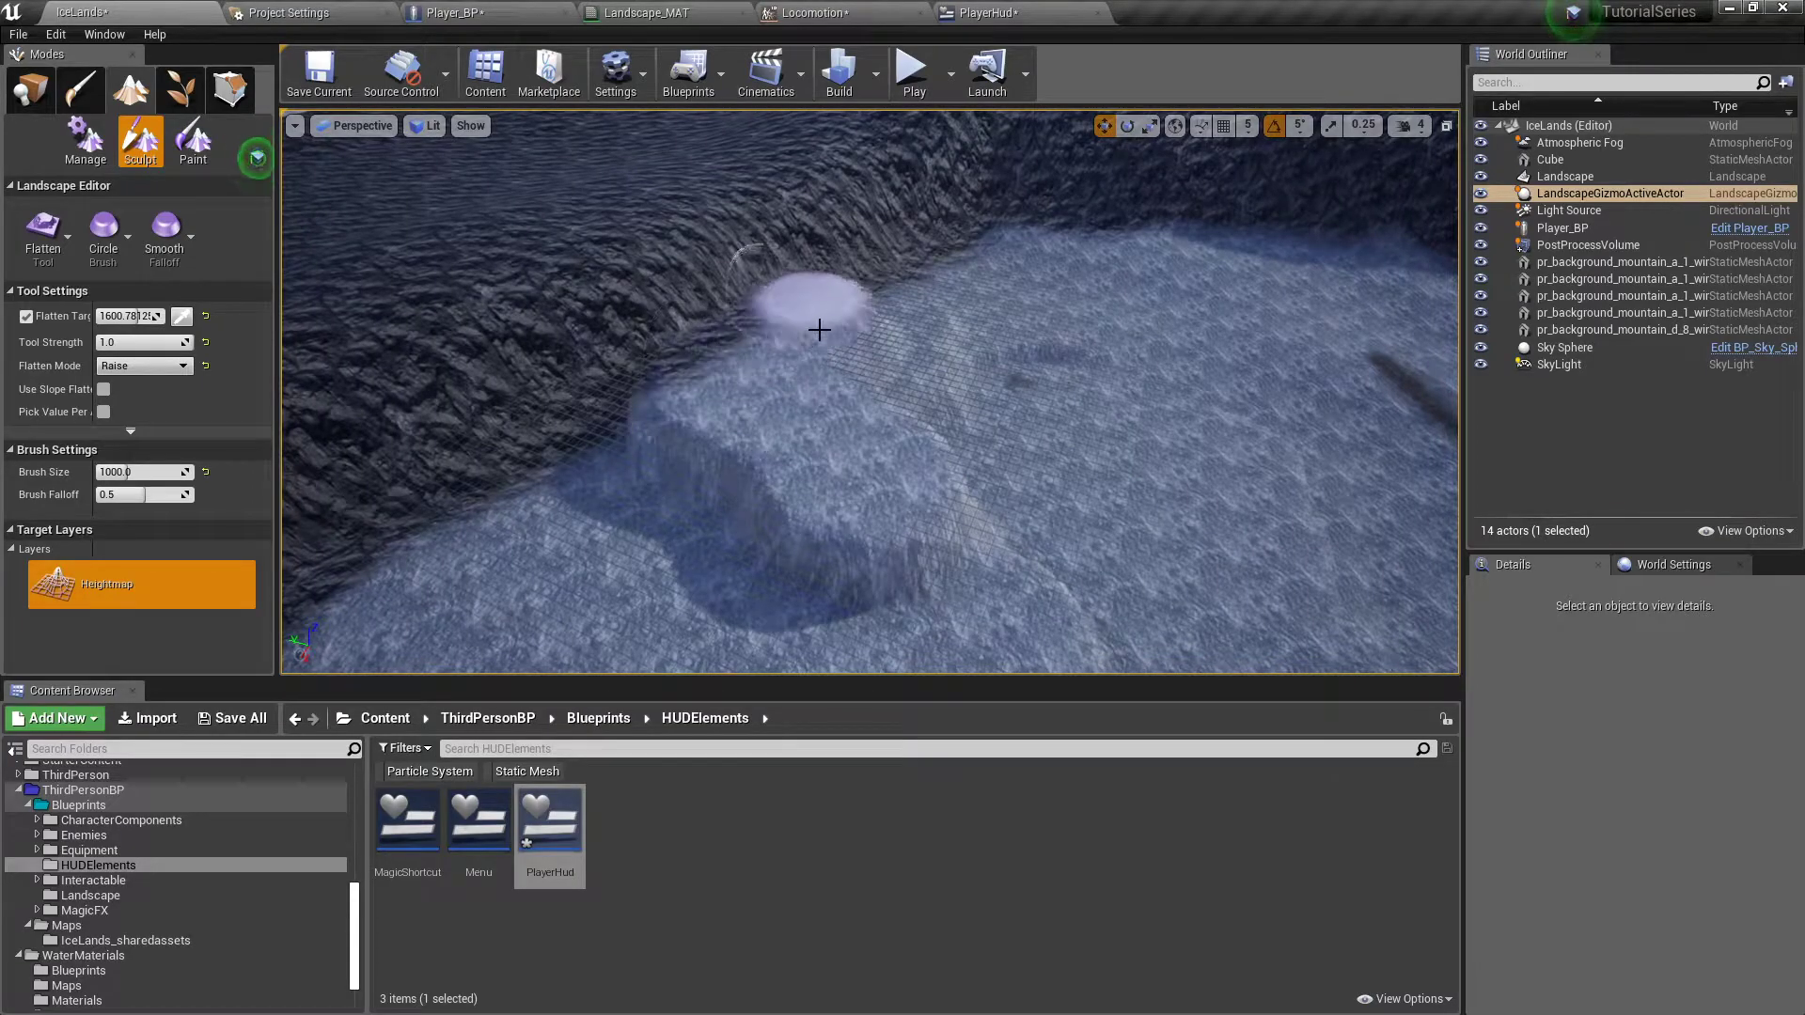
mouse_move(903, 370)
right_down()
mouse_move(956, 326)
mouse_move(799, 350)
mouse_move(714, 320)
mouse_move(564, 347)
mouse_move(639, 301)
mouse_move(697, 298)
right_up()
key(d)
- Build a ramp 1500 wide with the Ramp tool, running from the snowy ground up to the lowest terrace
click(47, 241)
click(47, 241)
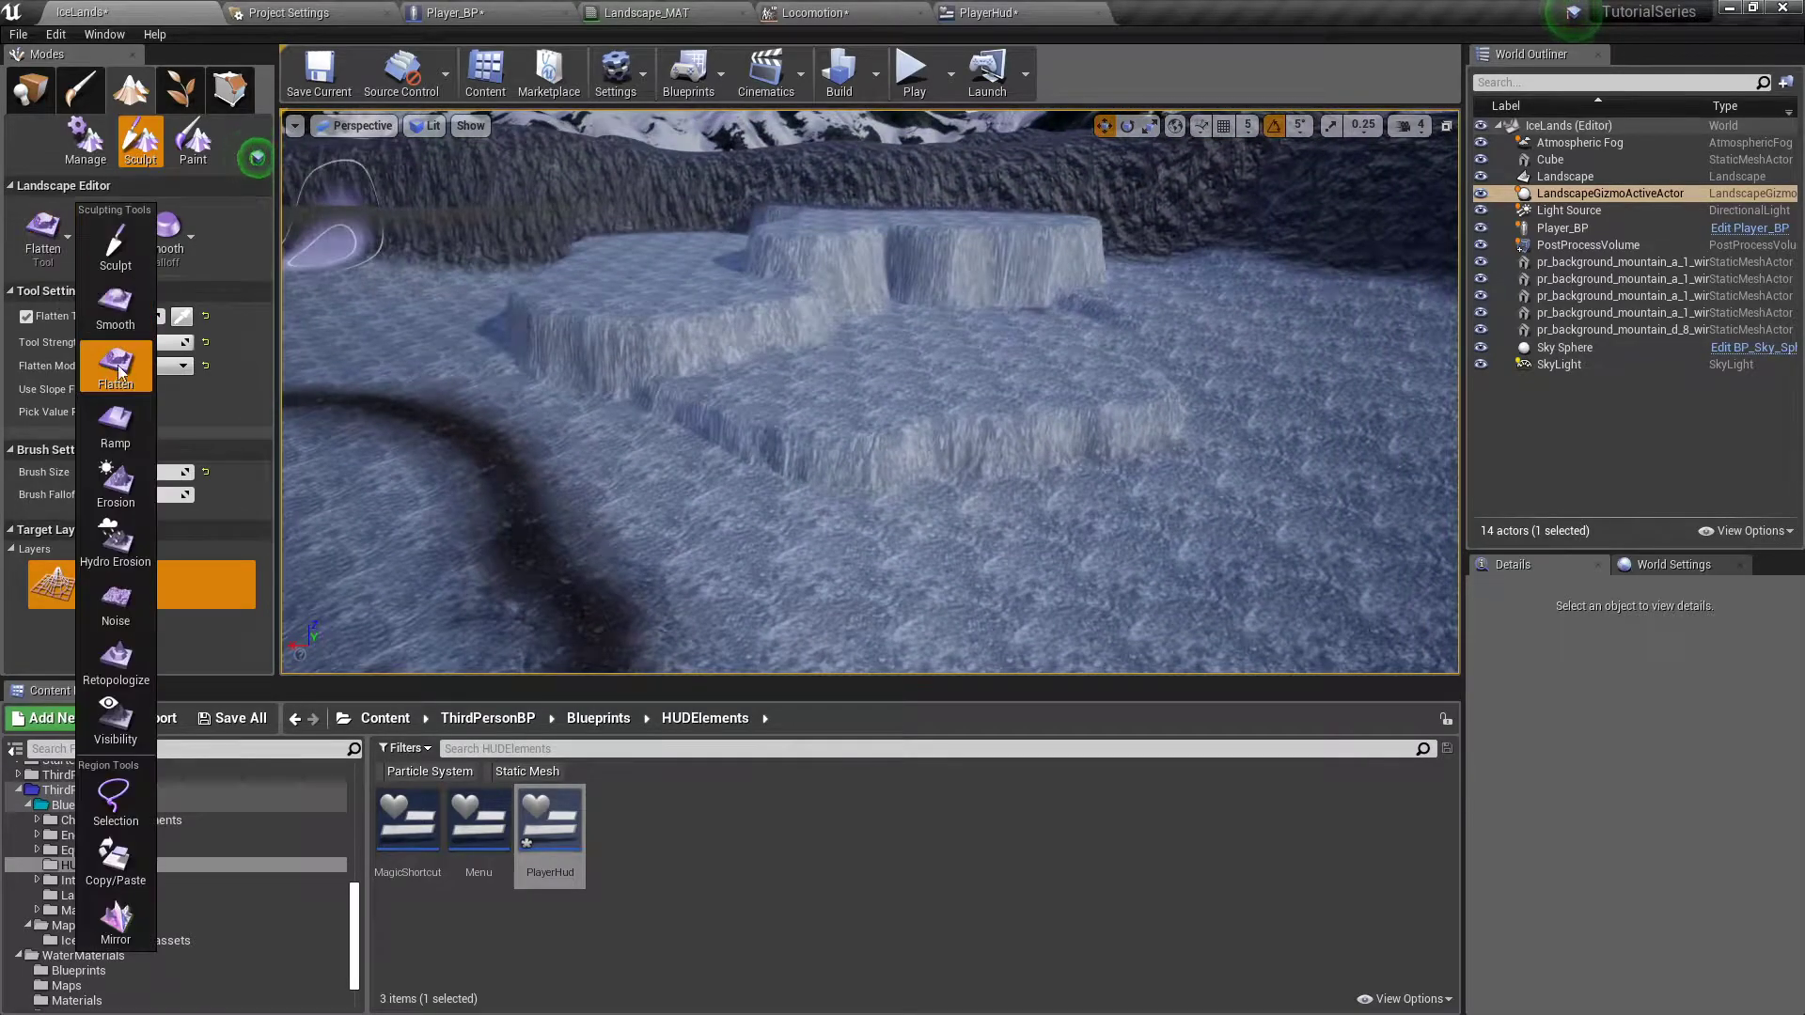
click(118, 423)
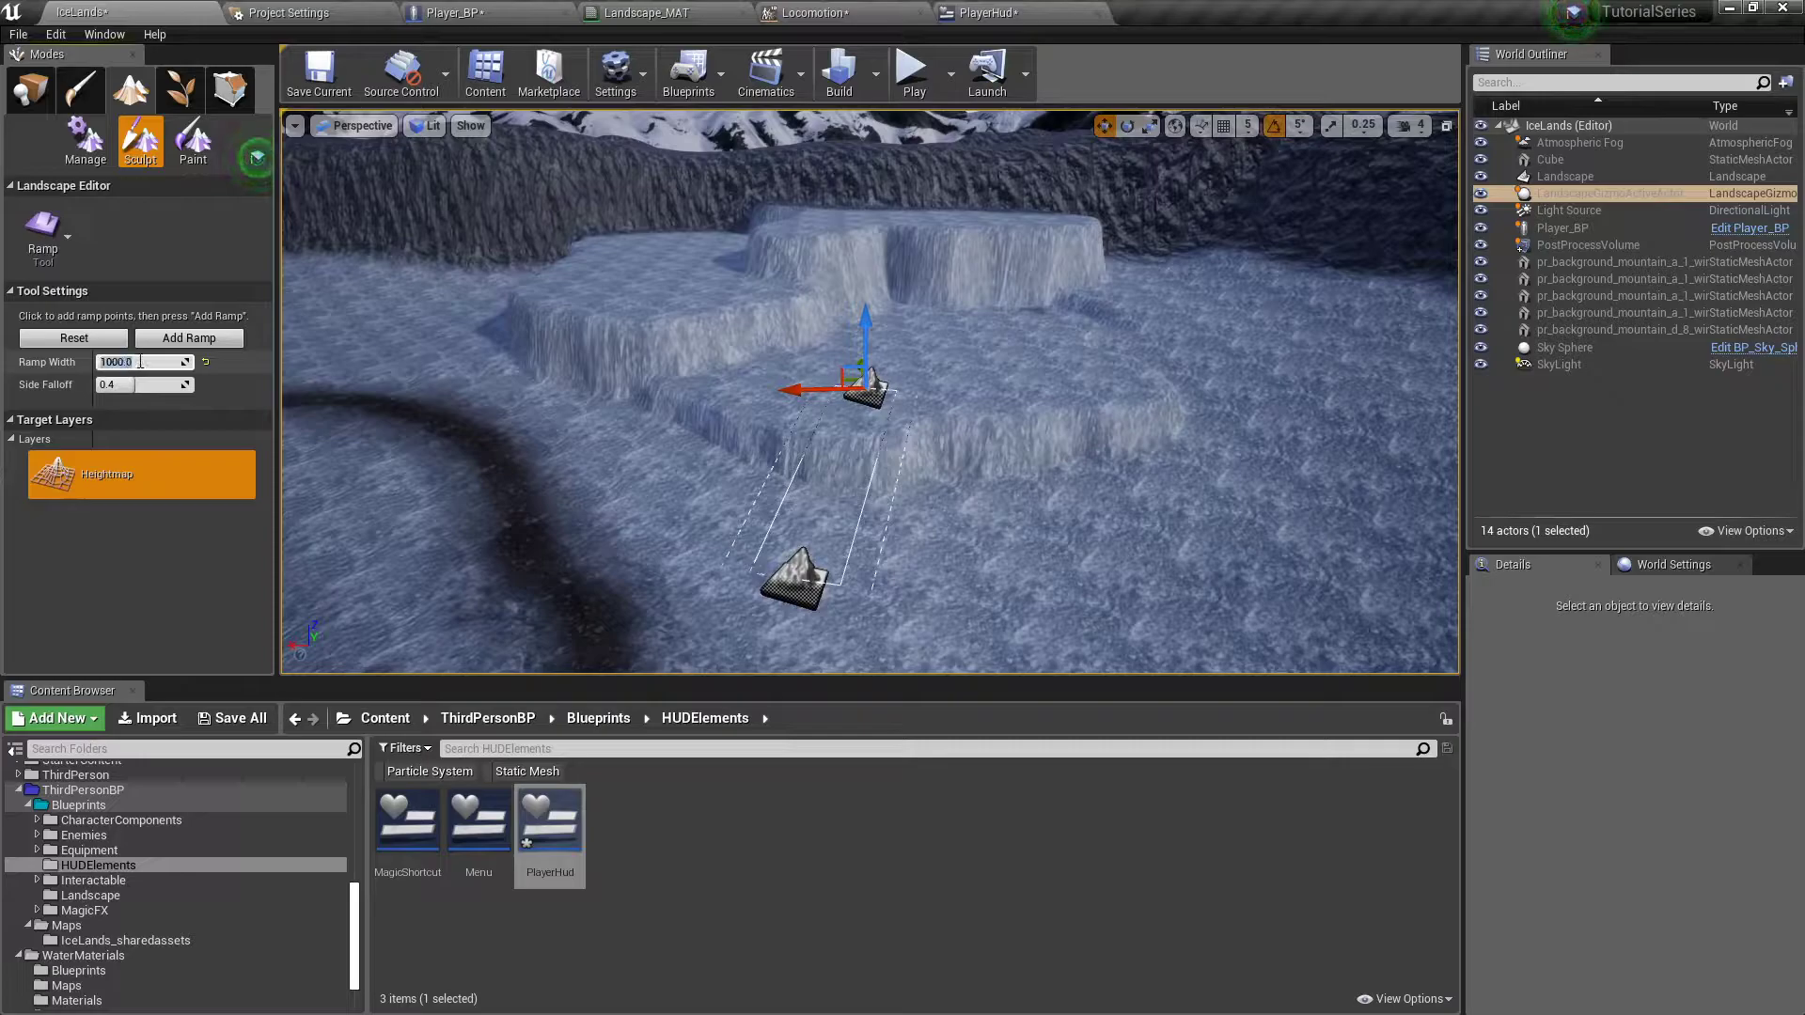
text(0)
key(Return)
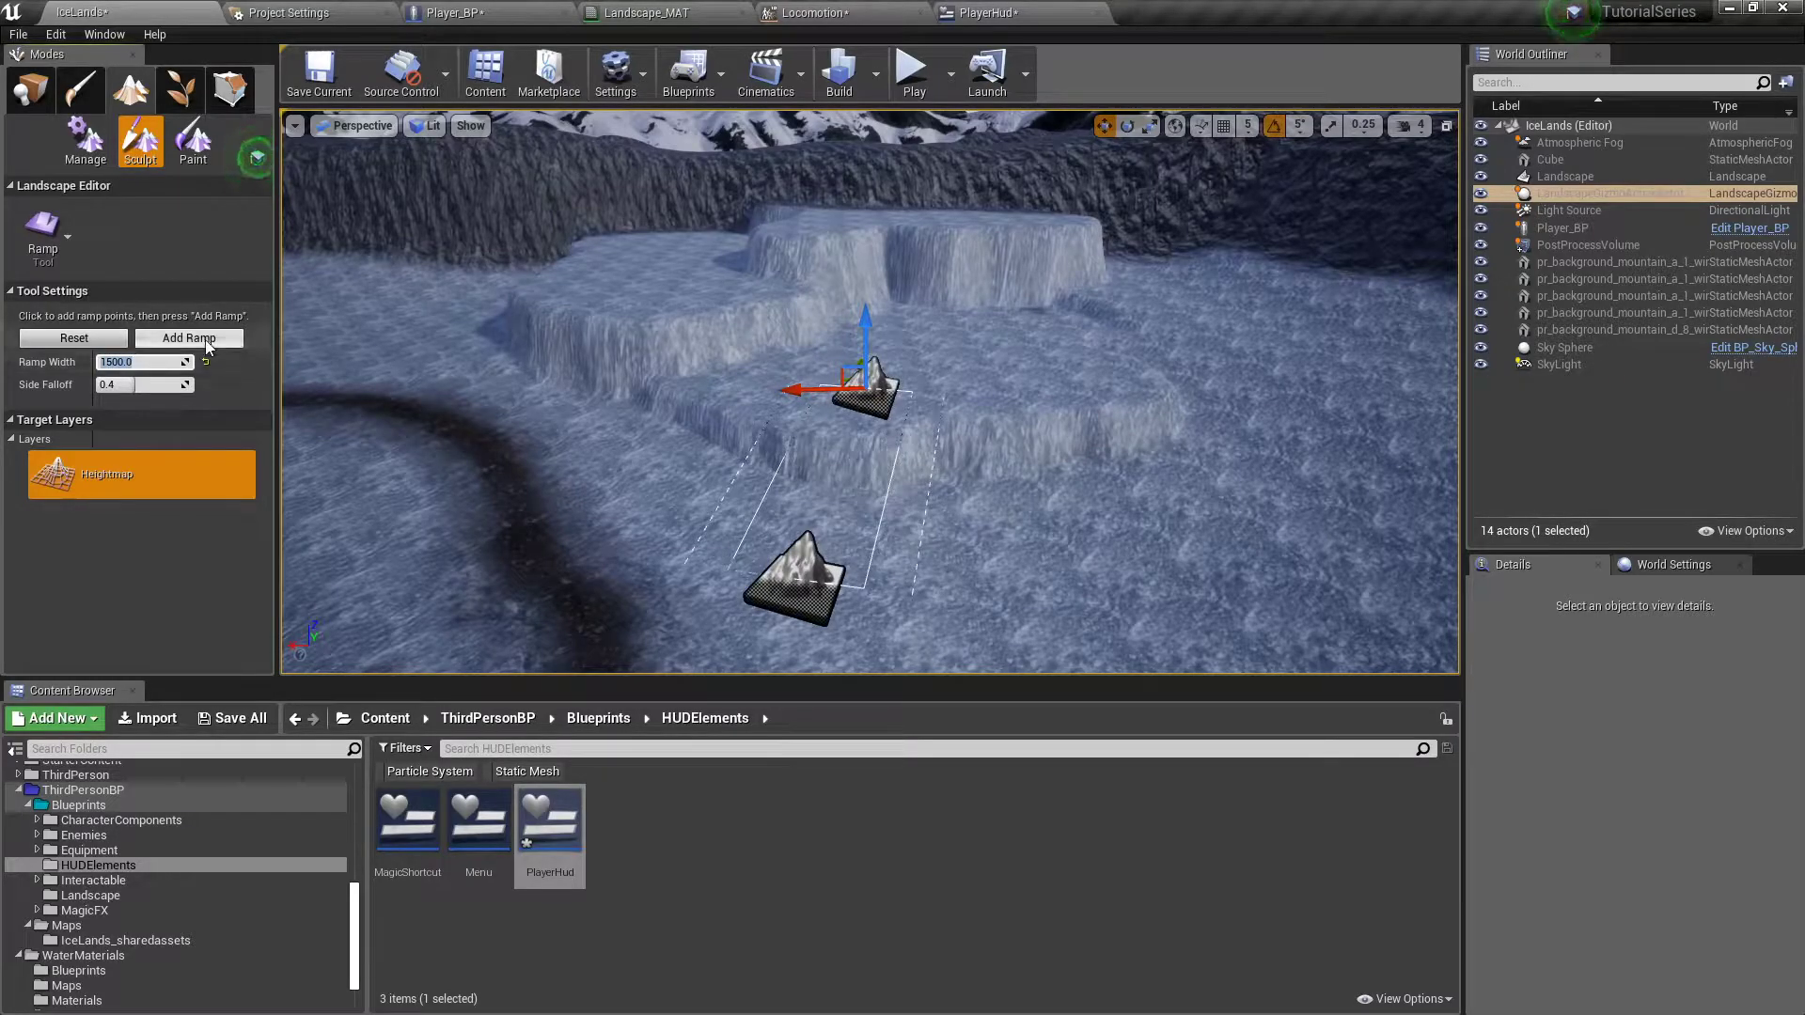
key(w)
right_drag(612, 379, 527, 395)
key(w)
key(w)
key(s)
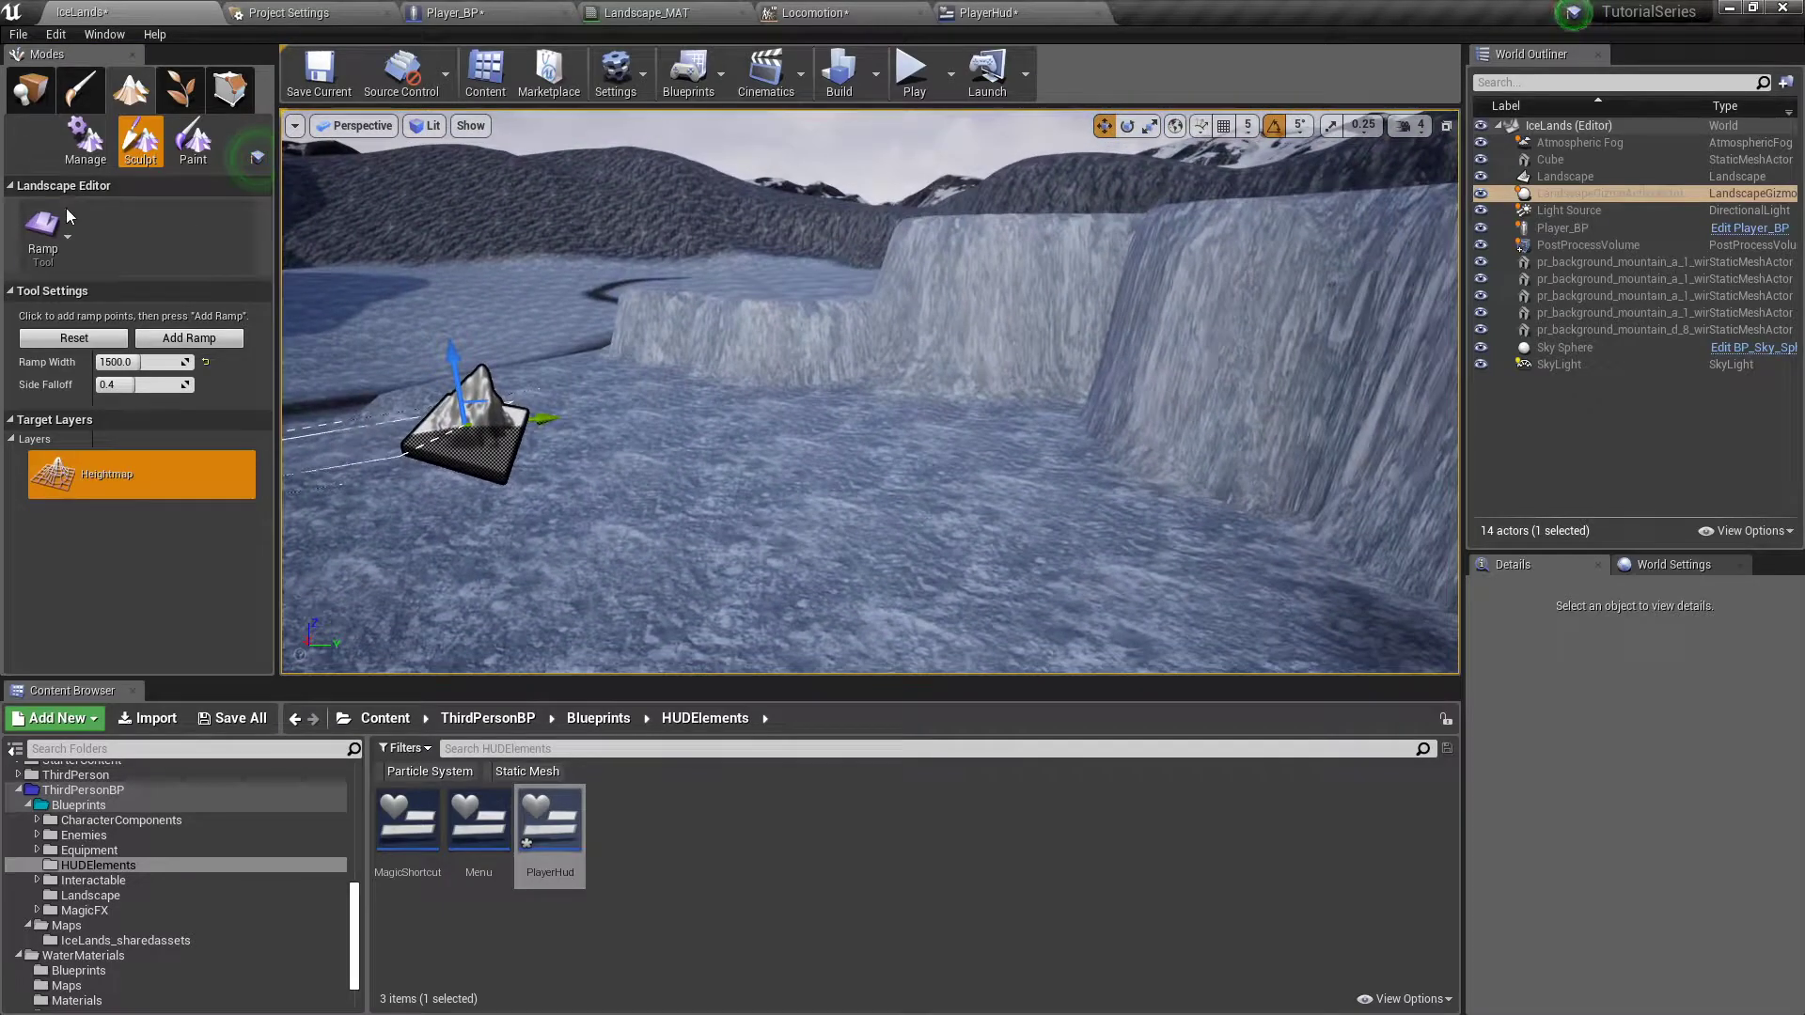
- Build a ramp 1500 wide running from the lowest terrace up to the second terrace
click(74, 338)
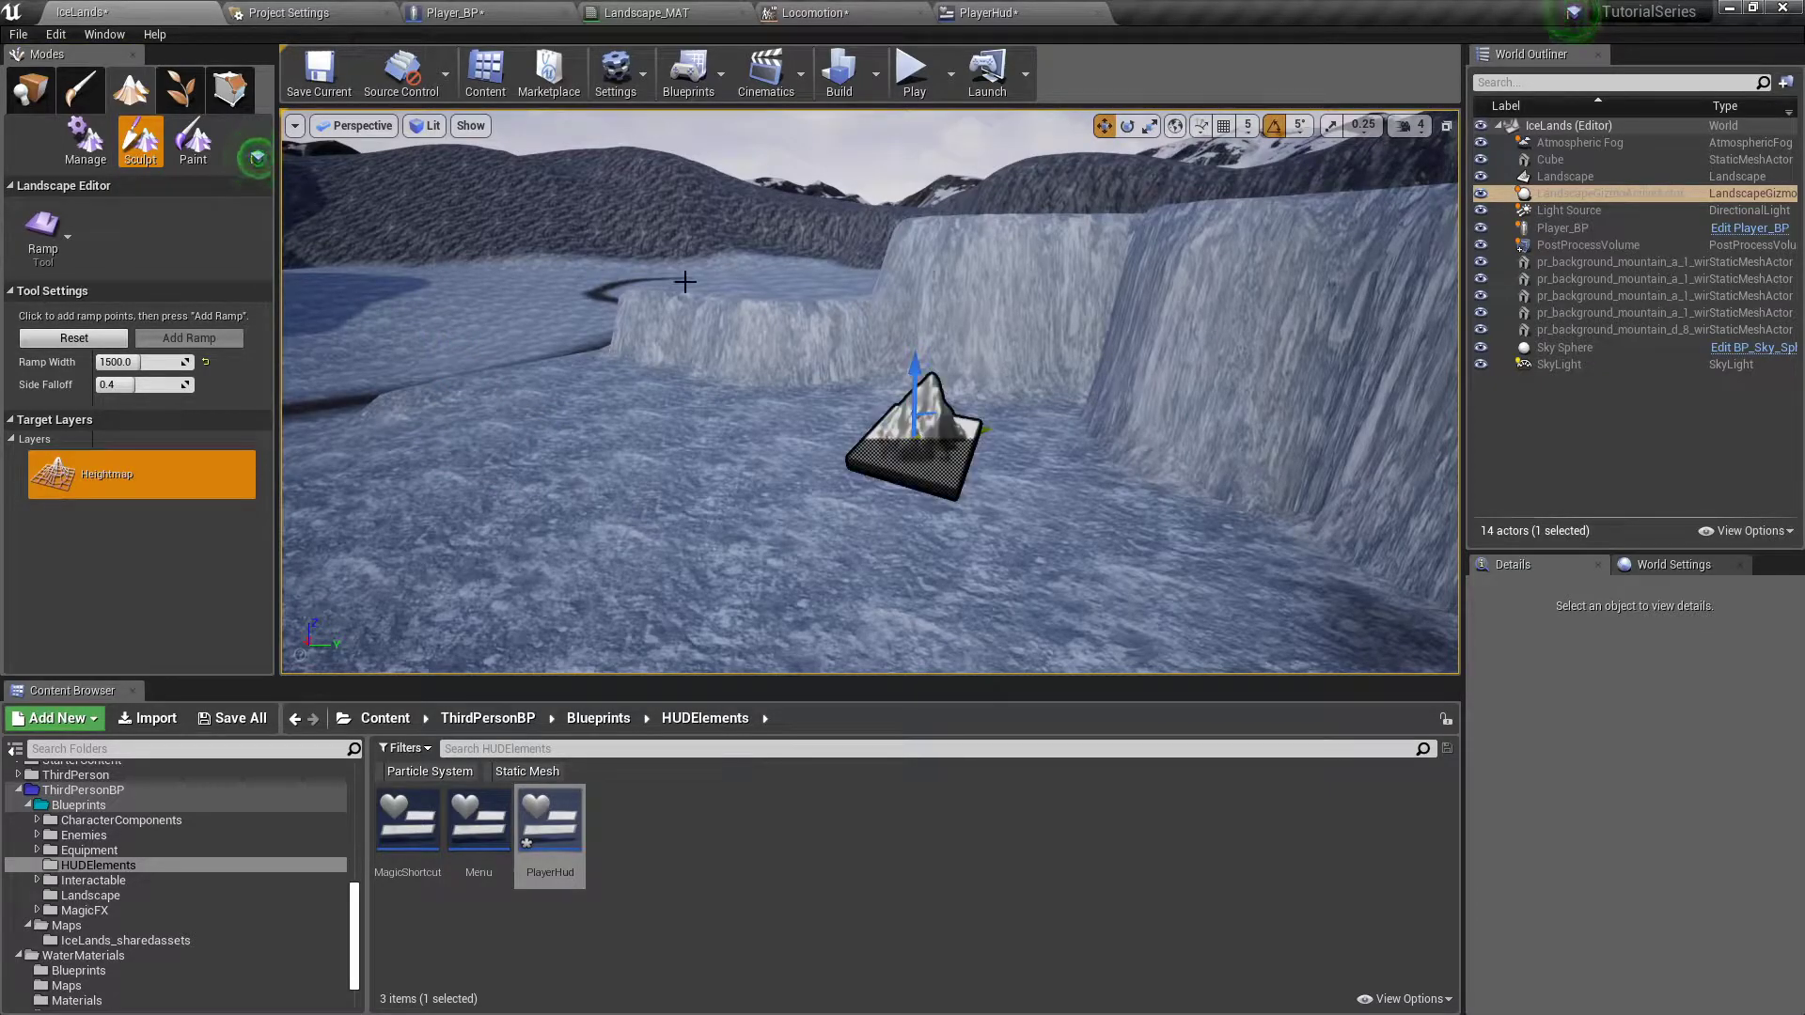
right_drag(734, 293, 854, 332)
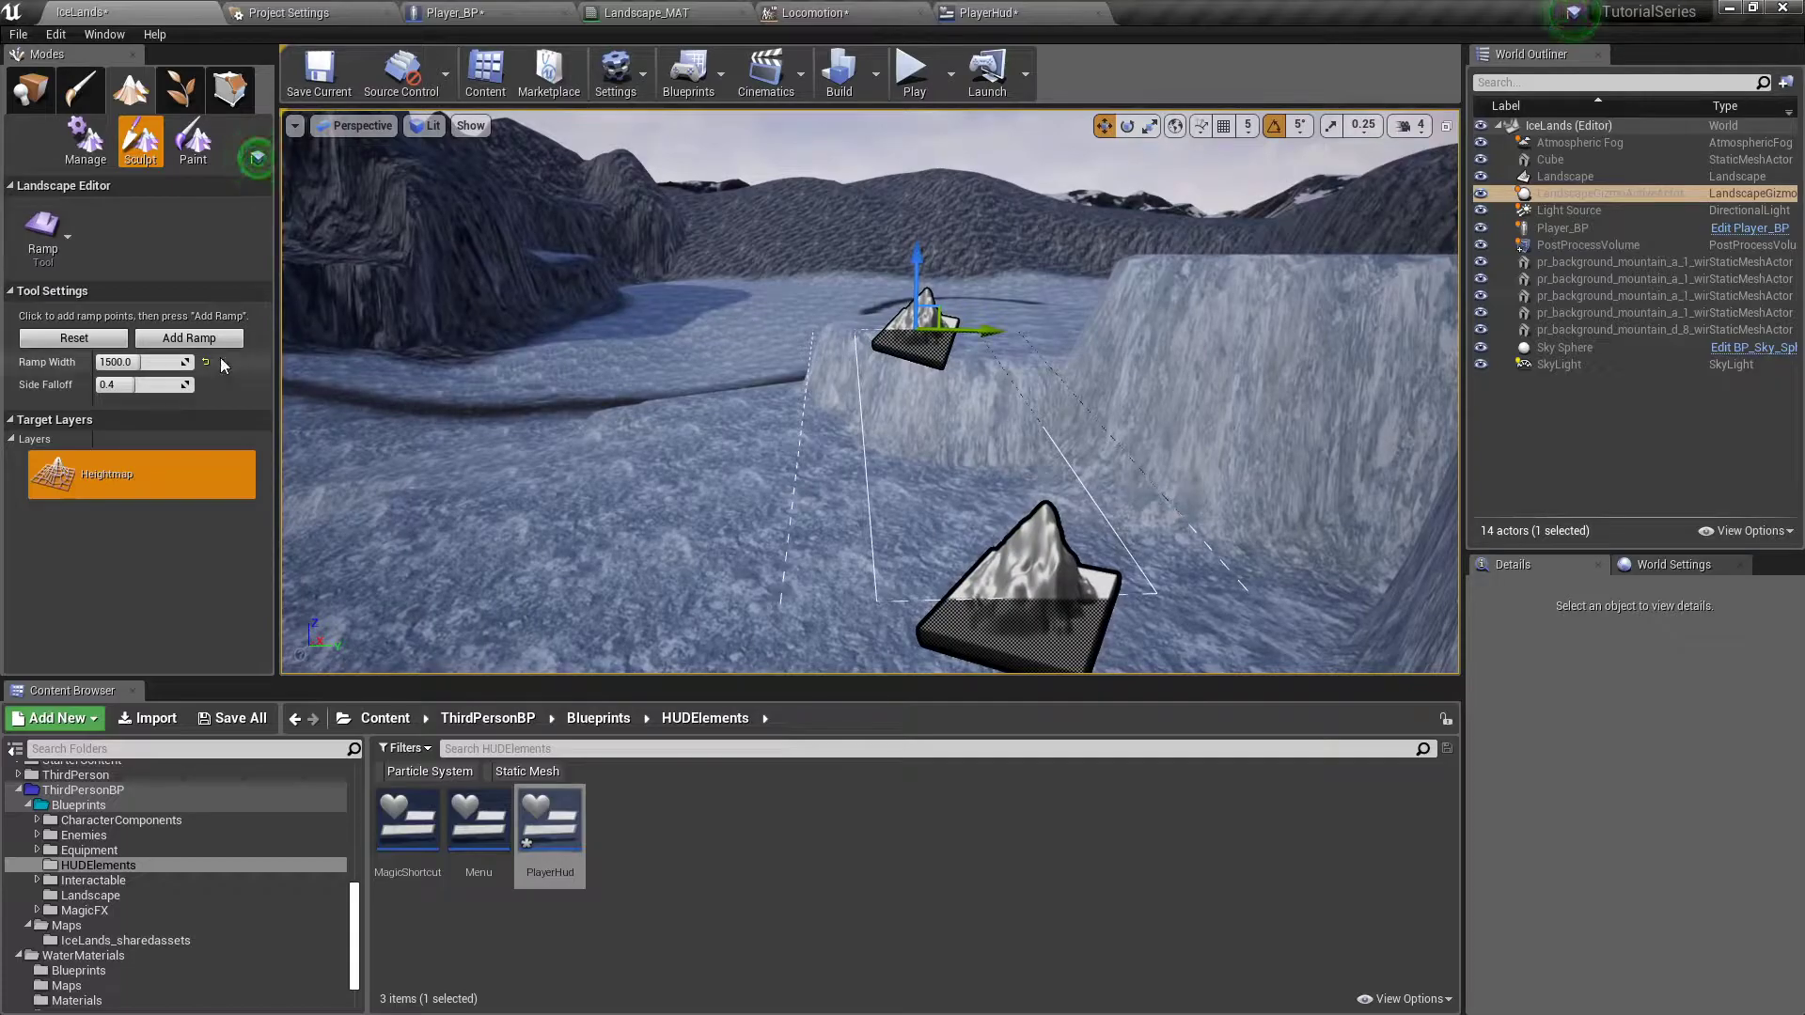
key(w)
right_drag(884, 416, 846, 423)
key(a)
click(103, 340)
- Build another 1500-wide ramp along the rock wall, from the second terrace up to the highest terrace
key(s)
mouse_move(775, 498)
right_down()
mouse_move(780, 451)
mouse_move(776, 499)
right_up()
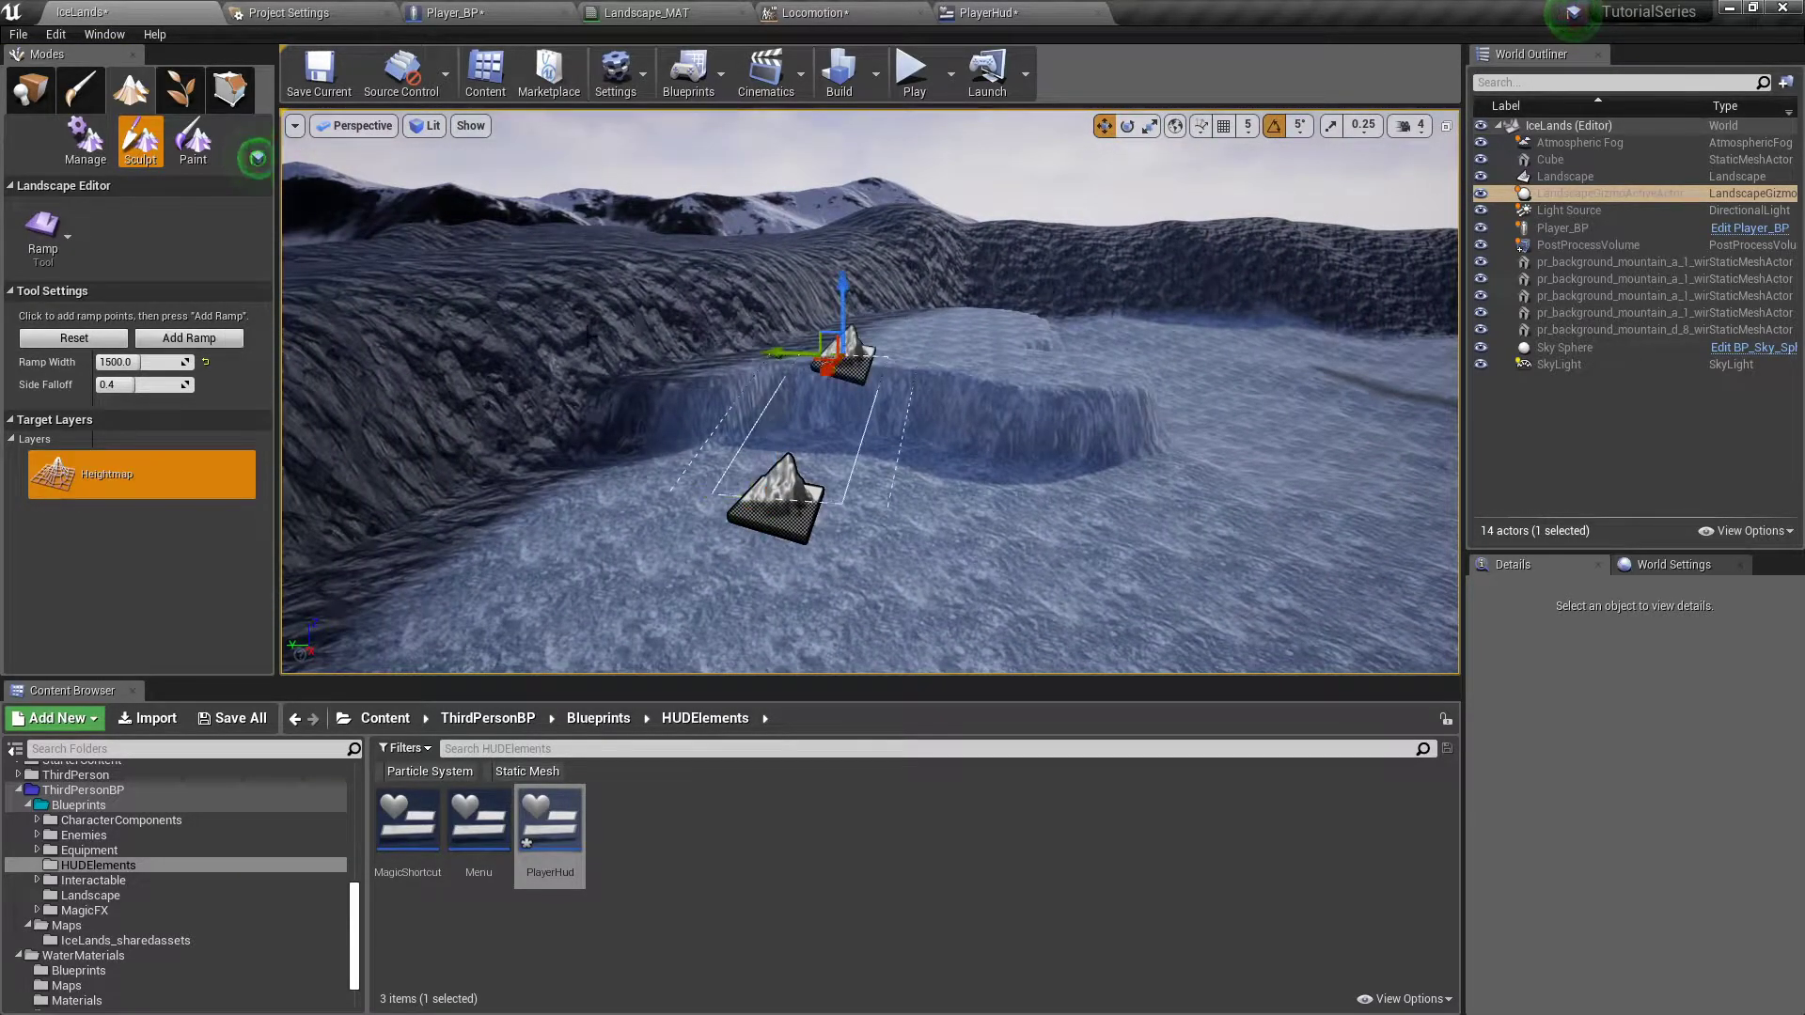
key(w)
right_drag(379, 363, 287, 376)
key(d)
key(s)
key(s)
mouse_move(945, 390)
right_down()
mouse_move(837, 371)
mouse_move(950, 387)
right_up()
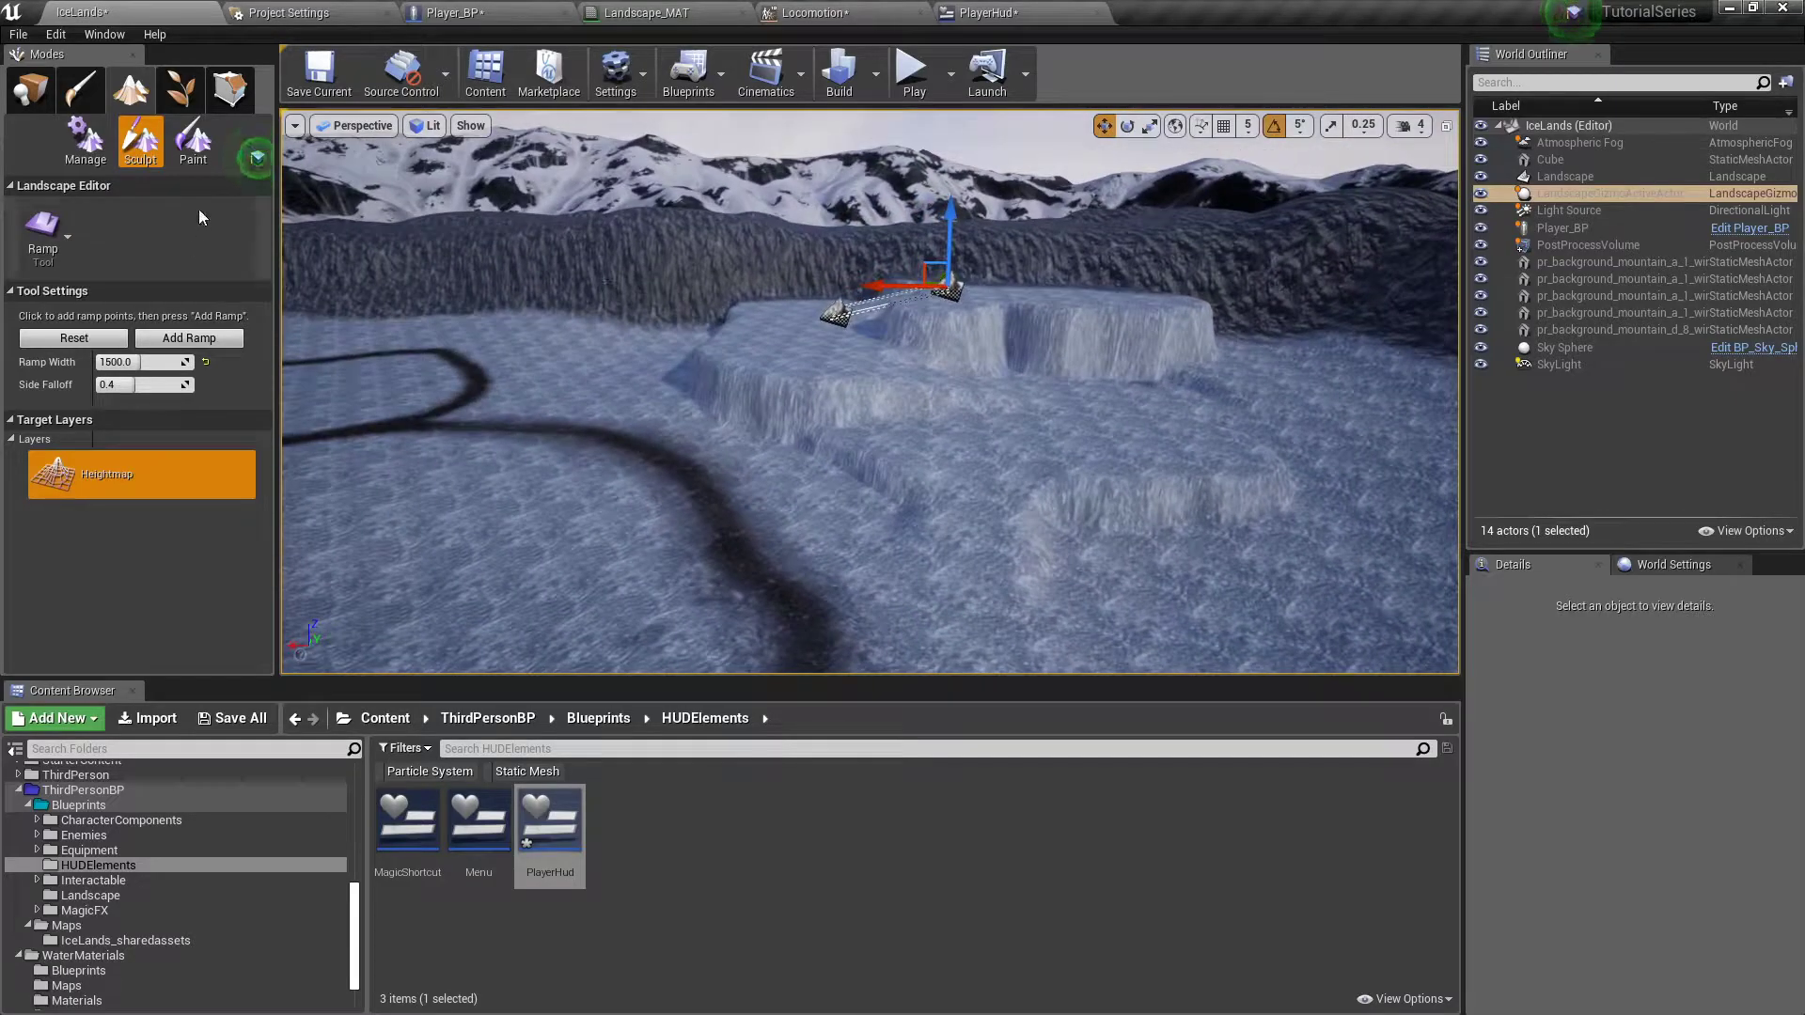
- Switch from sculpting to landscape painting, using the Paint tool on the Rock layer with a brush size of 250
click(181, 88)
click(131, 88)
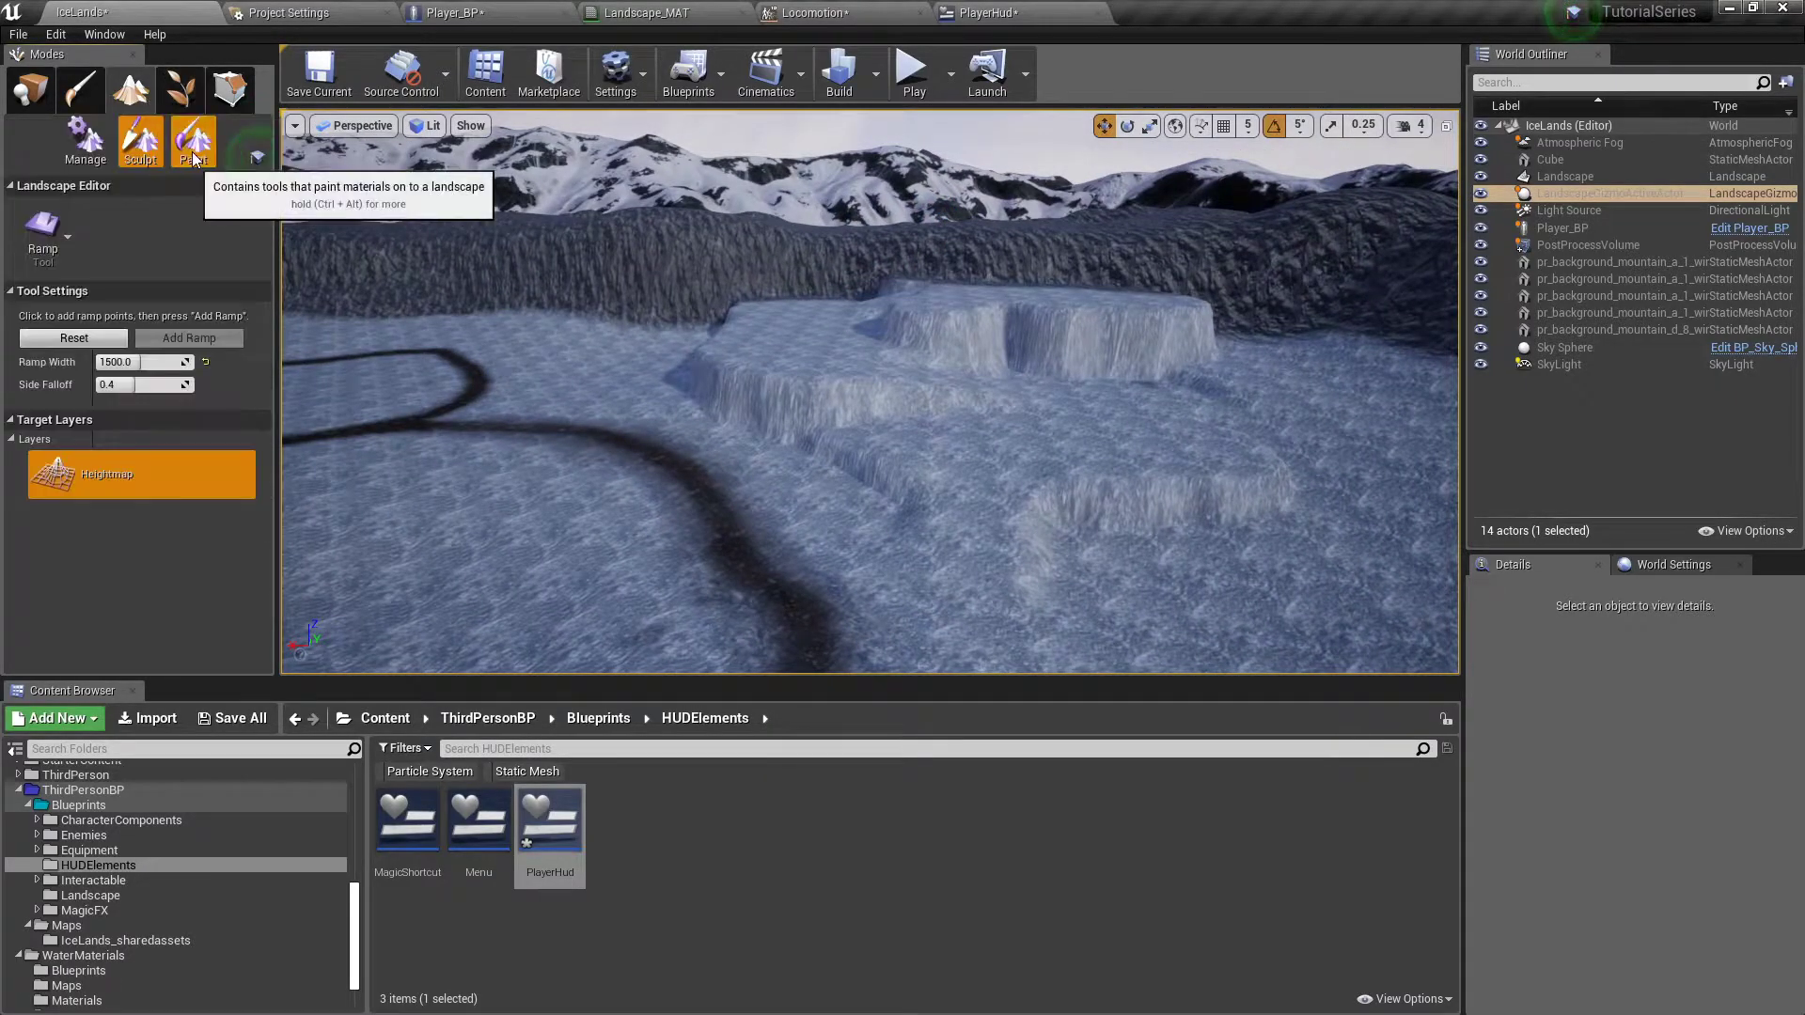
click(193, 150)
click(43, 230)
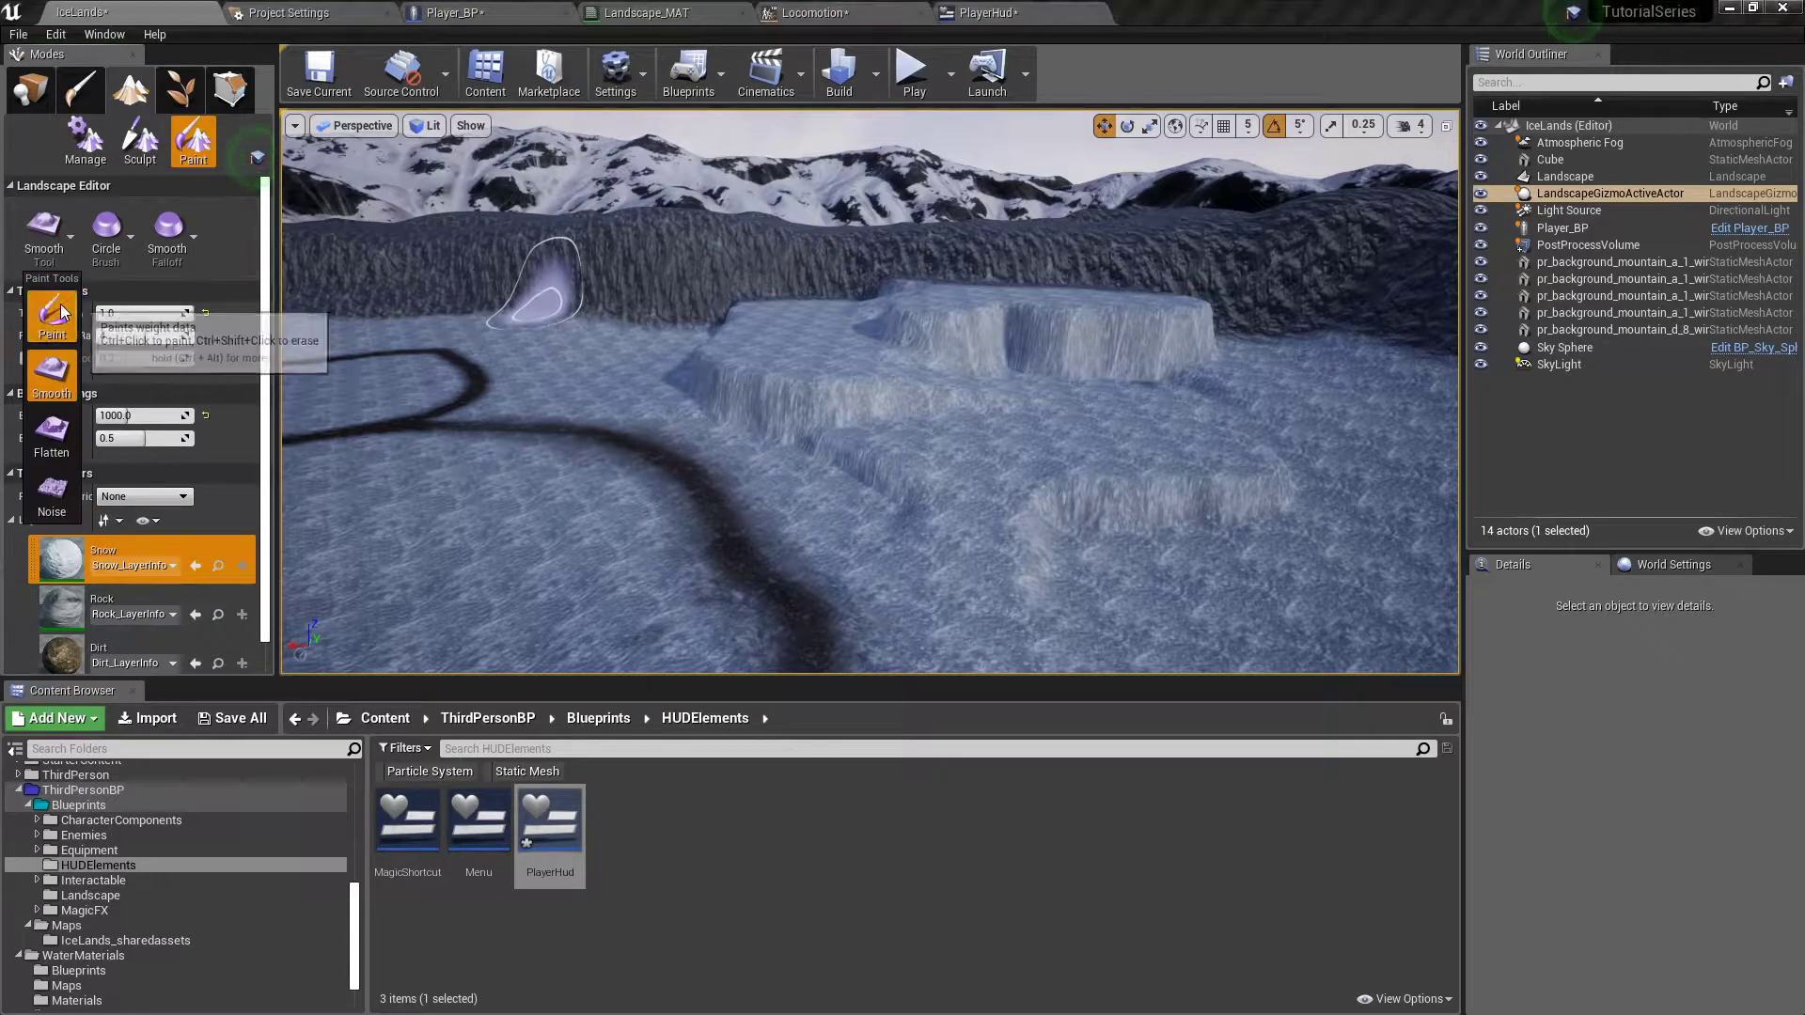
click(54, 315)
right_drag(834, 497, 385, 460)
click(141, 393)
text(50)
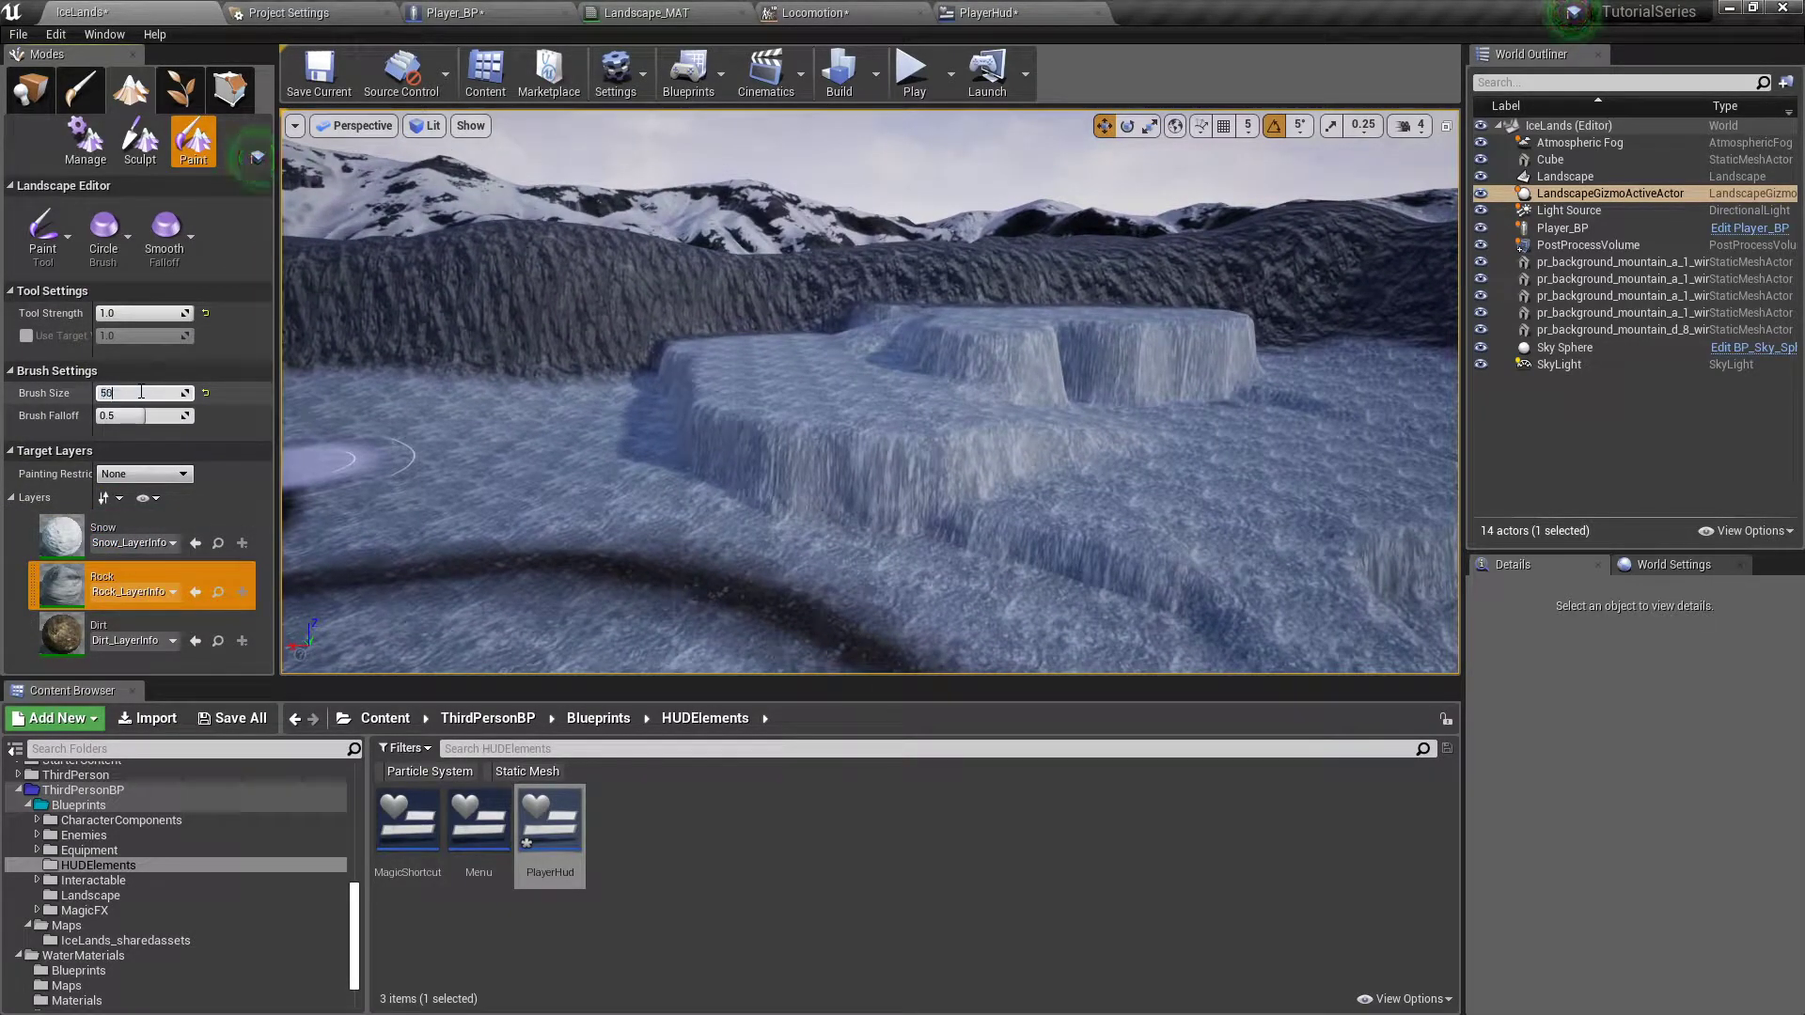
text(0)
key(Return)
text(250)
key(Return)
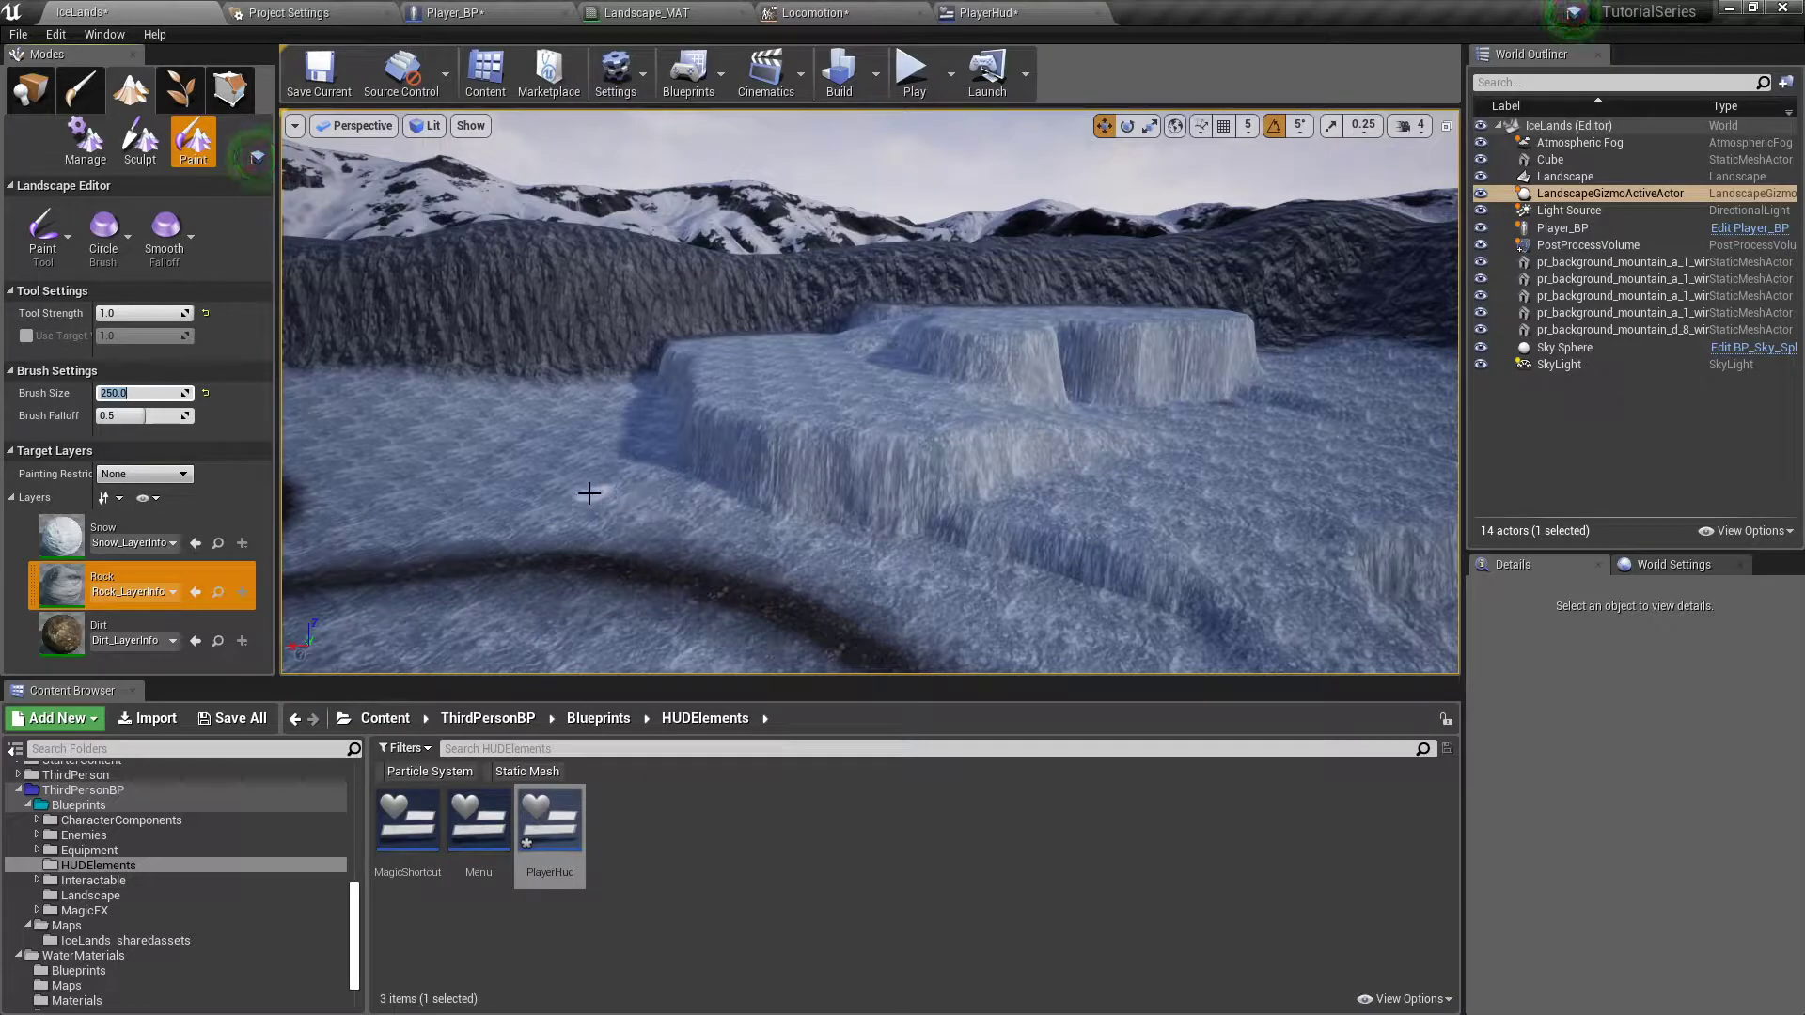
- Paint rock over the steep sides of the second terrace and along part of the highest terrace's cliff
mouse_move(770, 457)
mouse_down()
mouse_move(846, 464)
mouse_move(785, 469)
mouse_up()
right_drag(786, 469, 1025, 452)
drag(1025, 452, 621, 370)
right_drag(620, 370, 617, 432)
mouse_move(617, 432)
mouse_down()
mouse_move(959, 438)
mouse_move(849, 338)
mouse_move(858, 323)
mouse_move(999, 331)
mouse_up()
scroll(908, 324, up, 5)
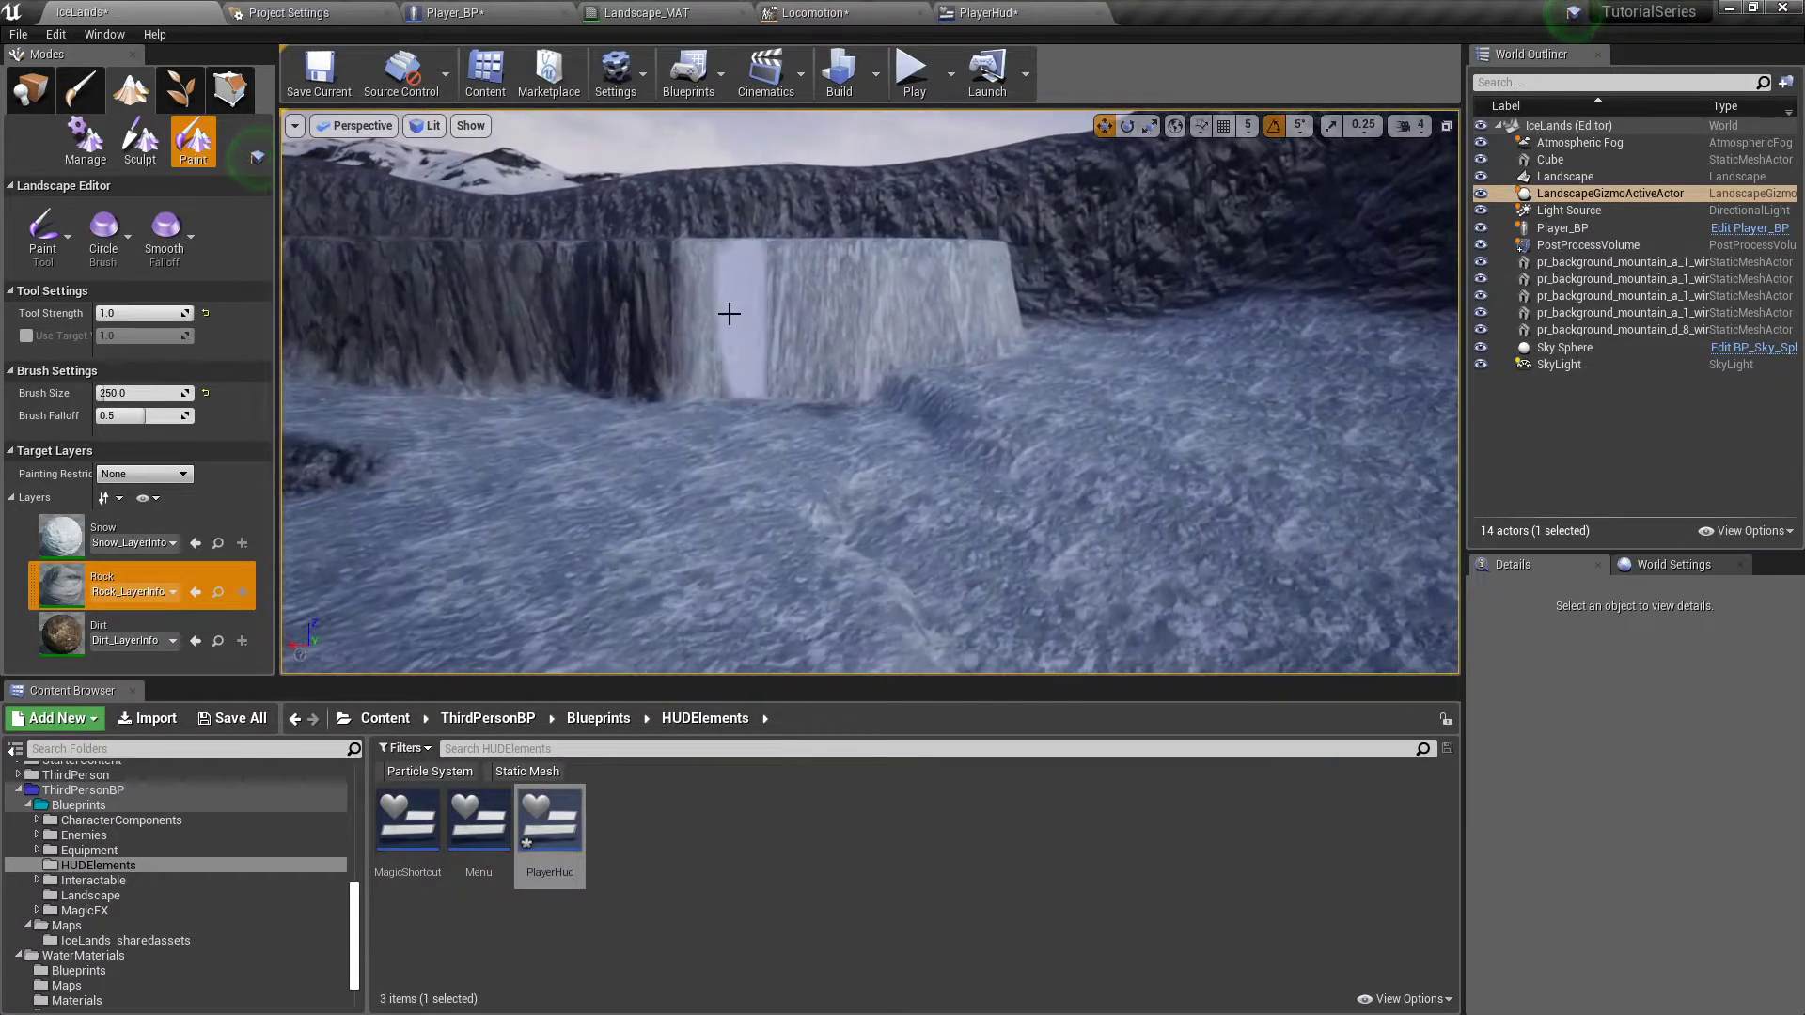
scroll(887, 282, down, 5)
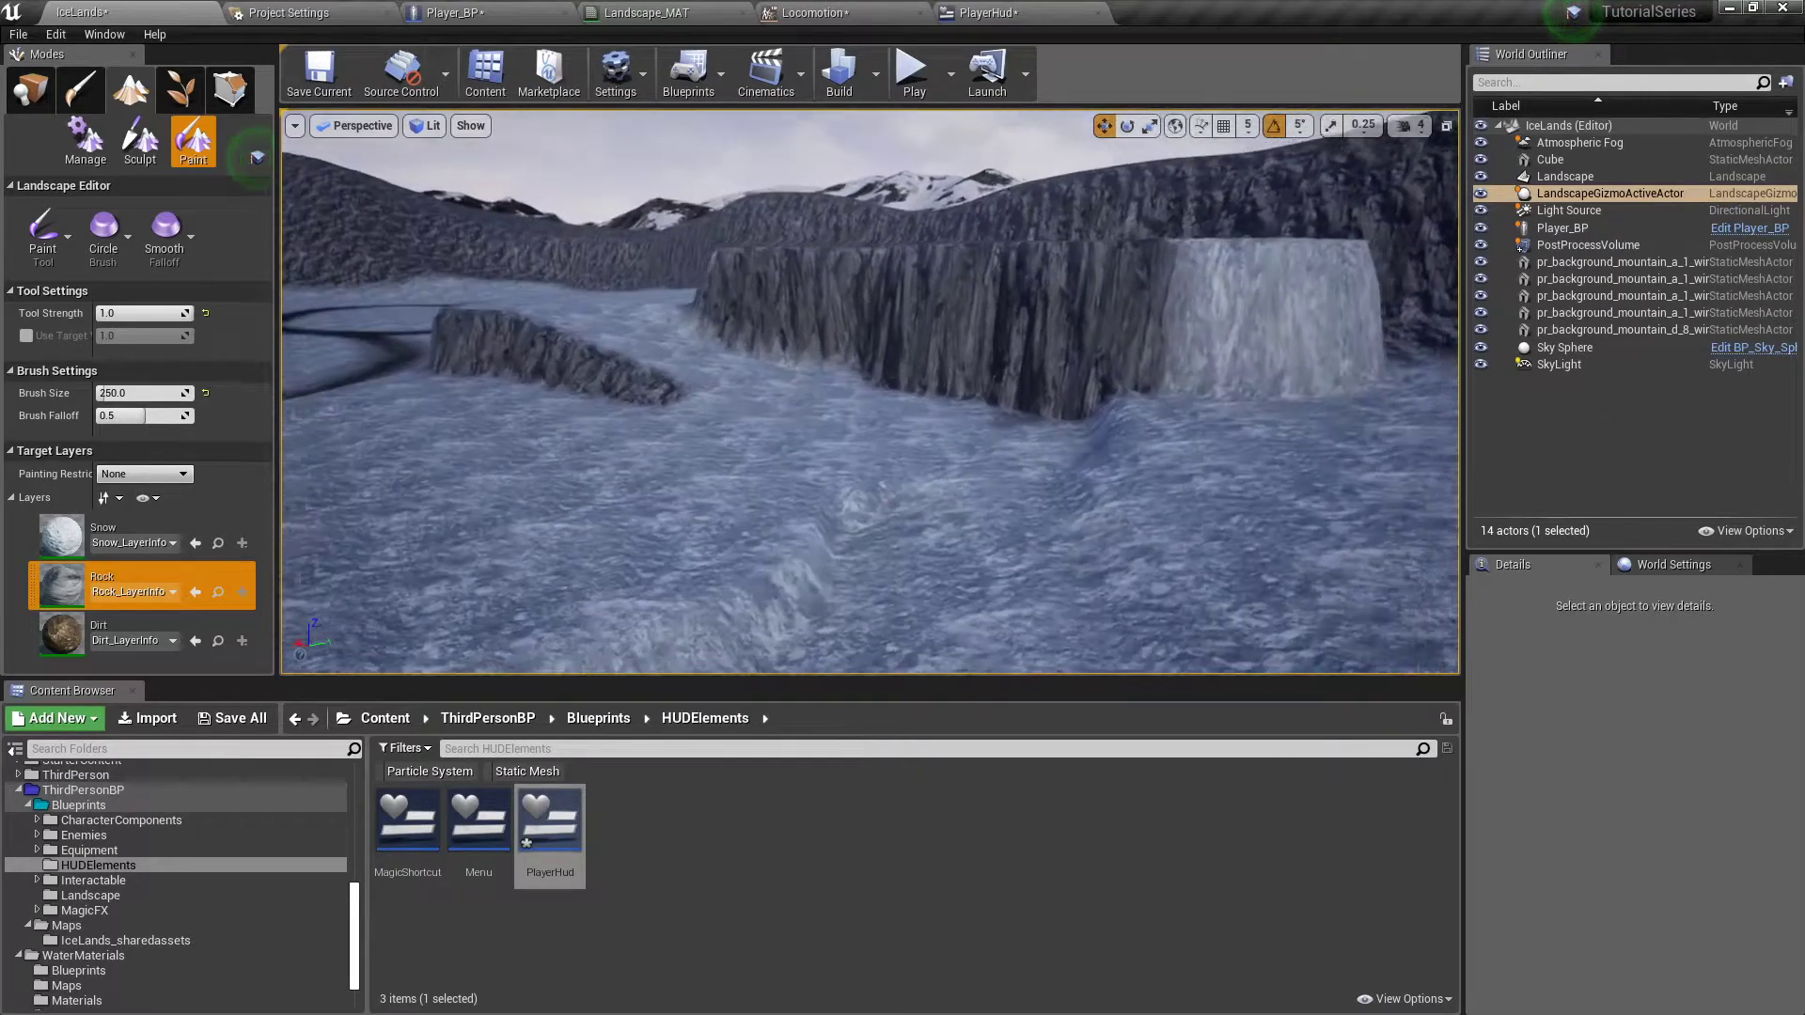
- Paint rock over the rest of the highest terrace's cliff and along the lowest terrace's steep front
drag(884, 294, 1128, 291)
right_drag(939, 314, 828, 278)
drag(939, 314, 1183, 360)
mouse_move(1182, 360)
right_down()
mouse_move(1326, 374)
mouse_move(1157, 386)
right_up()
mouse_move(1223, 388)
mouse_down()
mouse_move(1092, 409)
mouse_move(910, 521)
mouse_move(641, 499)
mouse_up()
right_drag(640, 499, 714, 489)
drag(1289, 476, 976, 450)
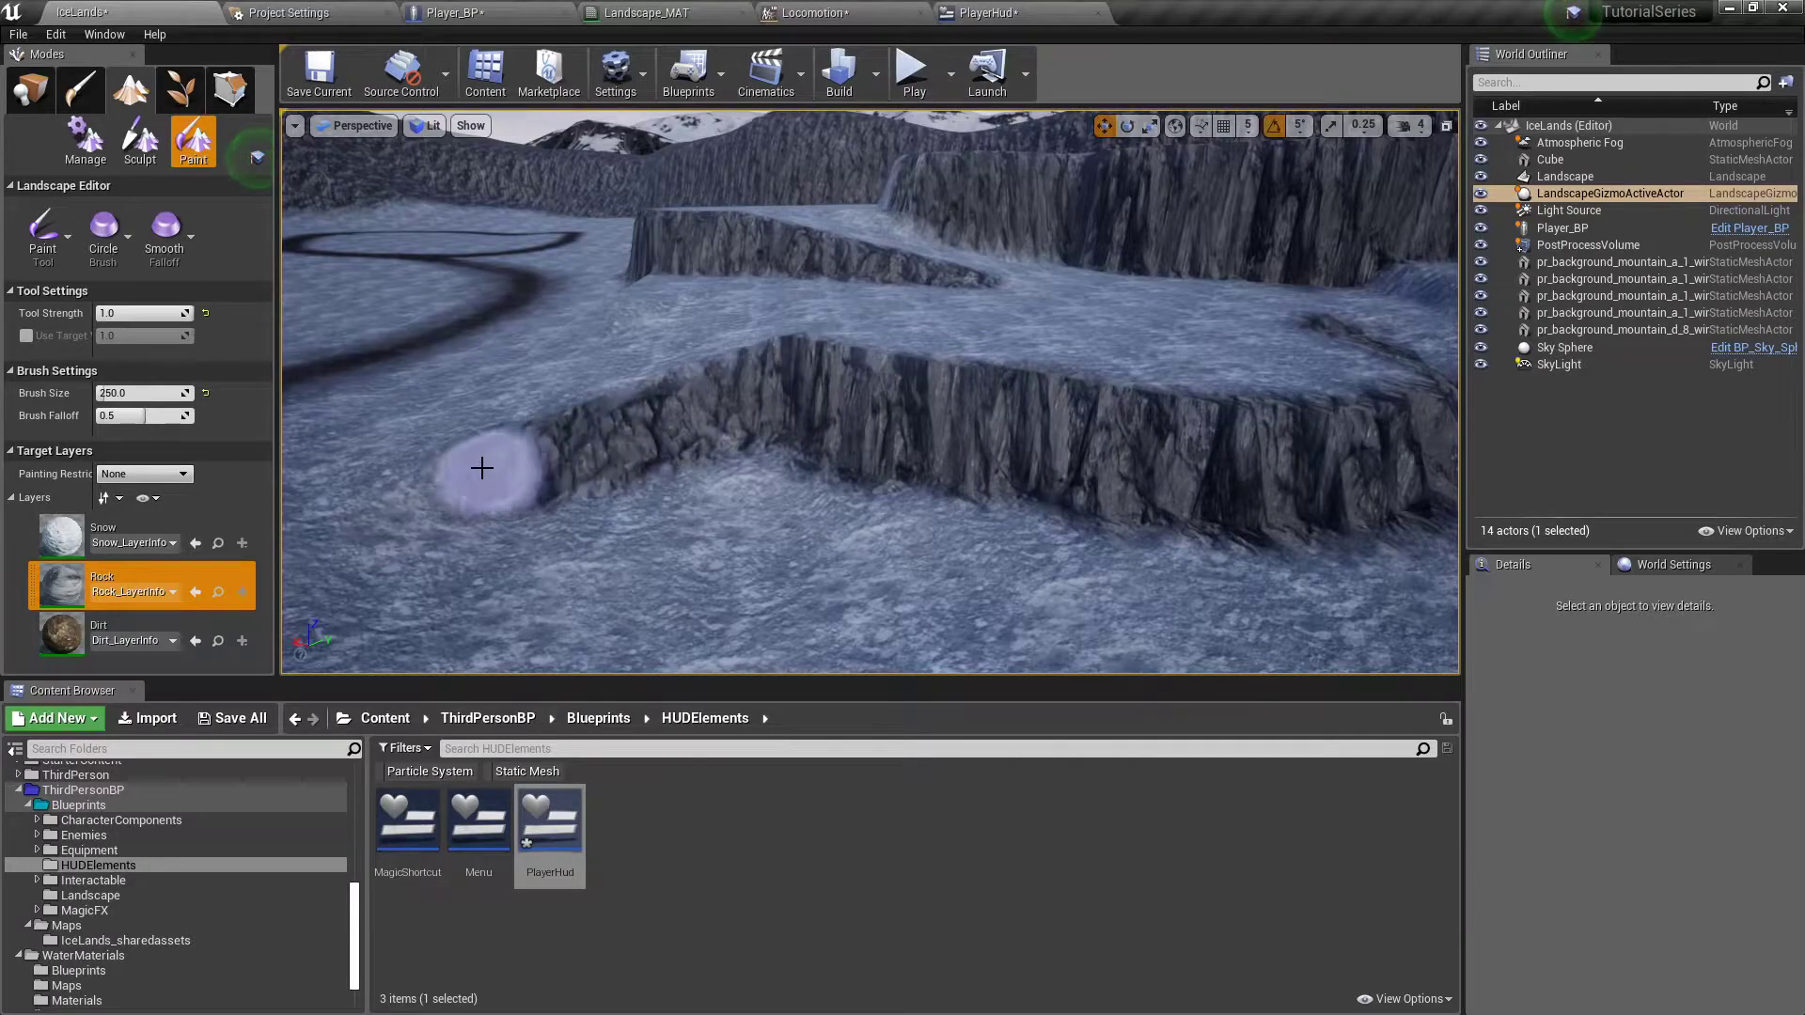
- Paint rock on the remaining terrace edges beside the ramps and where they meet the rock wall
right_drag(639, 452, 859, 415)
right_drag(559, 366, 1019, 416)
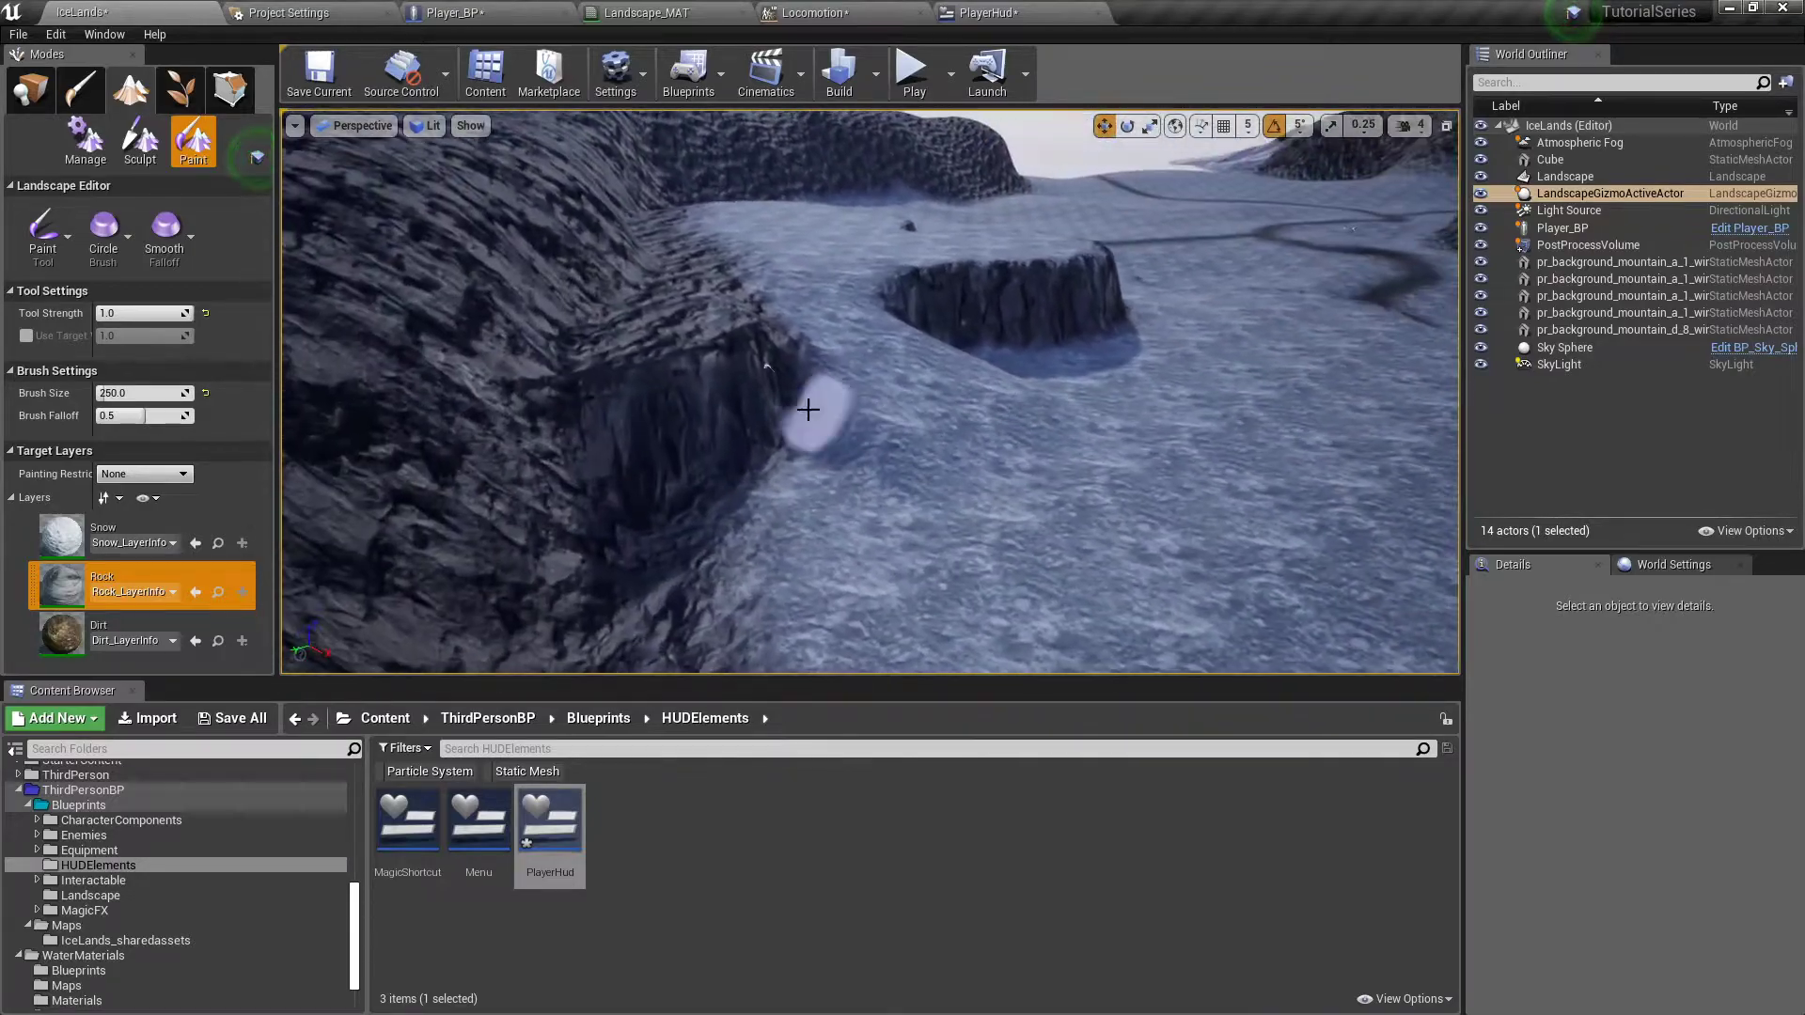
right_drag(912, 448, 602, 461)
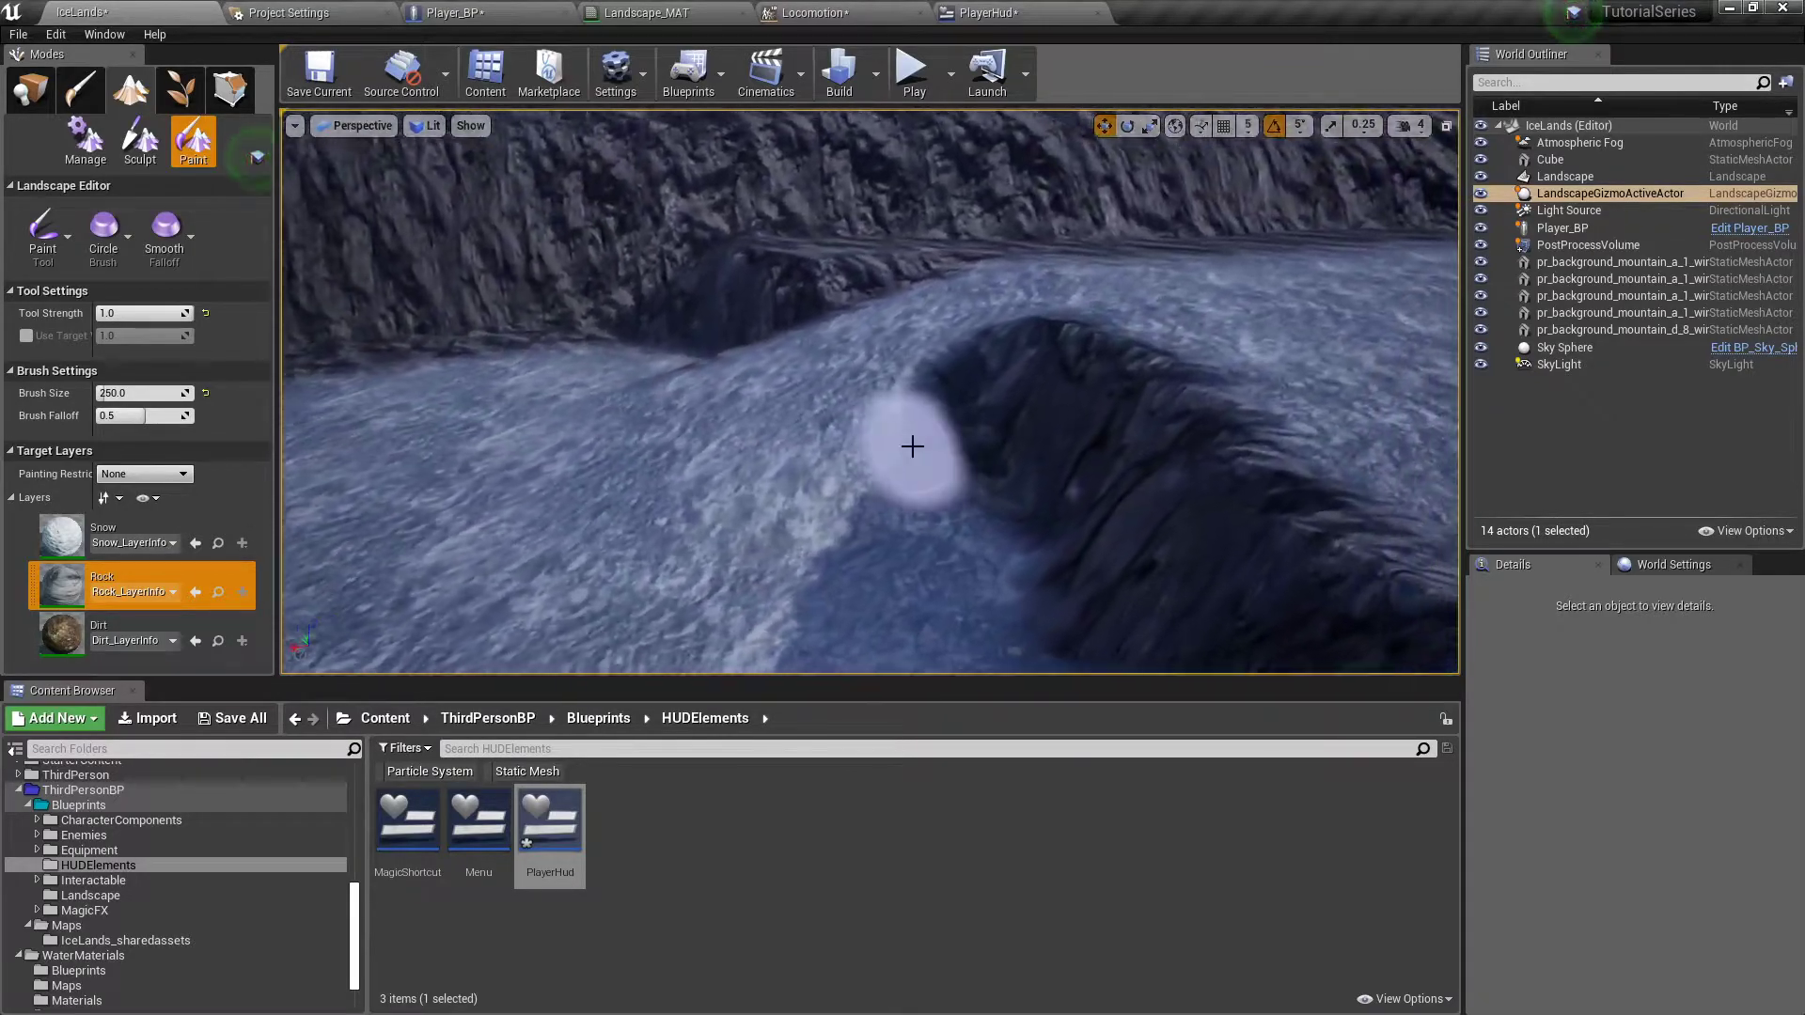
mouse_move(884, 493)
right_down()
mouse_move(931, 404)
mouse_move(1090, 404)
mouse_move(865, 423)
mouse_move(790, 527)
mouse_move(734, 470)
mouse_move(658, 442)
mouse_move(536, 442)
mouse_move(540, 376)
mouse_move(564, 395)
mouse_move(639, 362)
mouse_move(733, 371)
mouse_move(818, 404)
mouse_move(997, 381)
mouse_move(931, 386)
right_up()
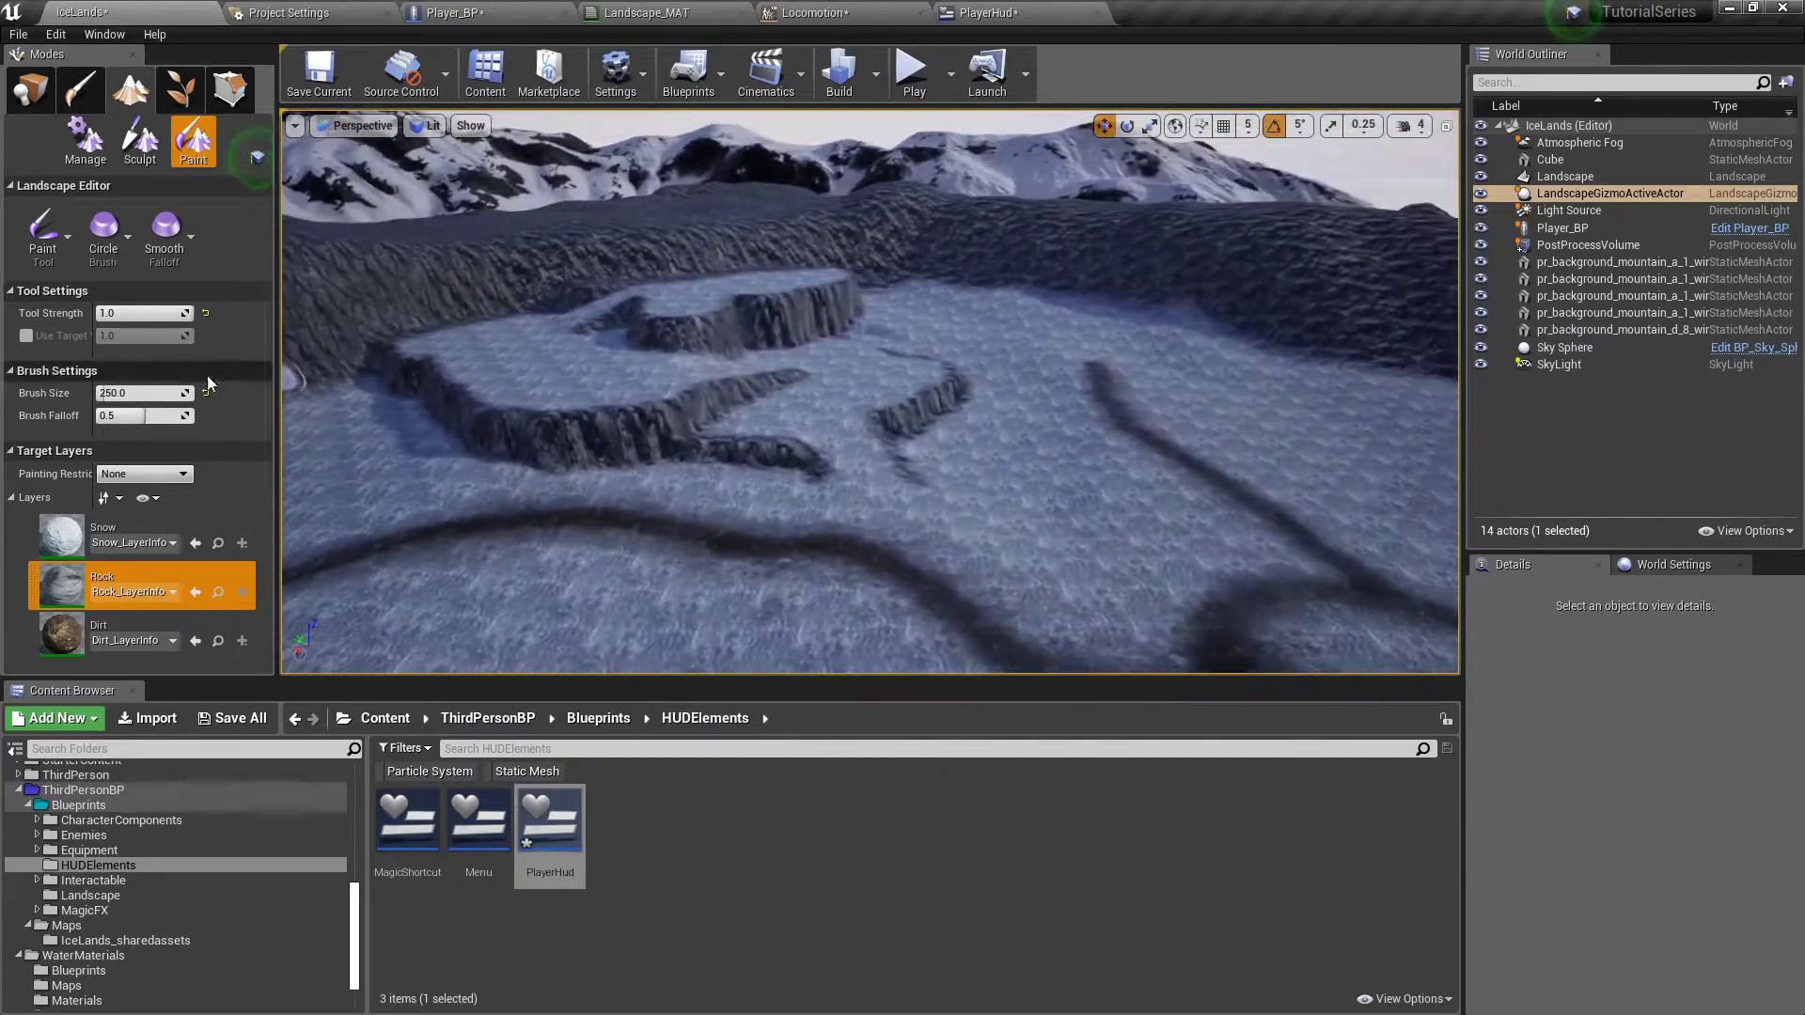
- Paint a winding path with the Dirt layer from the existing ground path up the ramps to the highest terrace
click(68, 651)
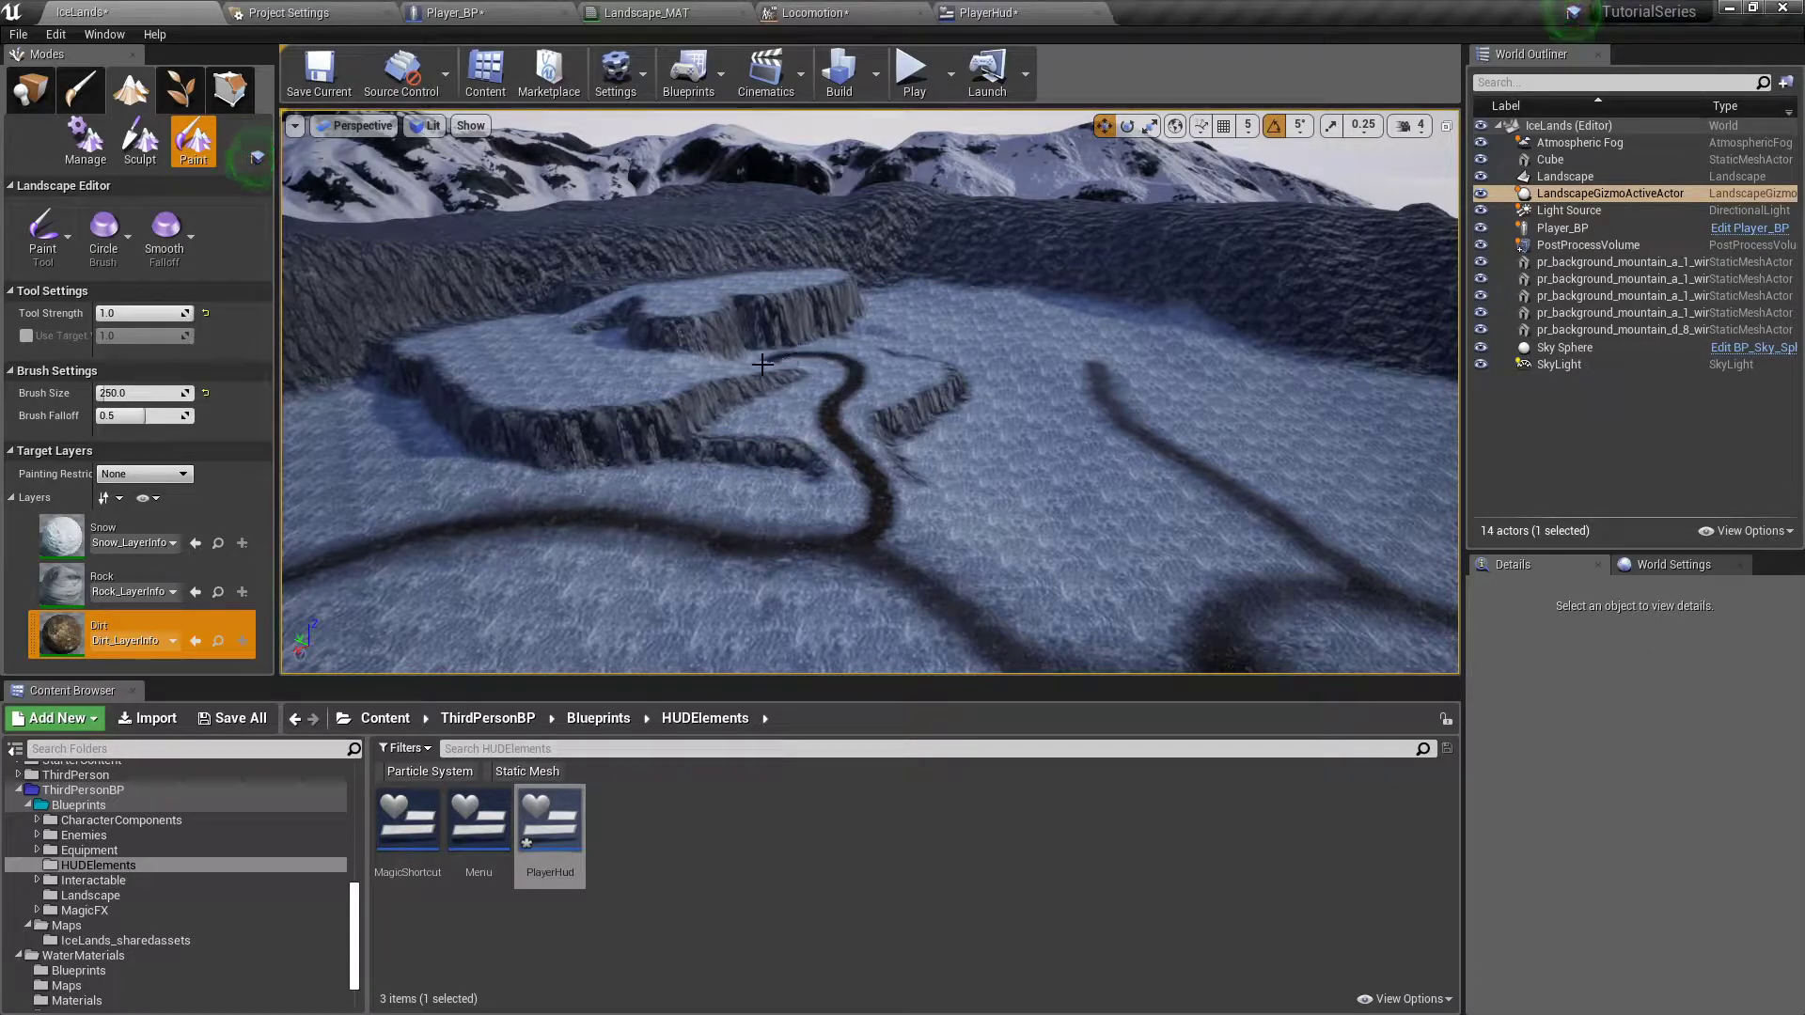
right_drag(661, 374, 635, 374)
mouse_move(917, 419)
mouse_down()
mouse_move(801, 486)
mouse_move(700, 495)
mouse_move(642, 467)
mouse_move(635, 385)
mouse_up()
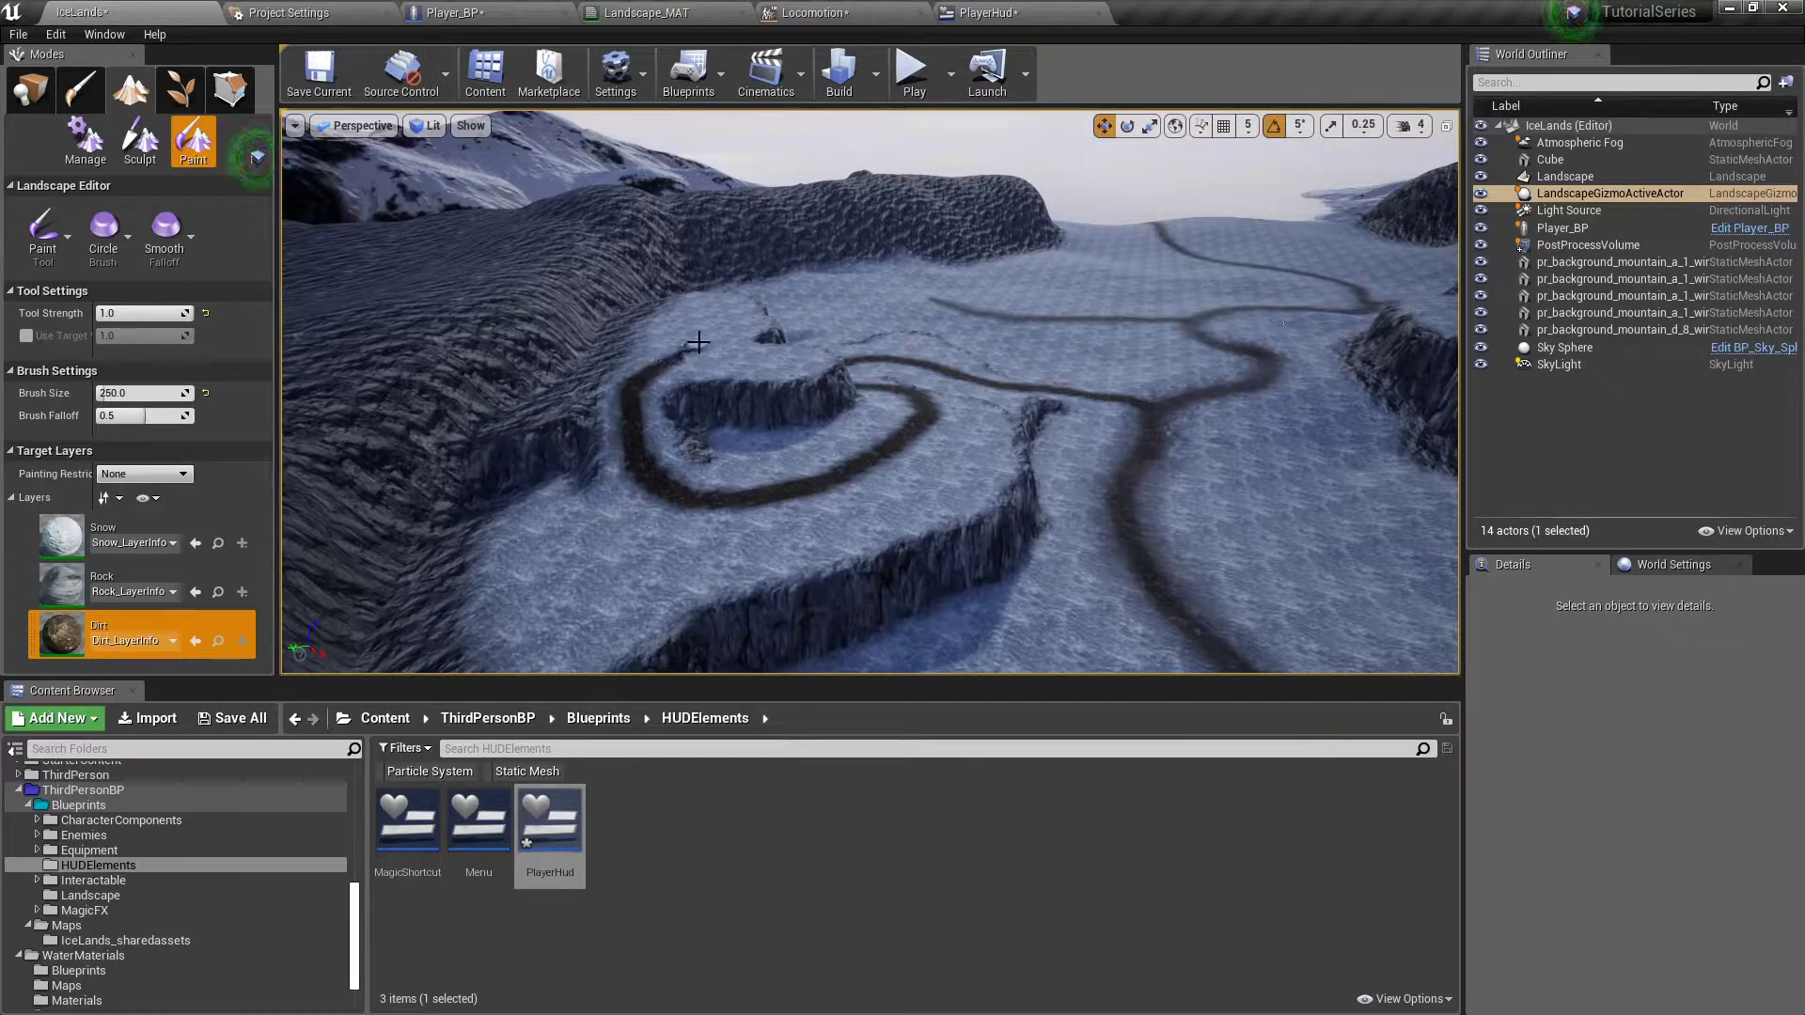
- Set up the paint Smooth tool on the Snow layer with strength 0.1 and brush size 500
click(42, 230)
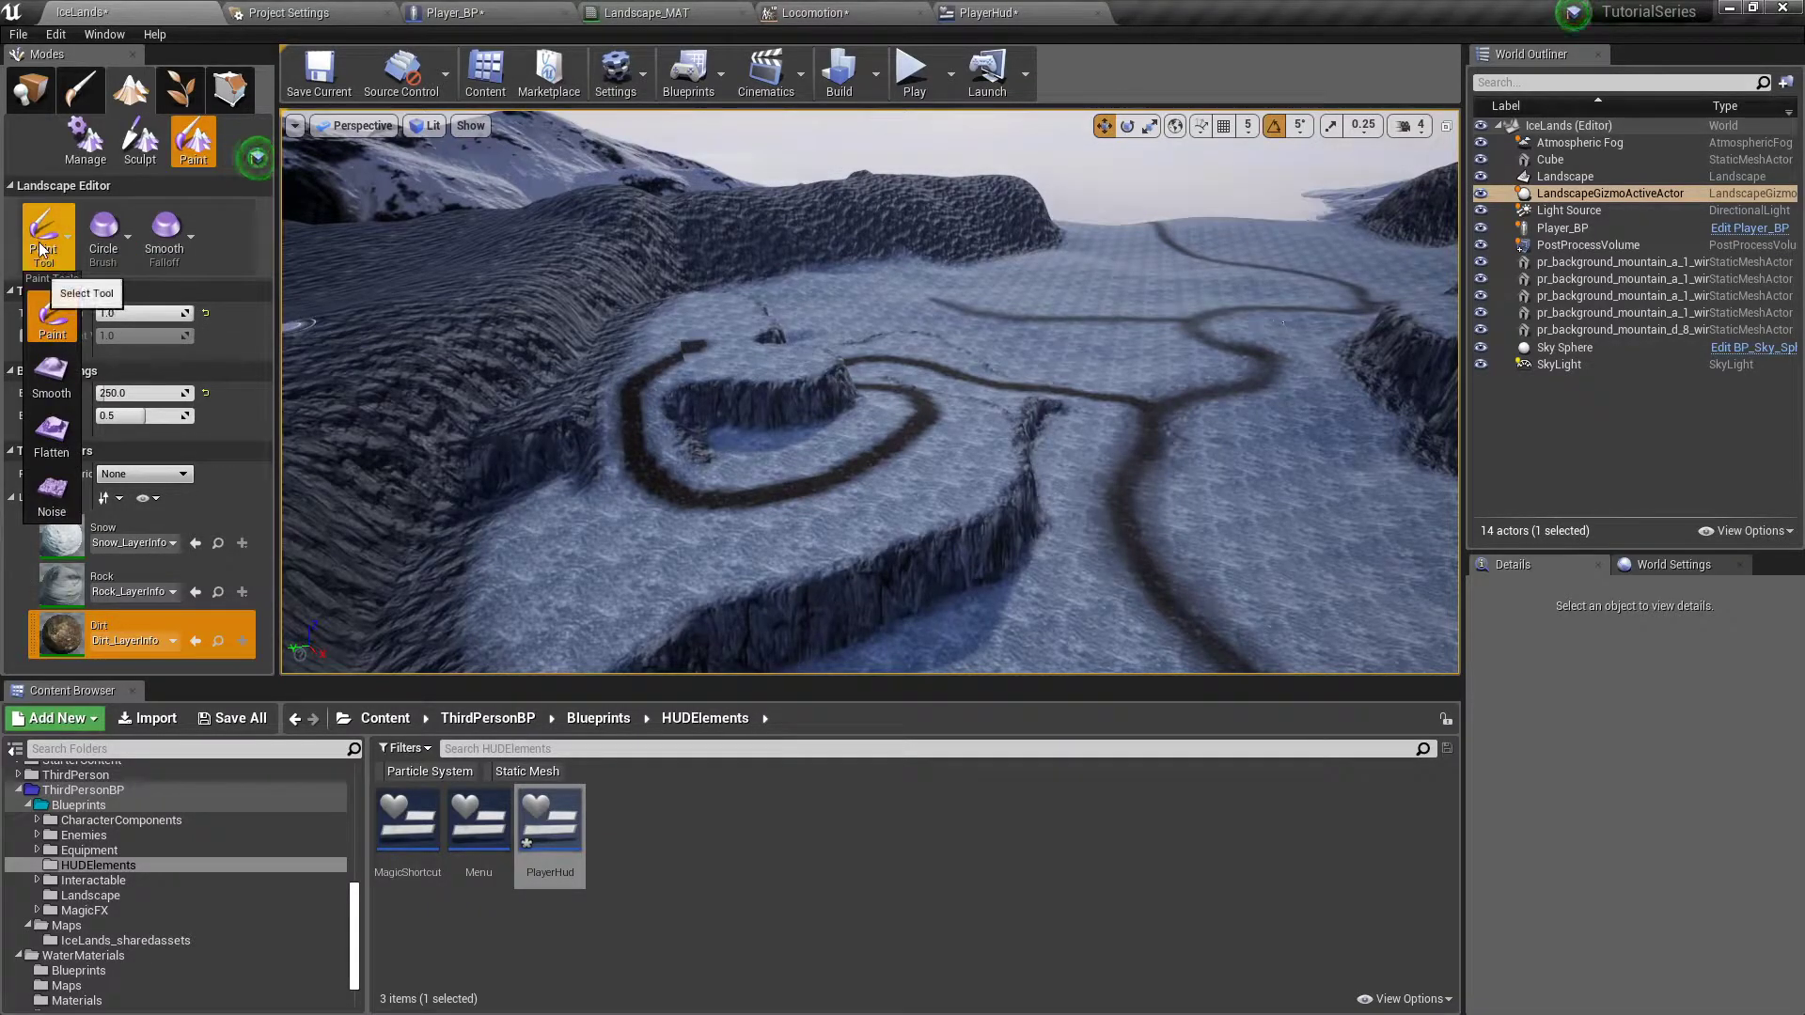
click(52, 371)
text(0.1)
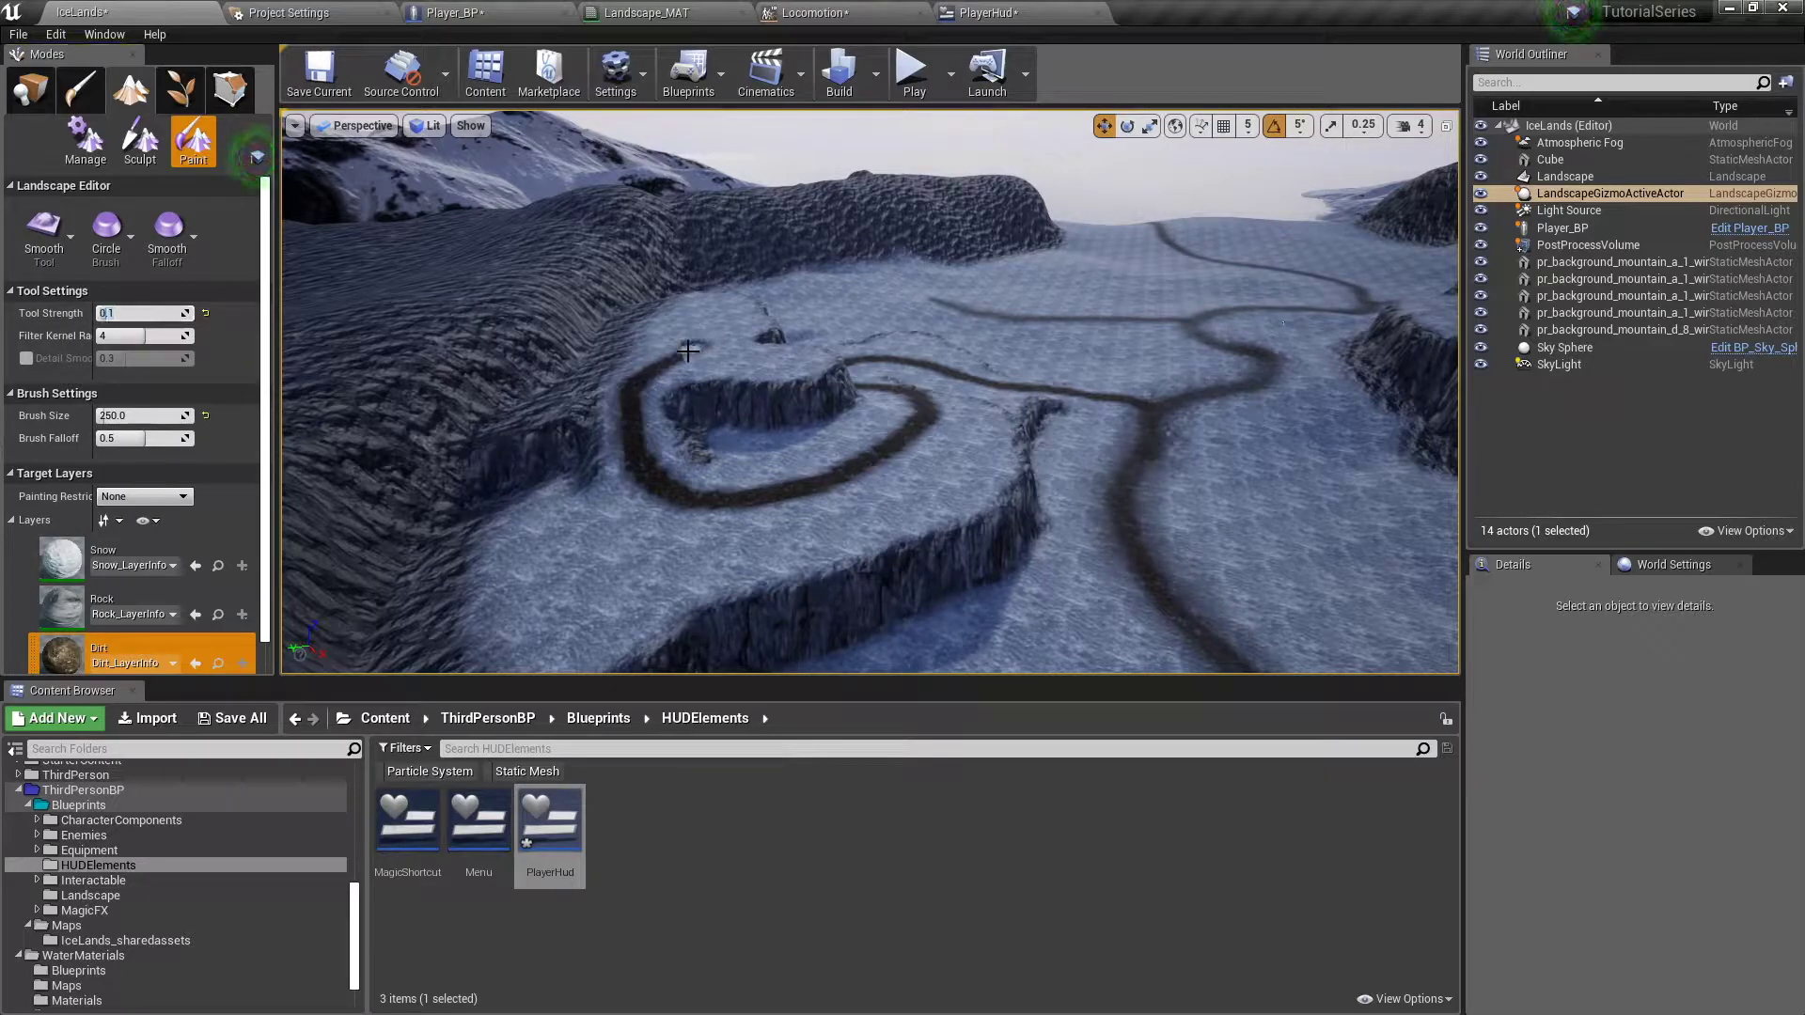
click(136, 417)
text(500)
key(Return)
click(141, 555)
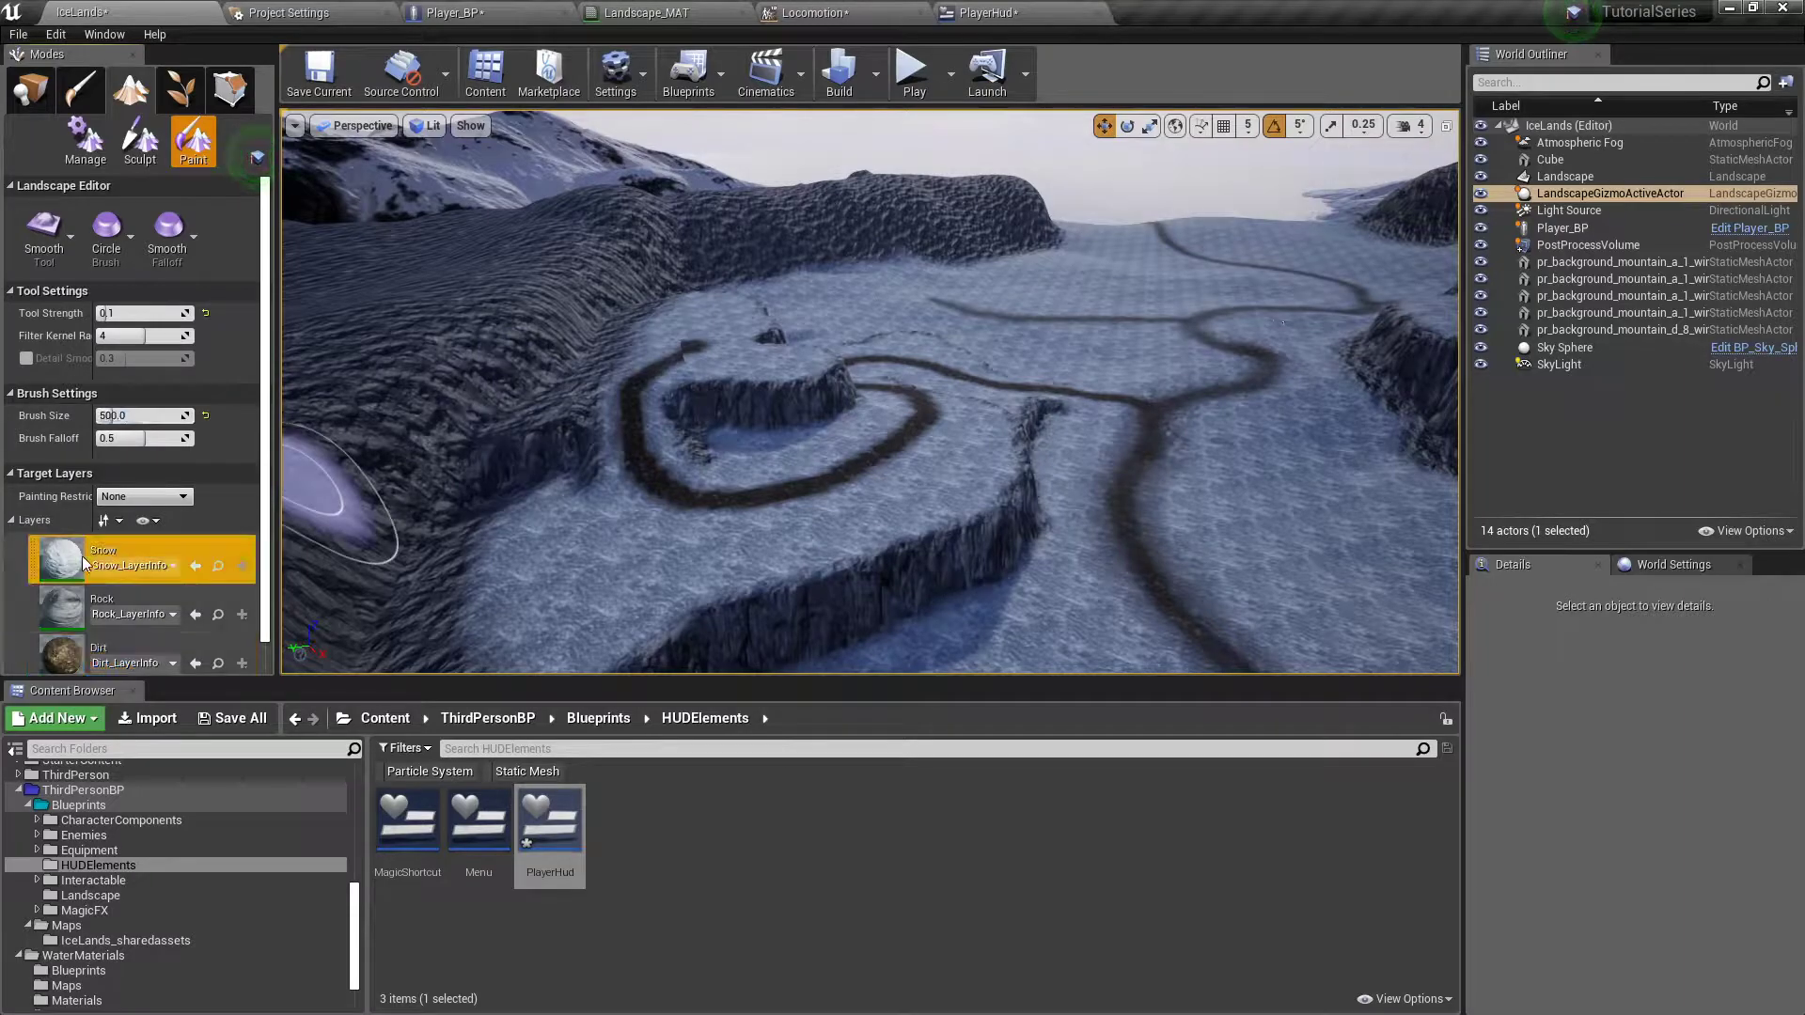
- Blend the upper part of the dirt path into the snow, from the highest terrace down around the second terrace
right_drag(564, 424, 442, 282)
key(w)
right_drag(802, 282, 802, 431)
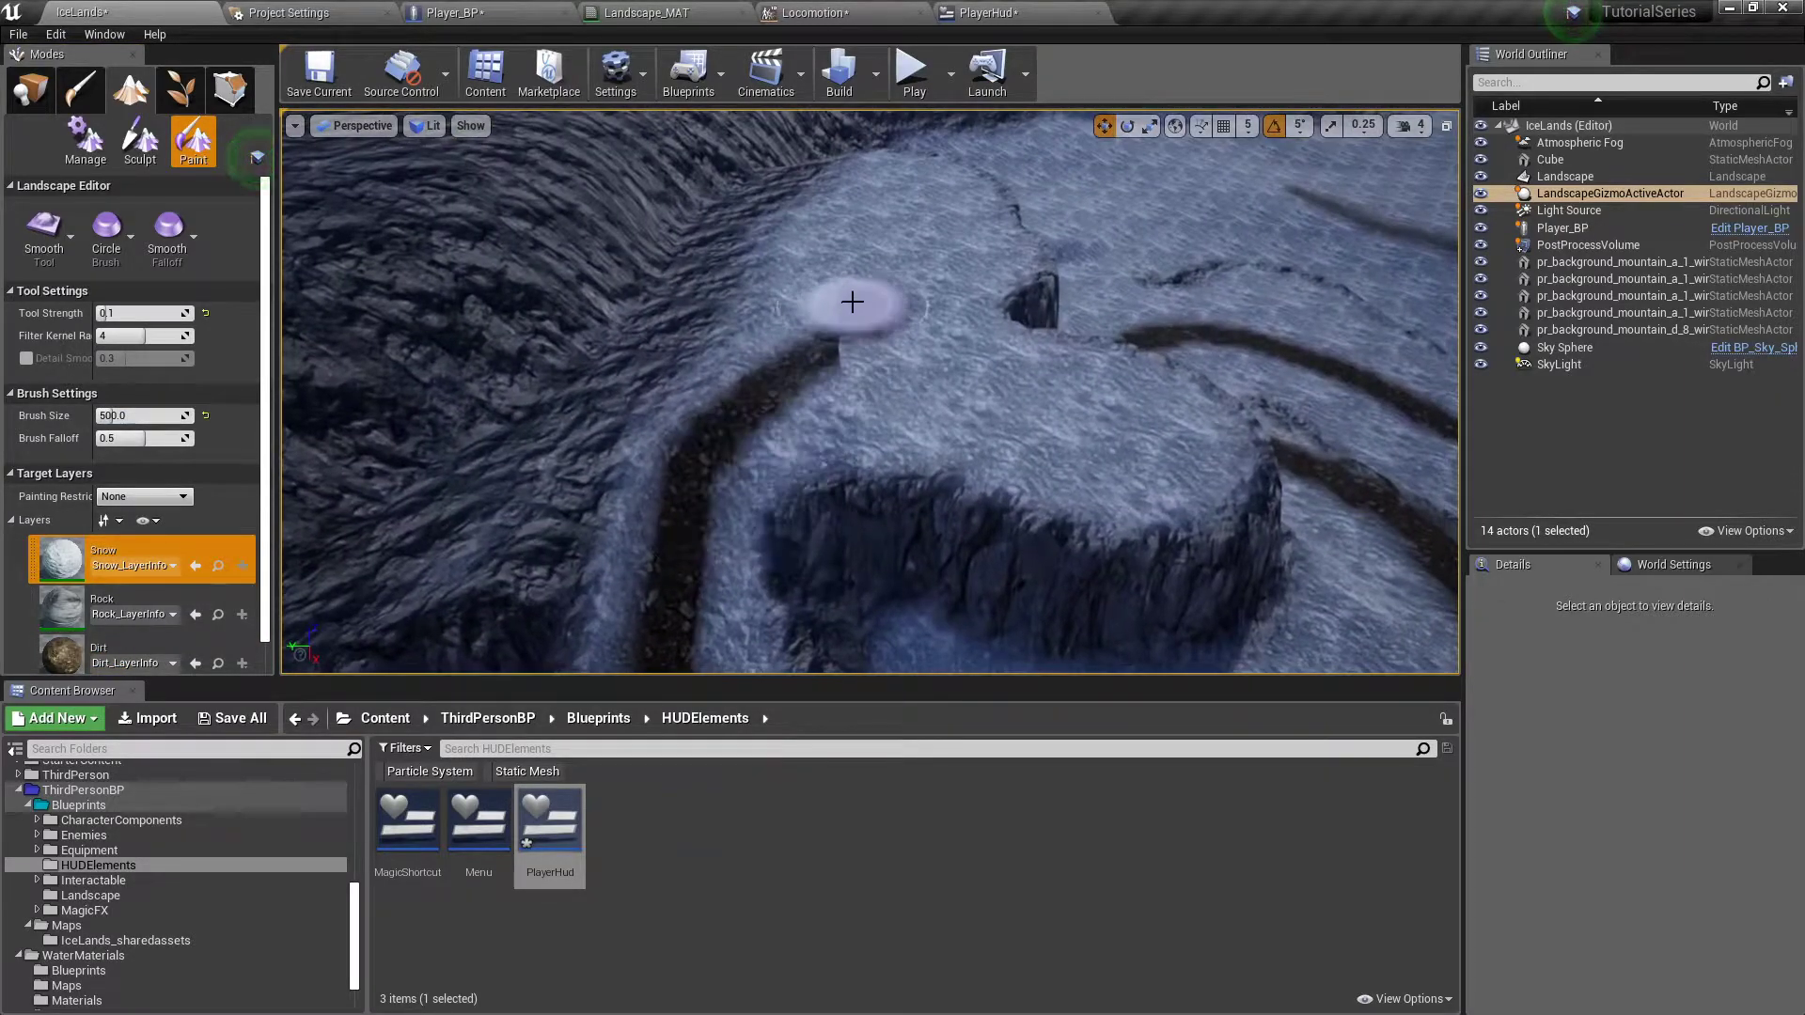
drag(850, 302, 710, 440)
right_drag(705, 455, 705, 508)
key(s)
drag(741, 419, 786, 611)
mouse_move(786, 611)
right_down()
mouse_move(903, 630)
mouse_move(758, 512)
right_up()
mouse_move(758, 511)
mouse_down()
mouse_move(895, 419)
mouse_move(942, 309)
mouse_move(906, 223)
mouse_up()
- Smooth the lower stretch of the dirt path down the ramps and into the existing ground paths
right_drag(906, 224, 687, 224)
key(d)
mouse_move(943, 378)
mouse_down()
mouse_move(971, 314)
mouse_move(1027, 290)
mouse_move(1108, 340)
mouse_up()
right_drag(1131, 521, 1317, 593)
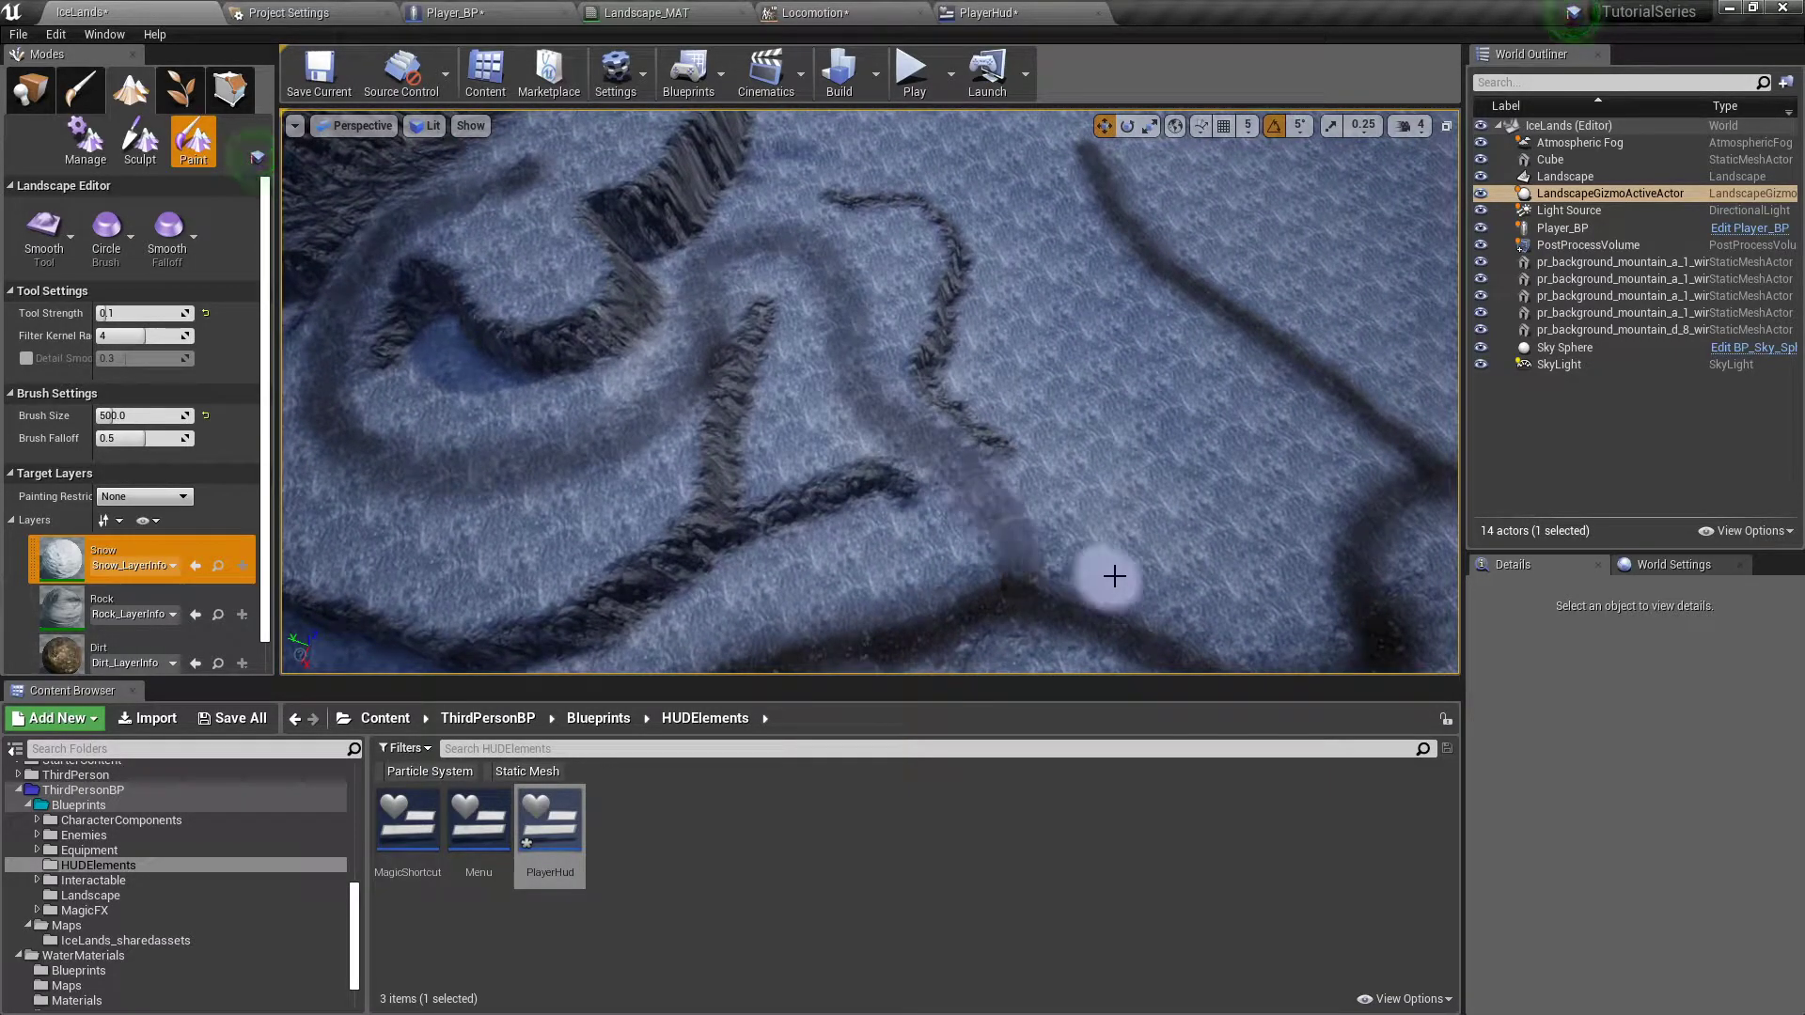
mouse_move(447, 527)
right_down()
mouse_move(659, 526)
mouse_move(446, 527)
mouse_move(447, 640)
right_up()
drag(714, 602, 708, 444)
right_drag(1028, 477, 837, 401)
right_drag(1032, 426, 983, 415)
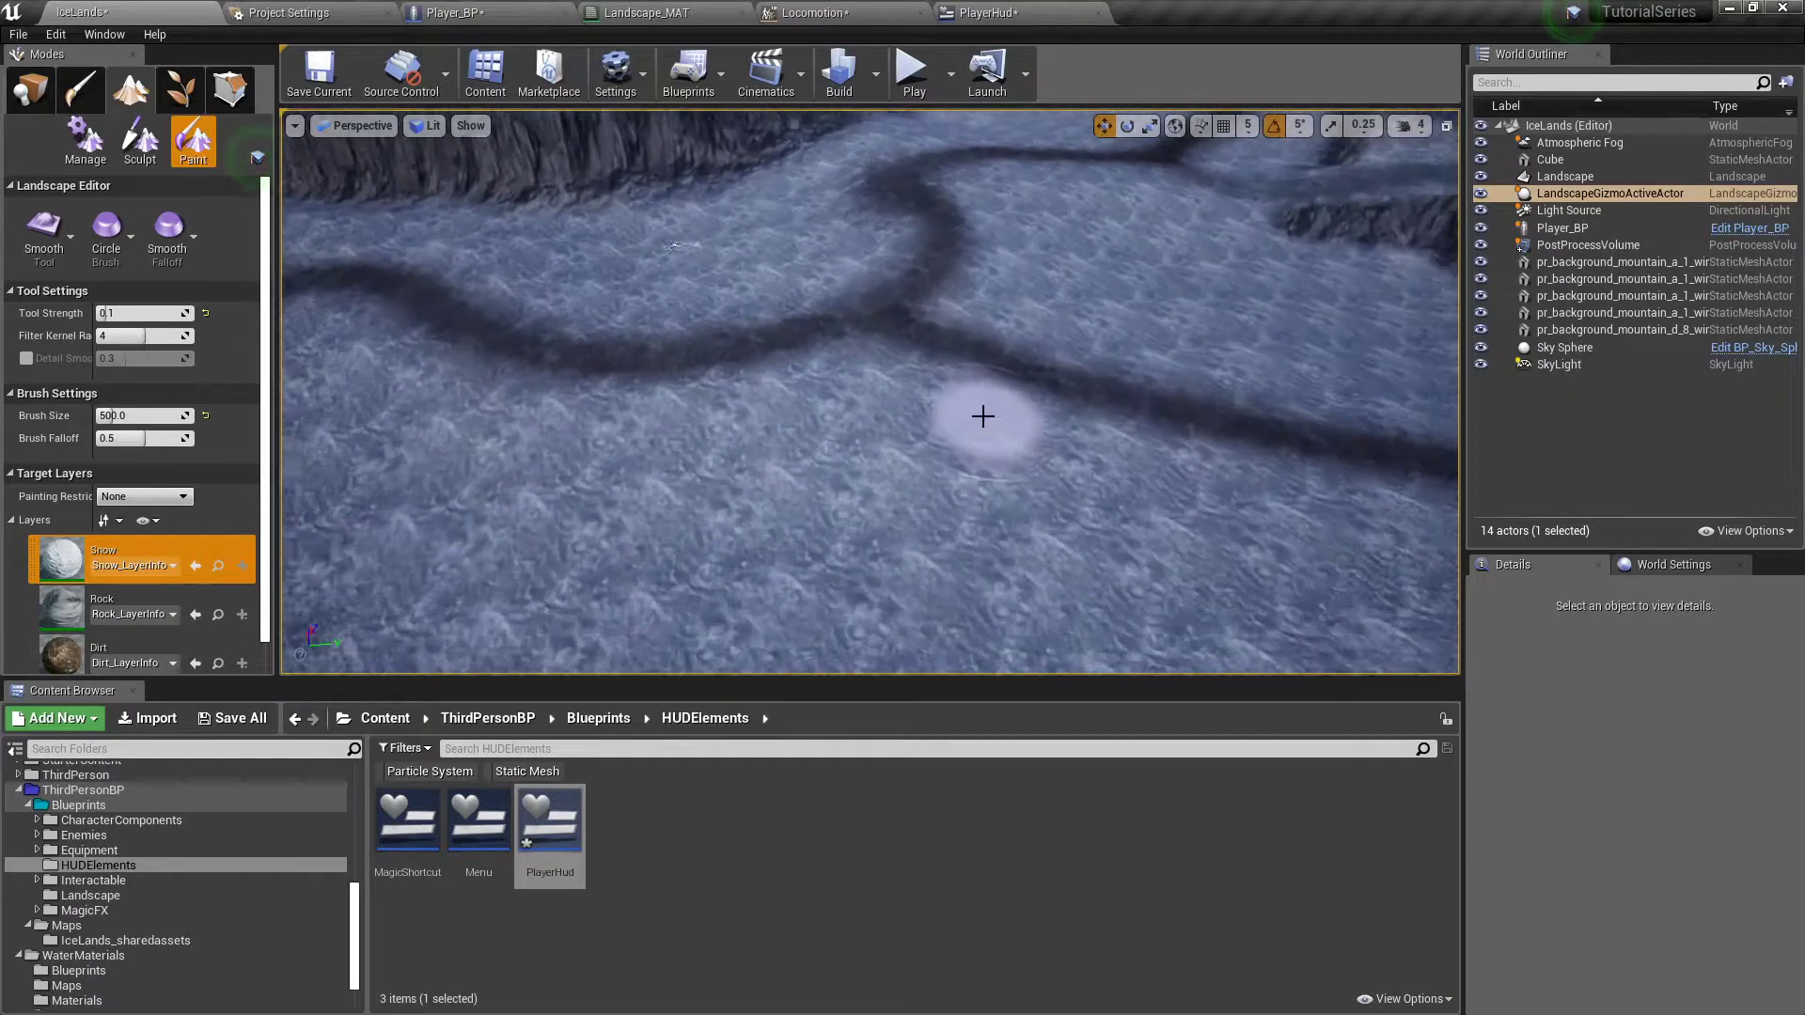
mouse_move(685, 458)
right_down()
mouse_move(685, 442)
mouse_move(771, 442)
mouse_move(705, 440)
right_up()
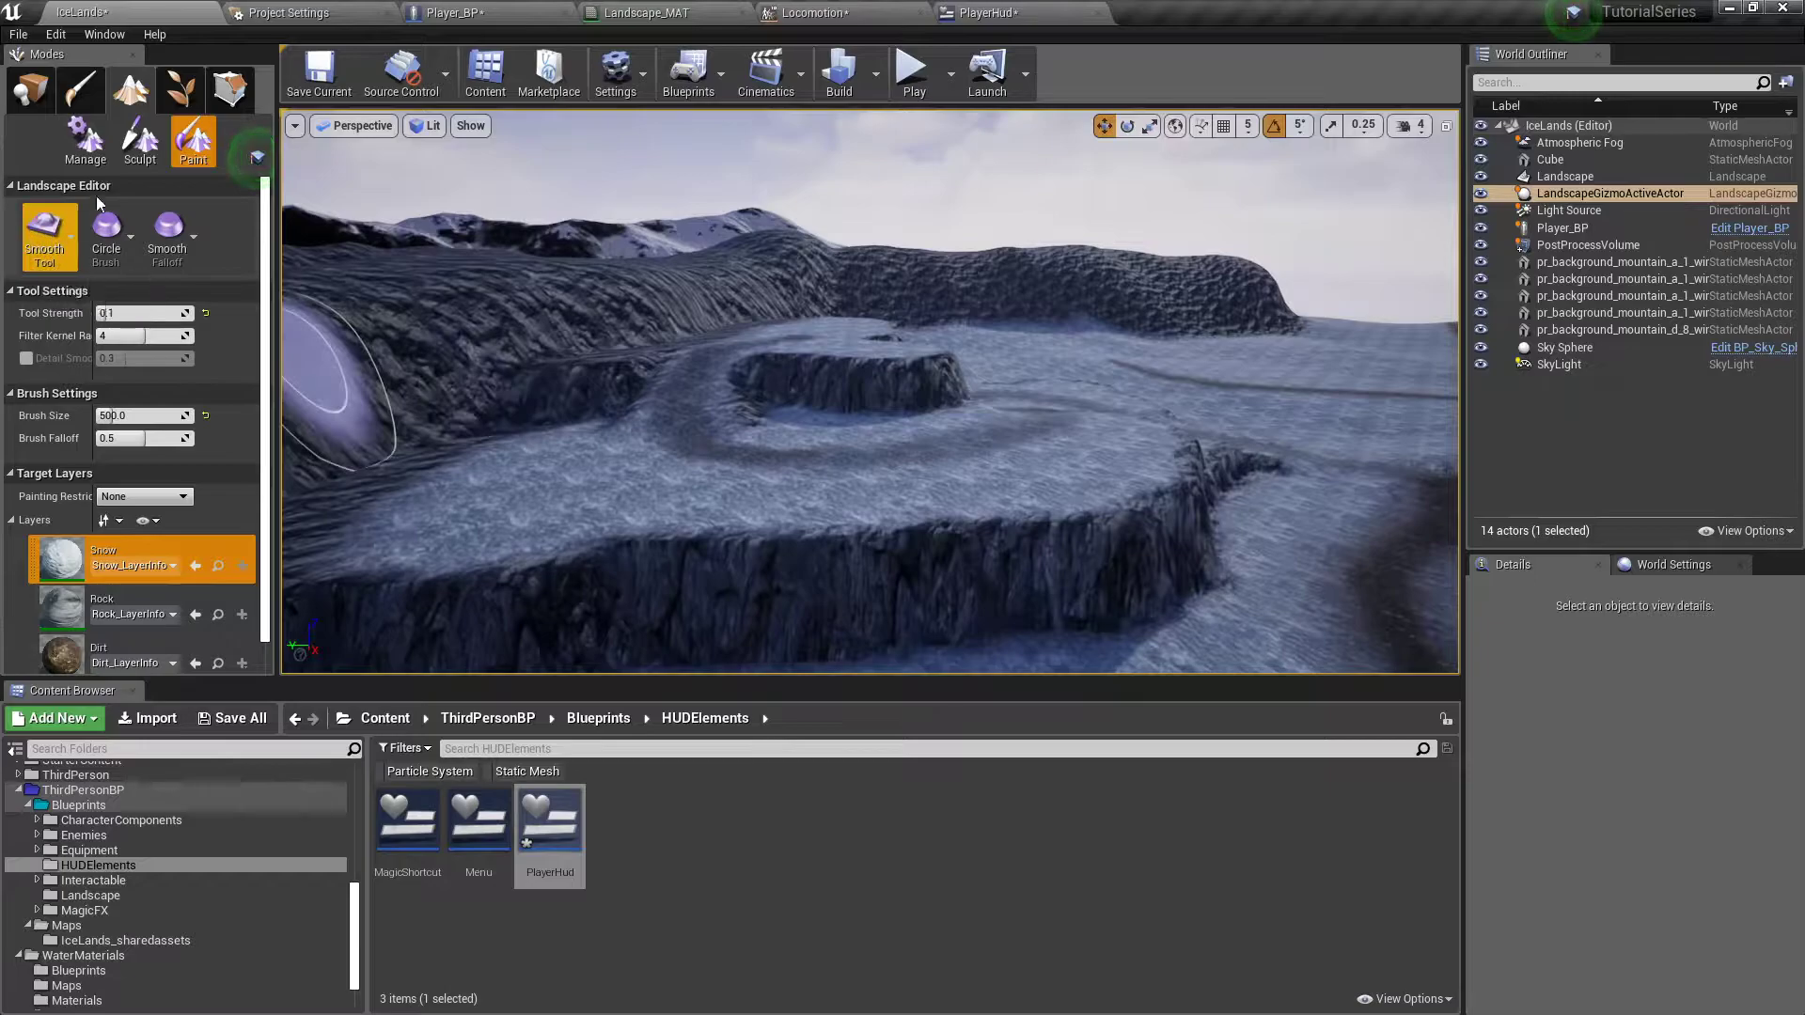
- Return to sculpting and roughen the second terrace's snow with the Noise tool at strength 0.1 and brush size 500
click(131, 146)
click(66, 252)
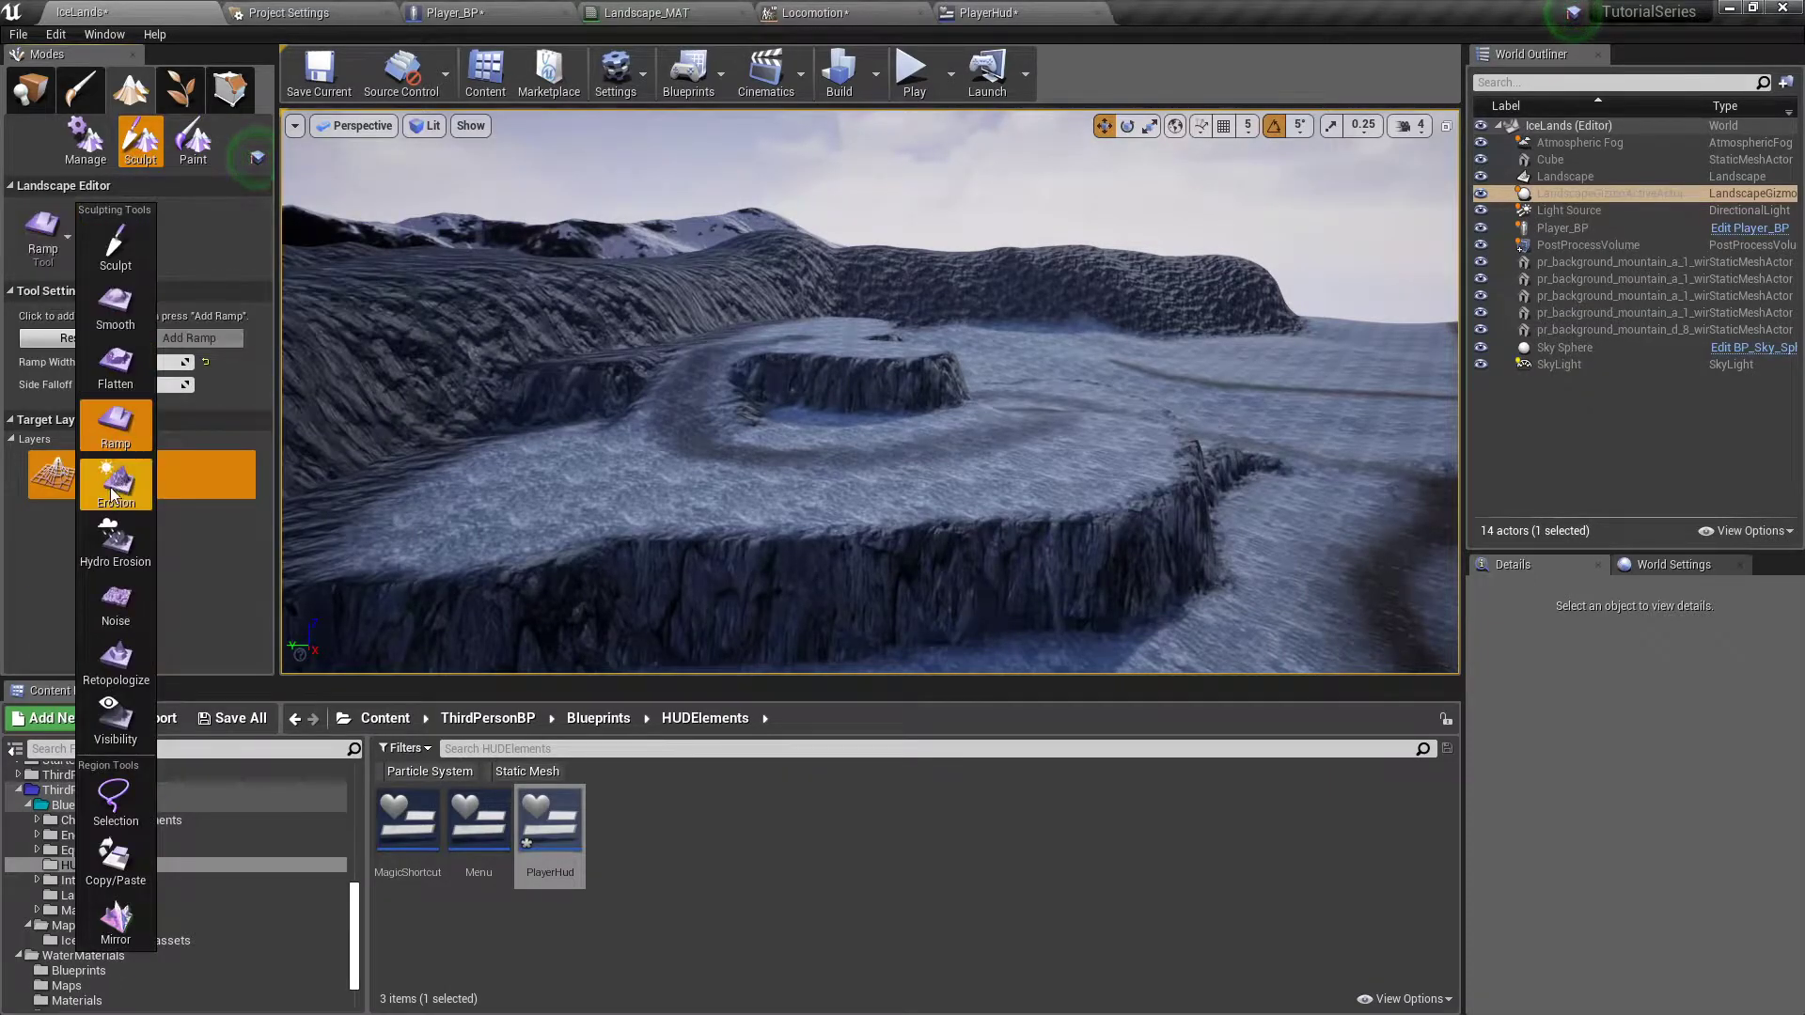
click(106, 596)
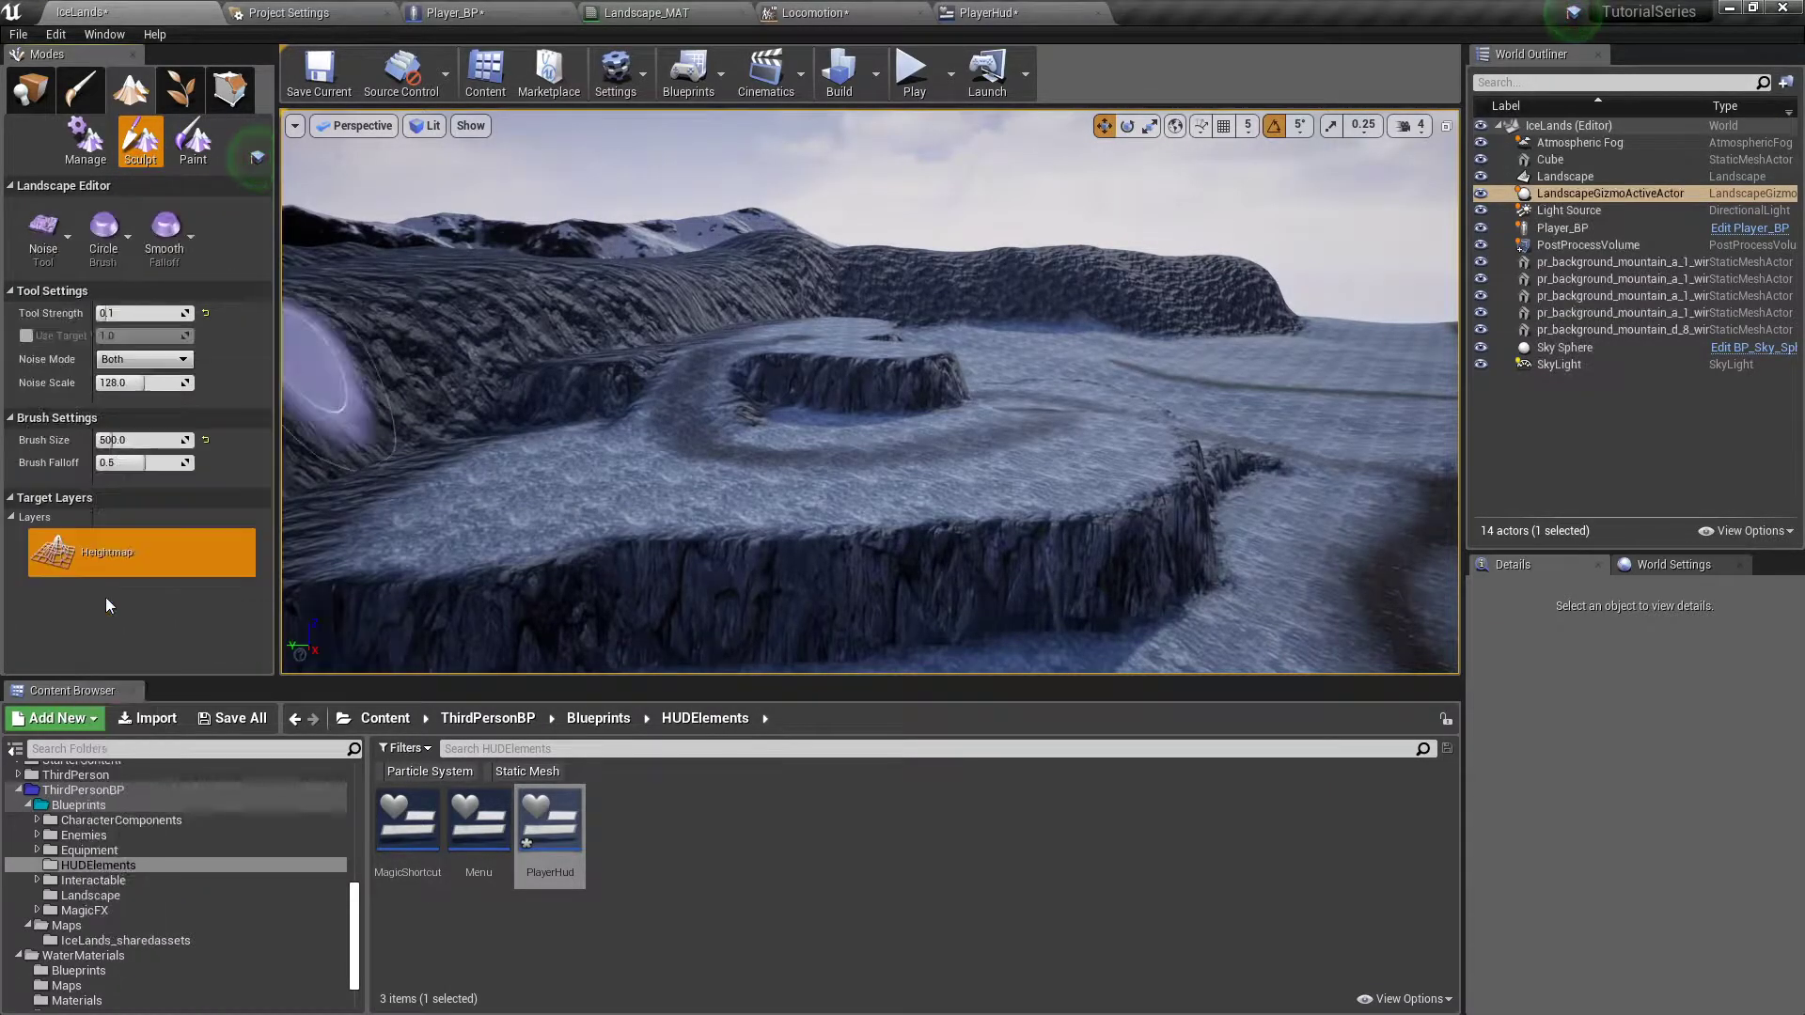
key(w)
mouse_move(564, 451)
right_down()
mouse_move(513, 456)
mouse_move(484, 531)
right_up()
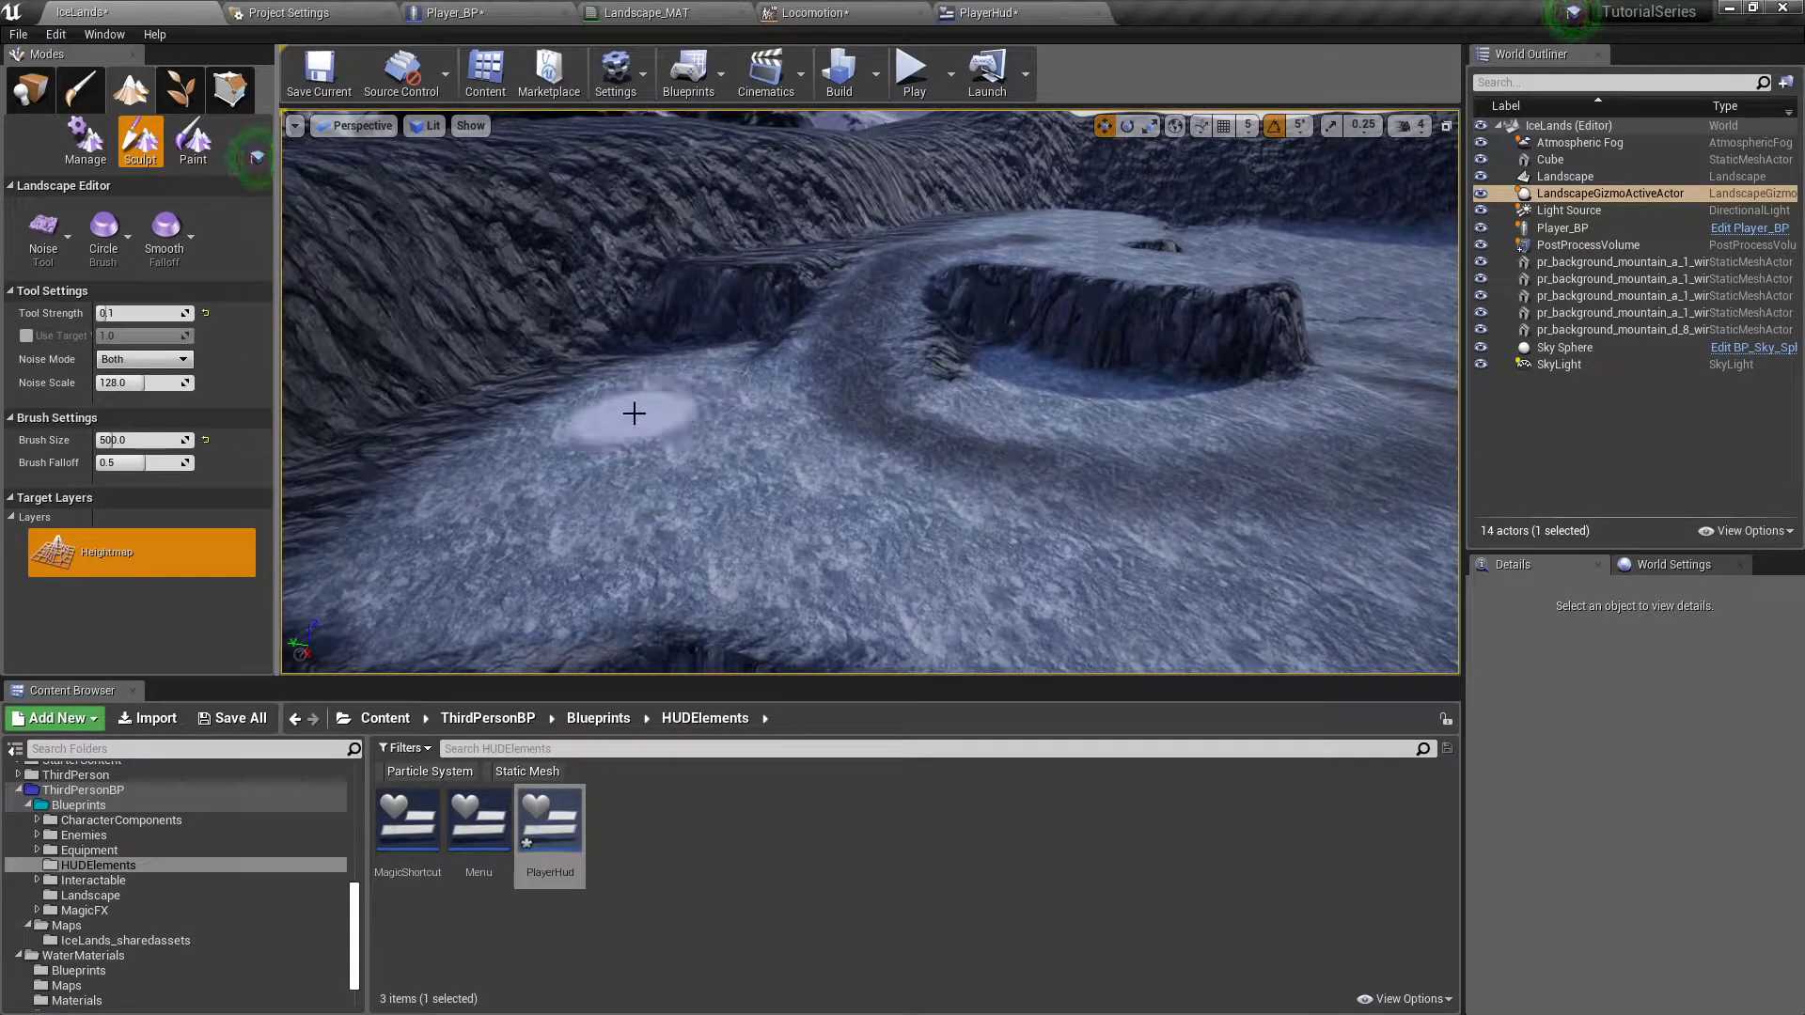
key(w)
right_drag(916, 569, 1175, 508)
key(s)
mouse_move(978, 649)
right_down()
mouse_move(912, 526)
mouse_move(911, 612)
right_up()
key(w)
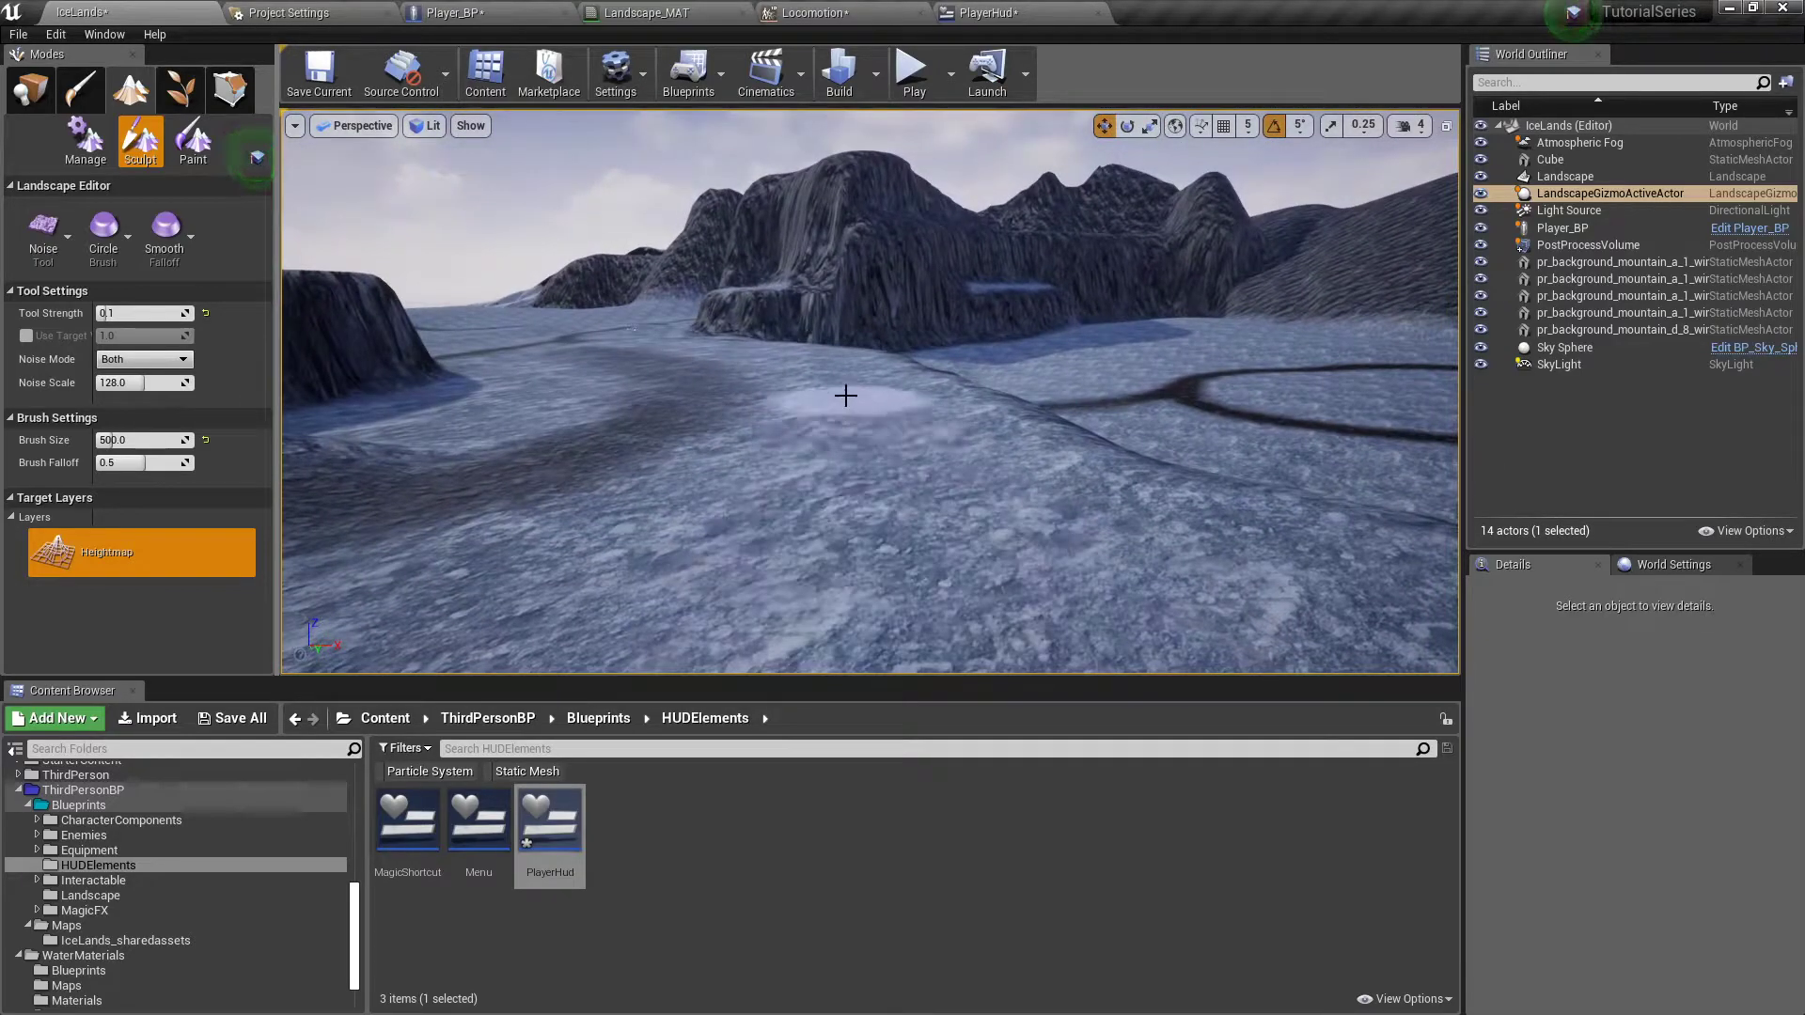
- Set the noise strength to 0.2 and roughen the flat snow of the second terrace
click(148, 314)
text(0.2)
key(Return)
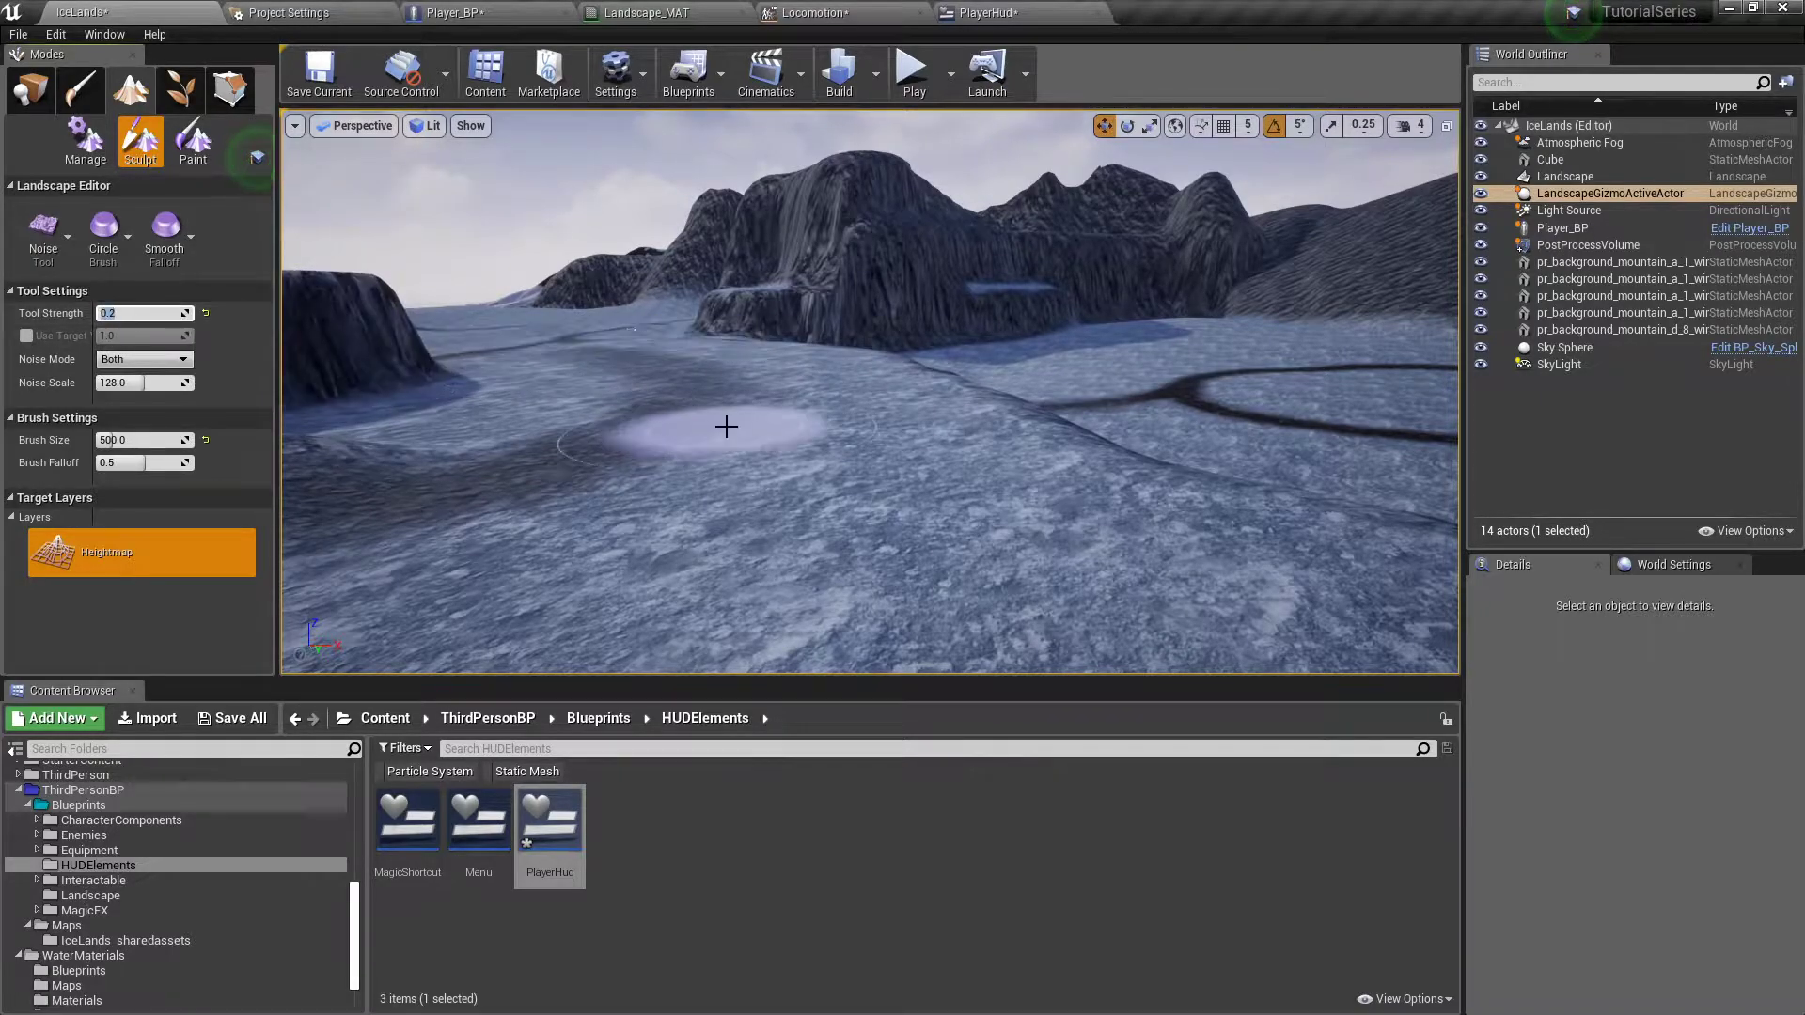
right_drag(959, 557, 827, 451)
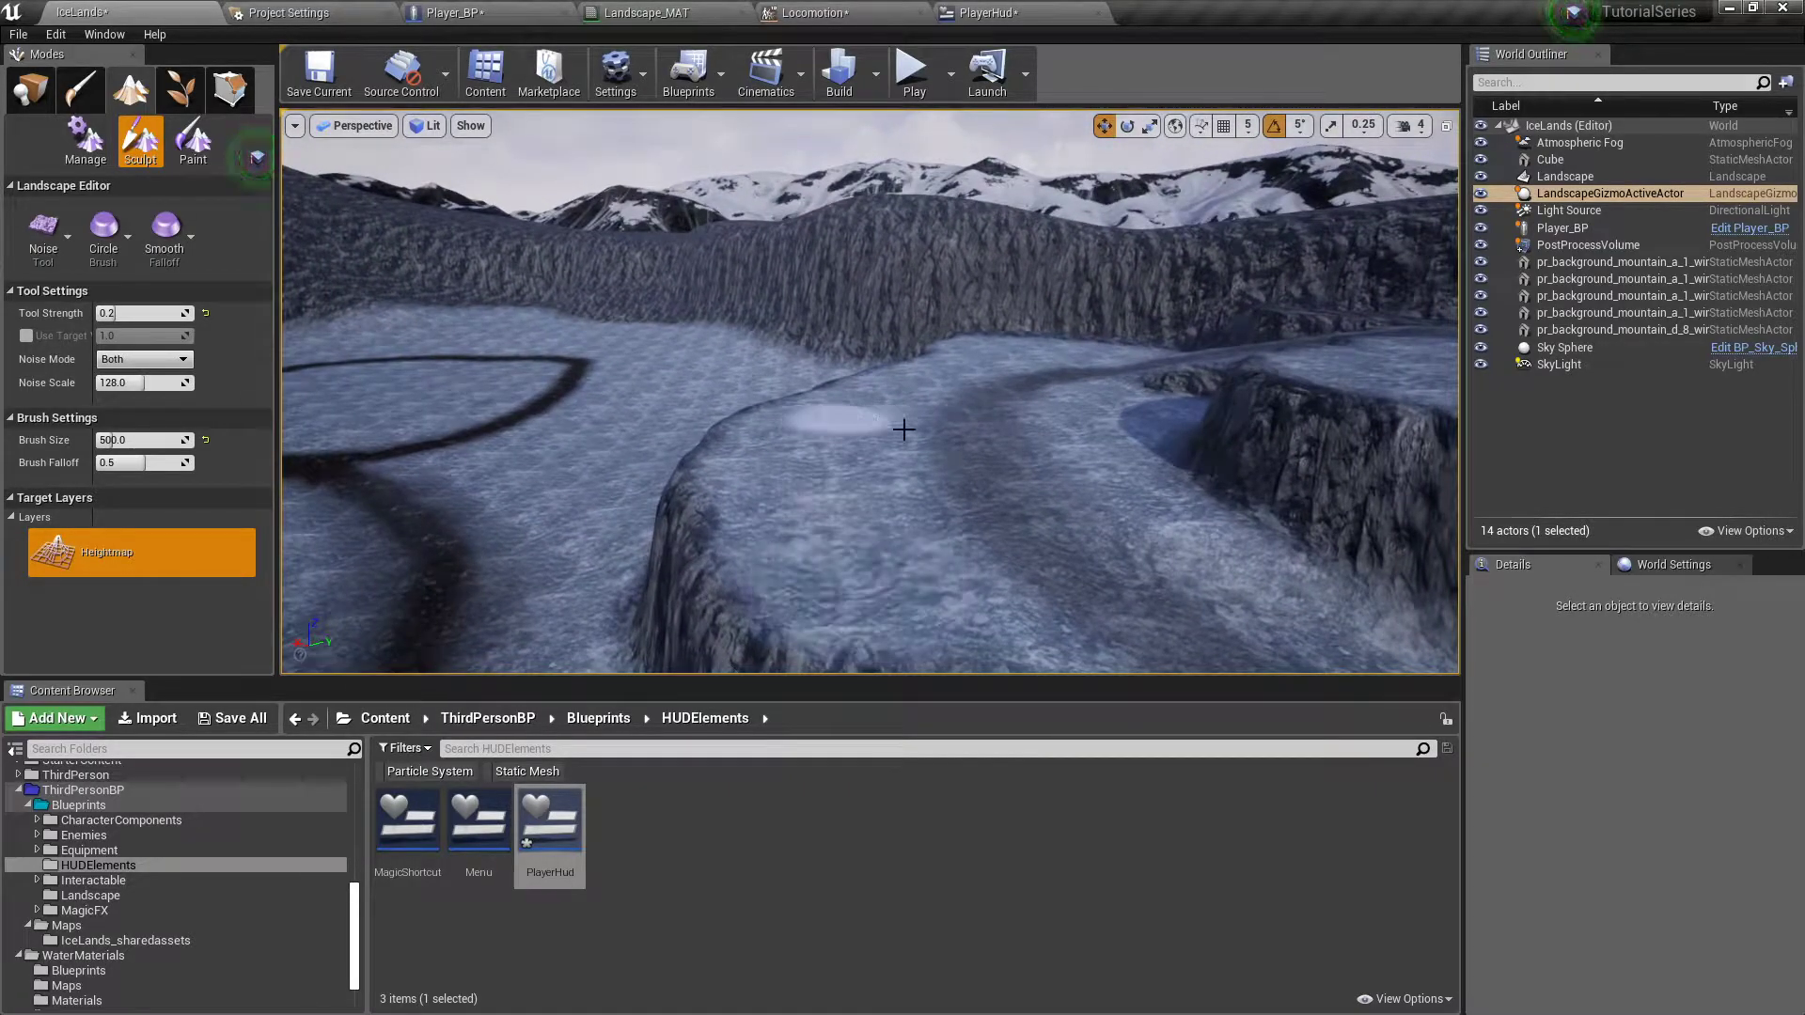
right_drag(1180, 501, 1134, 511)
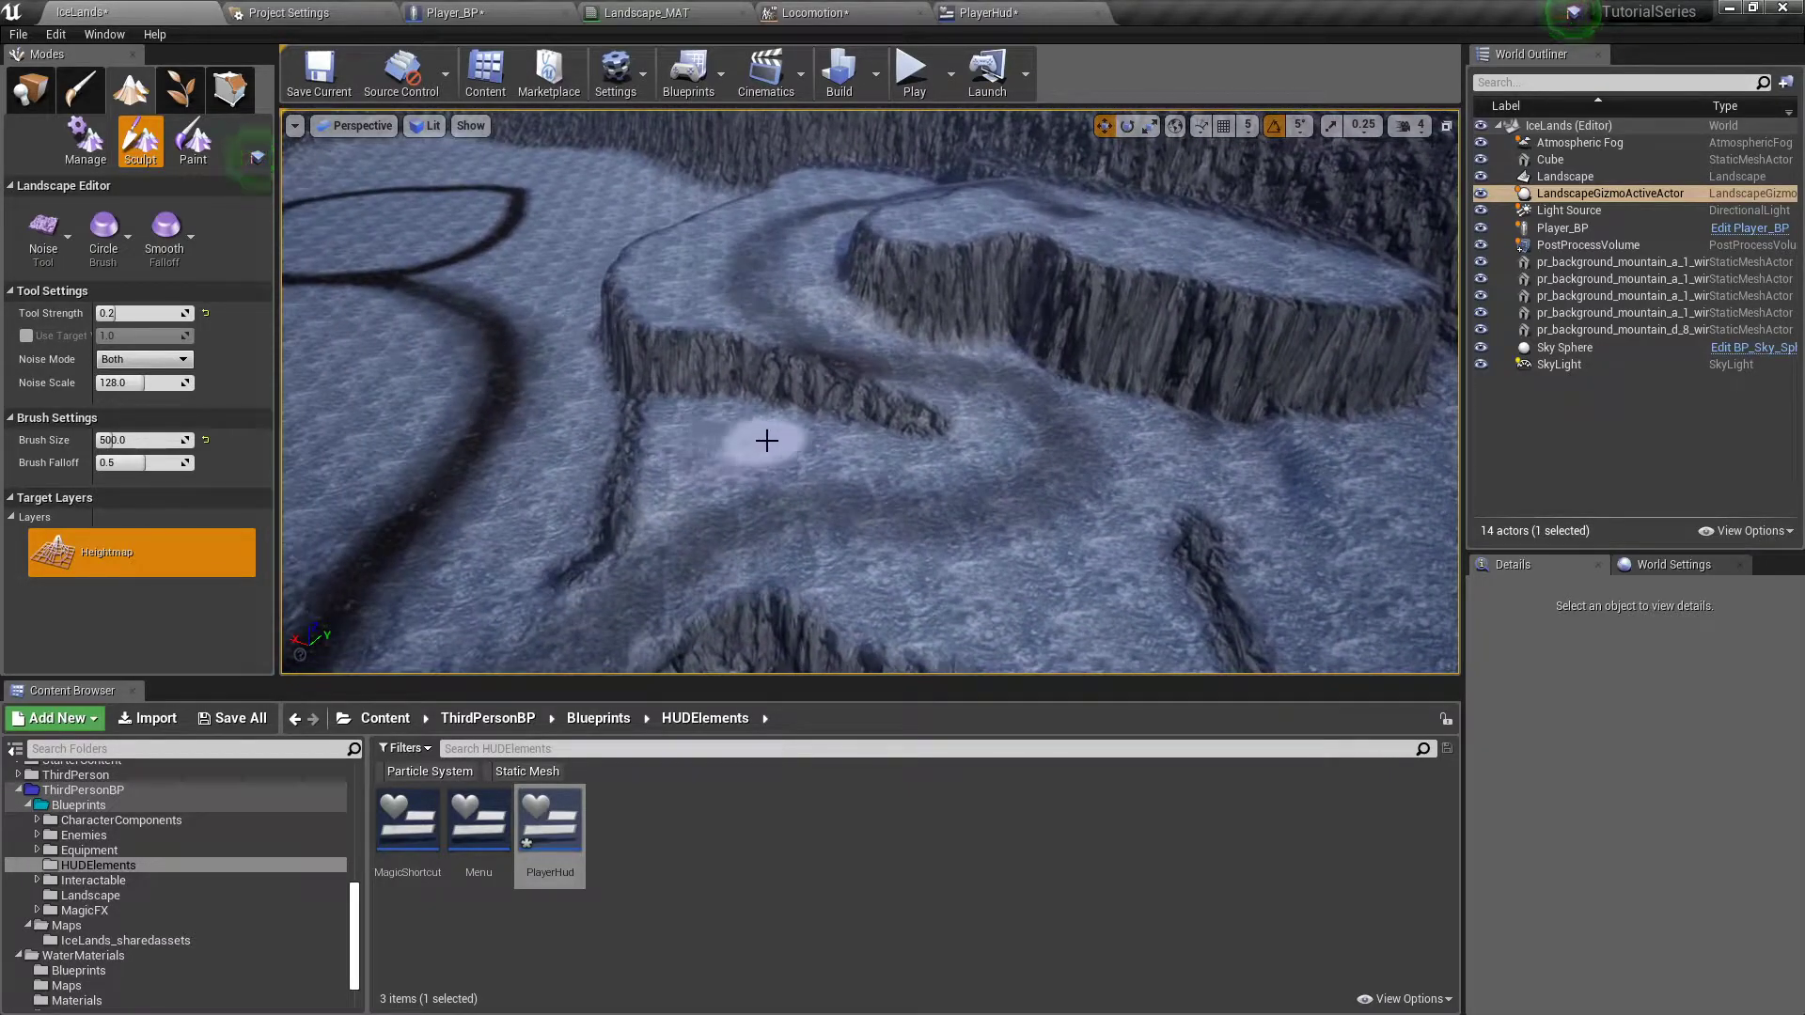
- Add noise to the lowest terrace, the surrounding snow and the top of the highest terrace
right_drag(995, 531, 887, 499)
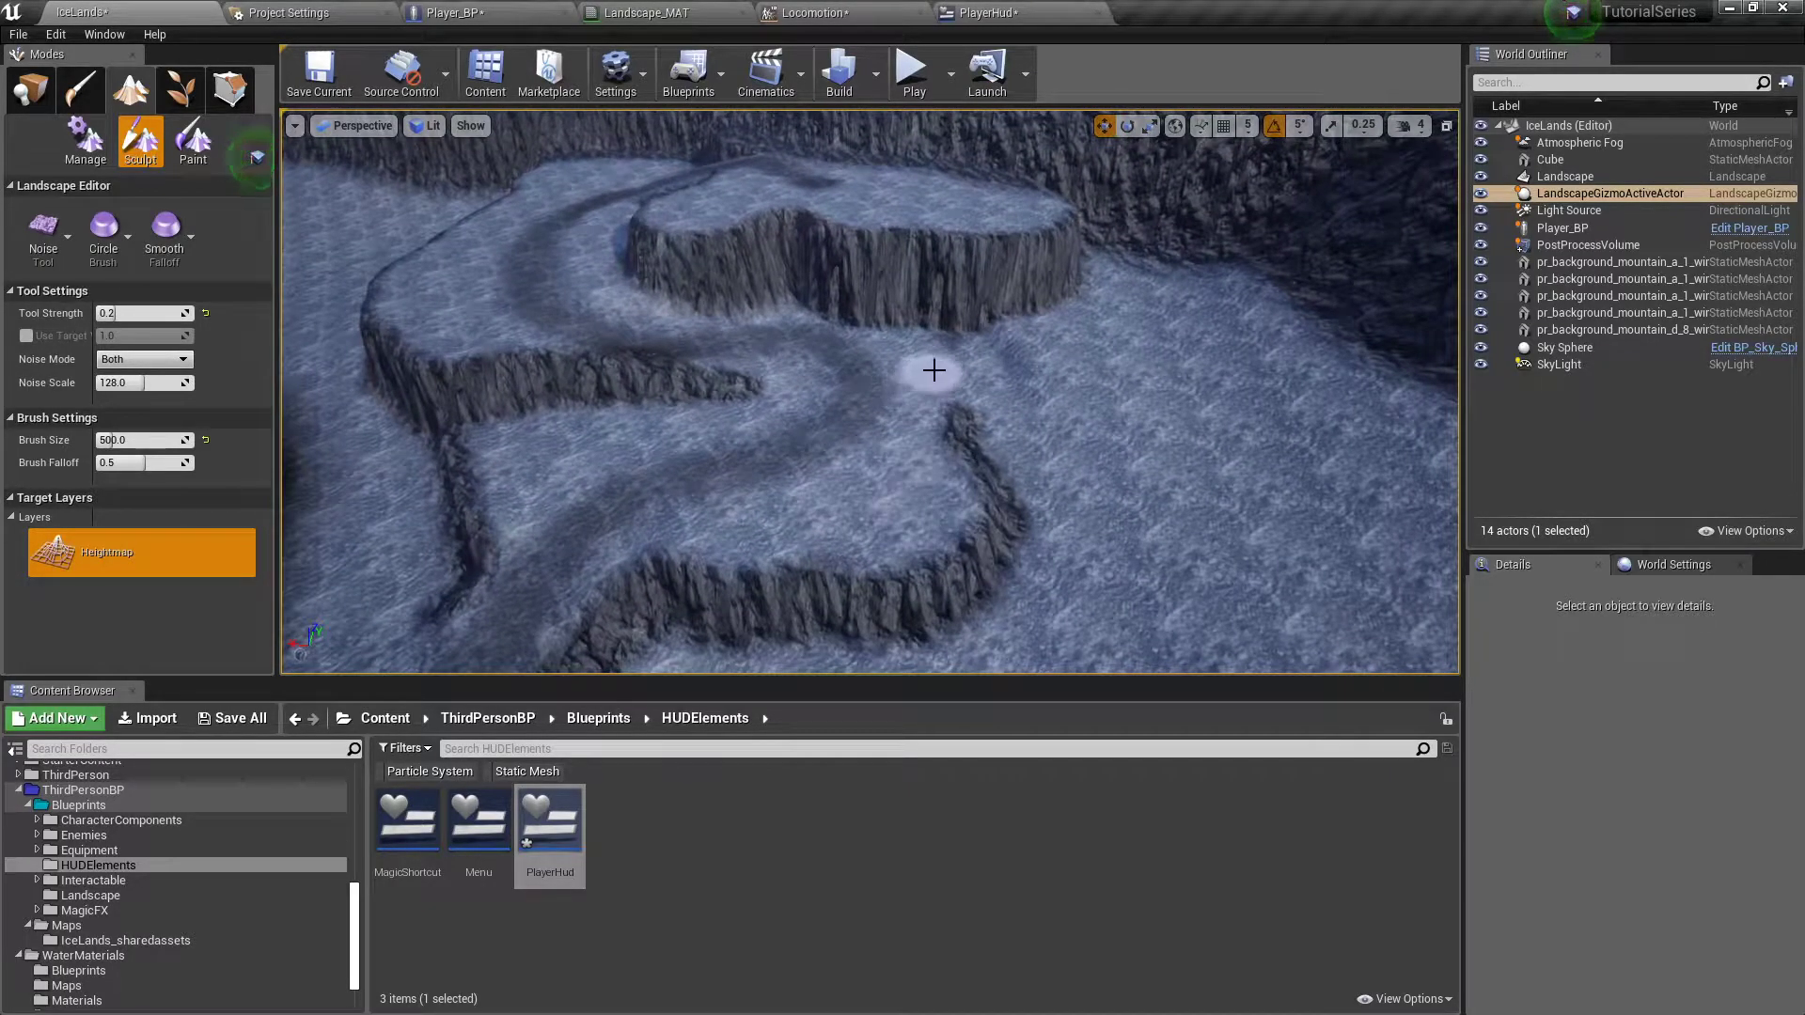
right_drag(961, 360, 816, 458)
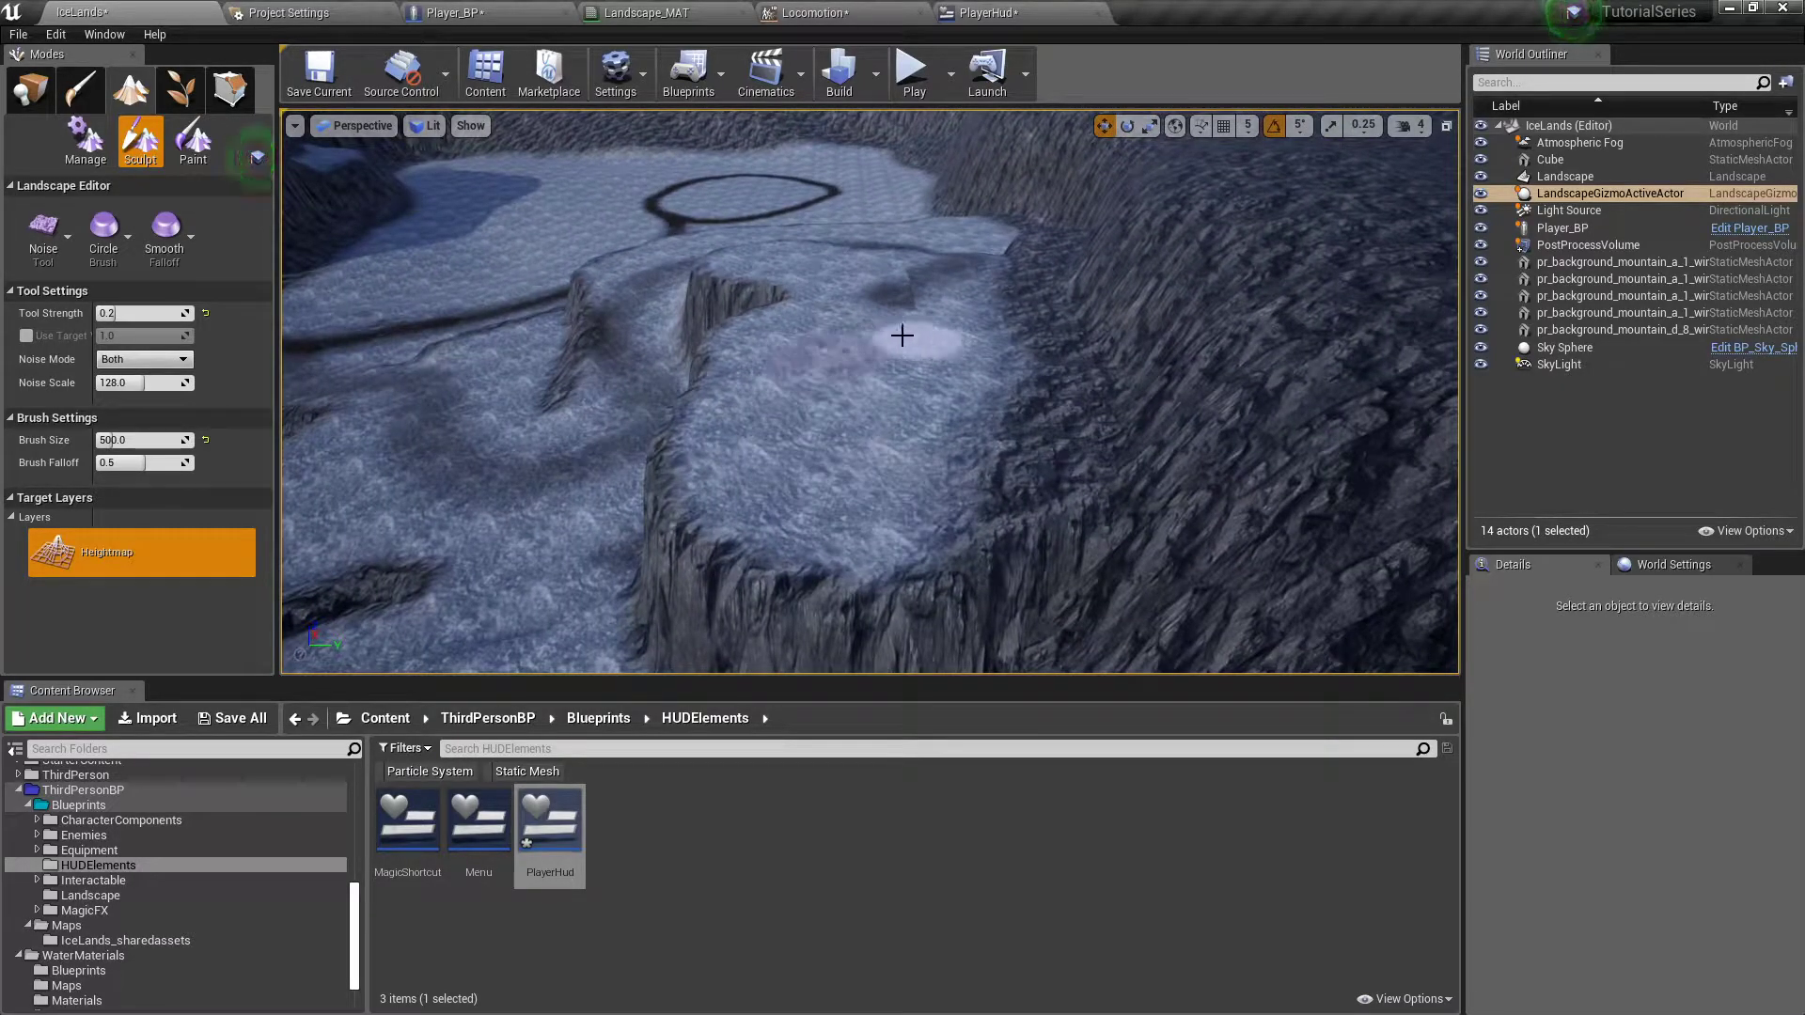
right_drag(873, 266, 1036, 297)
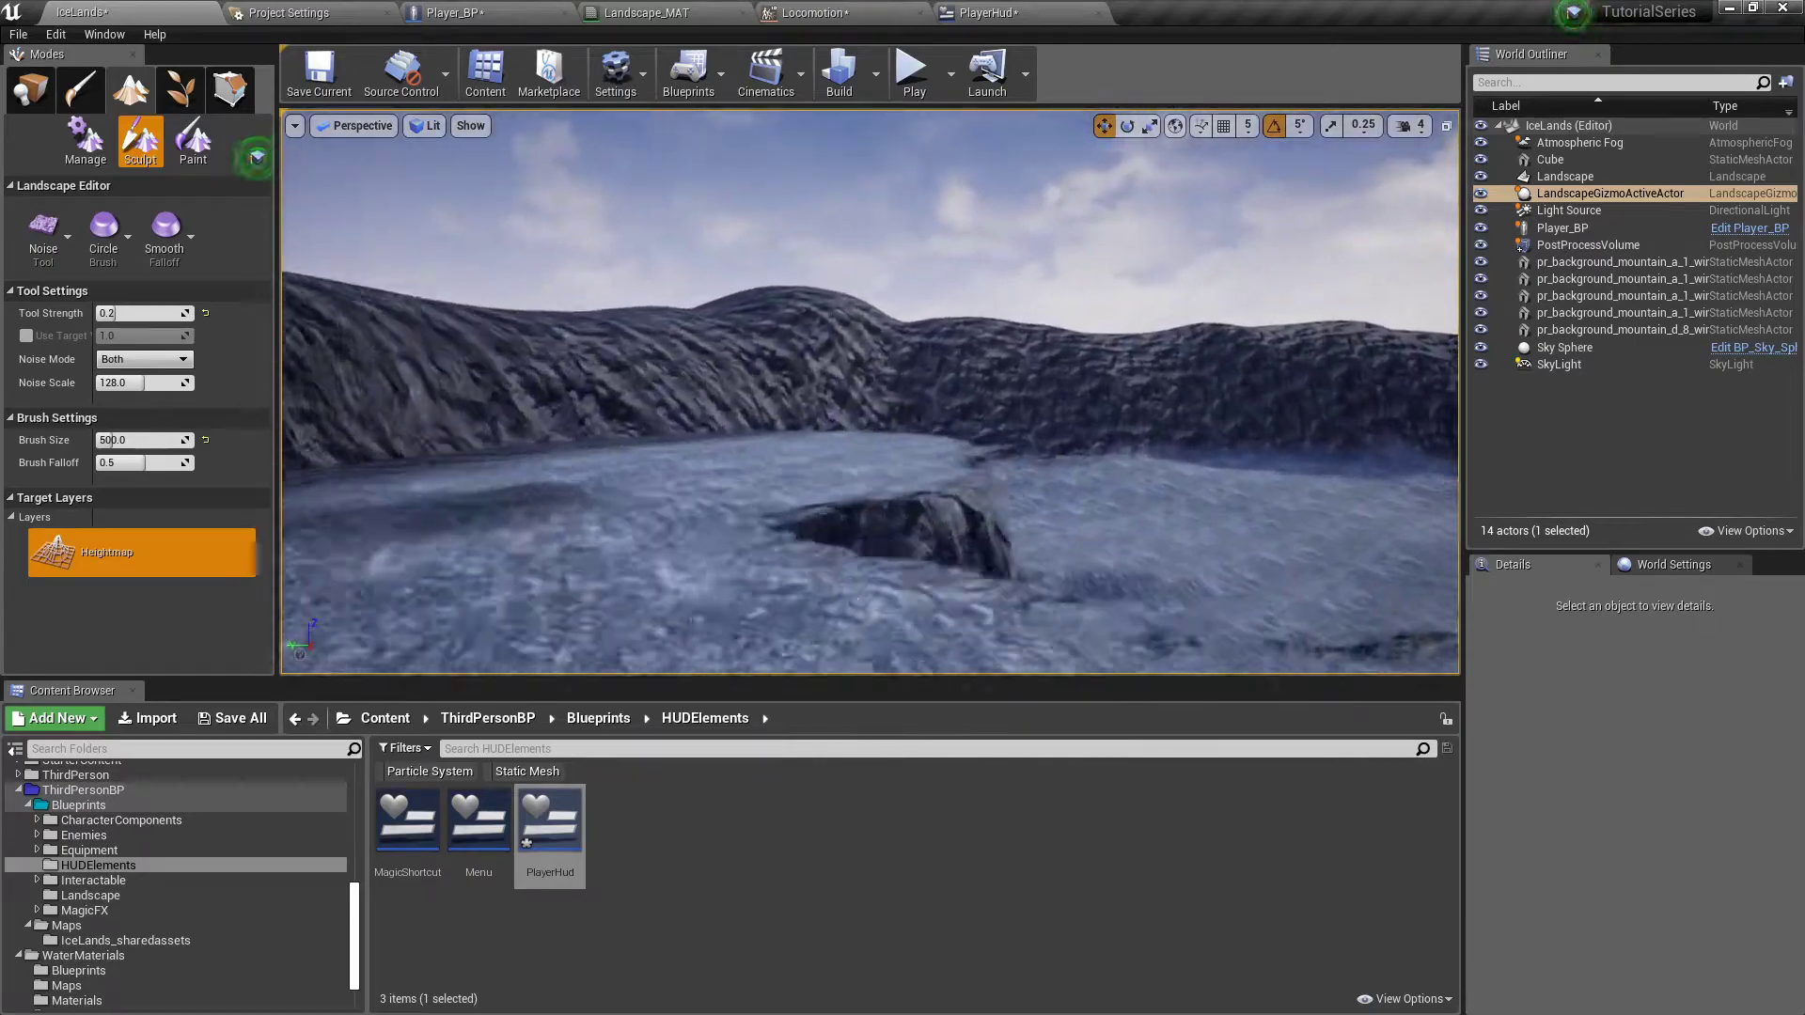
mouse_move(947, 471)
right_down()
mouse_move(946, 498)
mouse_move(883, 489)
mouse_move(947, 471)
mouse_move(934, 375)
right_up()
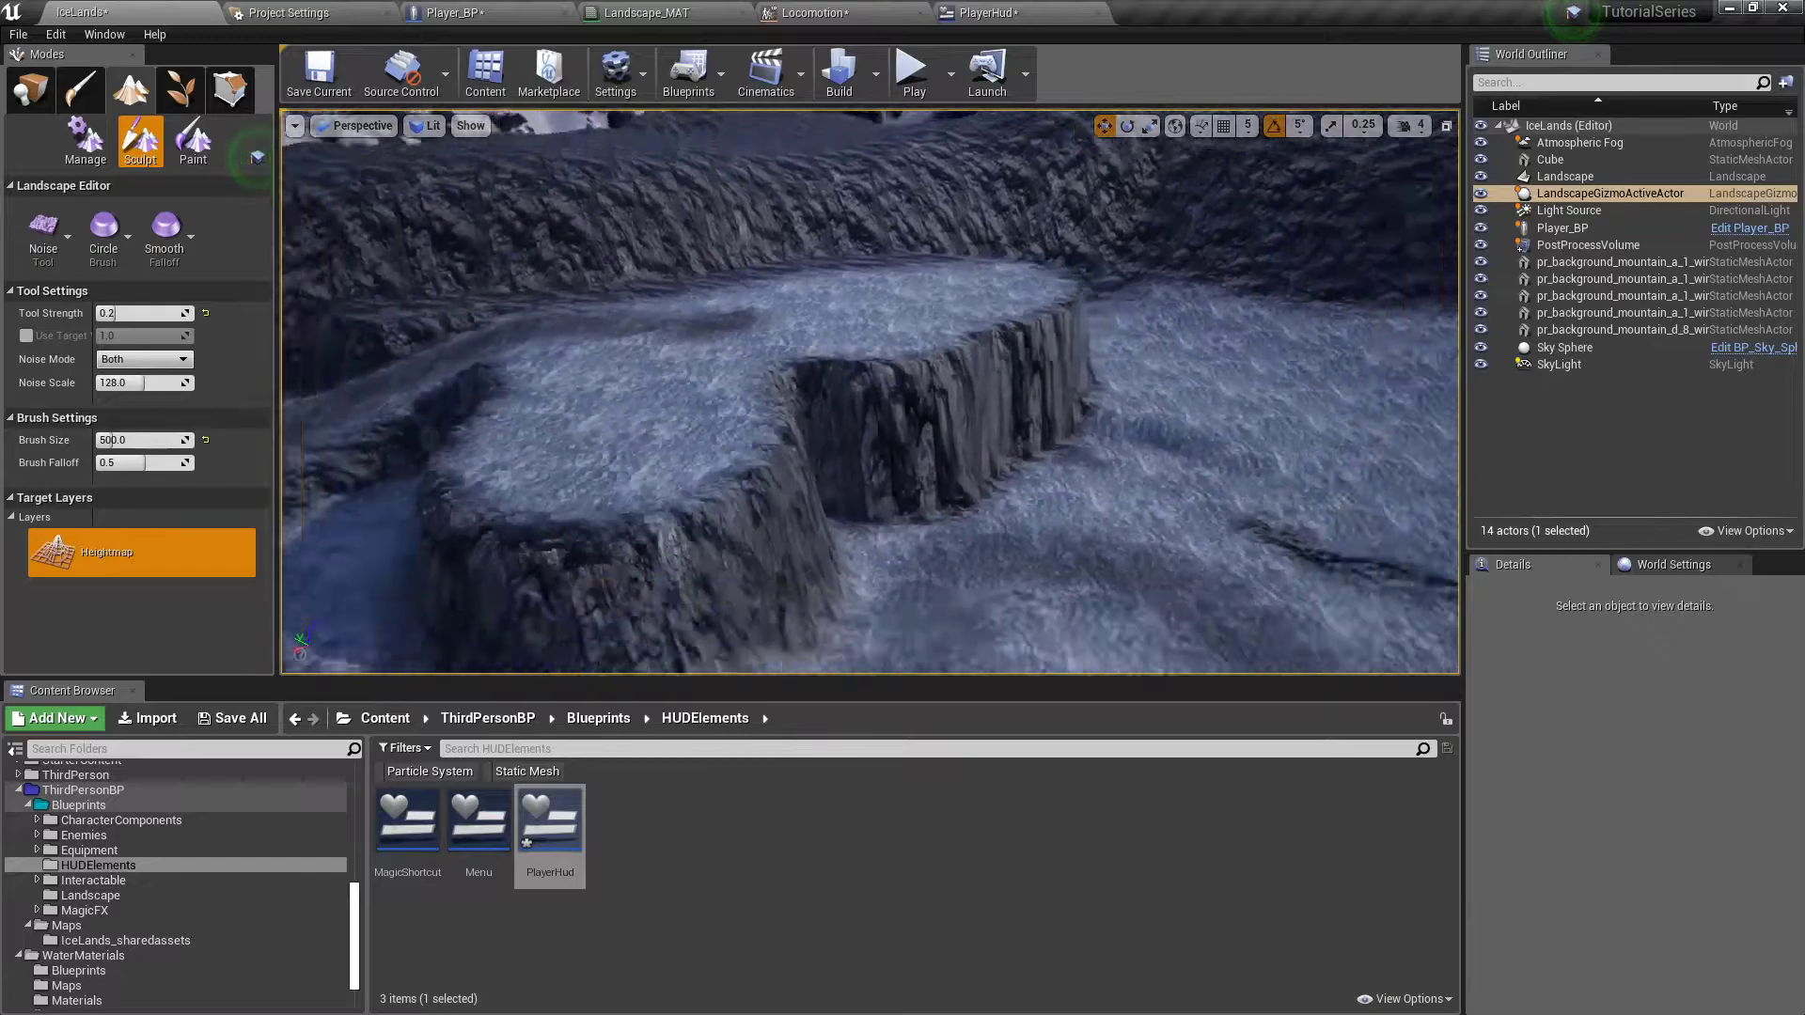
right_drag(978, 376, 985, 362)
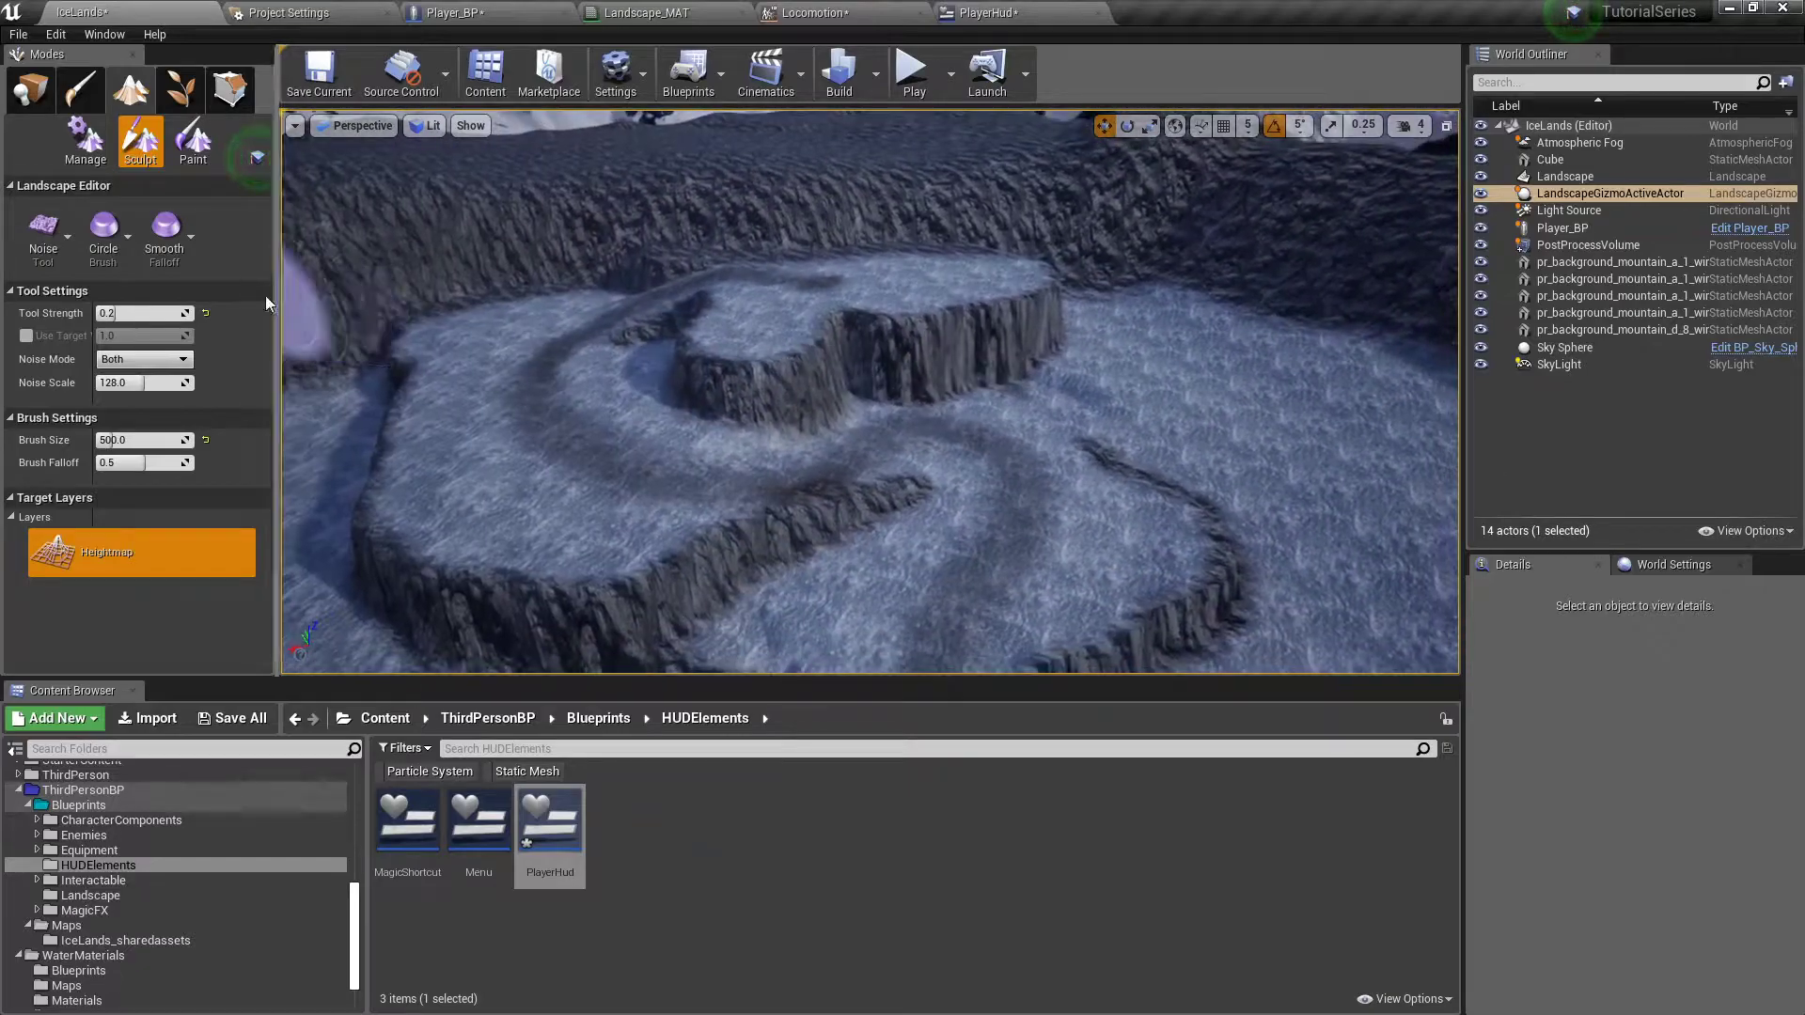
- Switch sculpting to the Smooth tool at strength 0.2 and brush size 500, and soften the terraces' cliff faces around to the highest one
click(43, 230)
click(116, 307)
click(27, 358)
mouse_move(693, 391)
right_down()
mouse_move(590, 405)
mouse_move(658, 442)
mouse_move(658, 461)
mouse_move(677, 395)
mouse_move(703, 410)
right_up()
key(w)
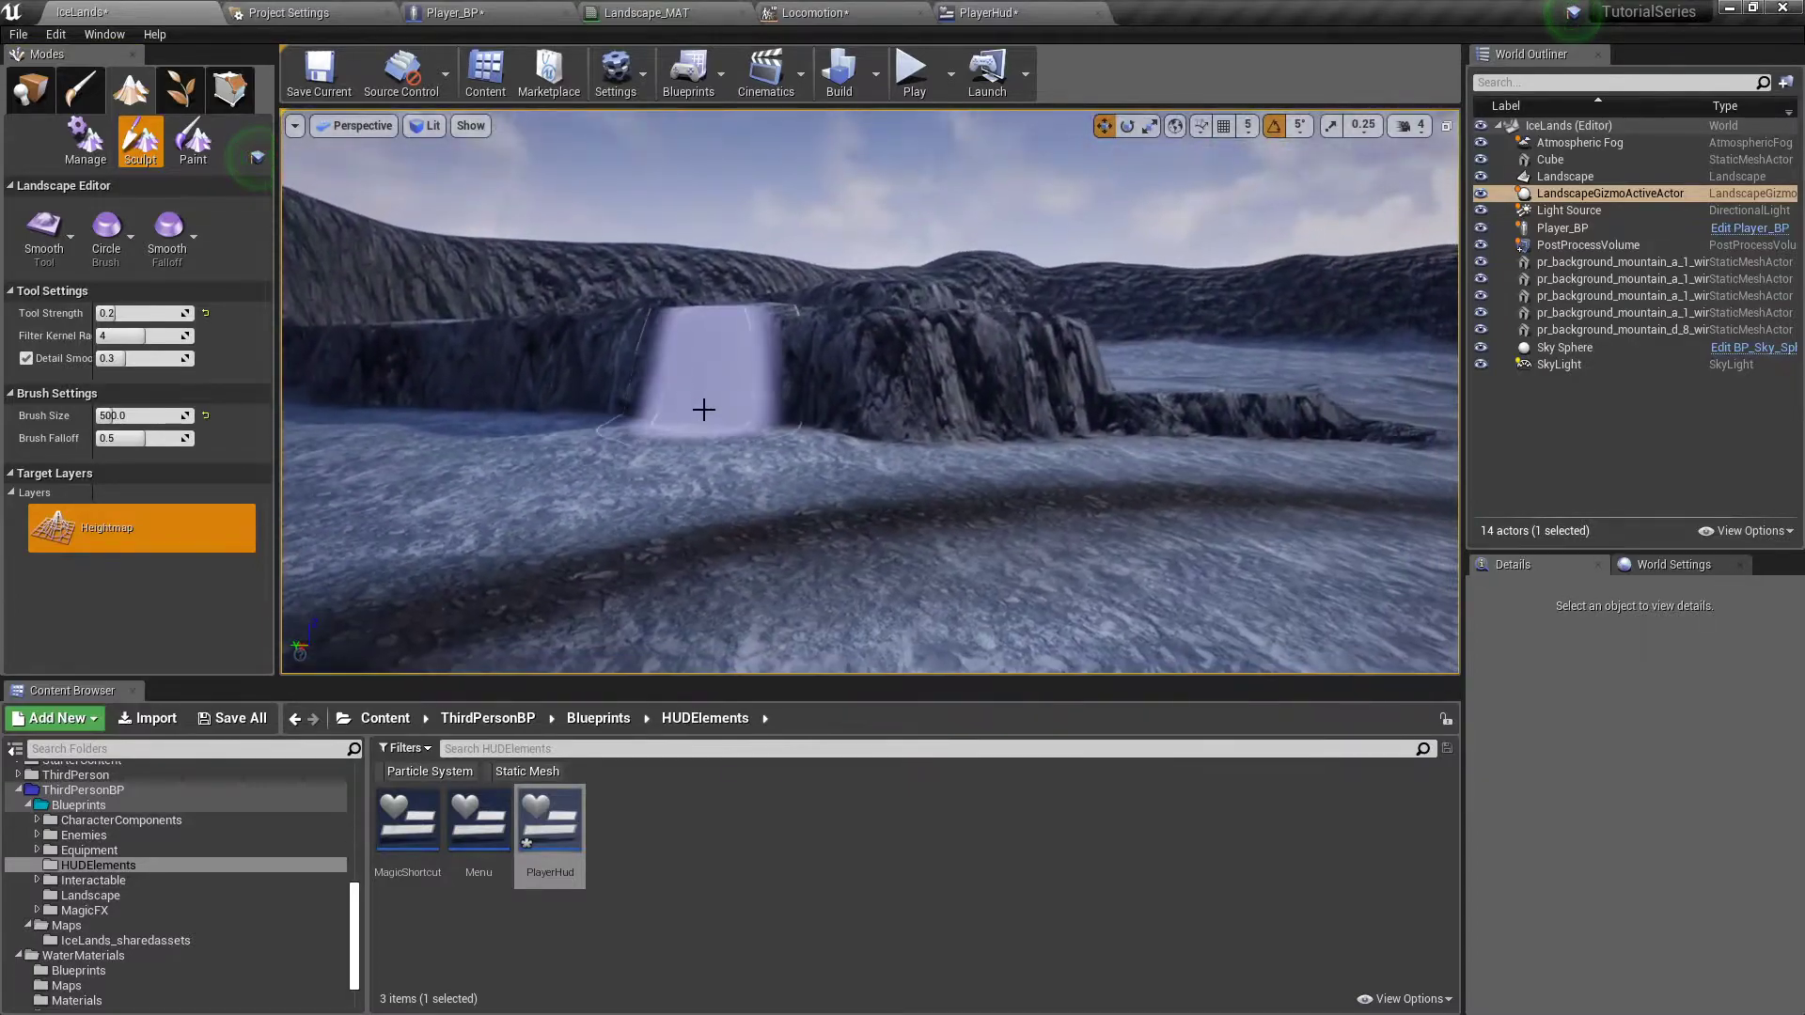
right_drag(564, 364, 590, 366)
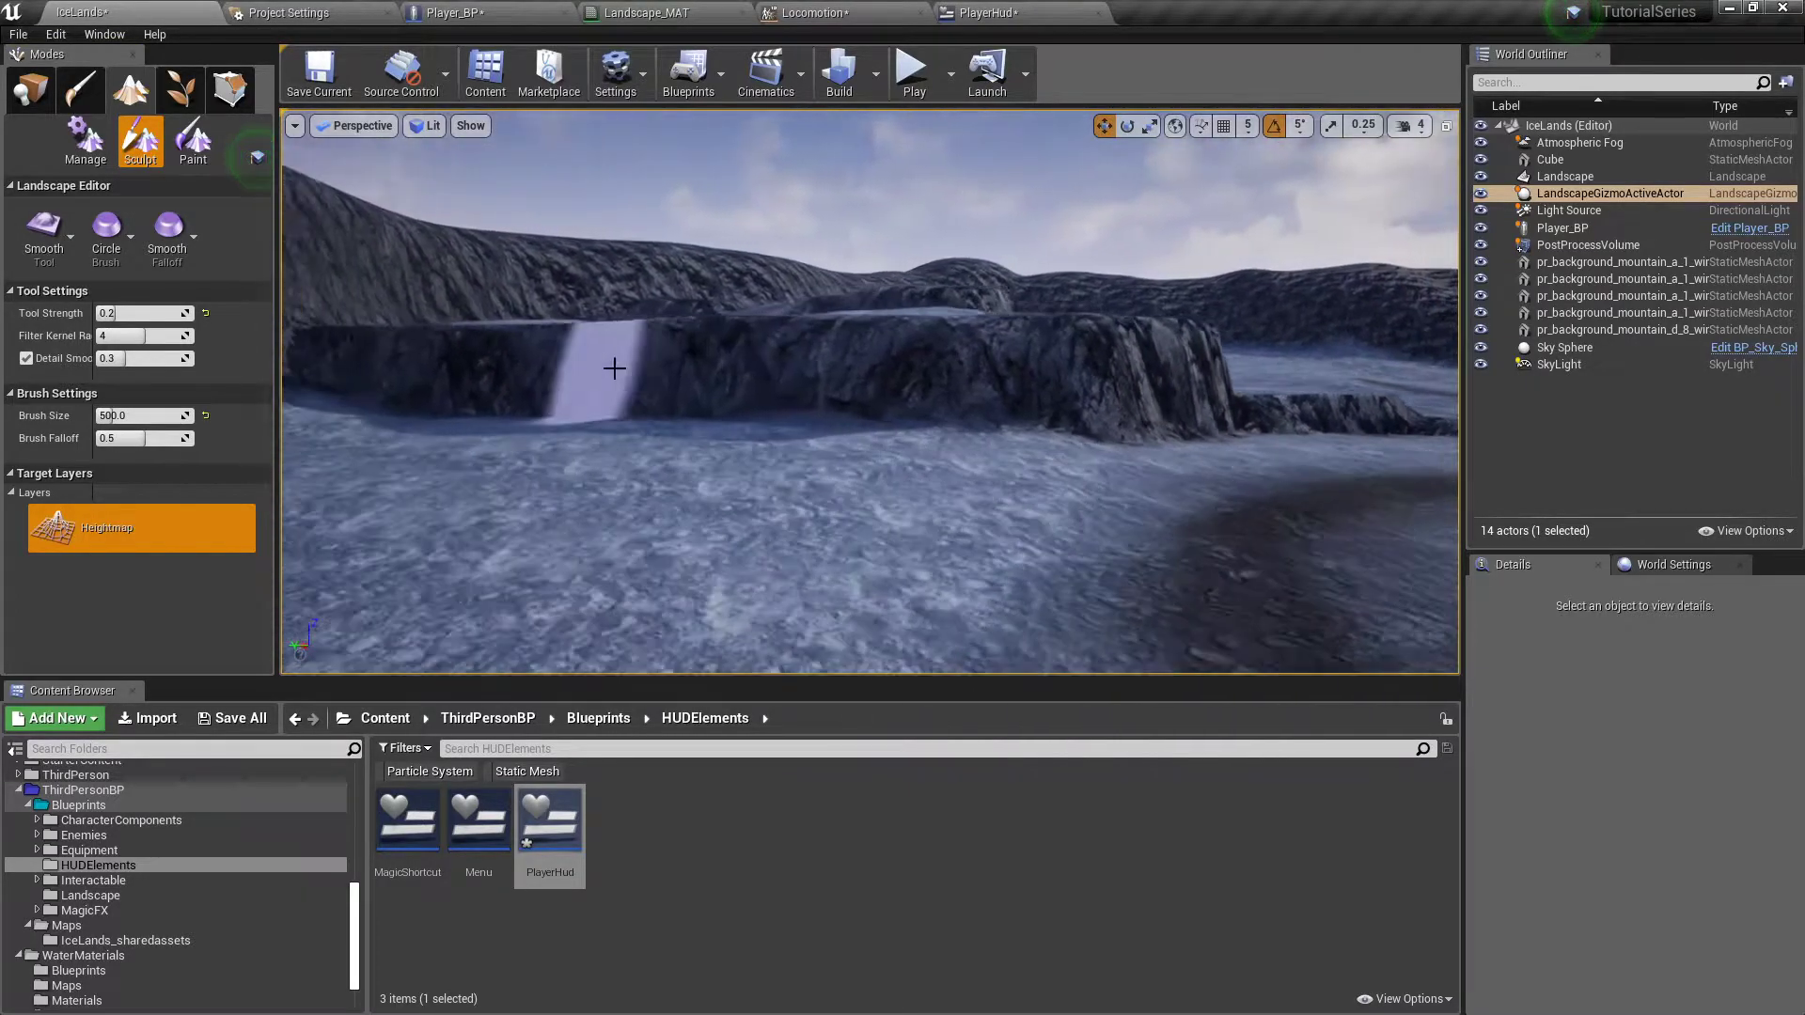
right_drag(1012, 378, 878, 386)
mouse_move(1049, 384)
right_down()
mouse_move(910, 379)
mouse_move(1062, 364)
right_up()
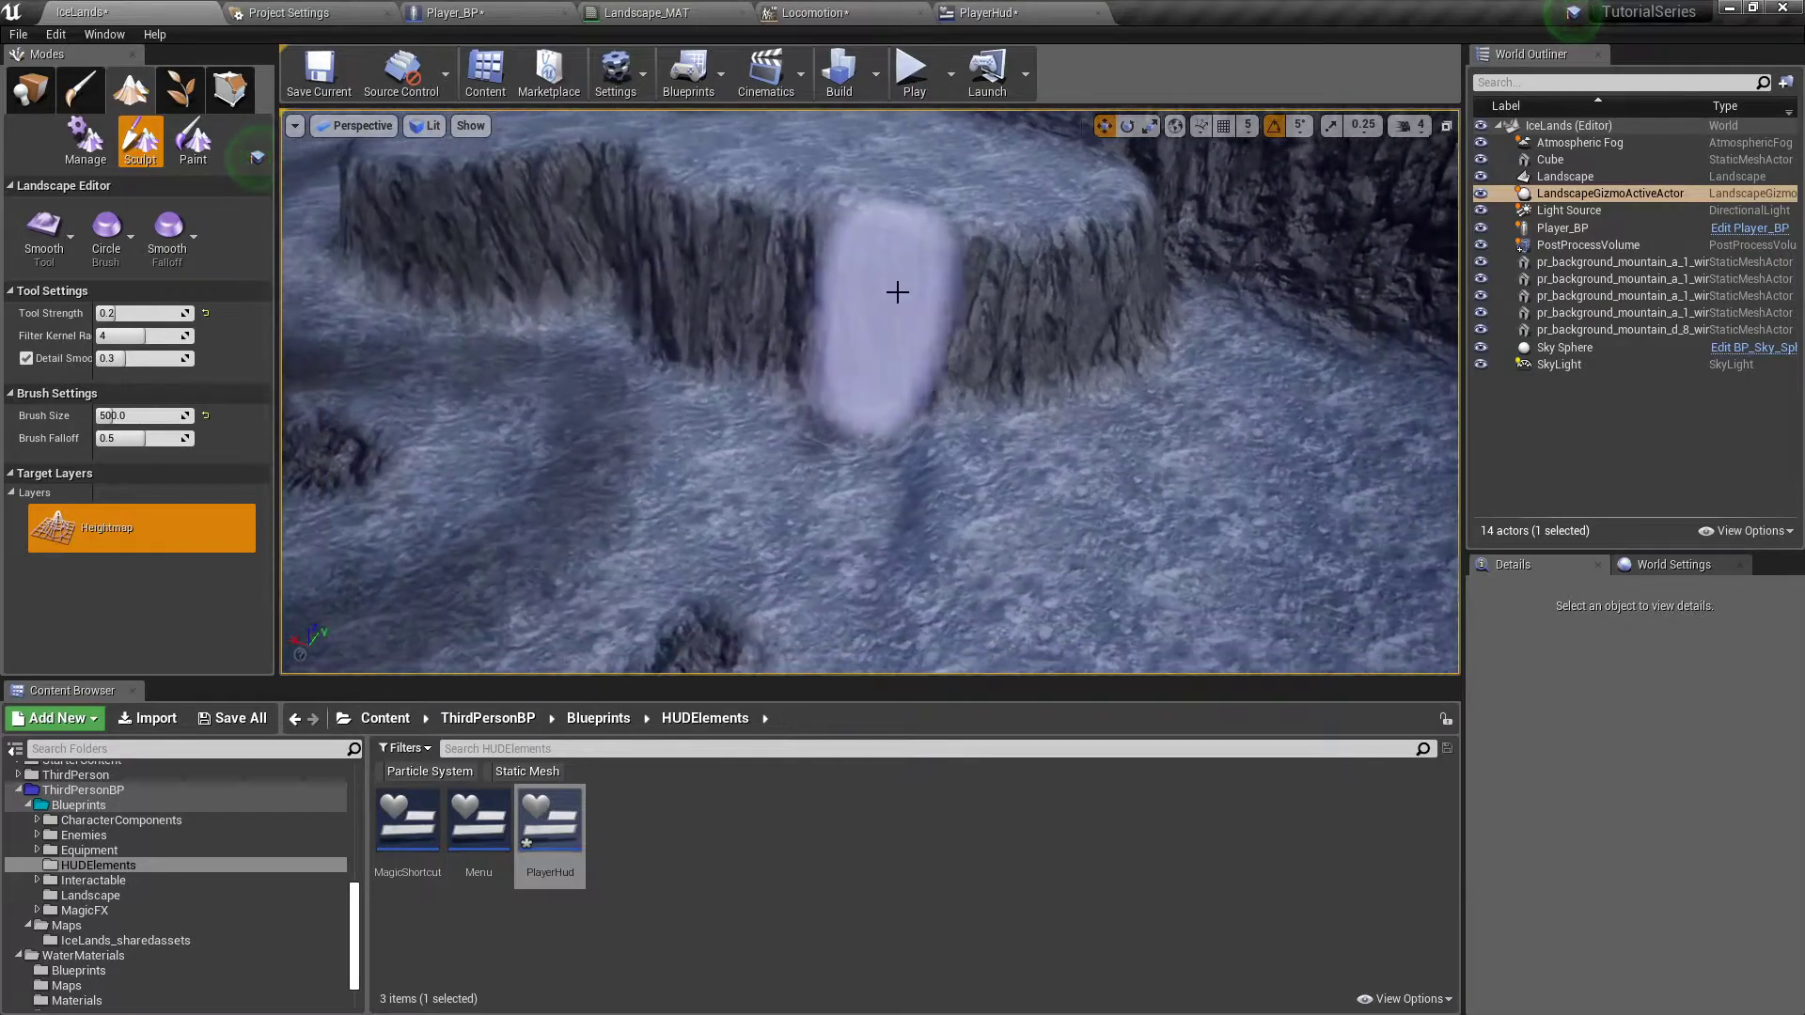
- Smooth the rock cliff faces and ramp edges of the lower terraces
right_drag(705, 264, 945, 282)
mouse_move(768, 269)
right_down()
mouse_move(794, 340)
mouse_move(1021, 318)
right_up()
mouse_move(843, 309)
right_down()
mouse_move(991, 306)
mouse_move(835, 275)
right_up()
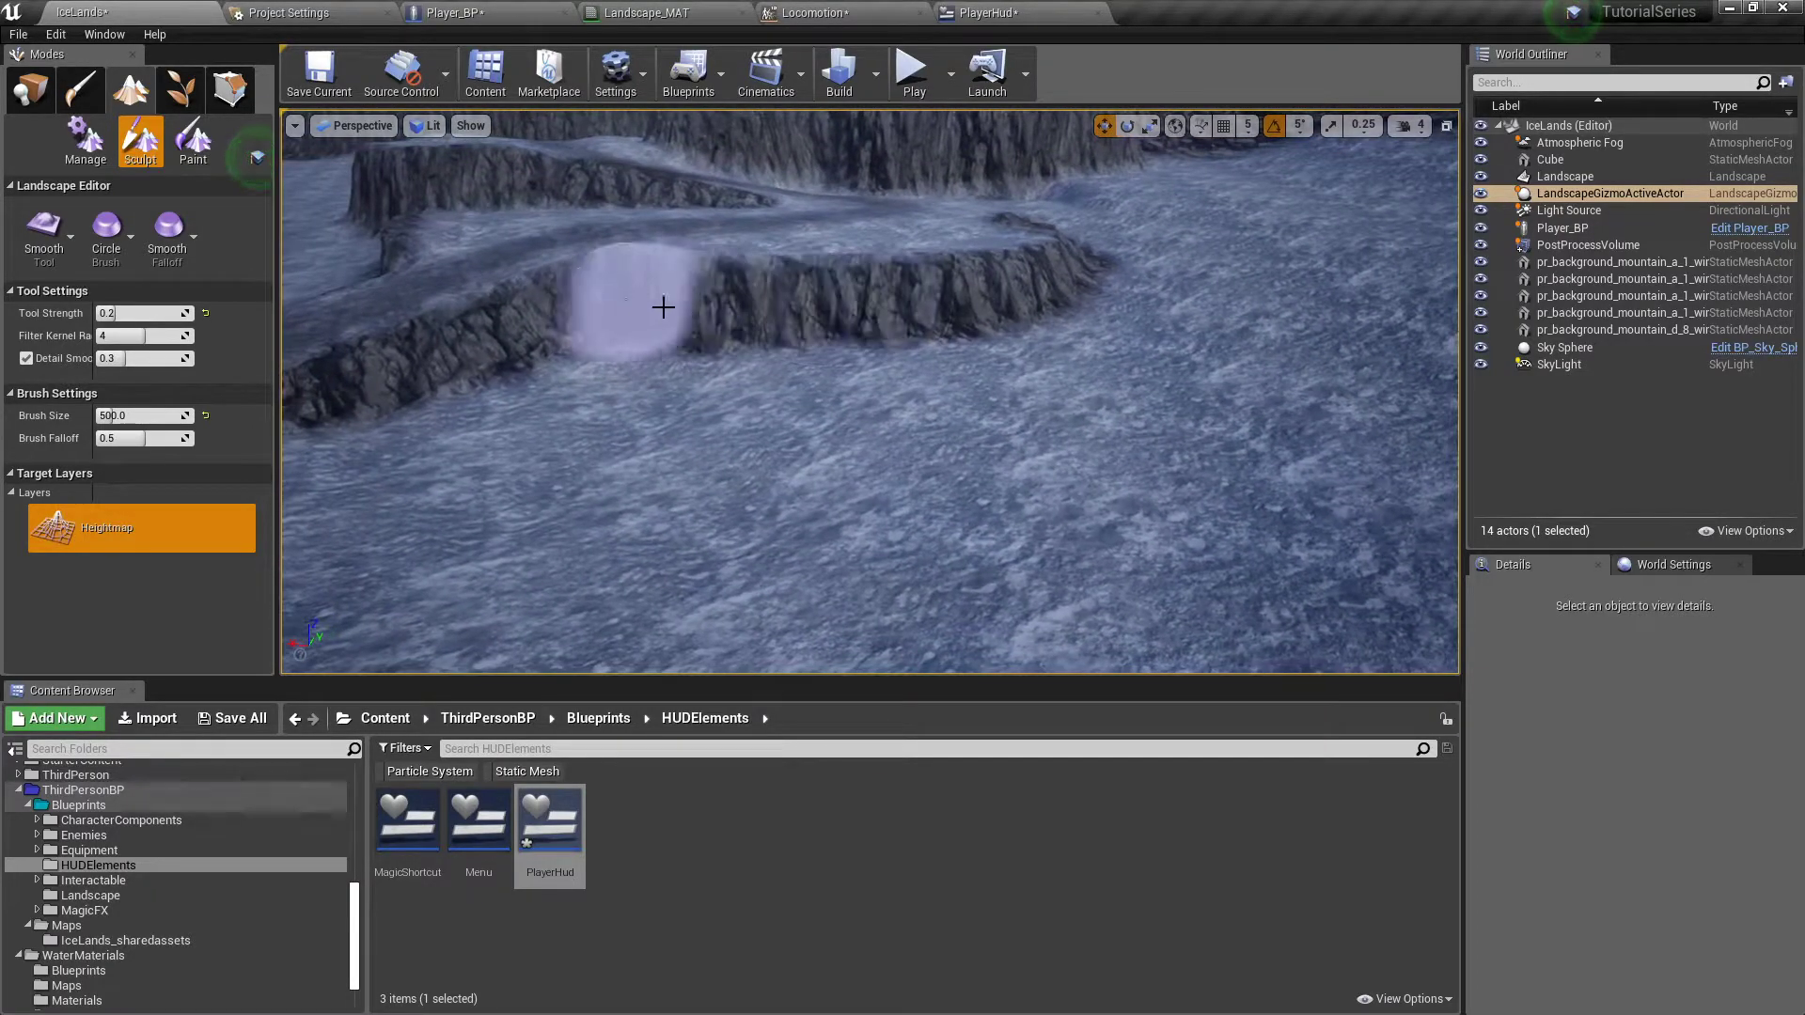
right_drag(645, 311, 794, 293)
right_drag(1093, 294, 1185, 341)
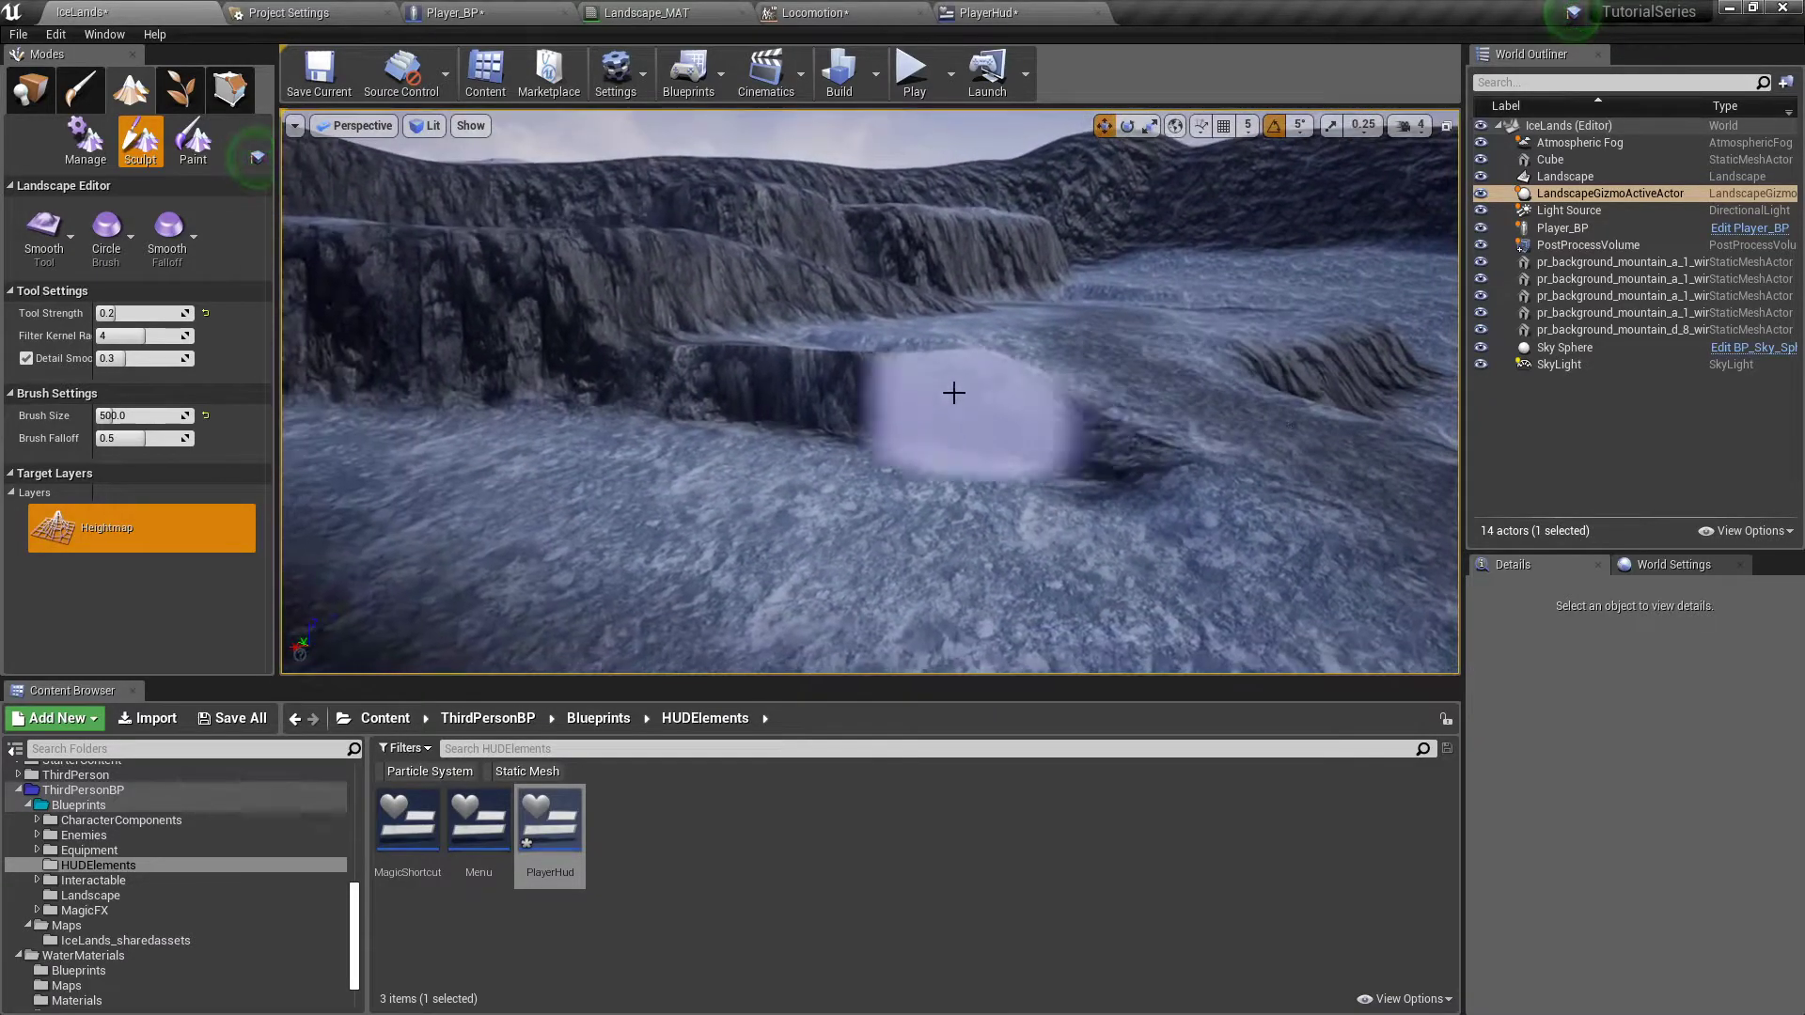
mouse_move(673, 366)
right_down()
mouse_move(673, 324)
mouse_move(837, 347)
right_up()
- Set up landscape painting with the Paint tool on the Rock layer, brush size 100 and tool strength 1.0
click(215, 155)
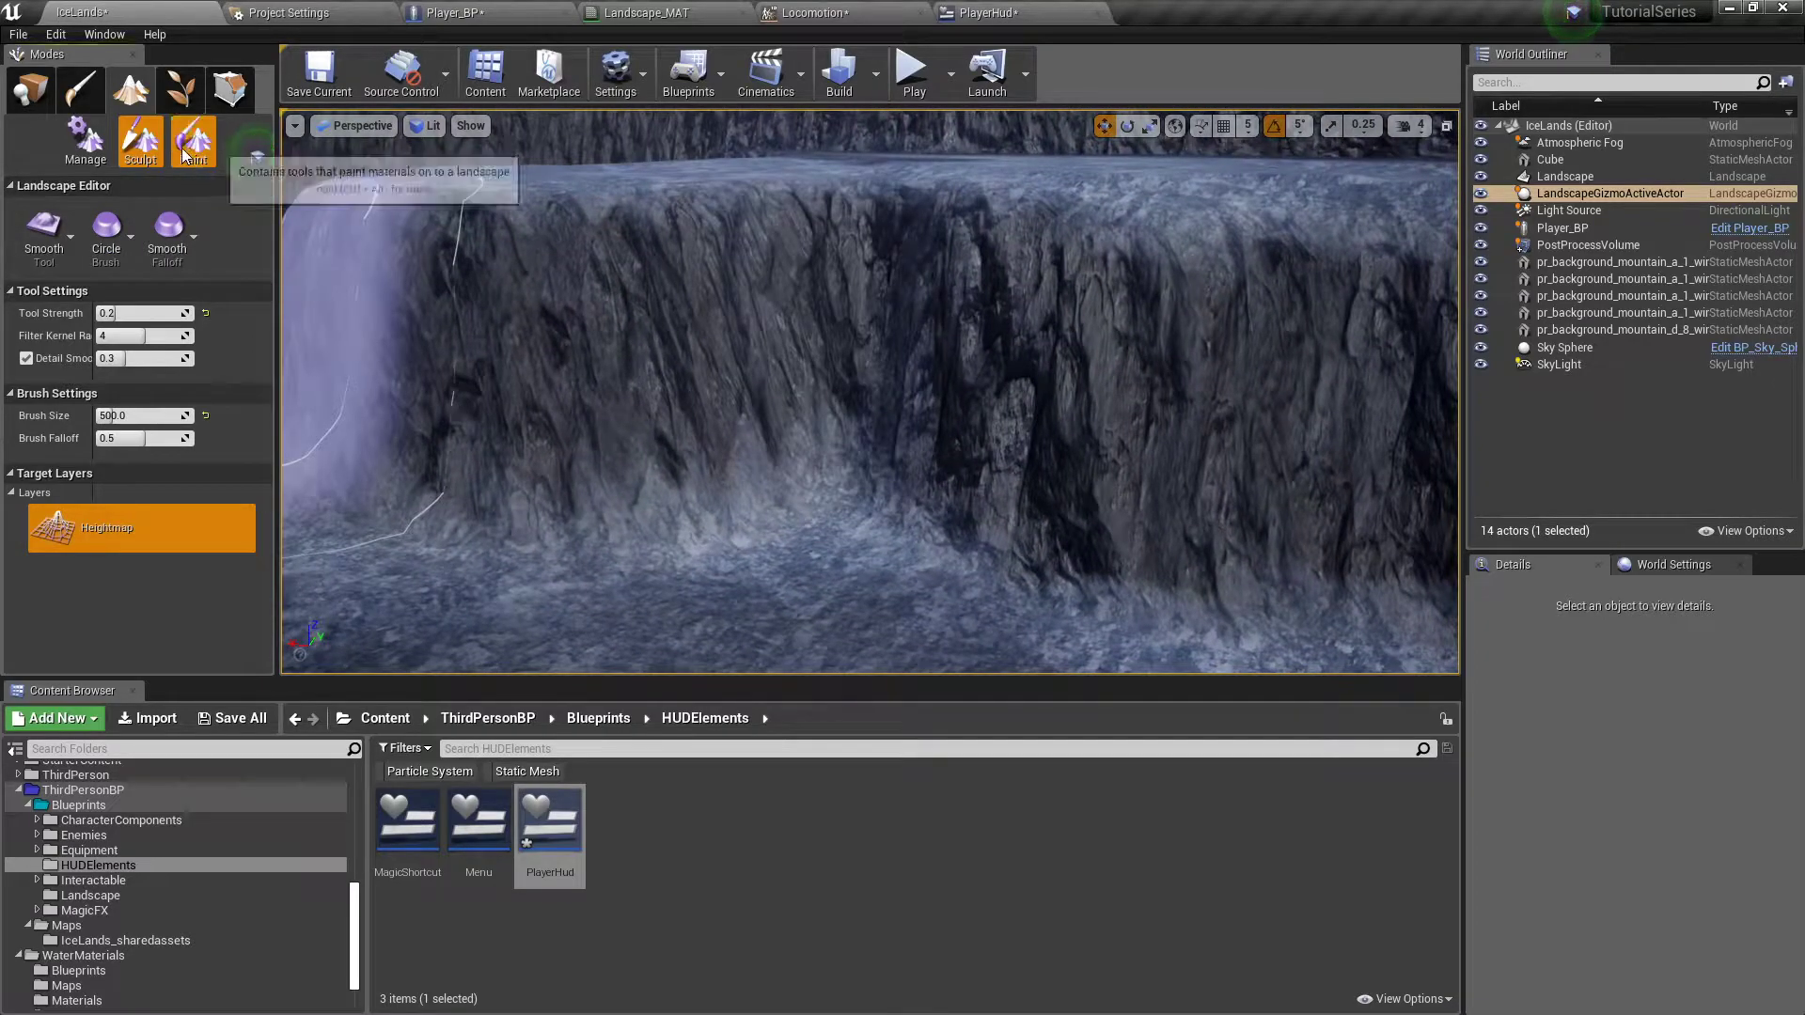
click(60, 615)
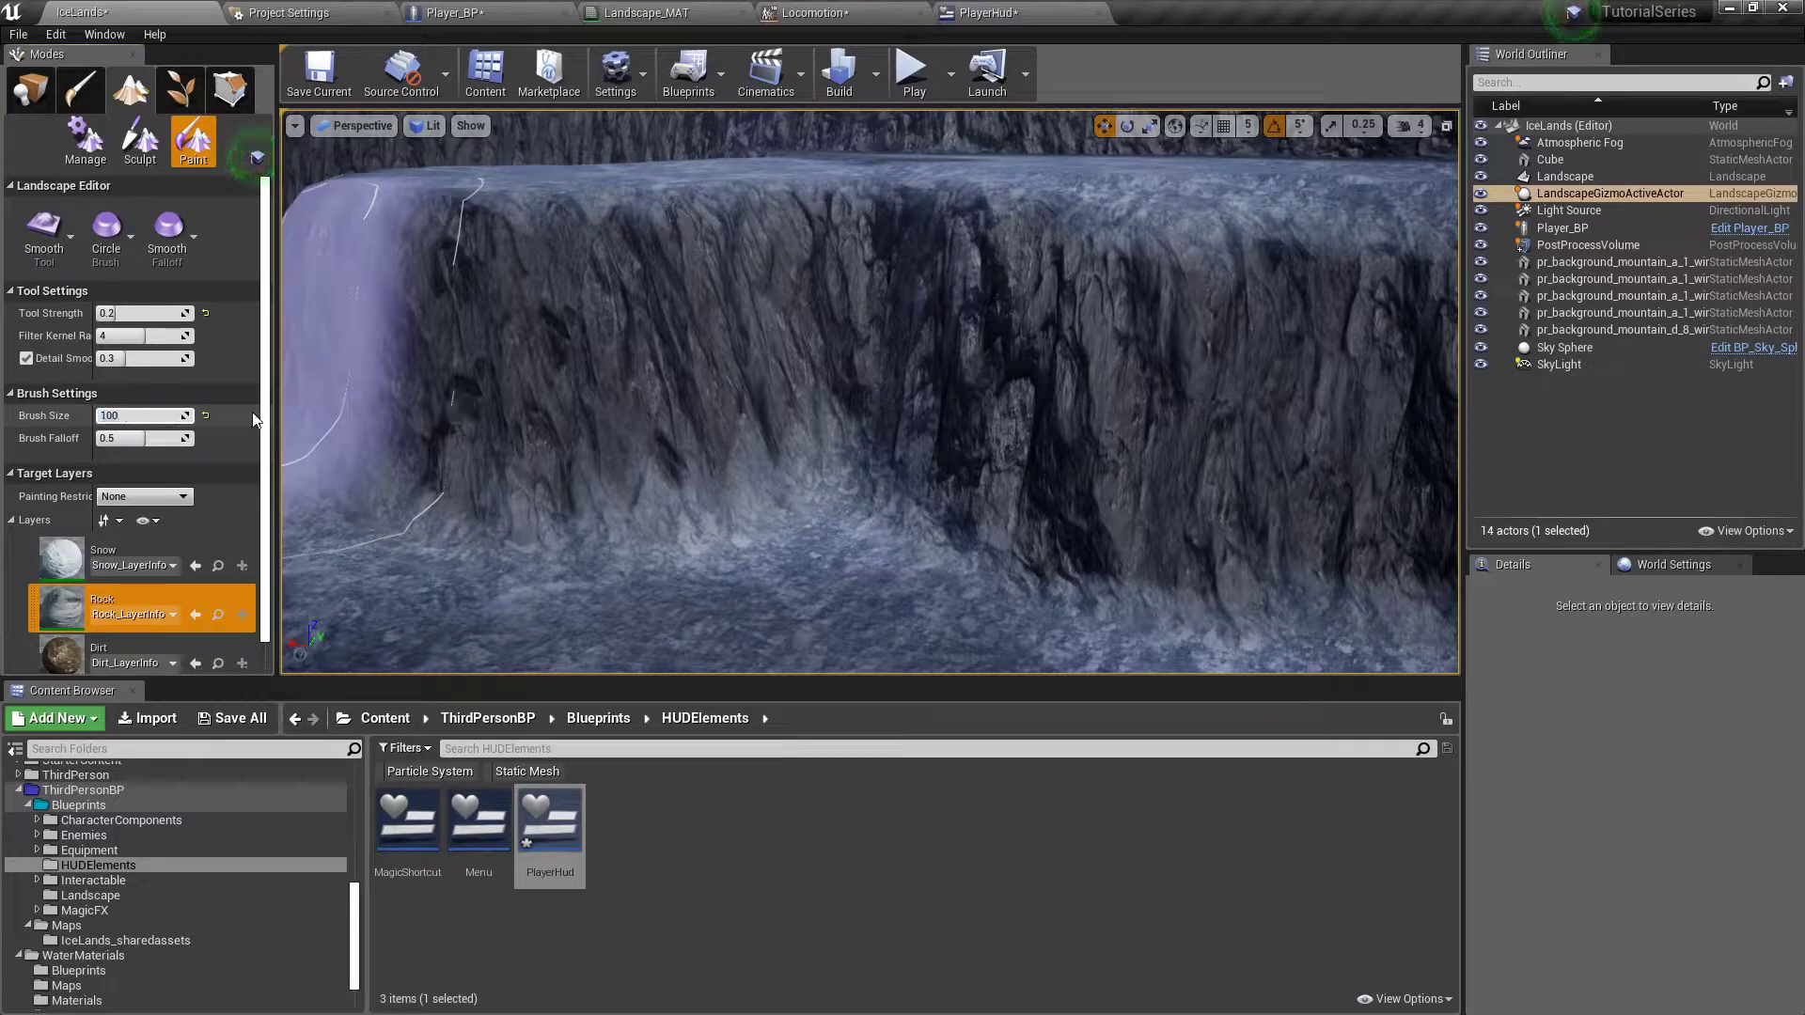
text(100)
key(Return)
click(188, 606)
drag(122, 313, 193, 313)
mouse_move(770, 419)
mouse_down()
mouse_move(596, 497)
mouse_move(804, 470)
mouse_up()
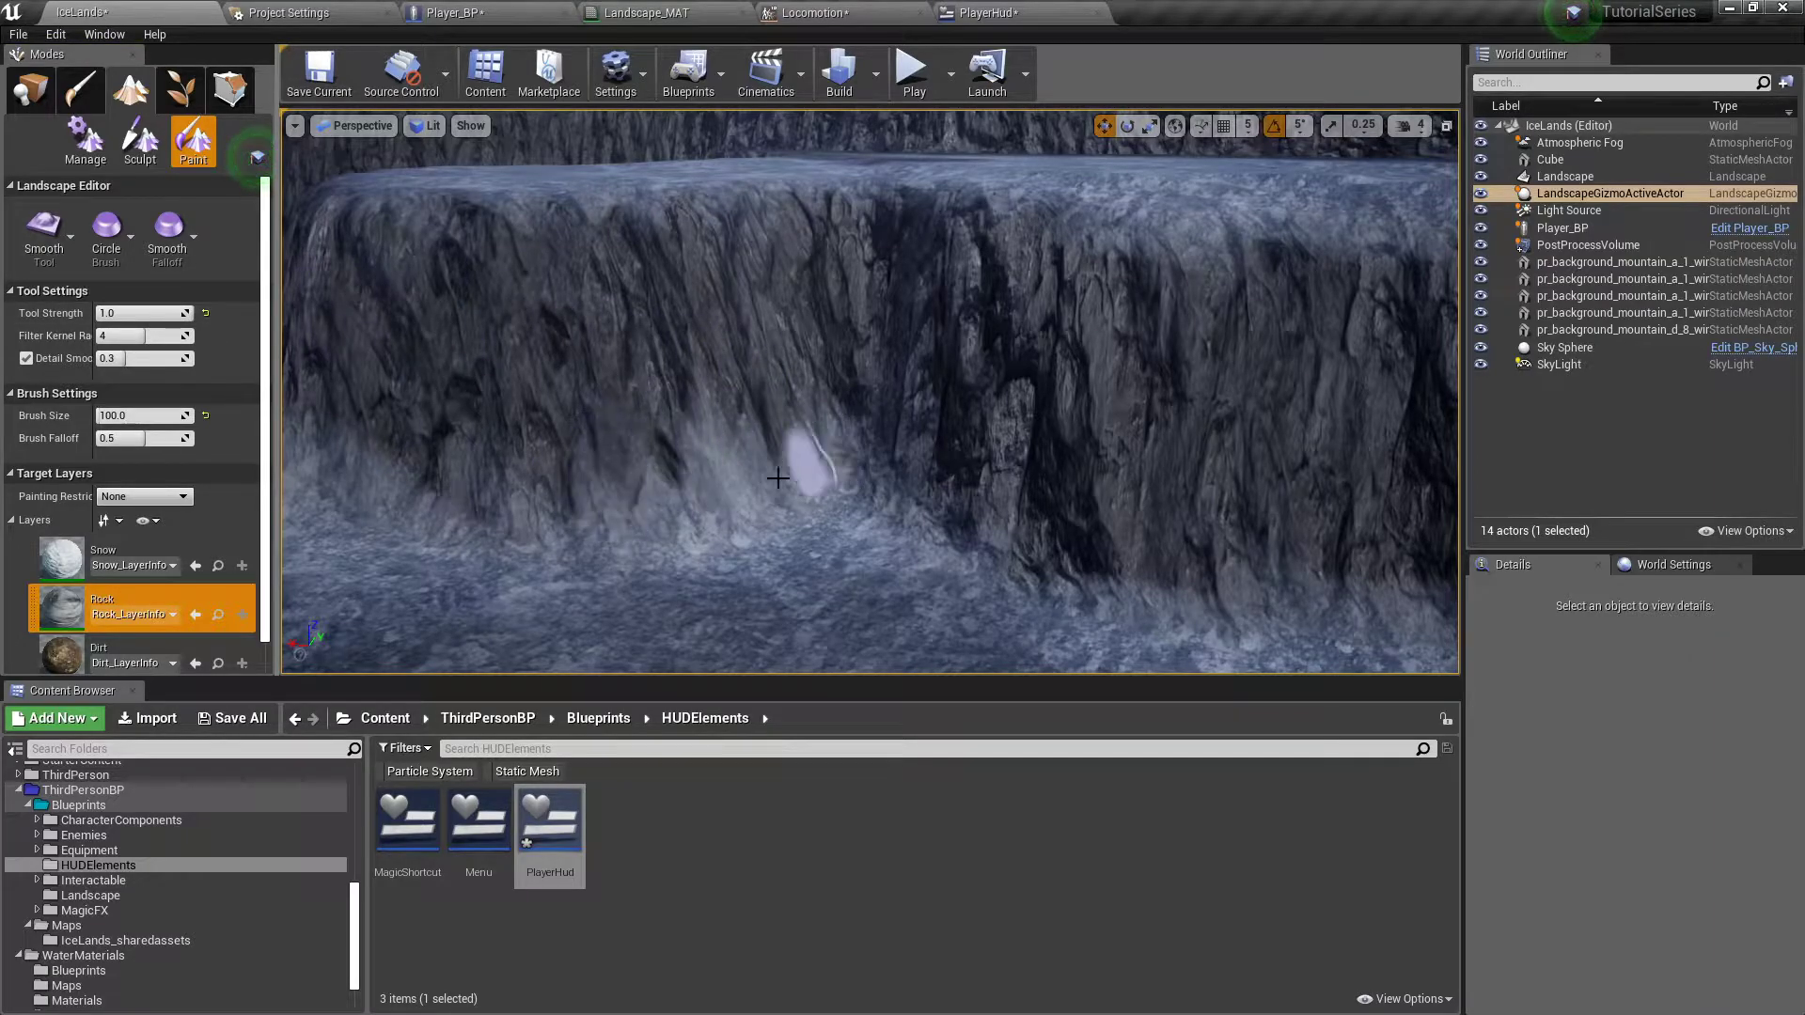
click(44, 235)
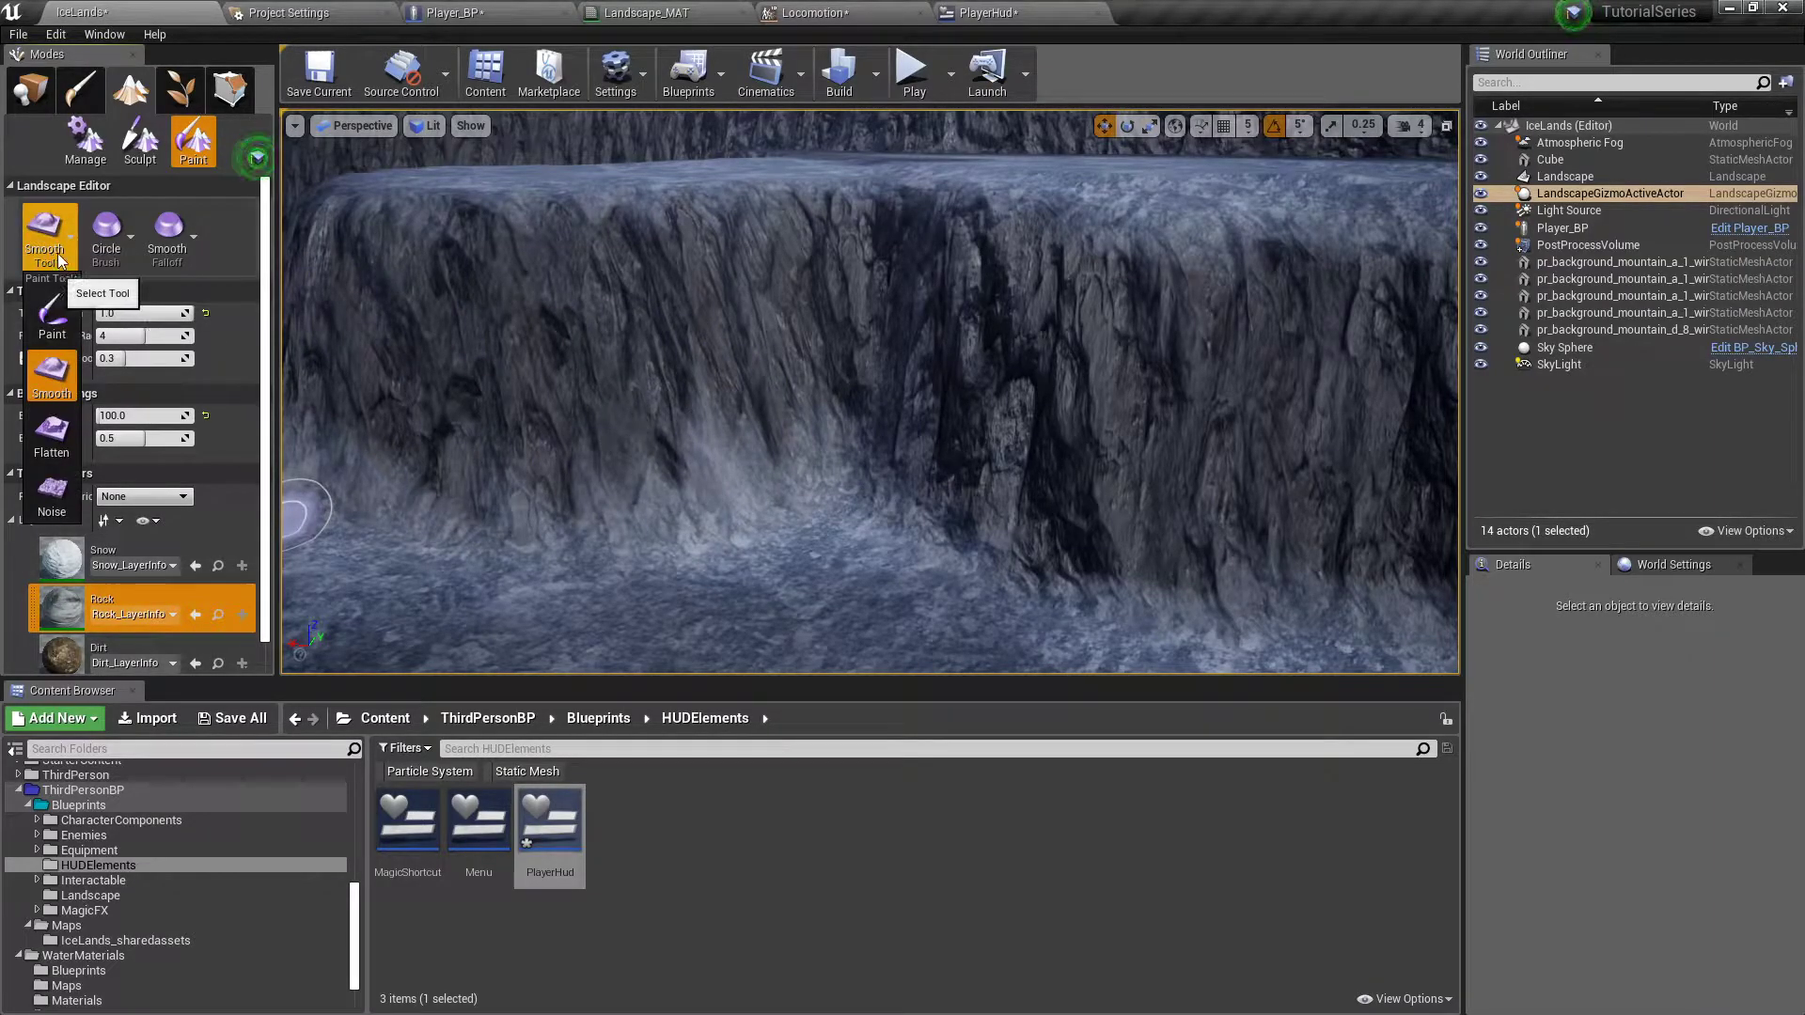
click(51, 310)
- Paint rock over the snowy cliff bases of the highest terrace and around the lower terraces
mouse_move(597, 523)
right_down()
mouse_move(602, 564)
mouse_move(841, 483)
right_up()
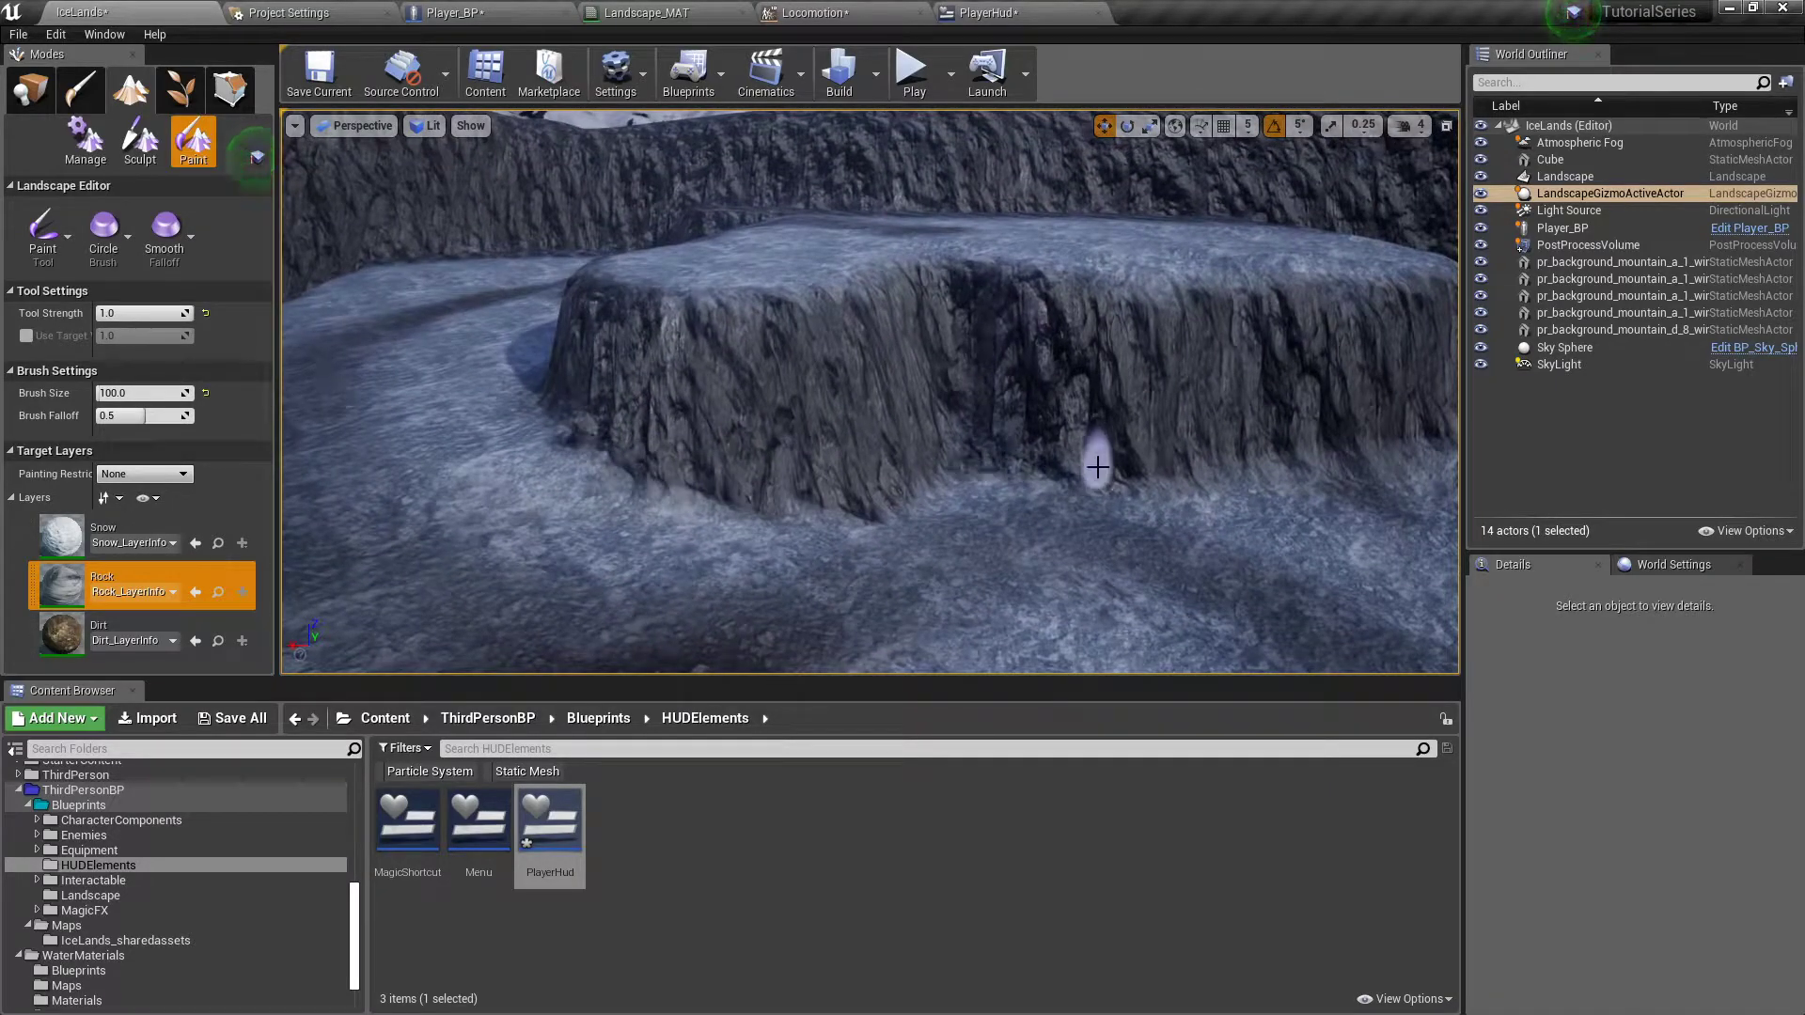
right_drag(1078, 291, 785, 299)
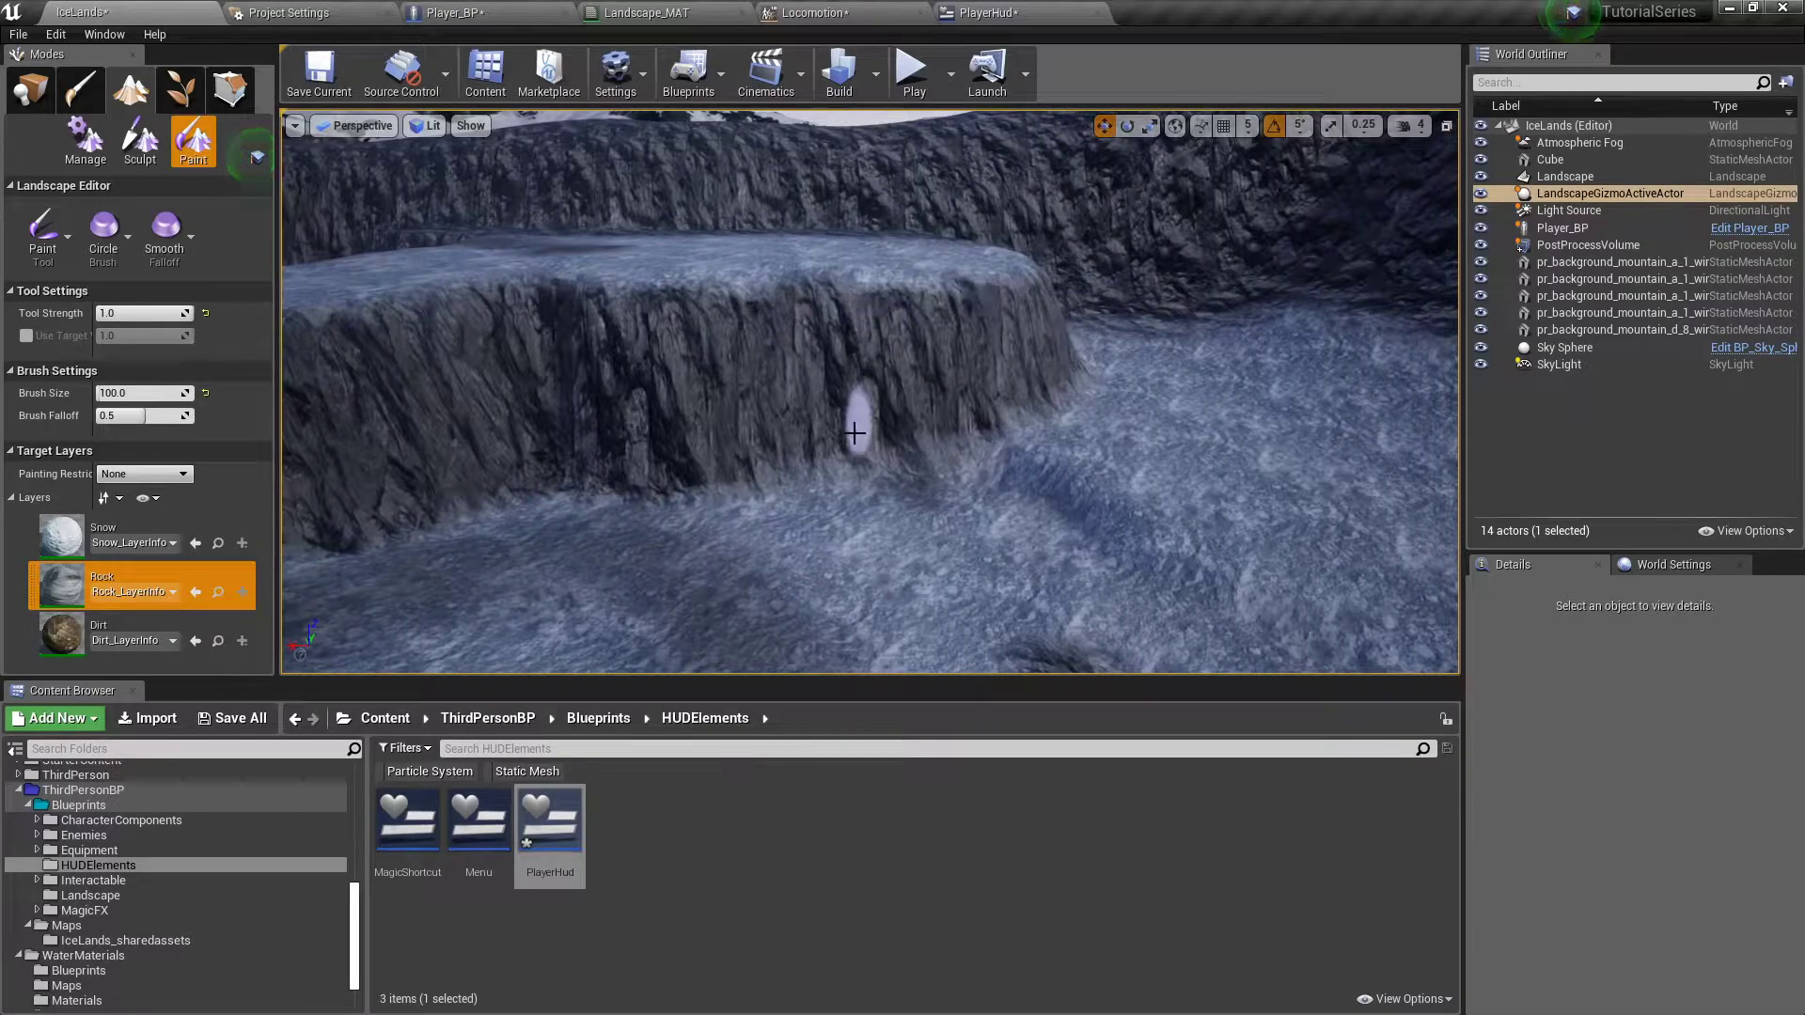
right_drag(824, 472, 833, 455)
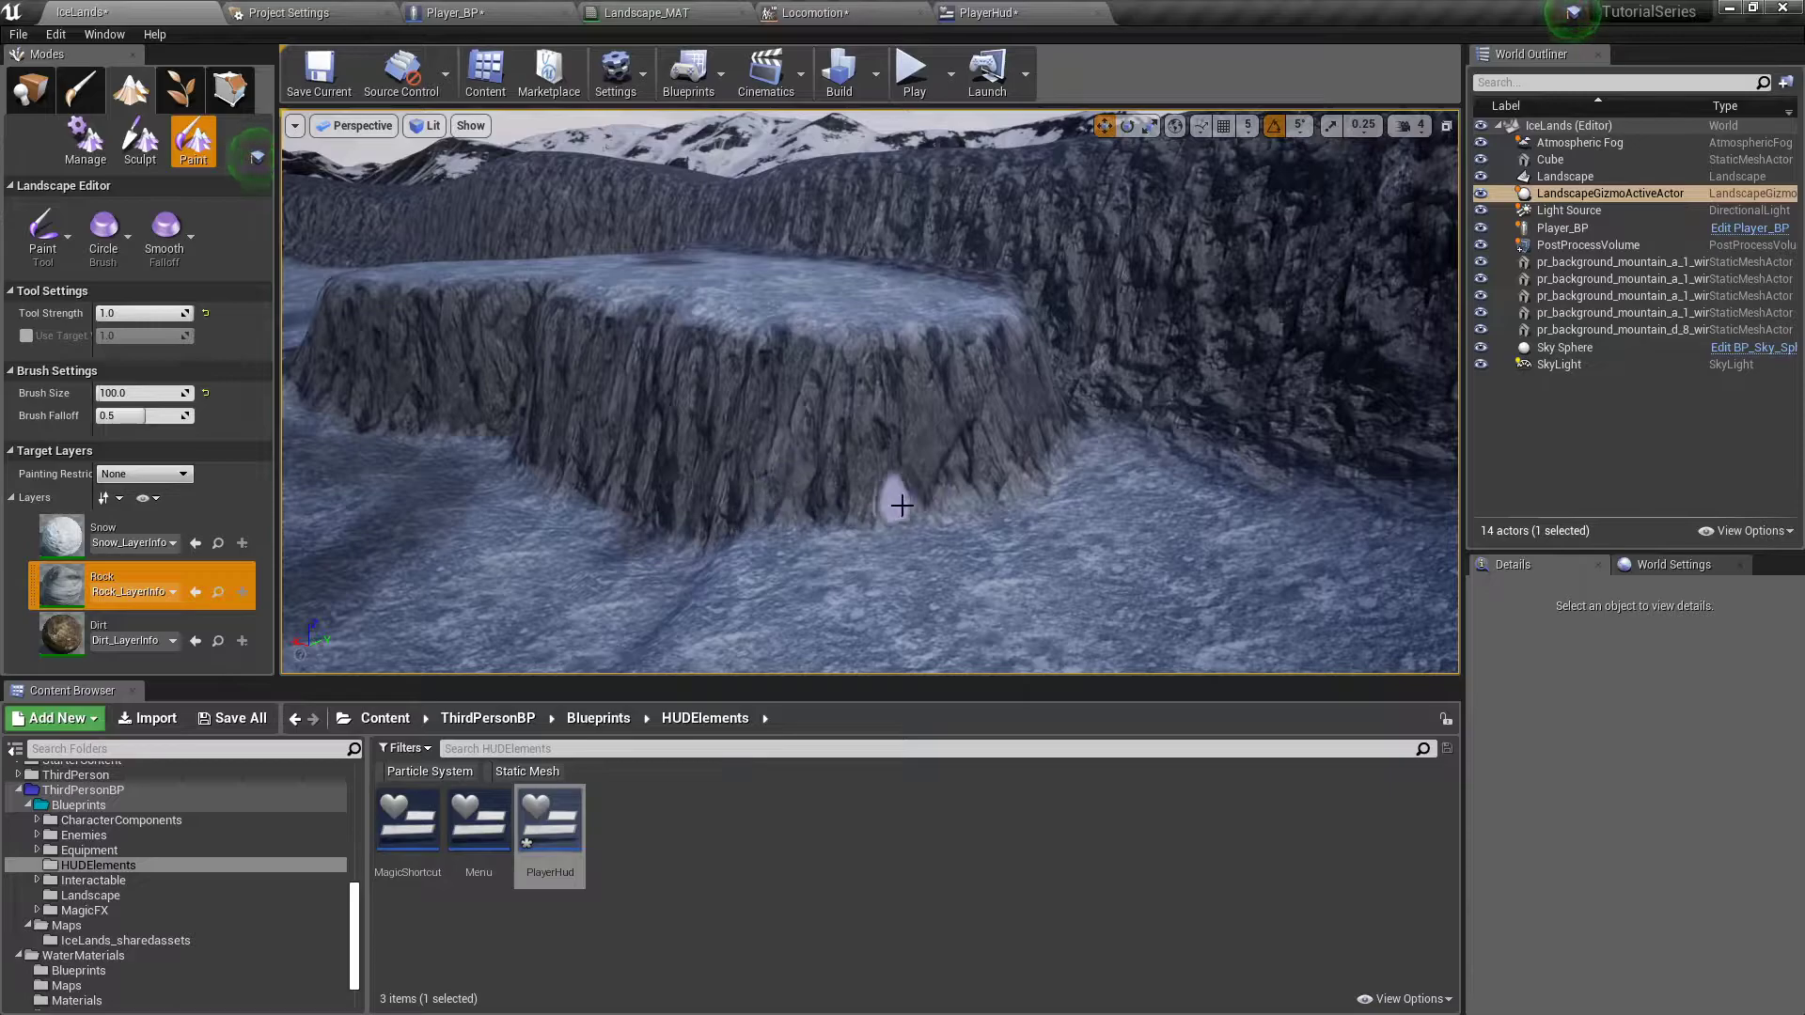
mouse_move(1039, 456)
right_down()
mouse_move(900, 481)
mouse_move(1121, 482)
right_up()
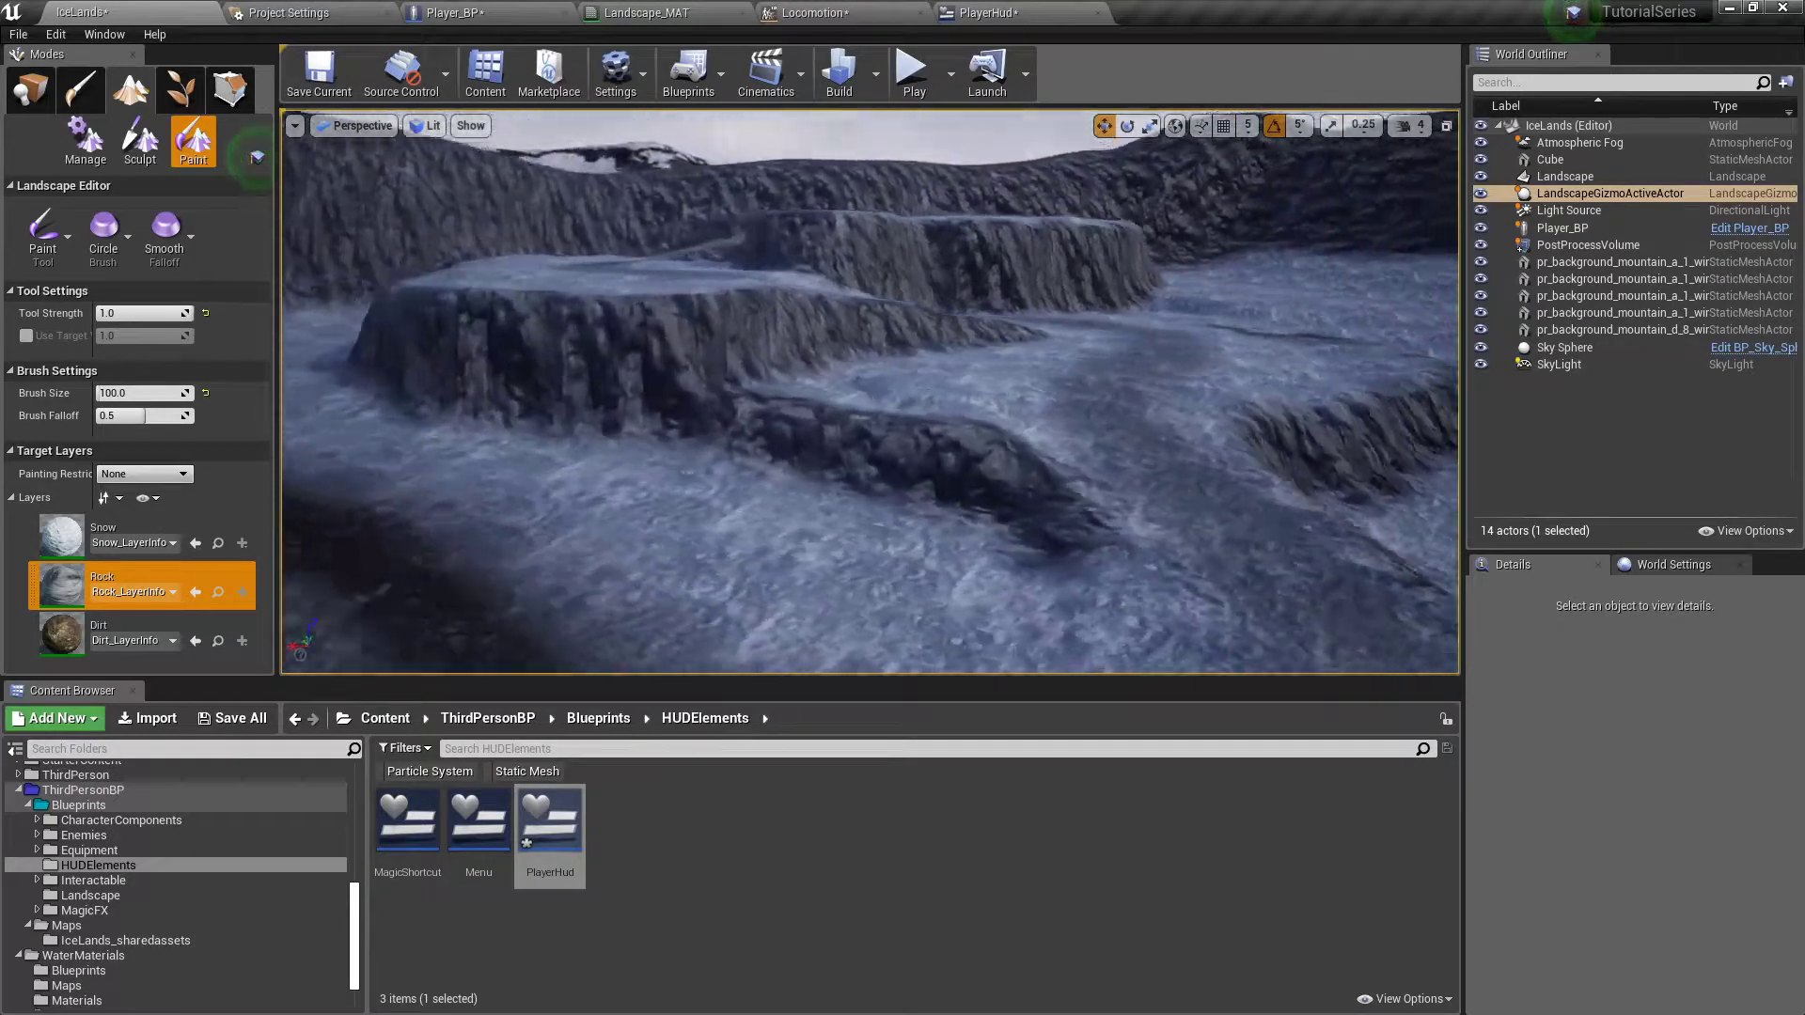
mouse_move(753, 467)
right_down()
mouse_move(763, 602)
mouse_move(780, 555)
right_up()
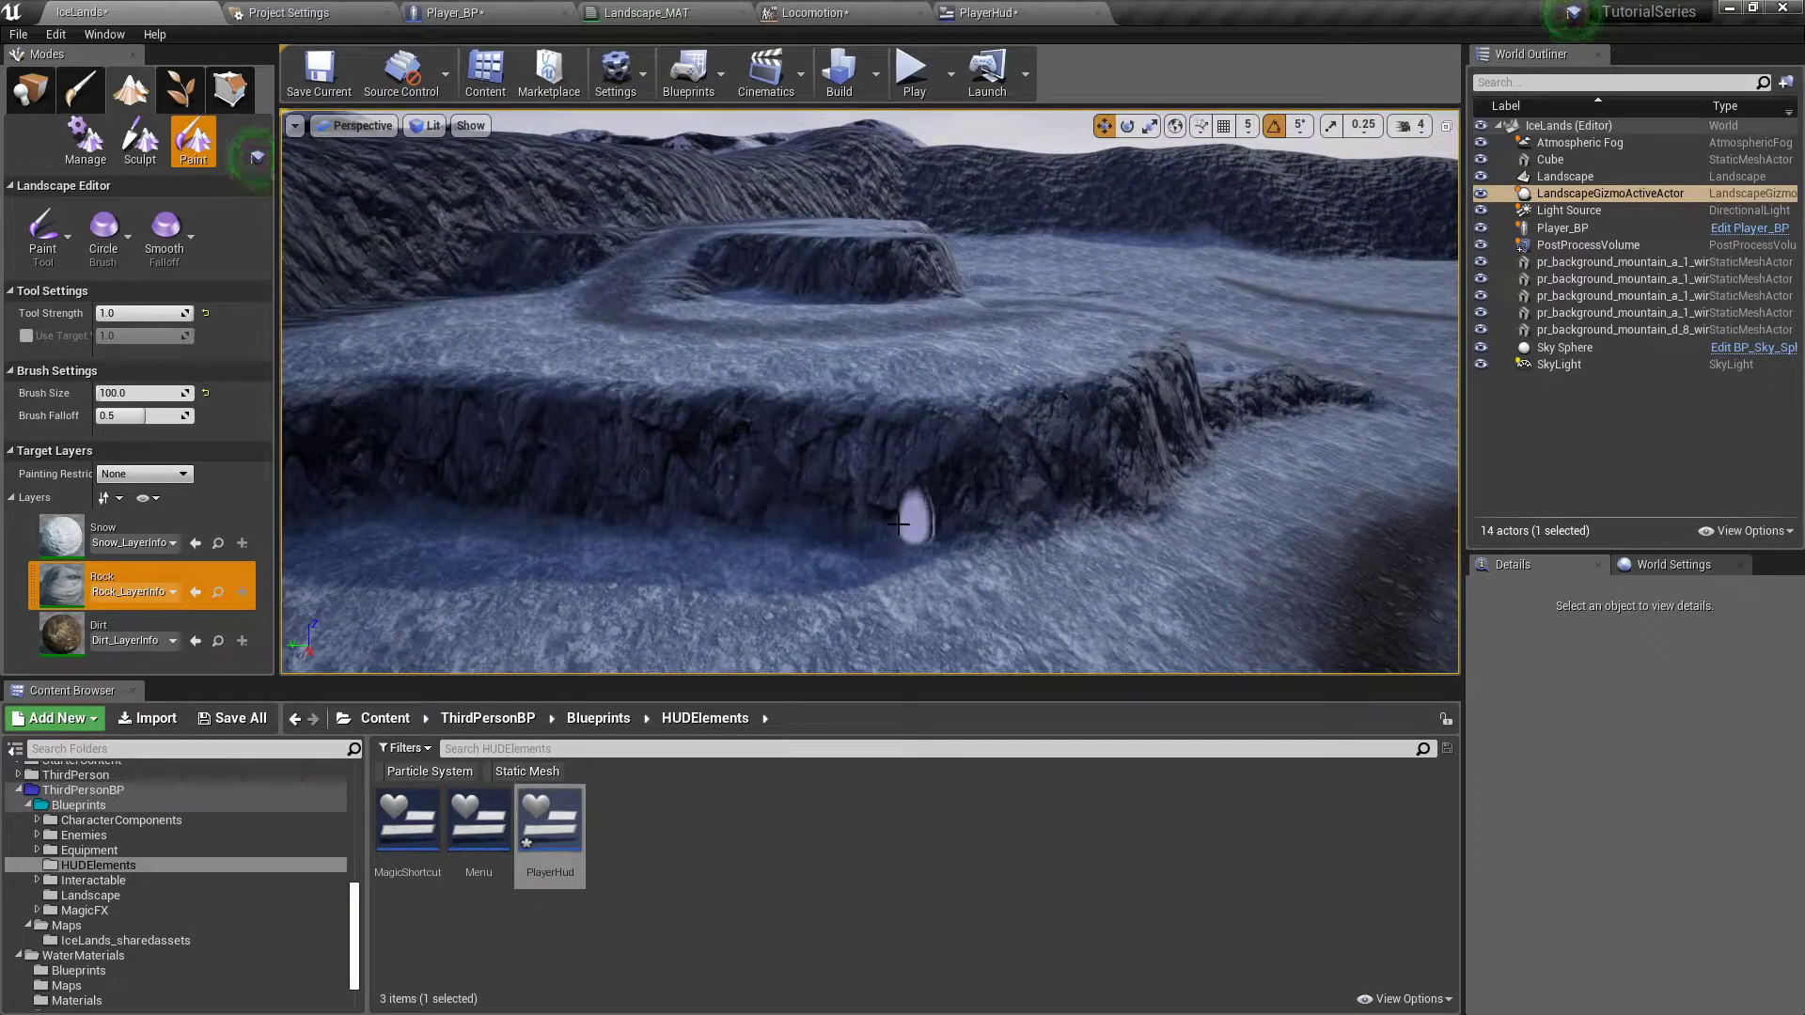
mouse_move(1025, 488)
right_down()
mouse_move(1019, 472)
mouse_move(968, 489)
mouse_move(639, 482)
mouse_move(1019, 483)
right_up()
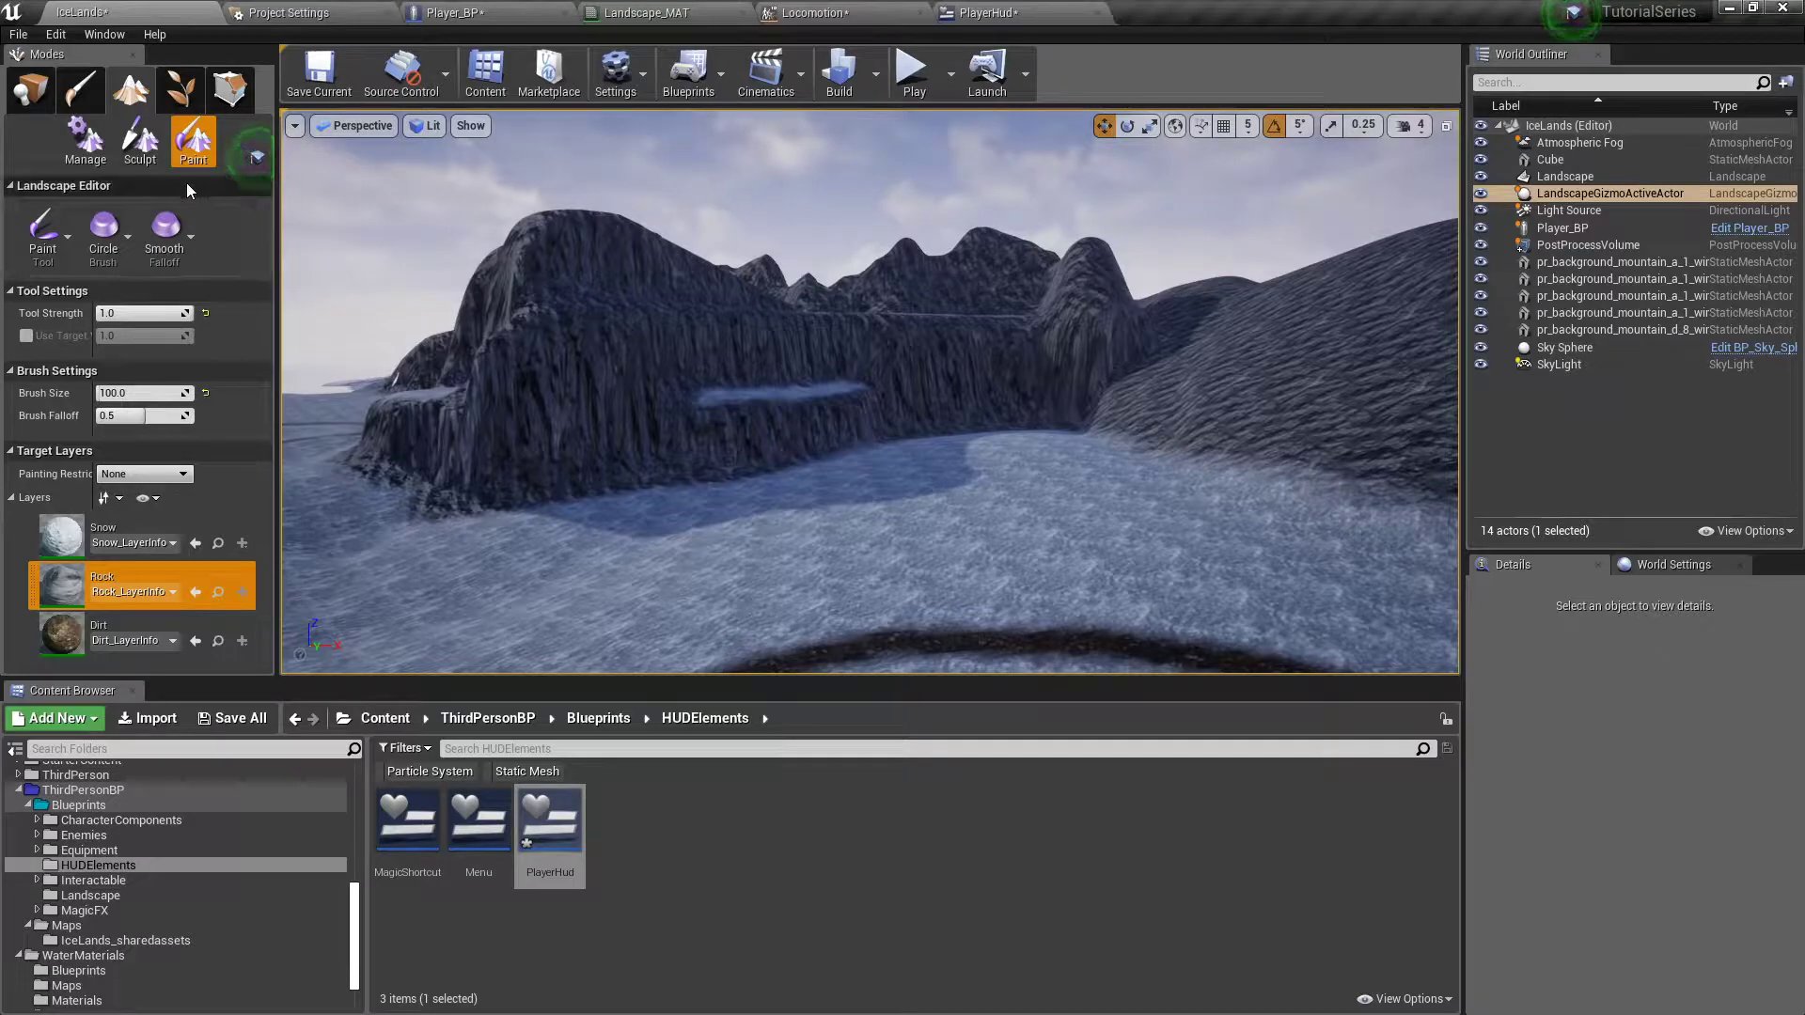
- Leave landscape editing and search the whole Content folder for "tree", filtered to static meshes
click(29, 89)
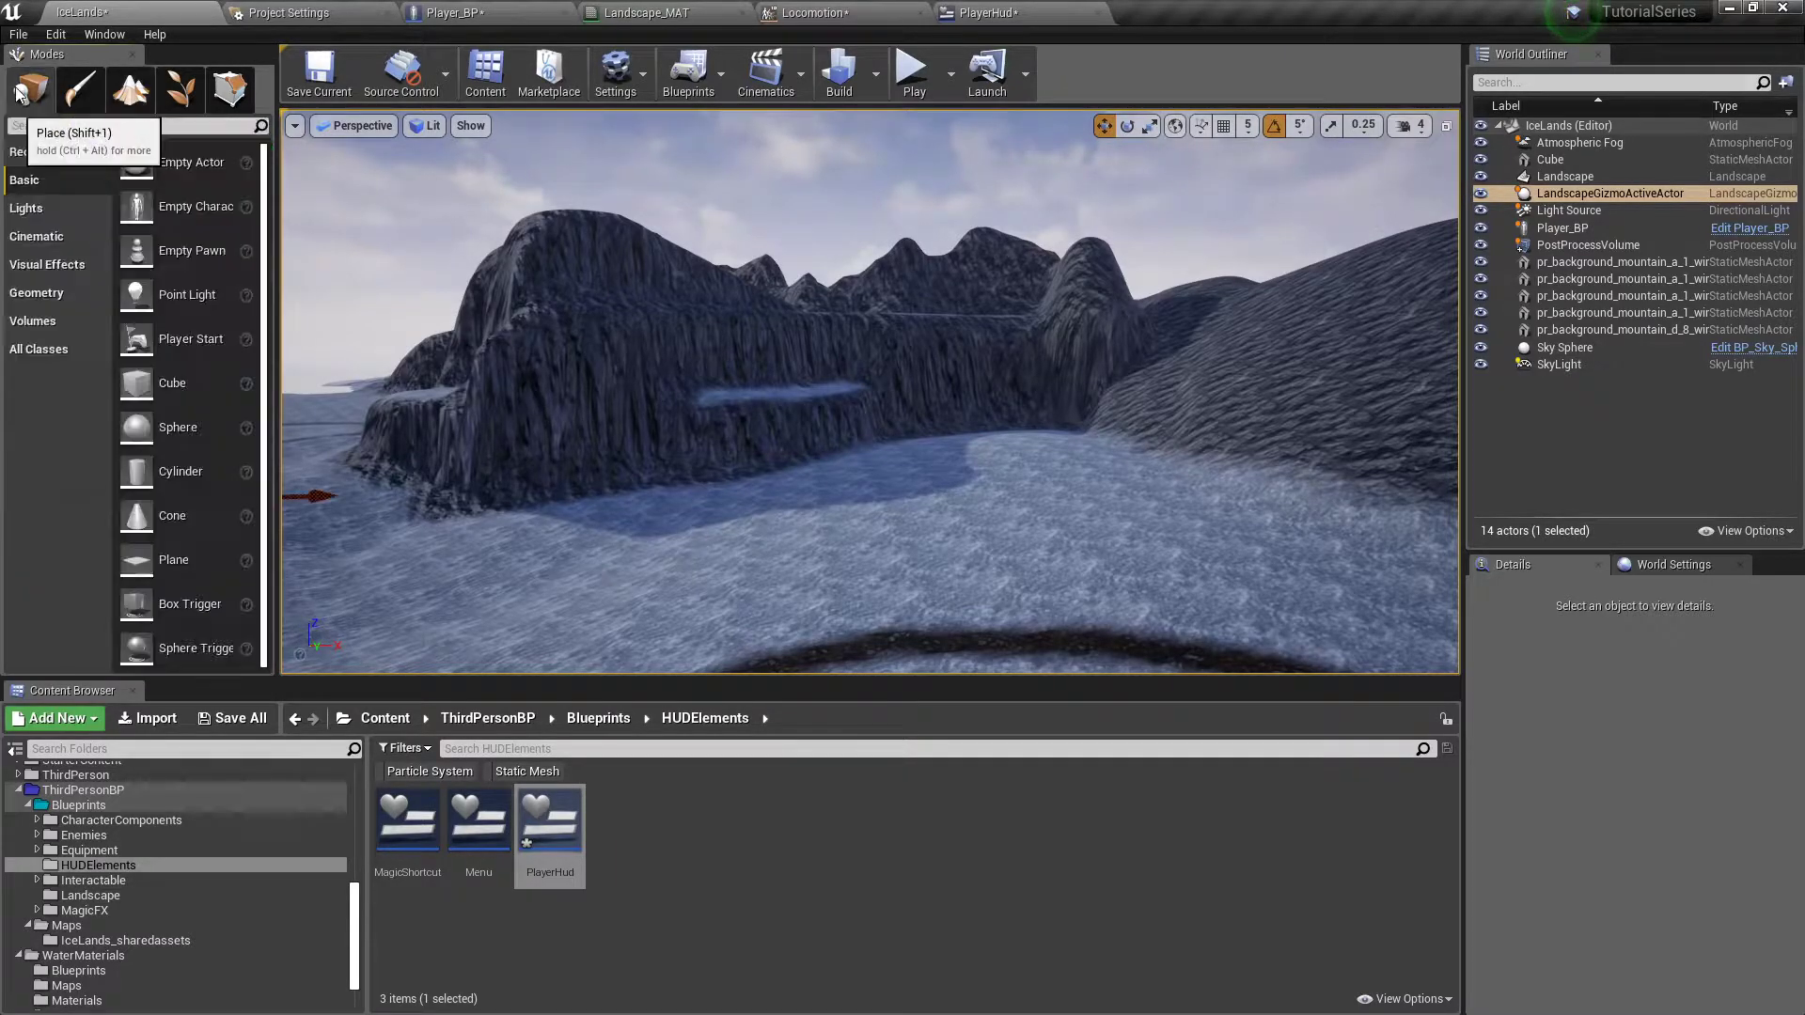
scroll(347, 950, up, 10)
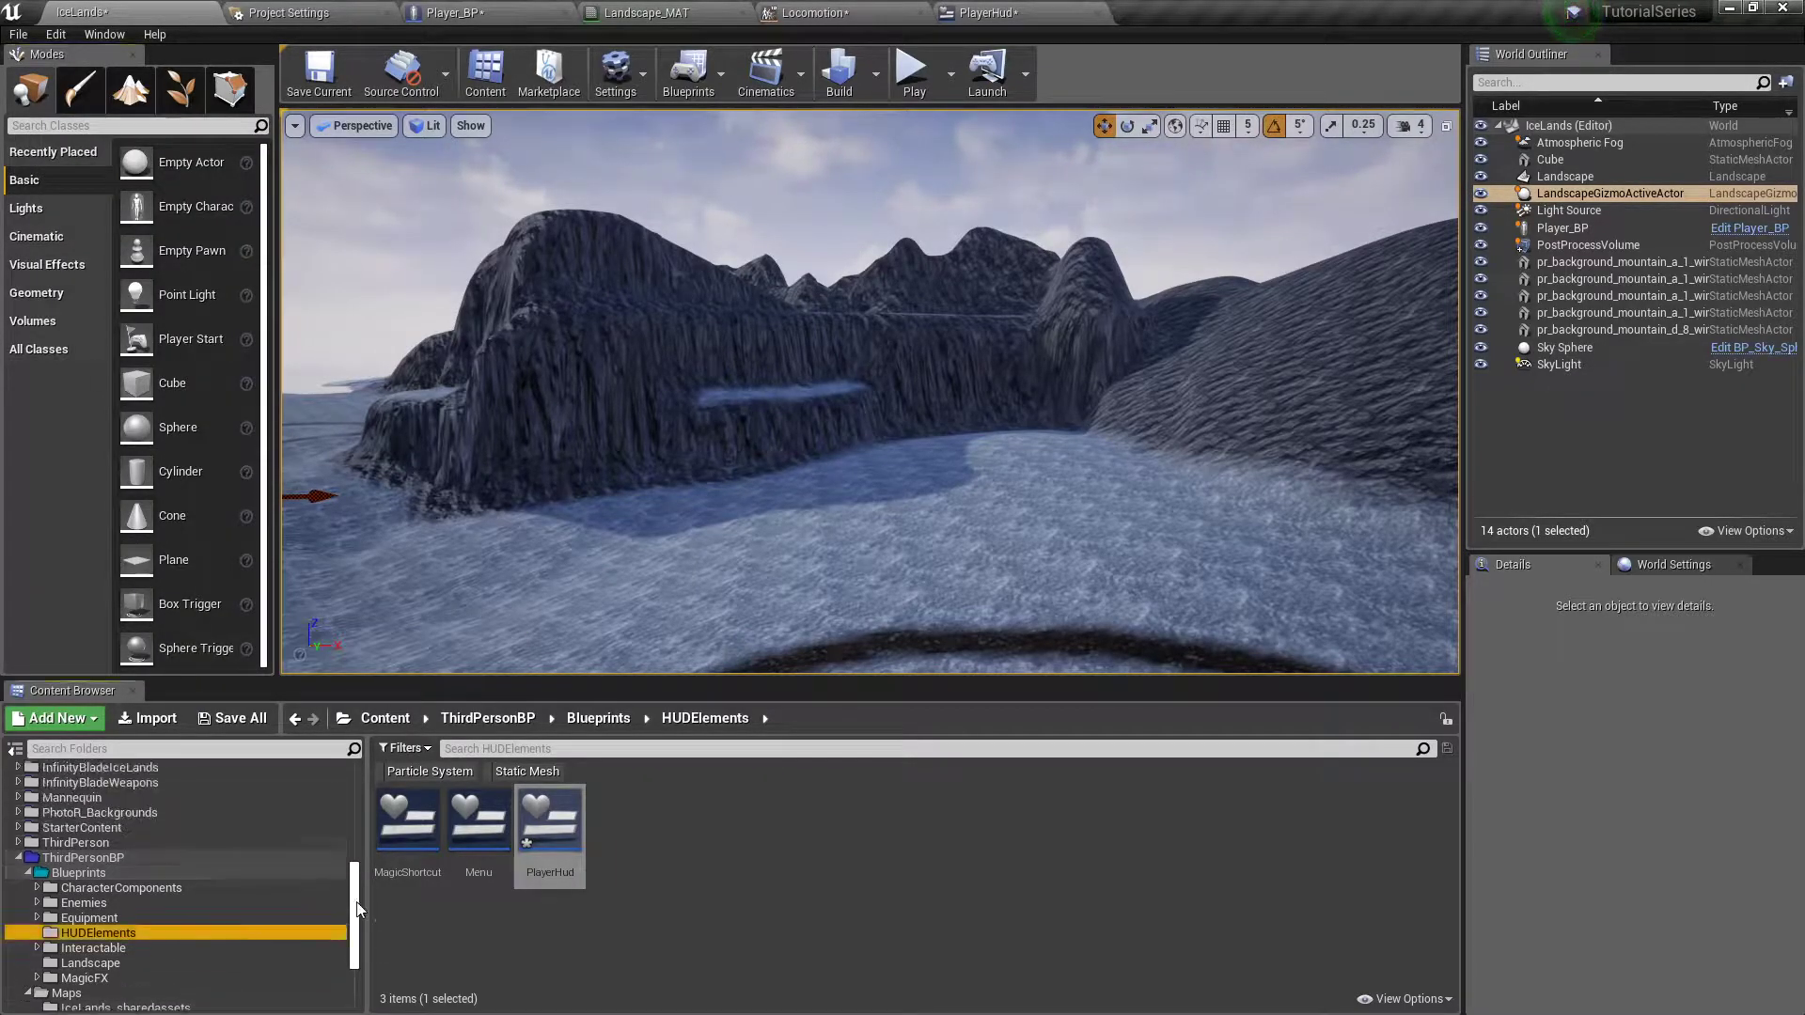
click(58, 774)
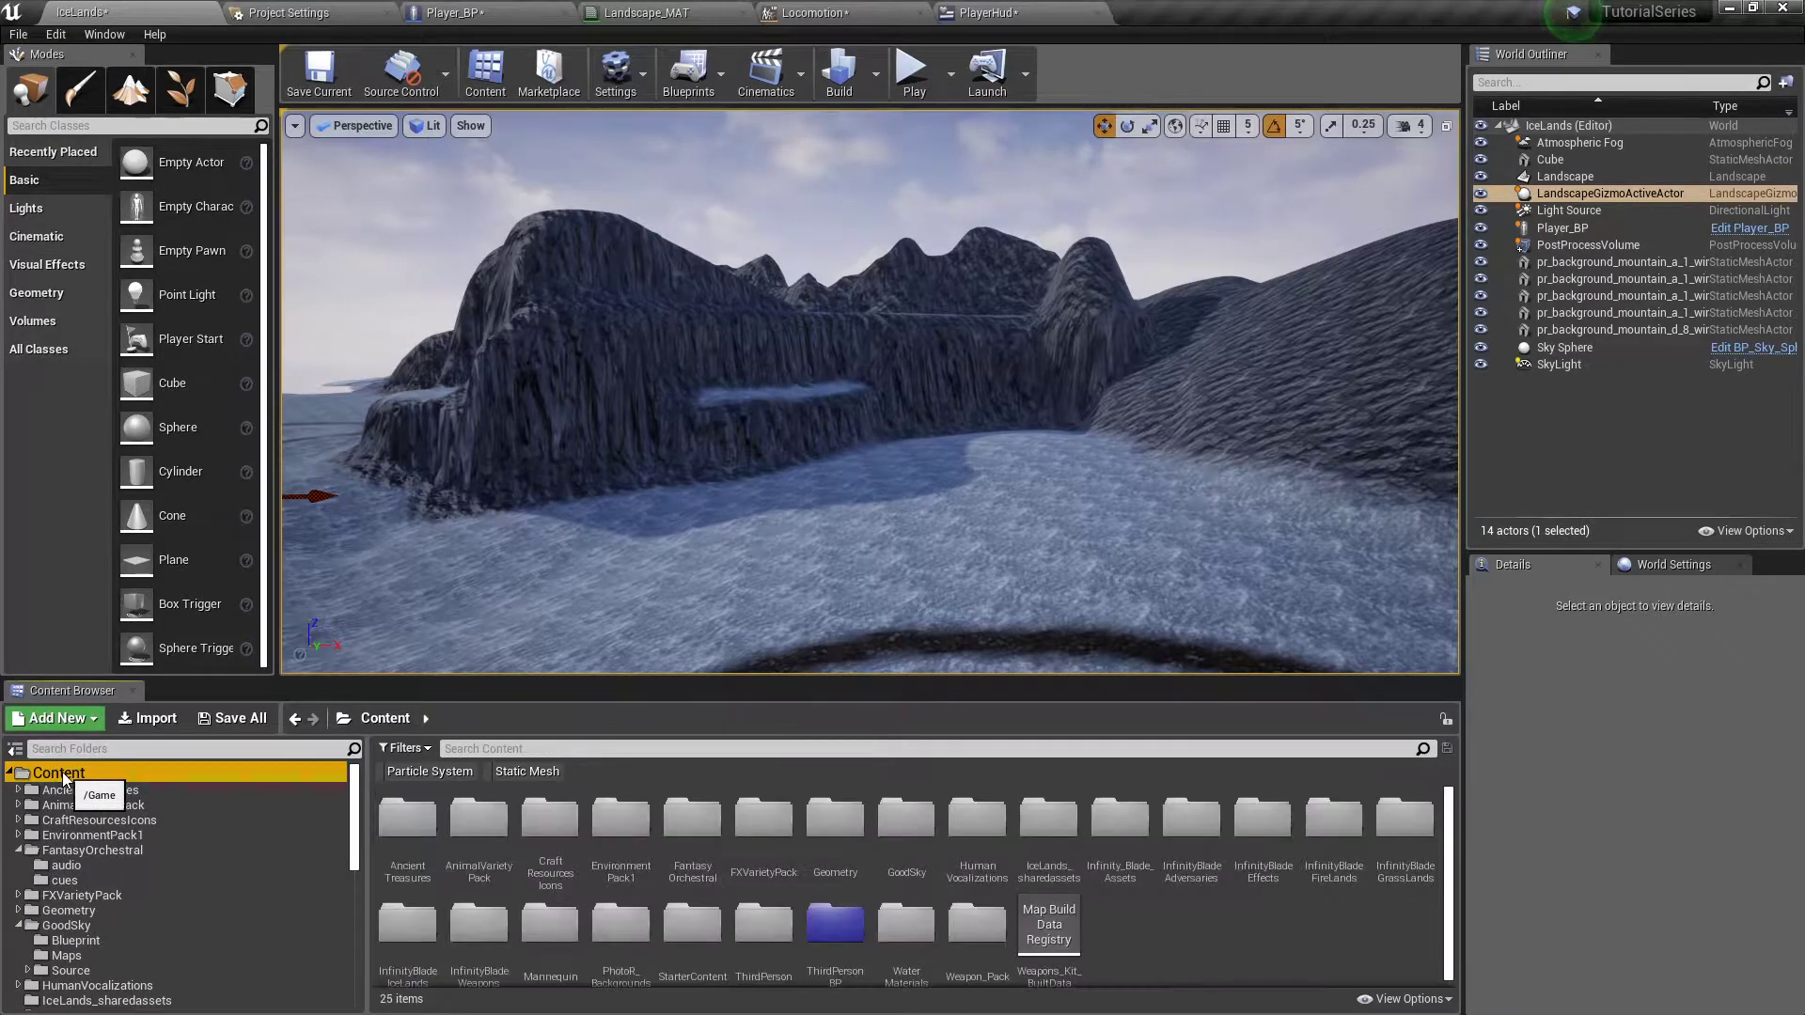
click(541, 776)
click(545, 750)
text(tree)
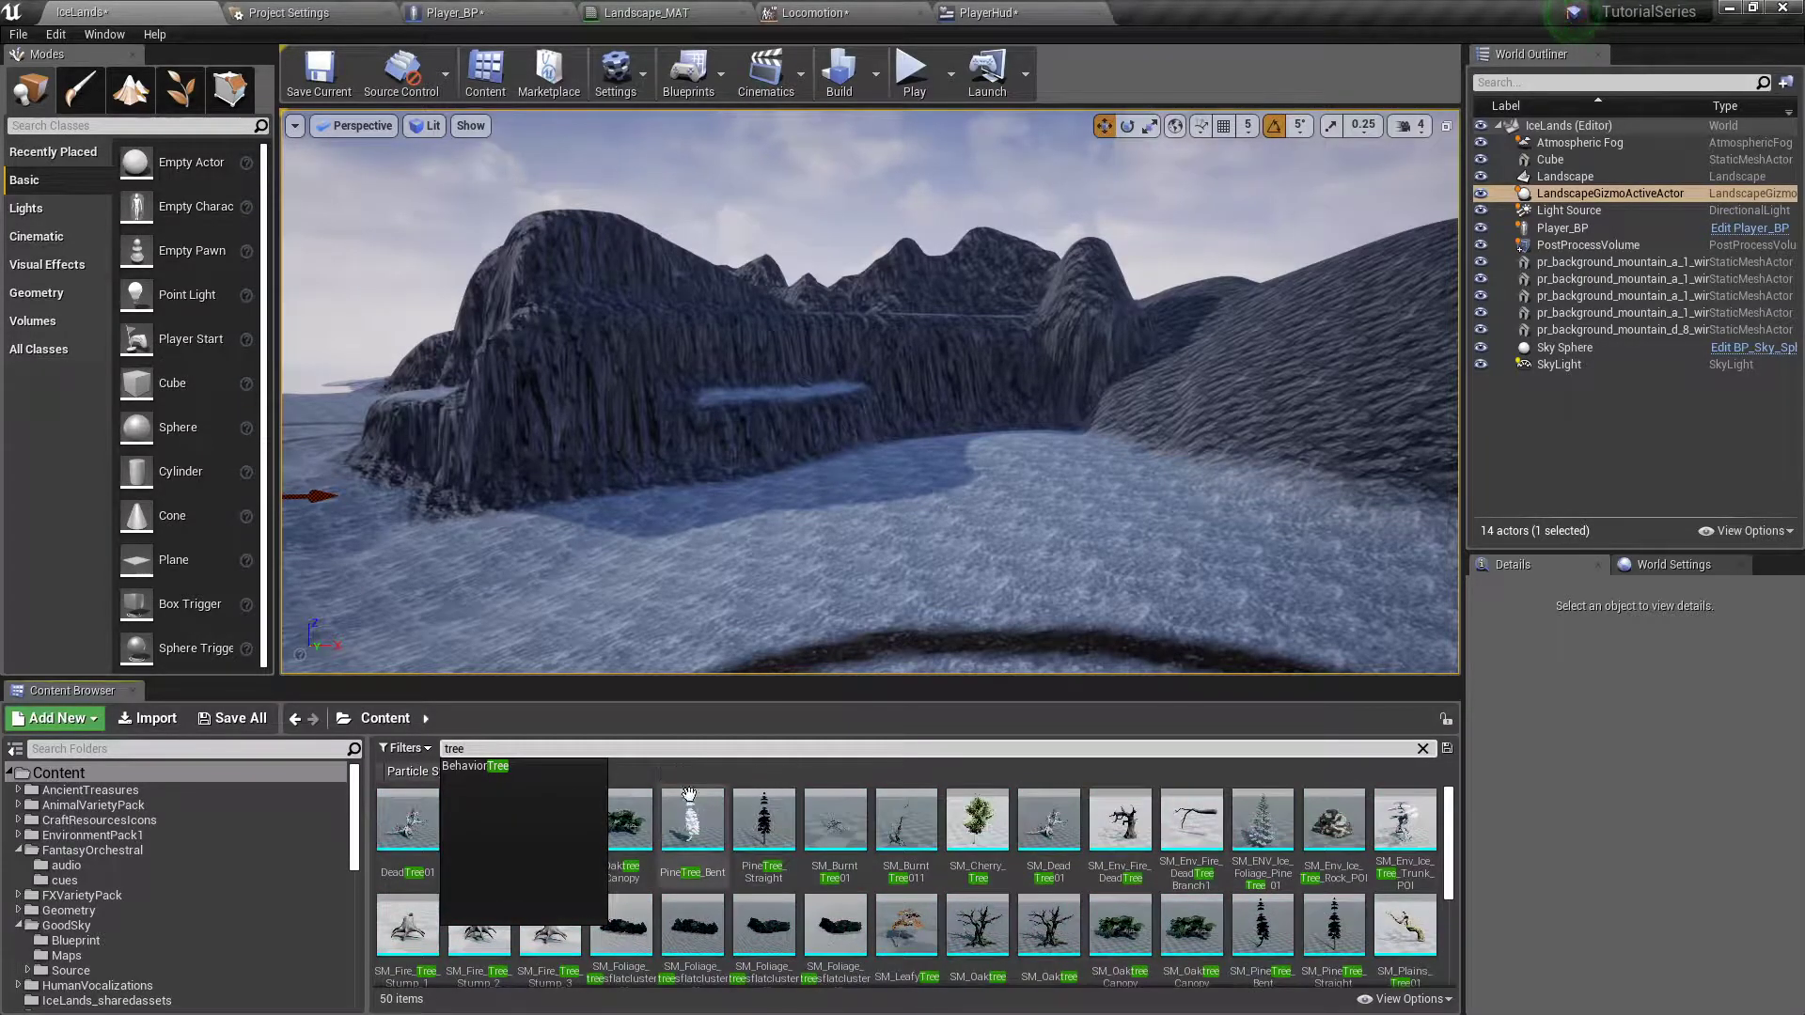
mouse_move(707, 820)
click(712, 771)
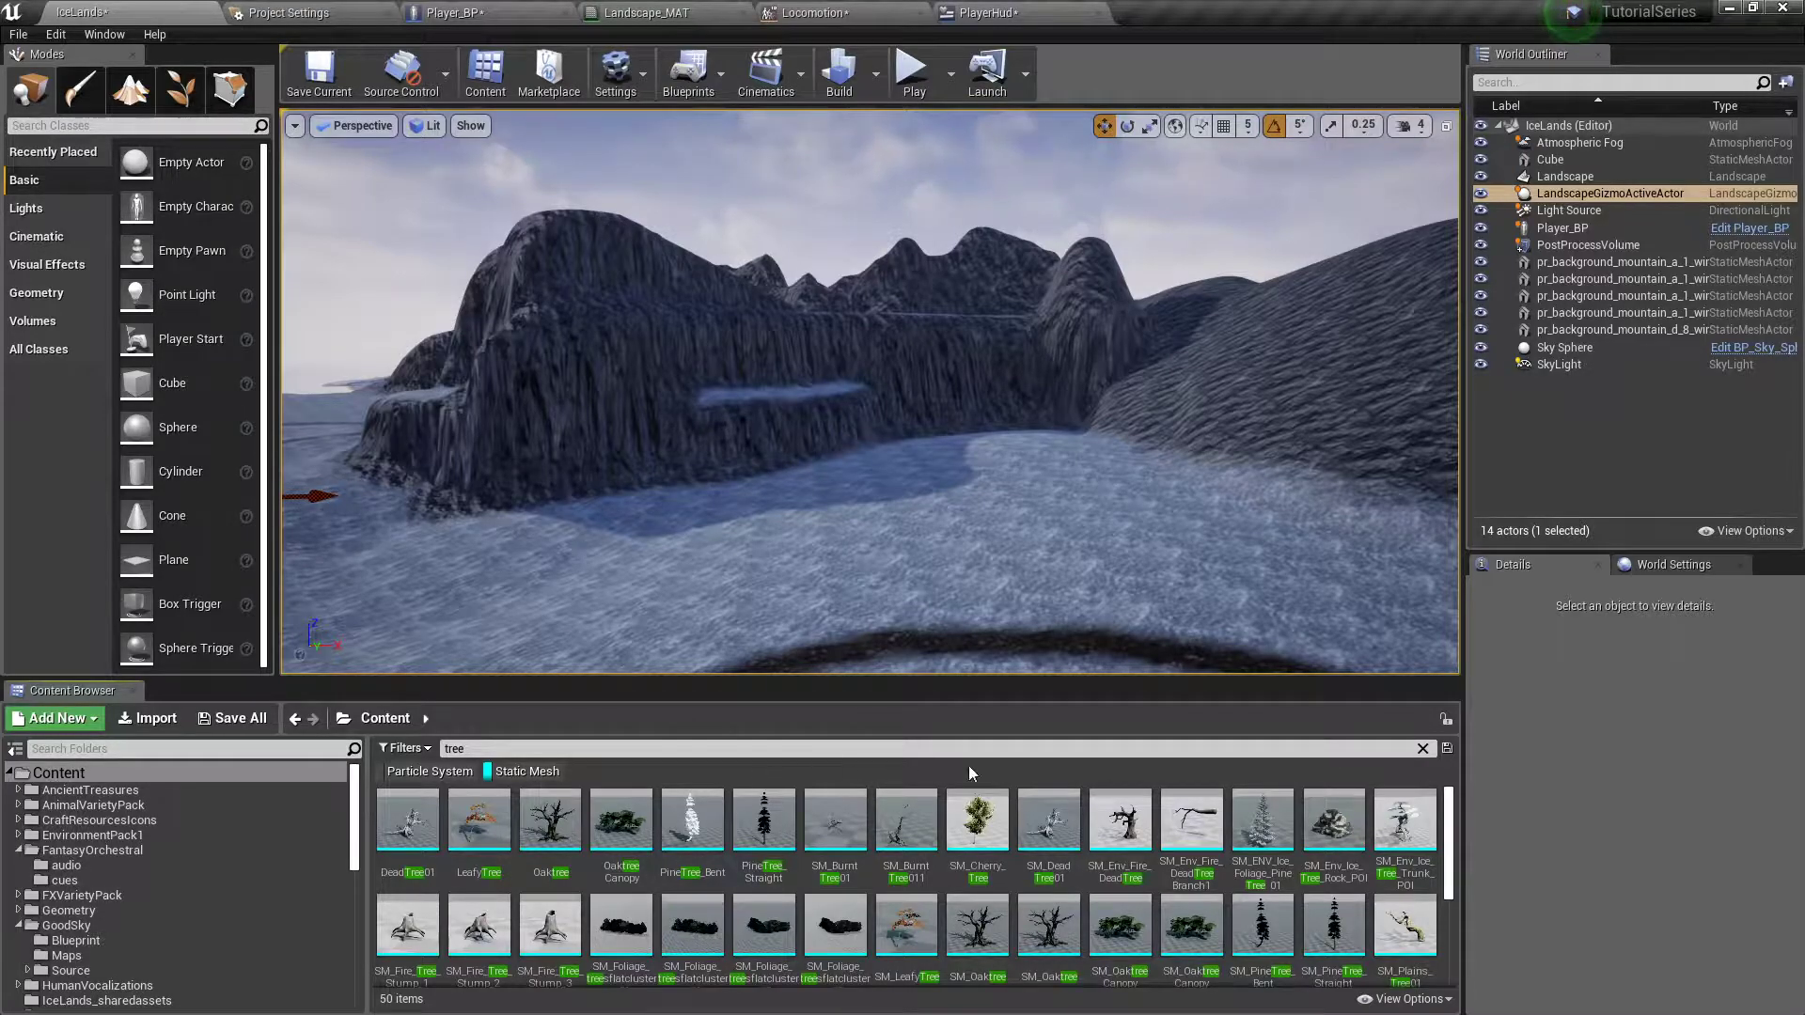
mouse_move(1278, 822)
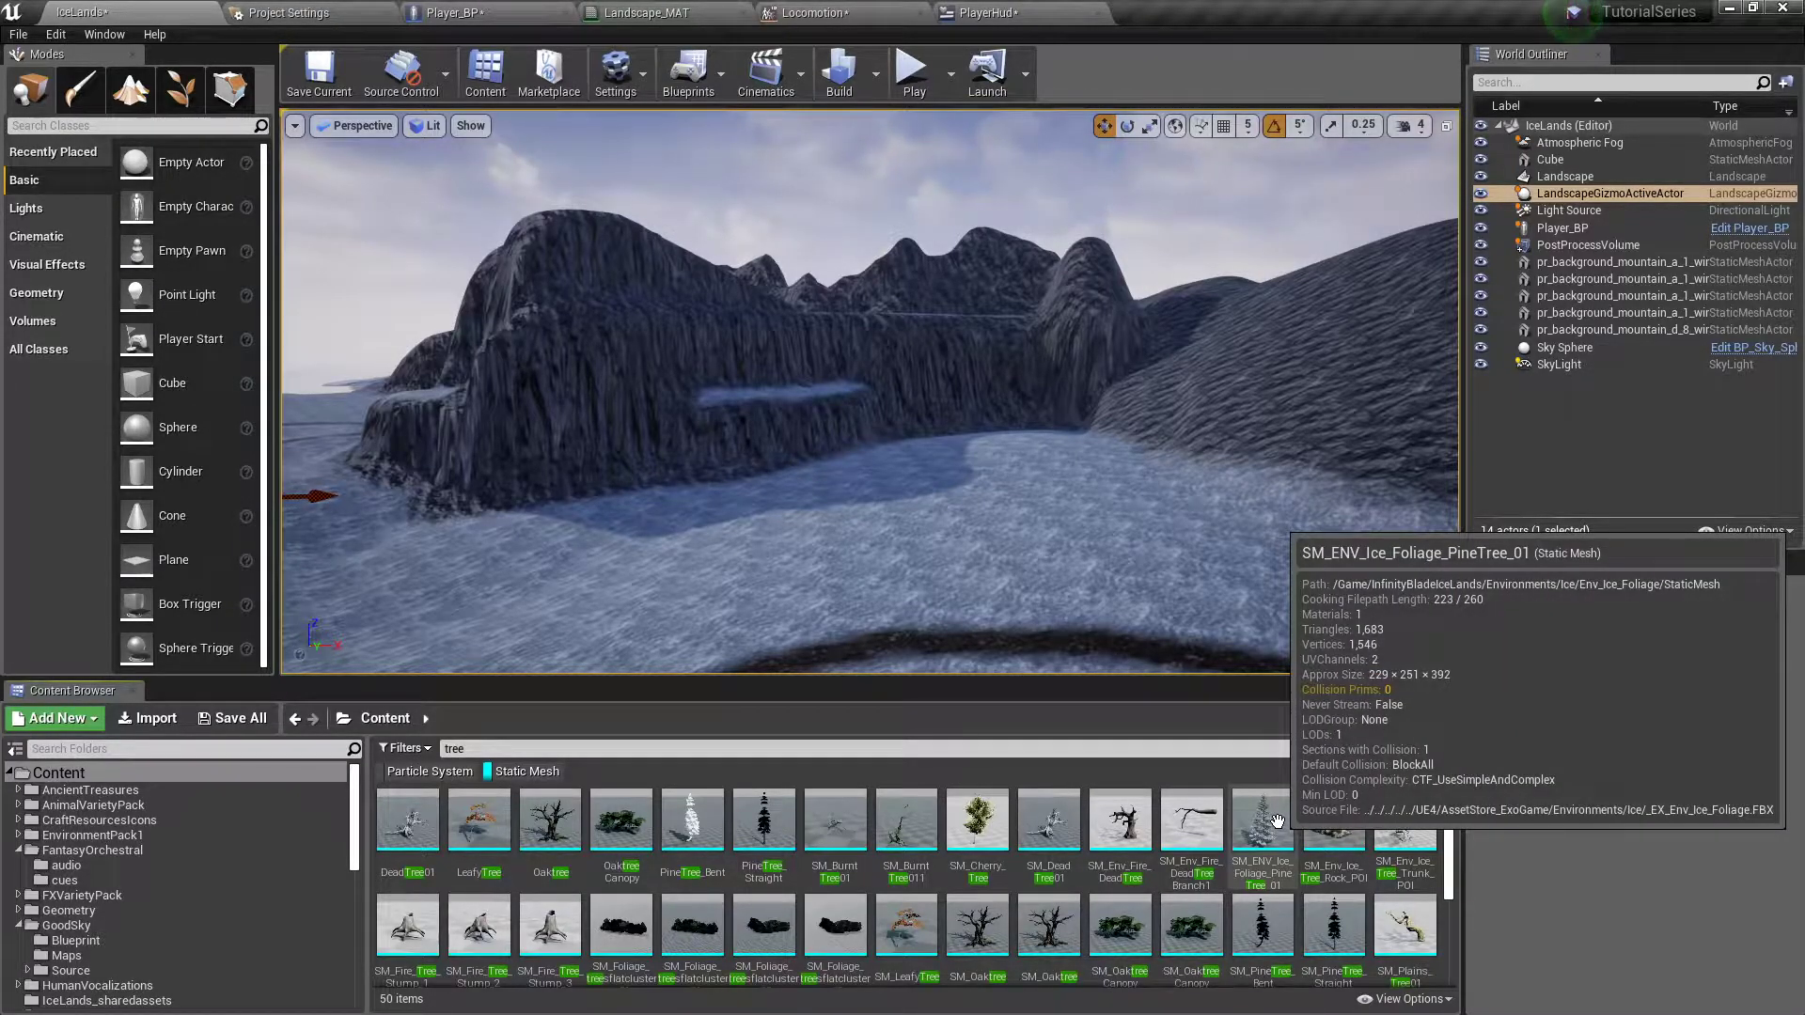
right_click(1277, 822)
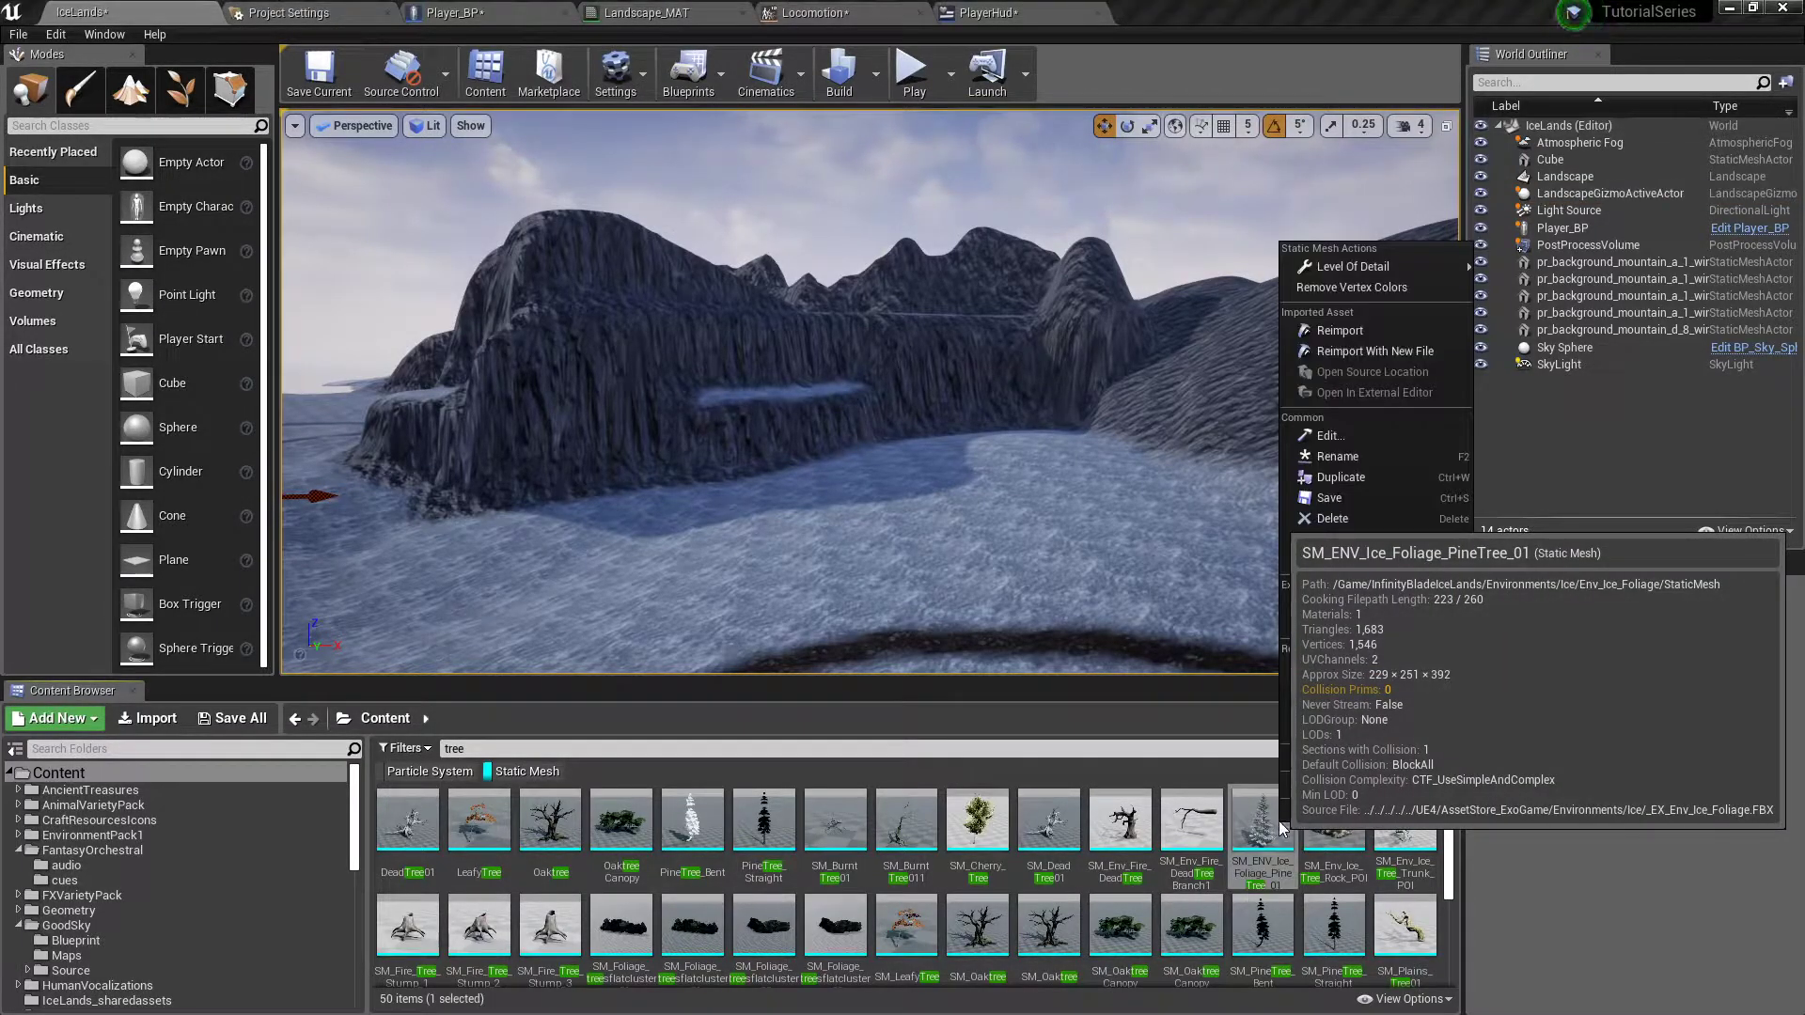
click(1239, 769)
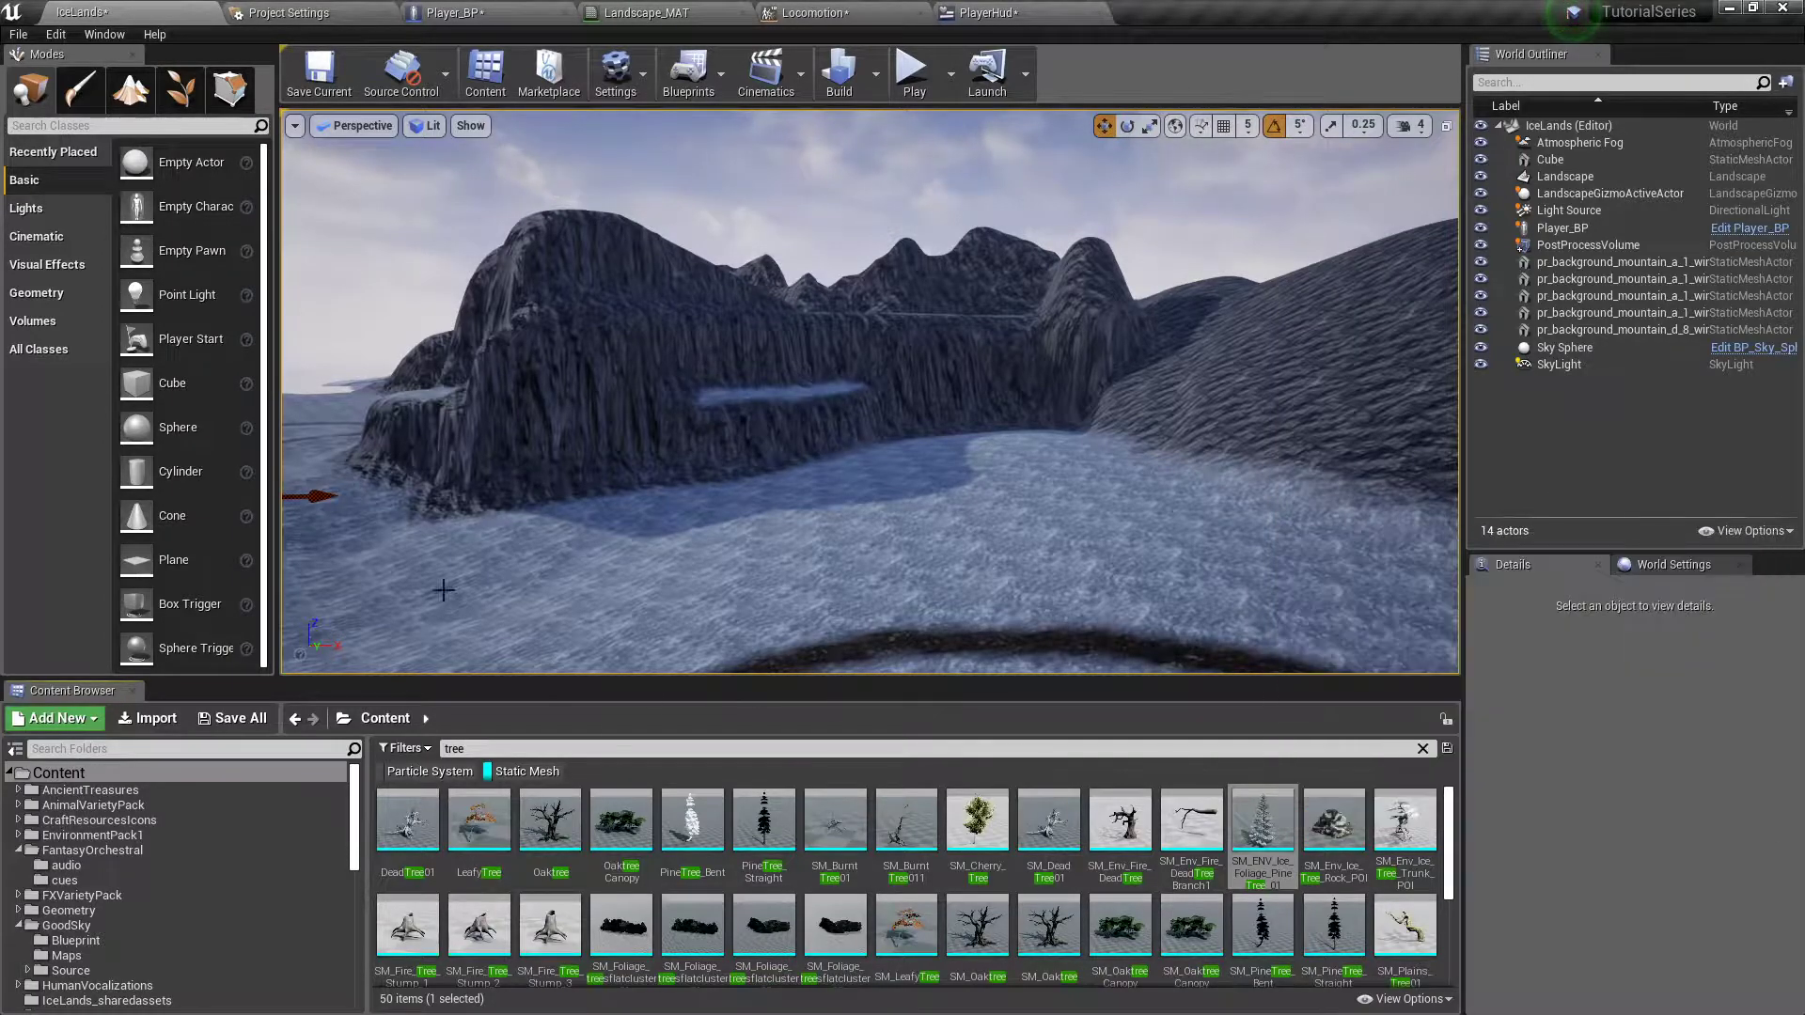
- Switch to foliage painting and add SM_ENV_Ice_Foliage_PineTree_01 and SM_Env_Ice_Tree_Rock_POI as foliage types
click(181, 89)
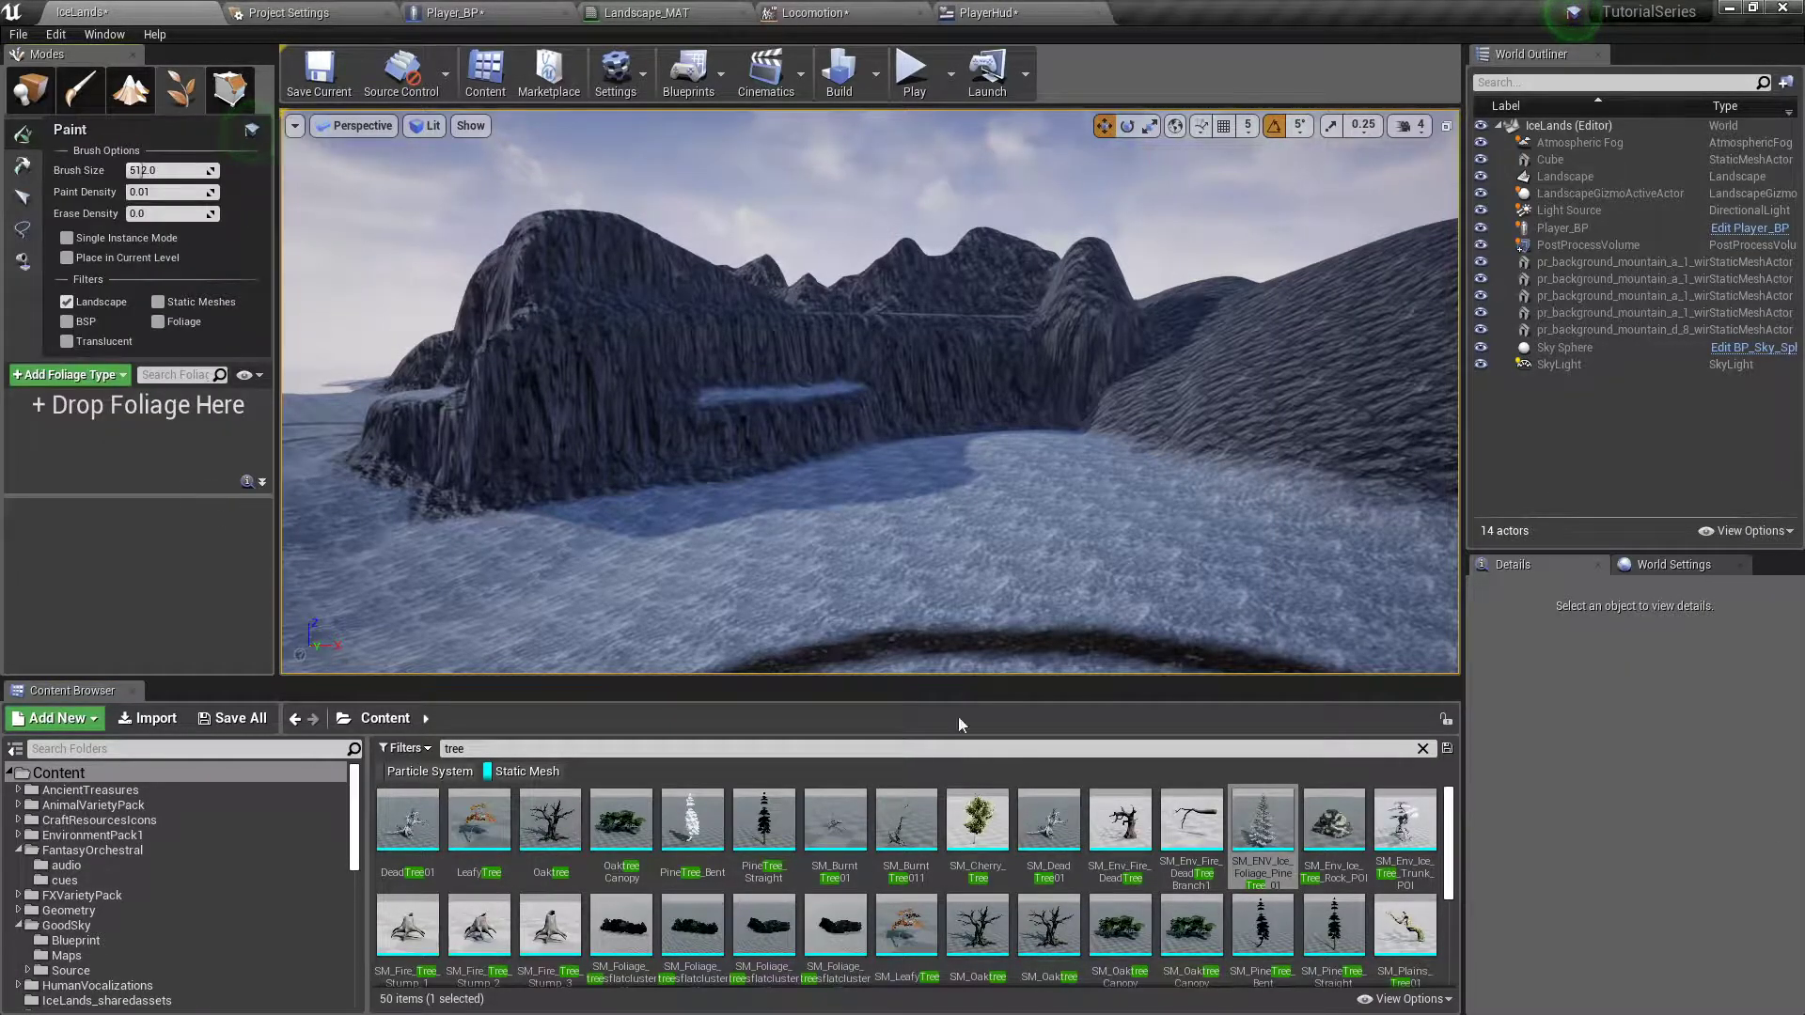
drag(1262, 823, 76, 448)
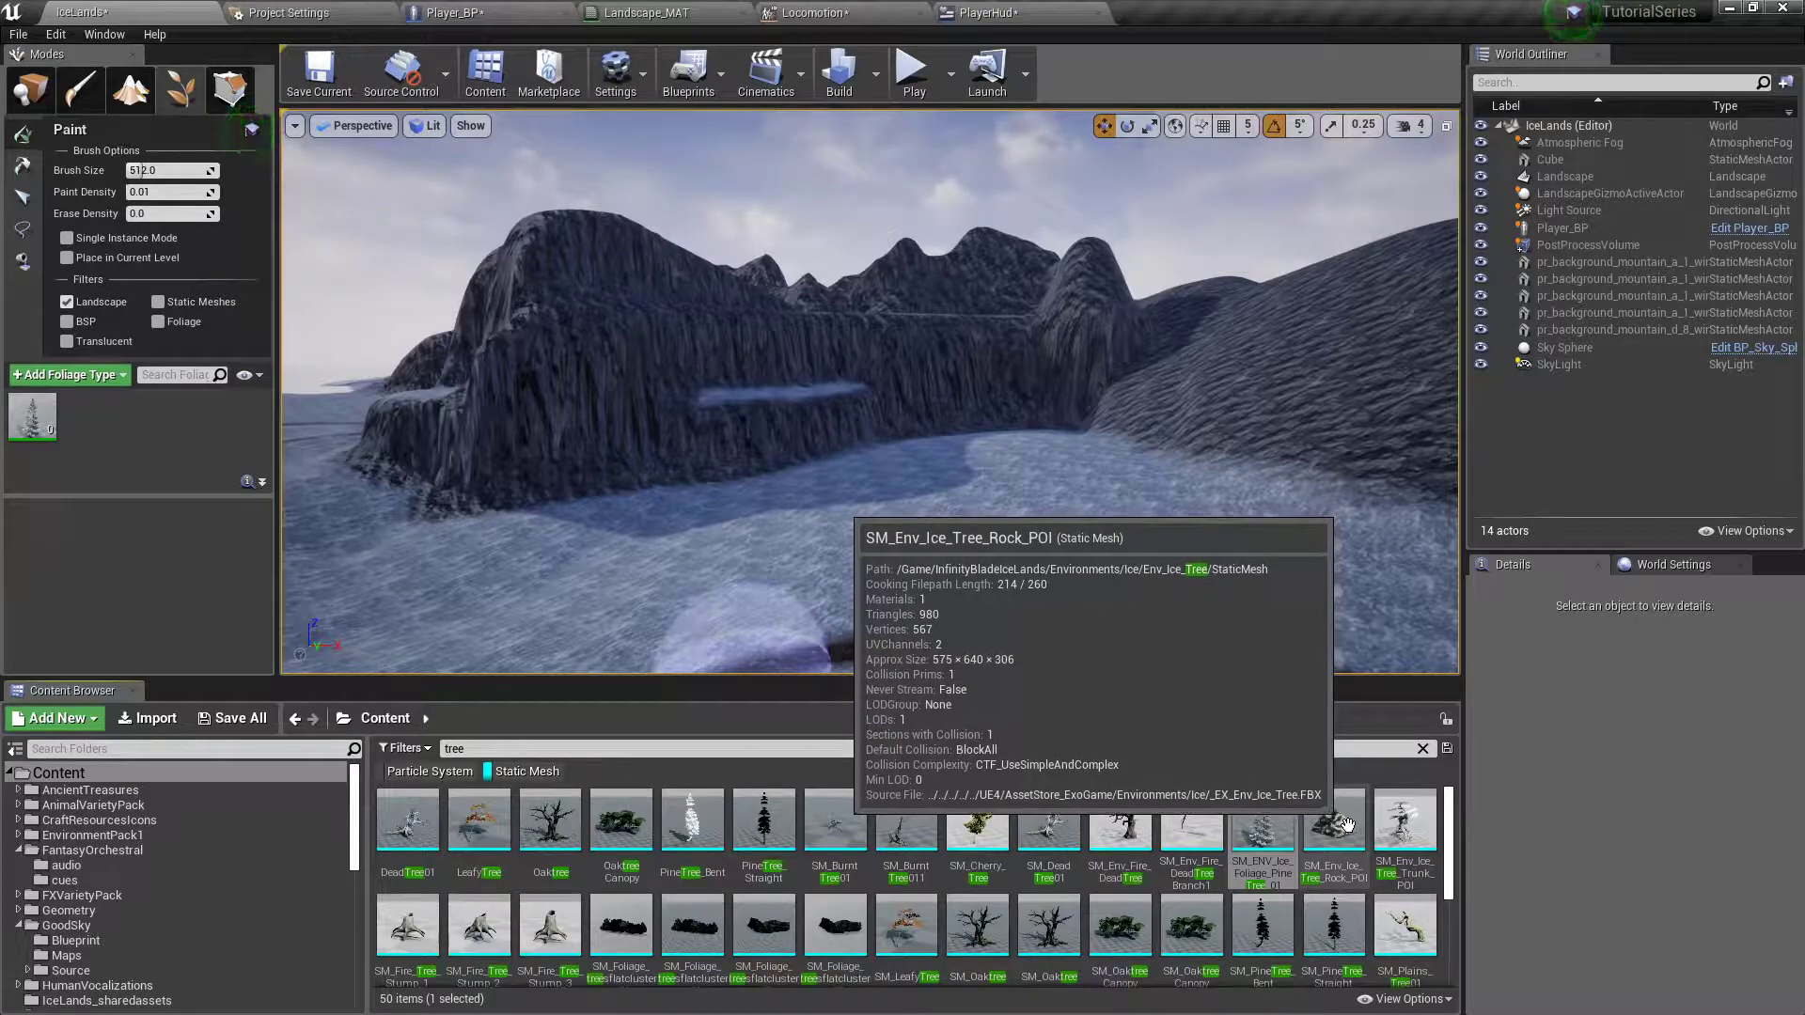
drag(1347, 824, 235, 451)
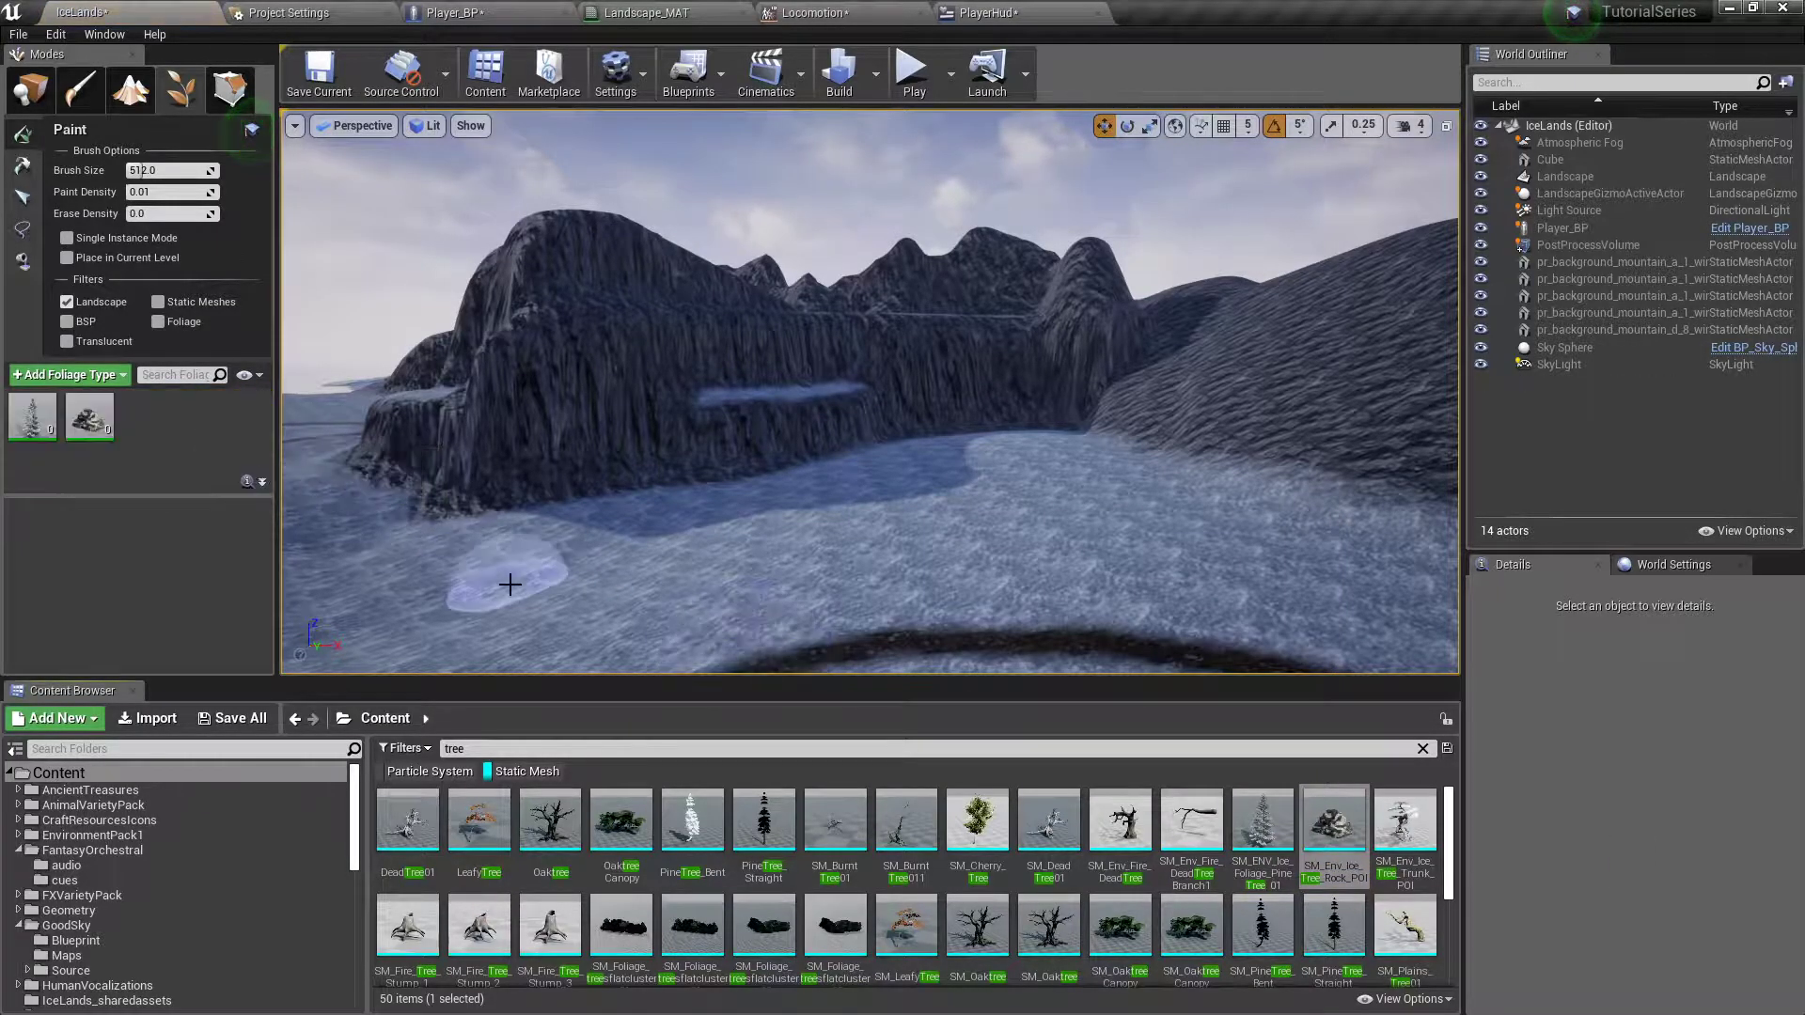
scroll(1222, 856, down, 1)
click(1049, 816)
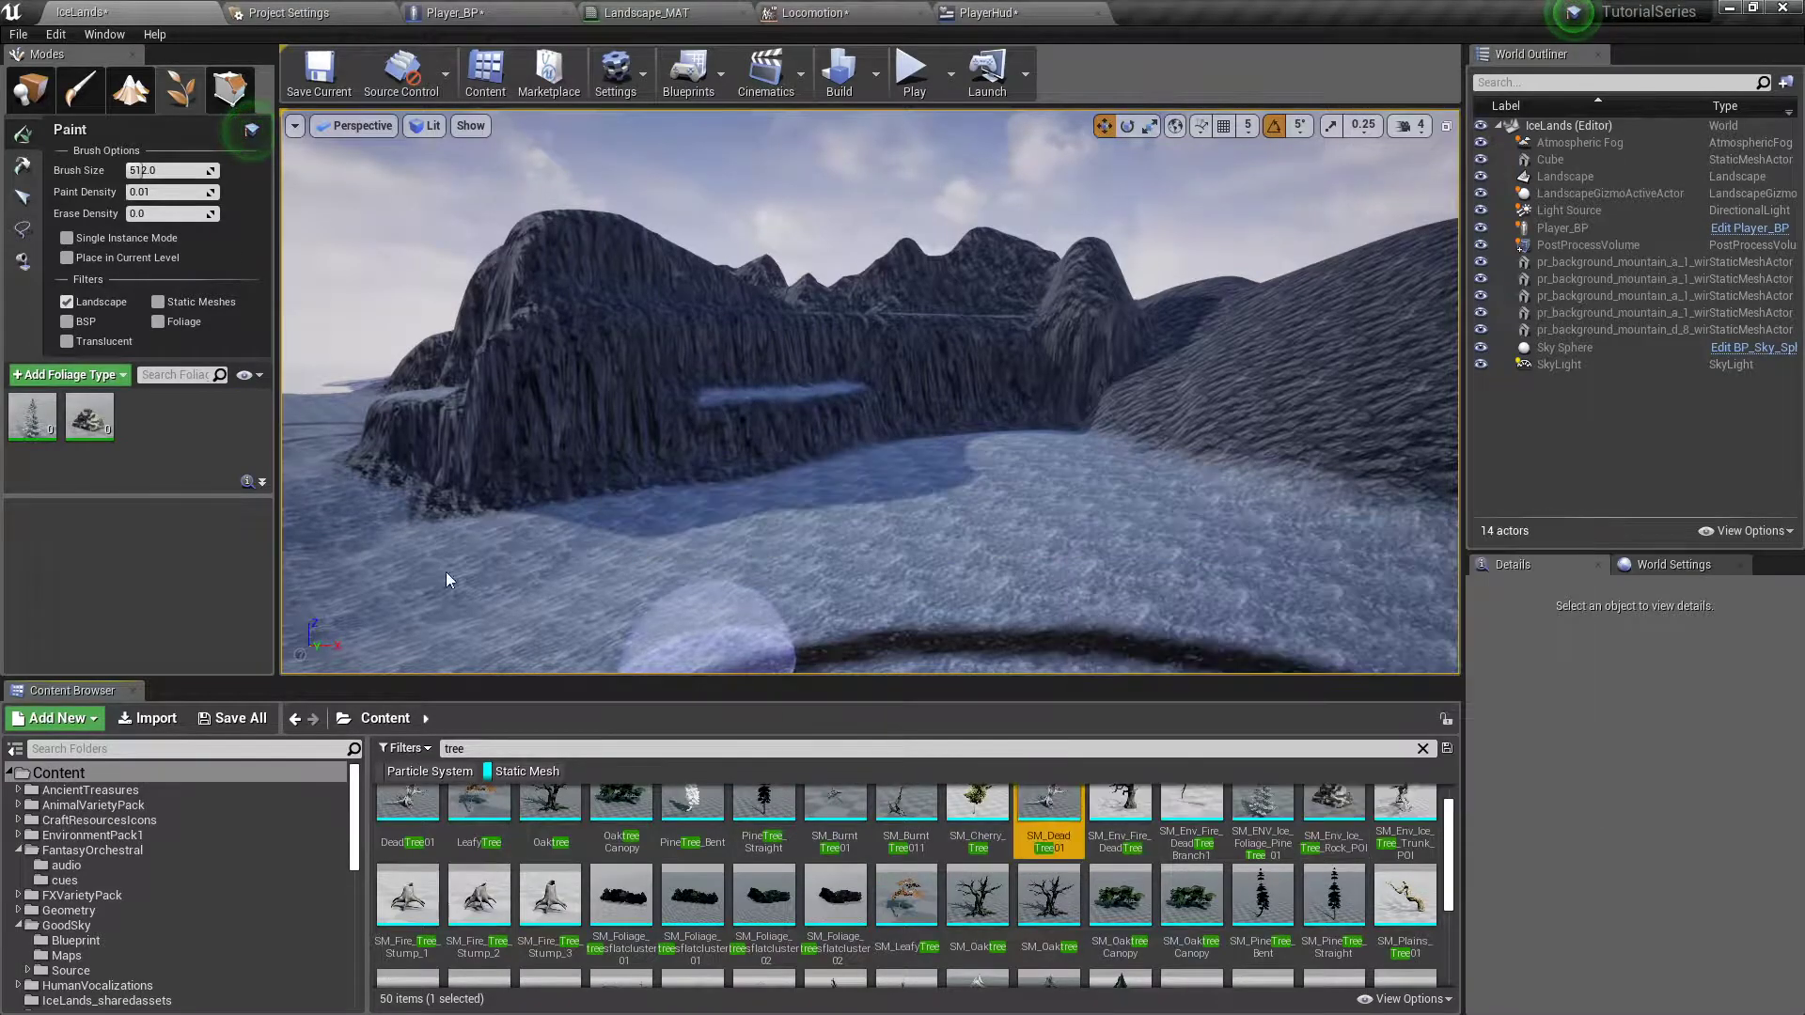
drag(827, 613, 1058, 827)
- Add the white and the dark SM_Snowy_Pine_Tree meshes as foliage types
scroll(940, 879, down, 2)
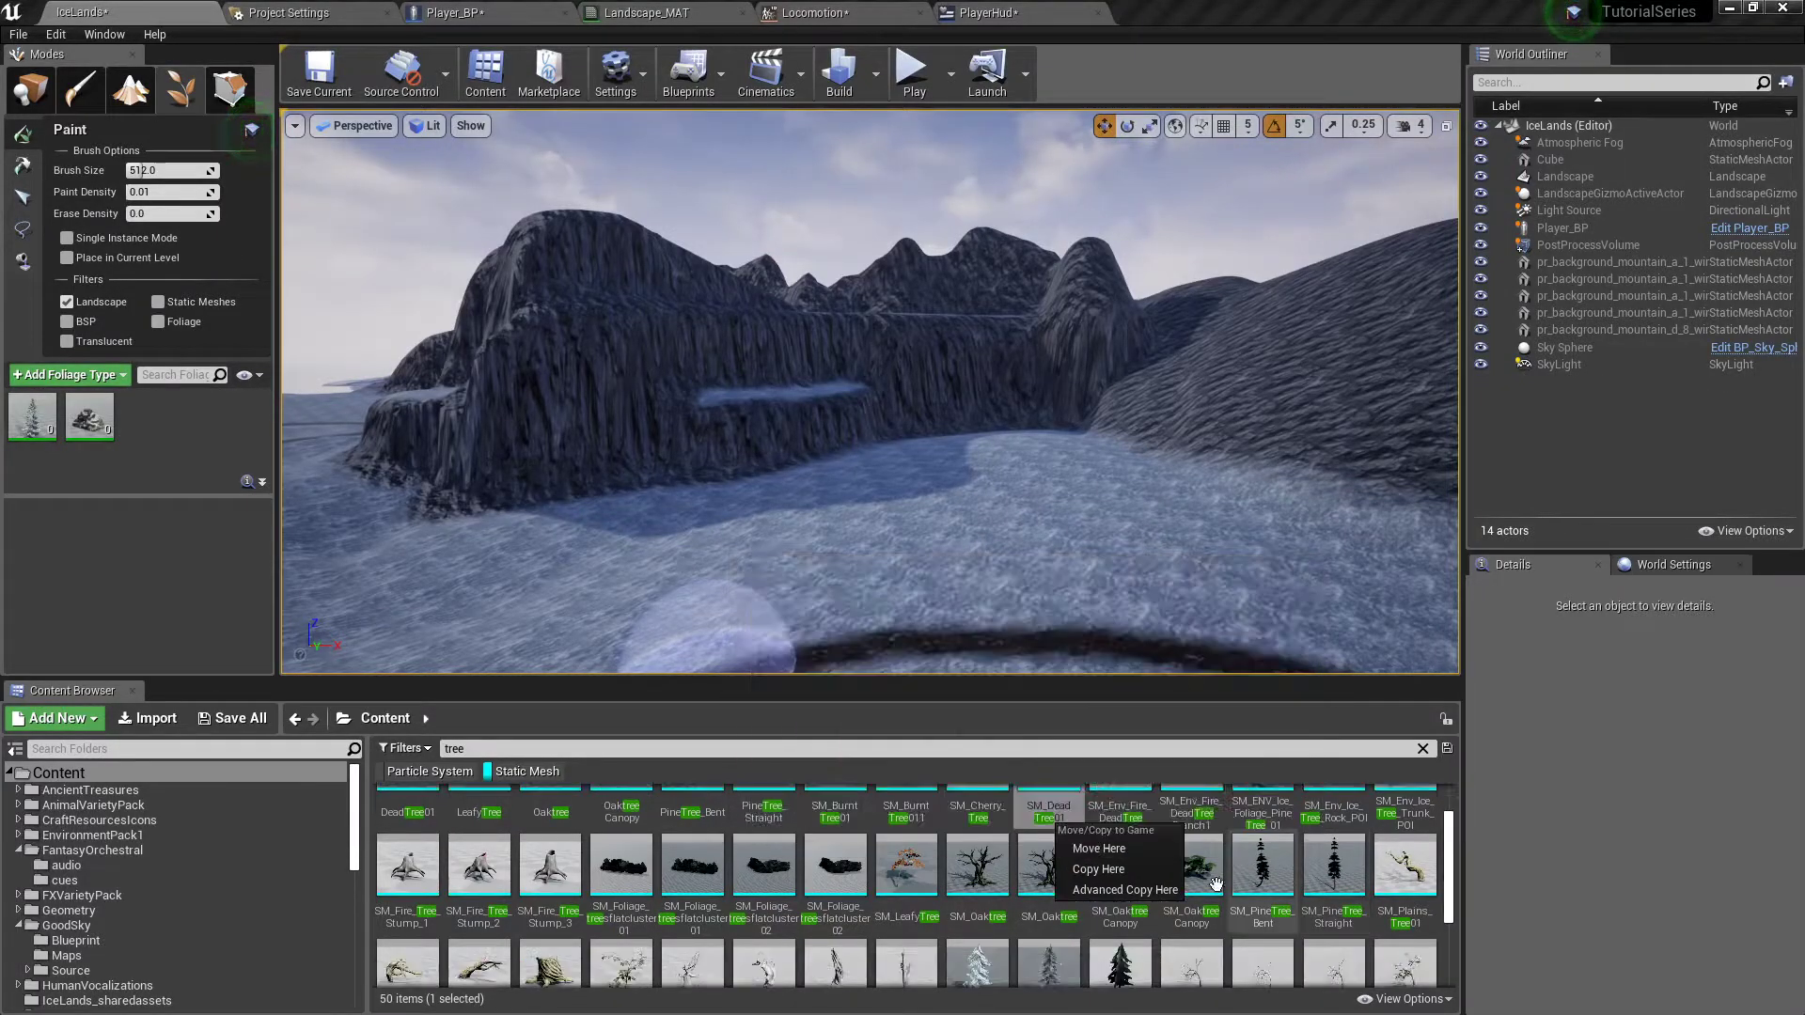
click(978, 910)
drag(977, 910, 234, 467)
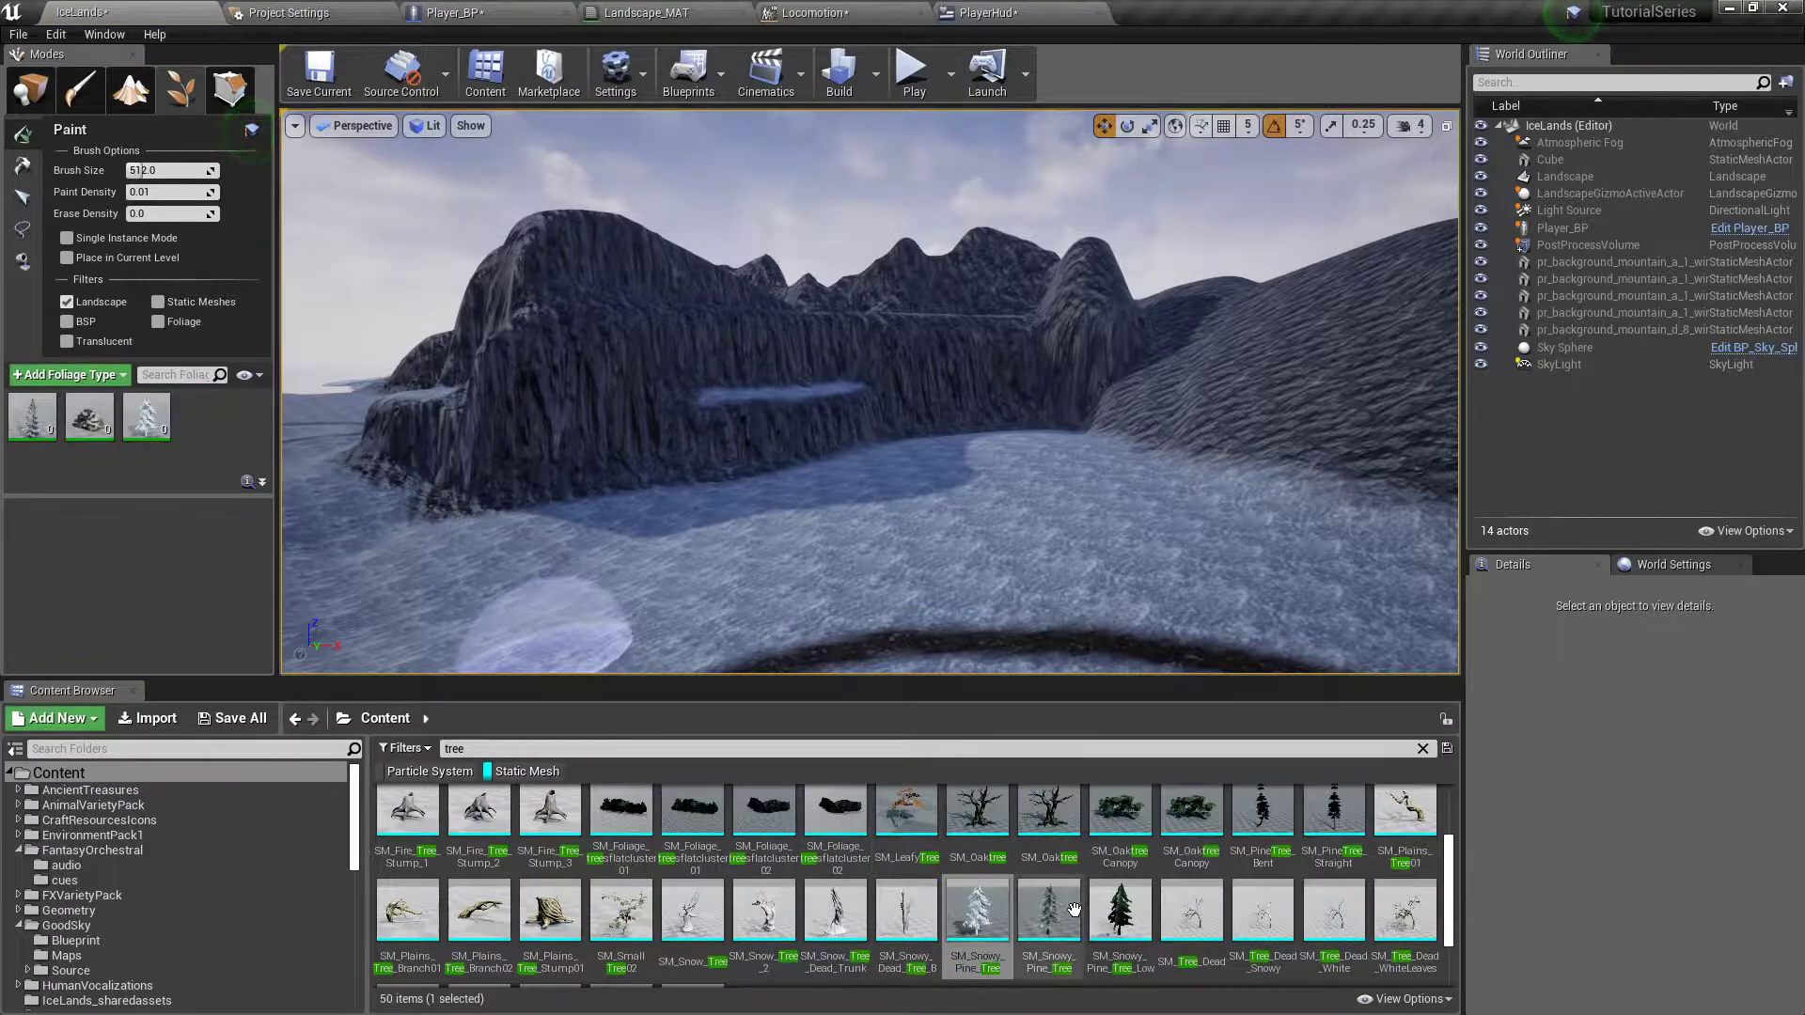
drag(1067, 915, 250, 491)
scroll(829, 910, down, 2)
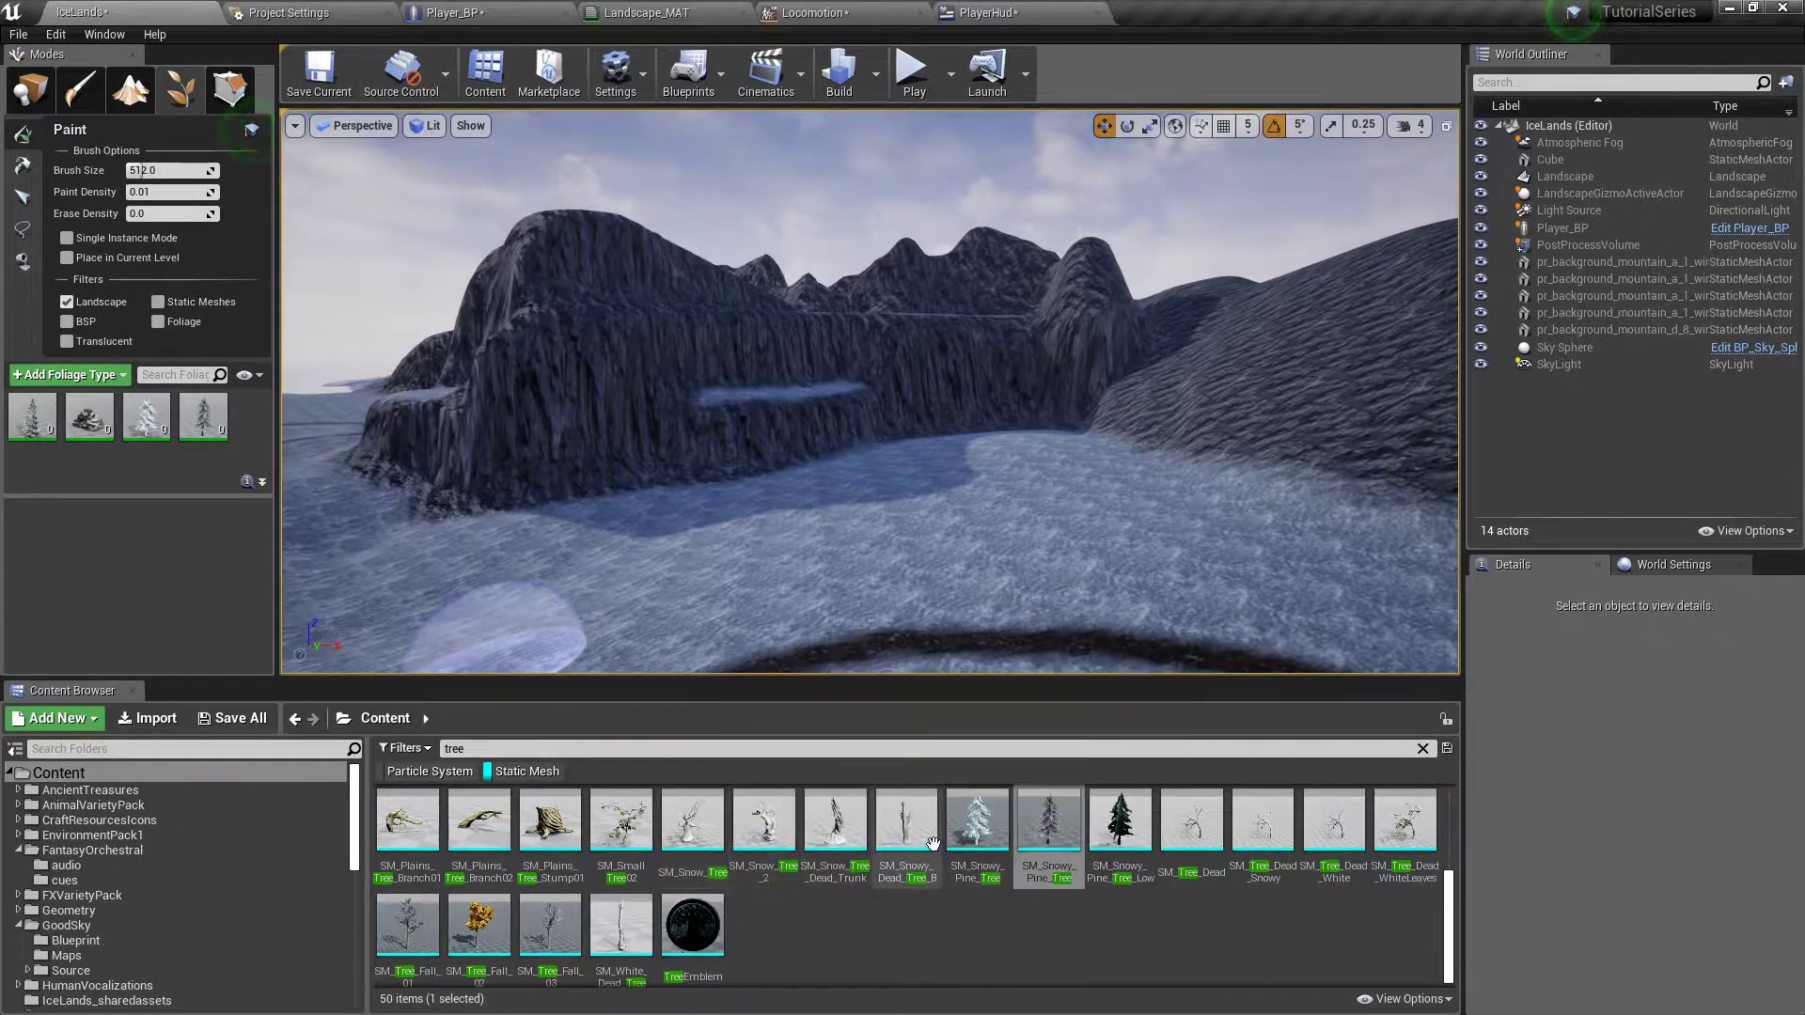
scroll(1256, 912, up, 1)
scroll(1256, 912, up, 3)
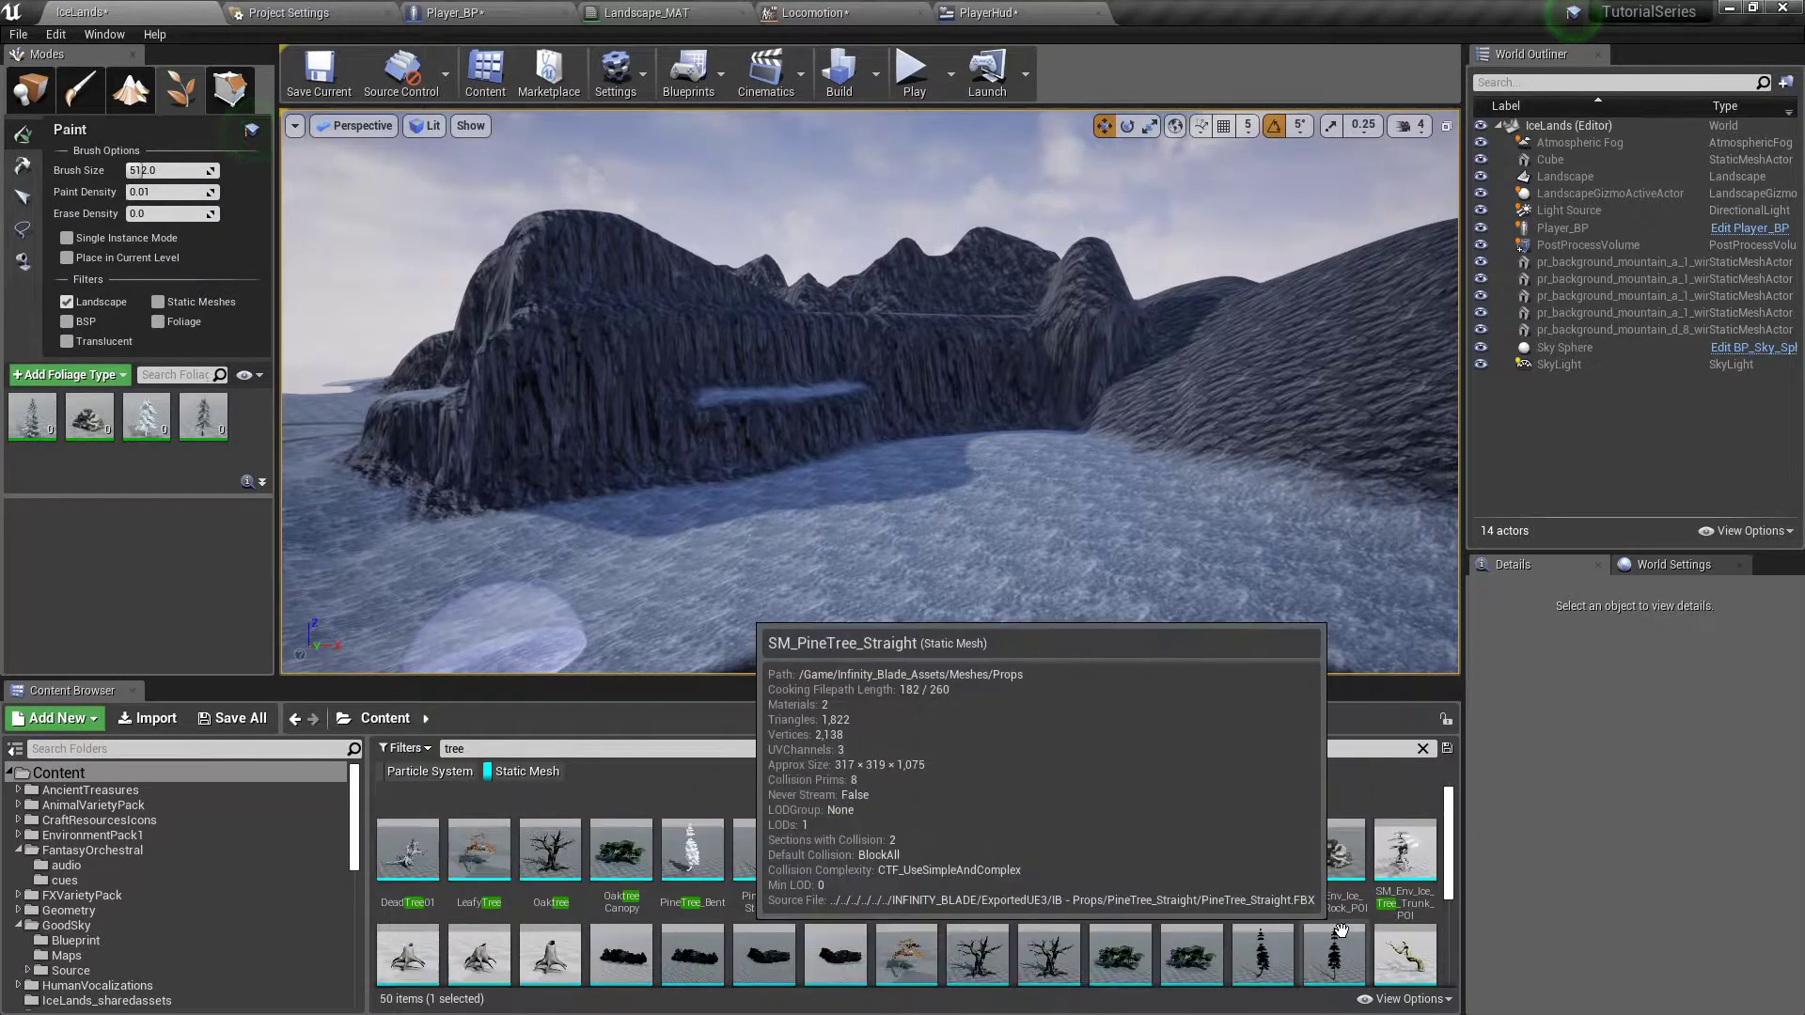
mouse_move(1404, 865)
mouse_down()
mouse_move(1040, 545)
mouse_move(972, 568)
mouse_move(1003, 604)
mouse_move(1121, 596)
mouse_move(1211, 523)
mouse_move(774, 499)
mouse_move(1330, 854)
mouse_move(1410, 867)
mouse_up()
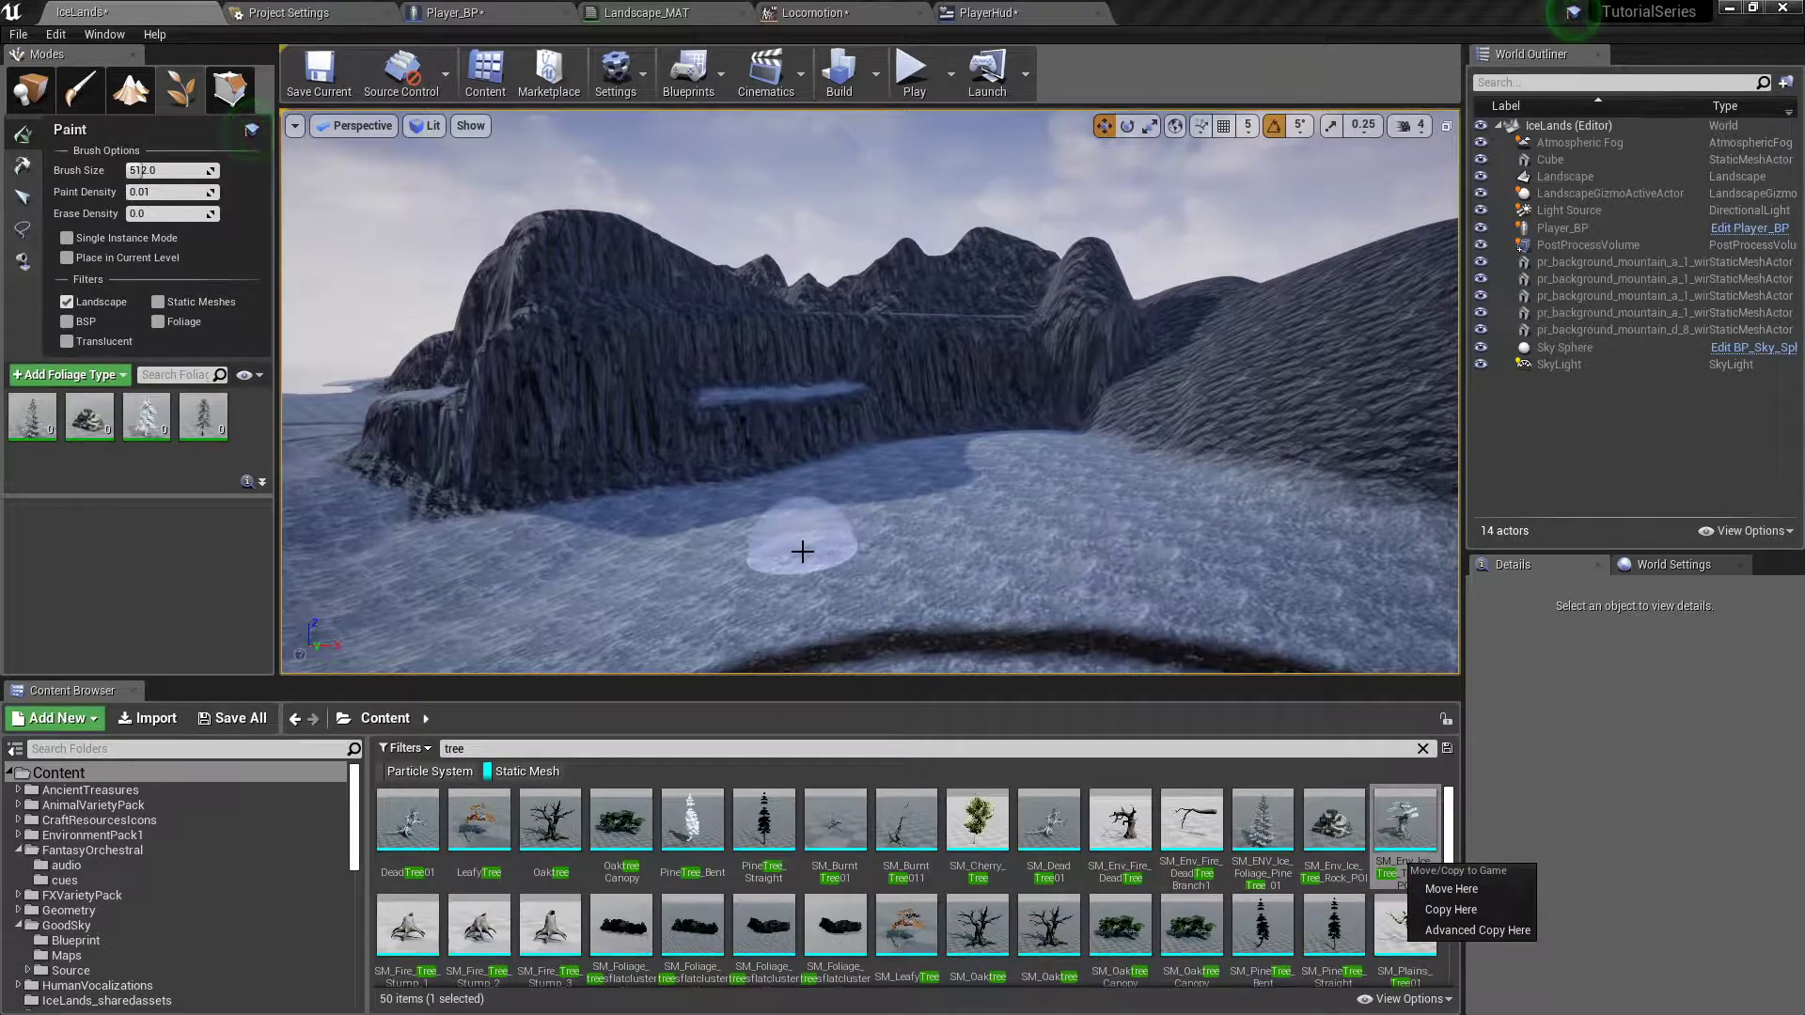
- Set the maximum X scale of the SM_ENV_Ice_Foliage_PineTree_01 foliage type to 1.3
mouse_move(1003, 548)
right_down()
mouse_move(752, 548)
mouse_move(527, 583)
mouse_move(545, 594)
right_up()
key(w)
key(s)
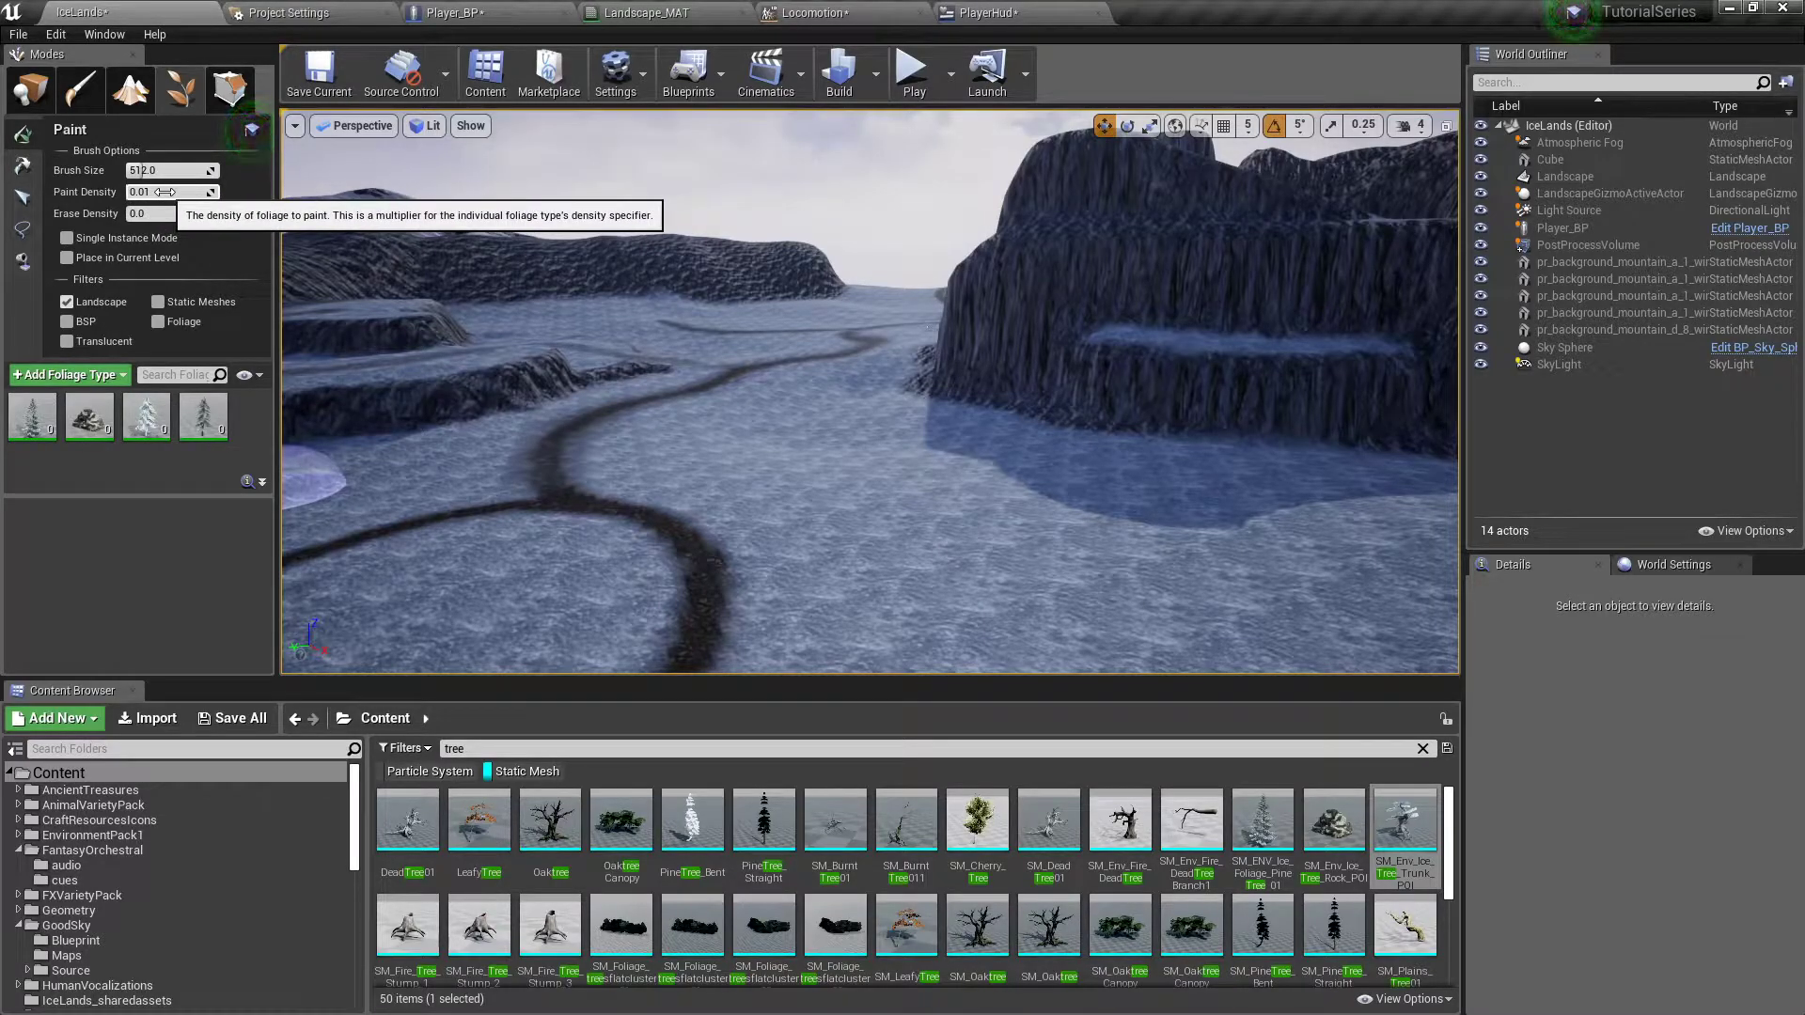
click(32, 428)
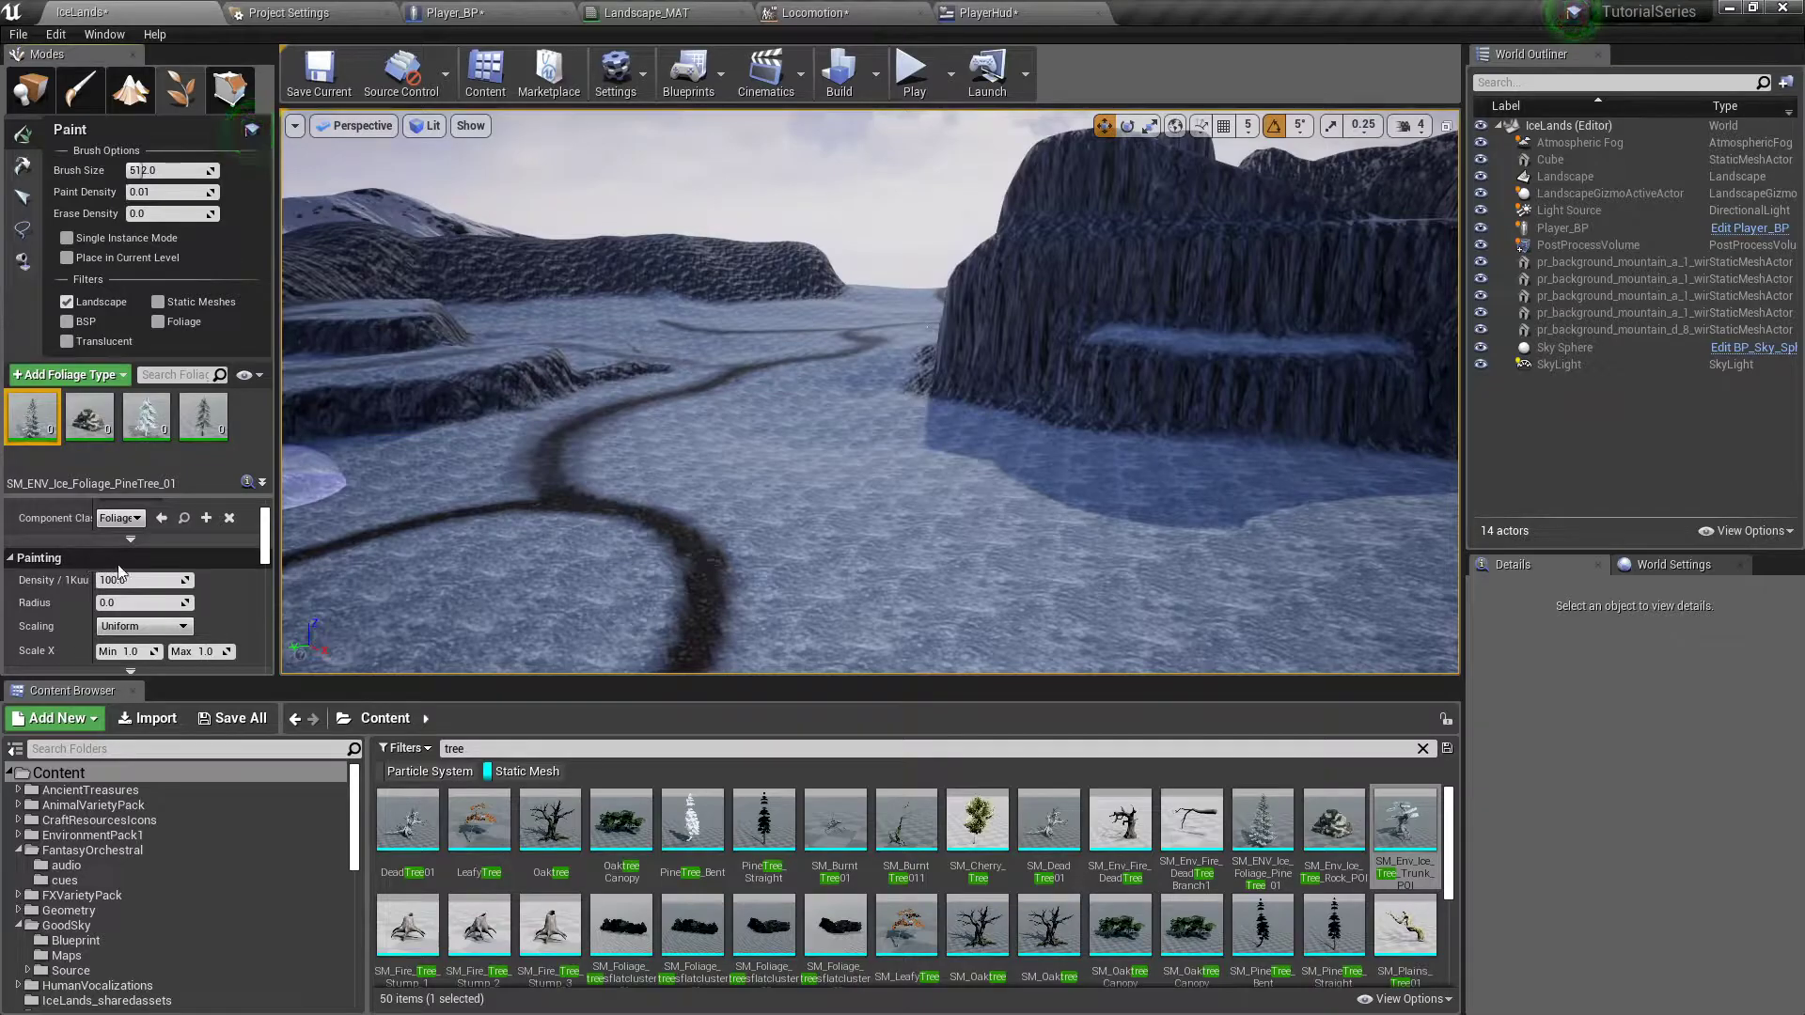
scroll(111, 607, down, 1)
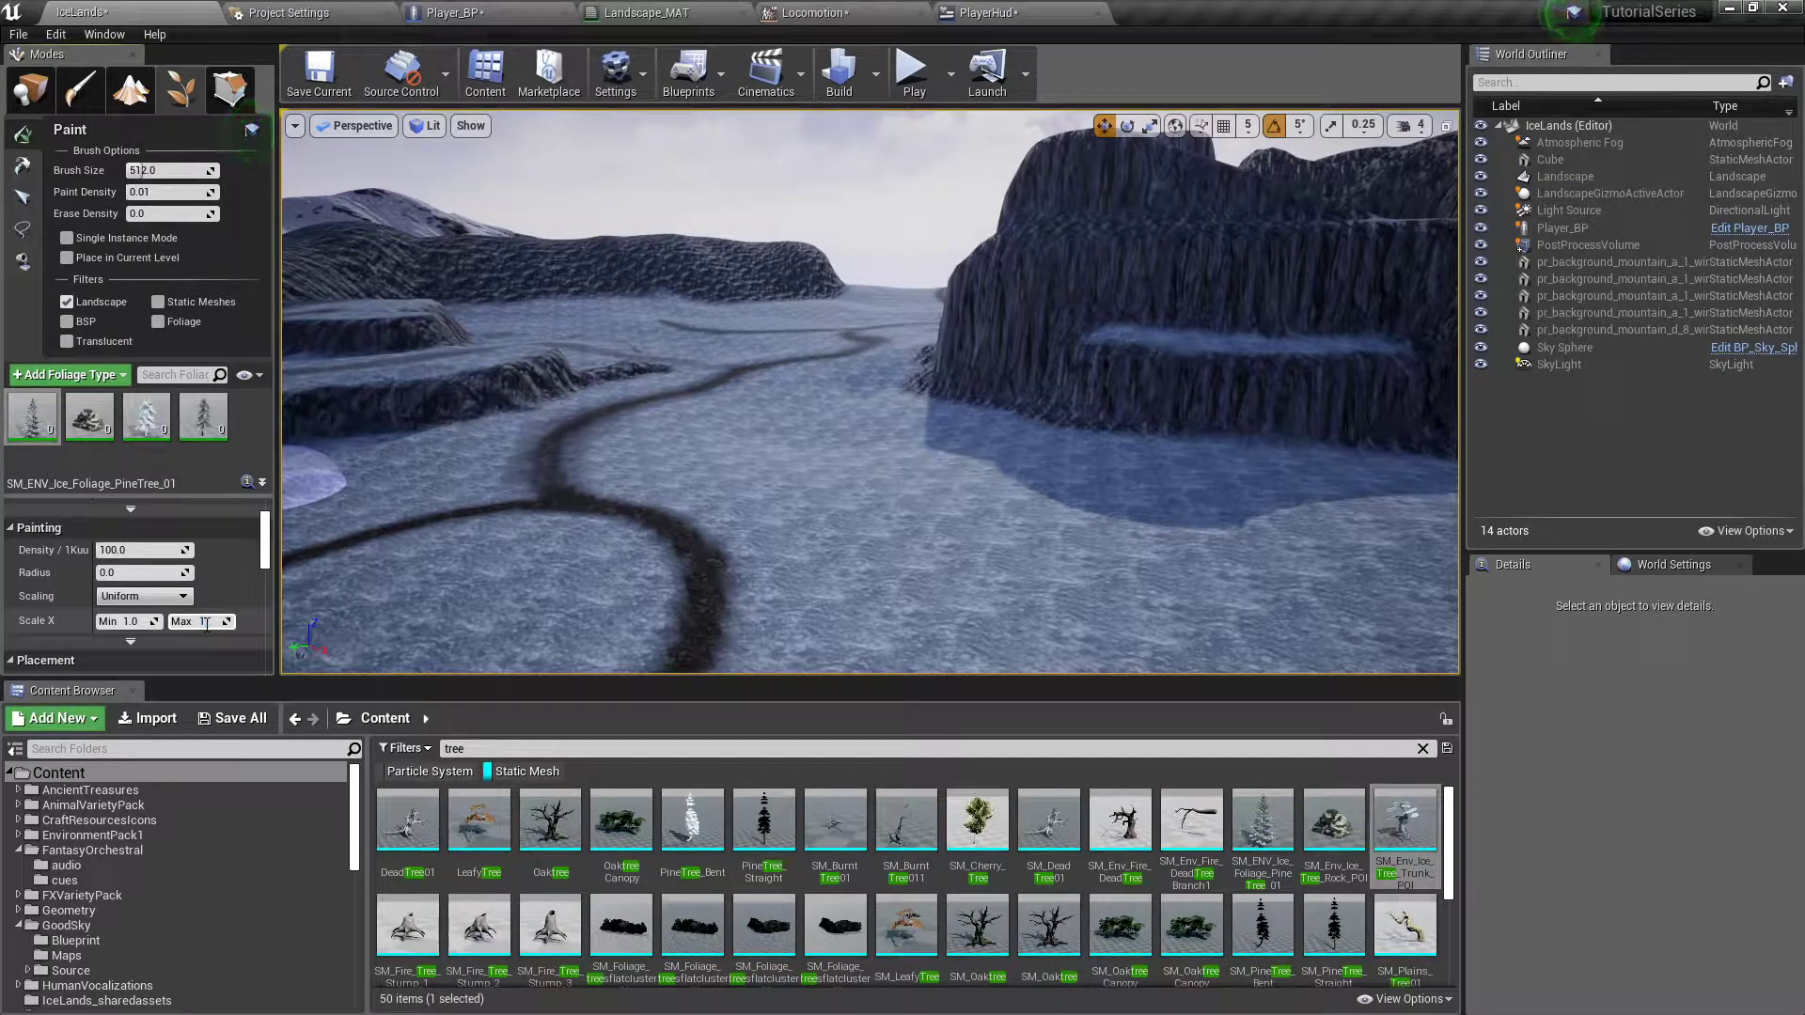
scroll(178, 586, down, 2)
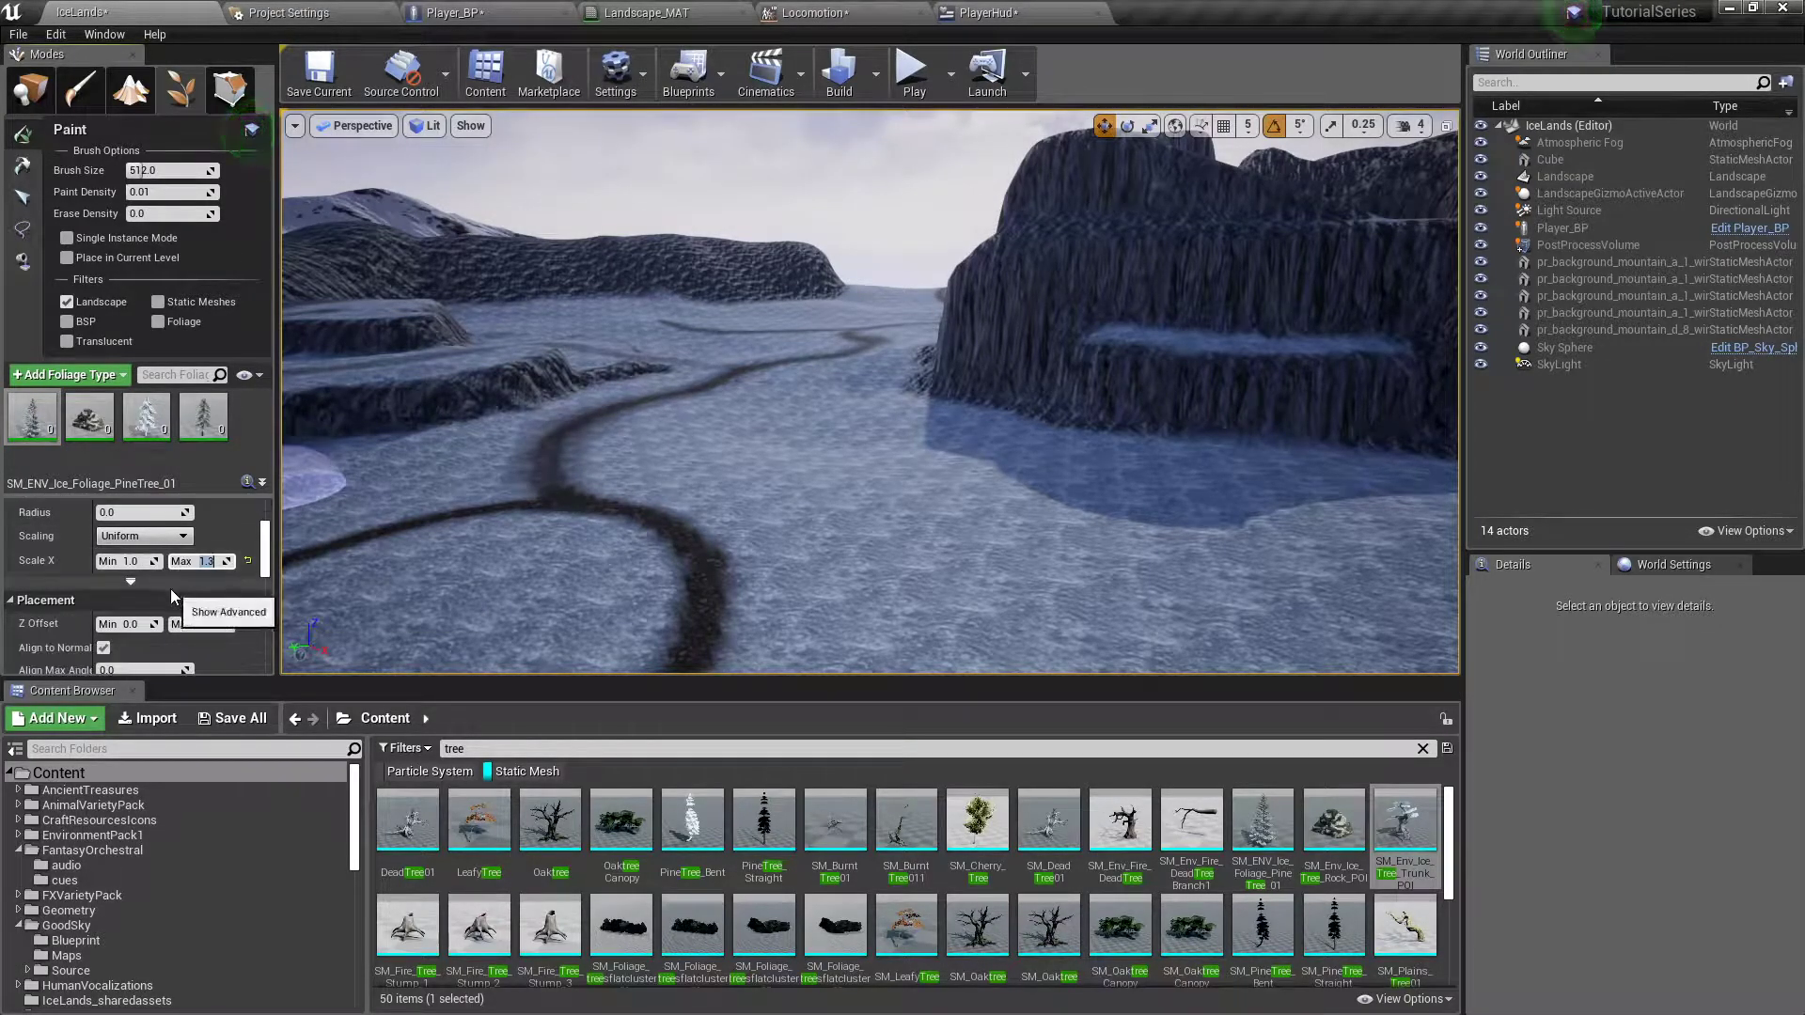
scroll(171, 589, down, 2)
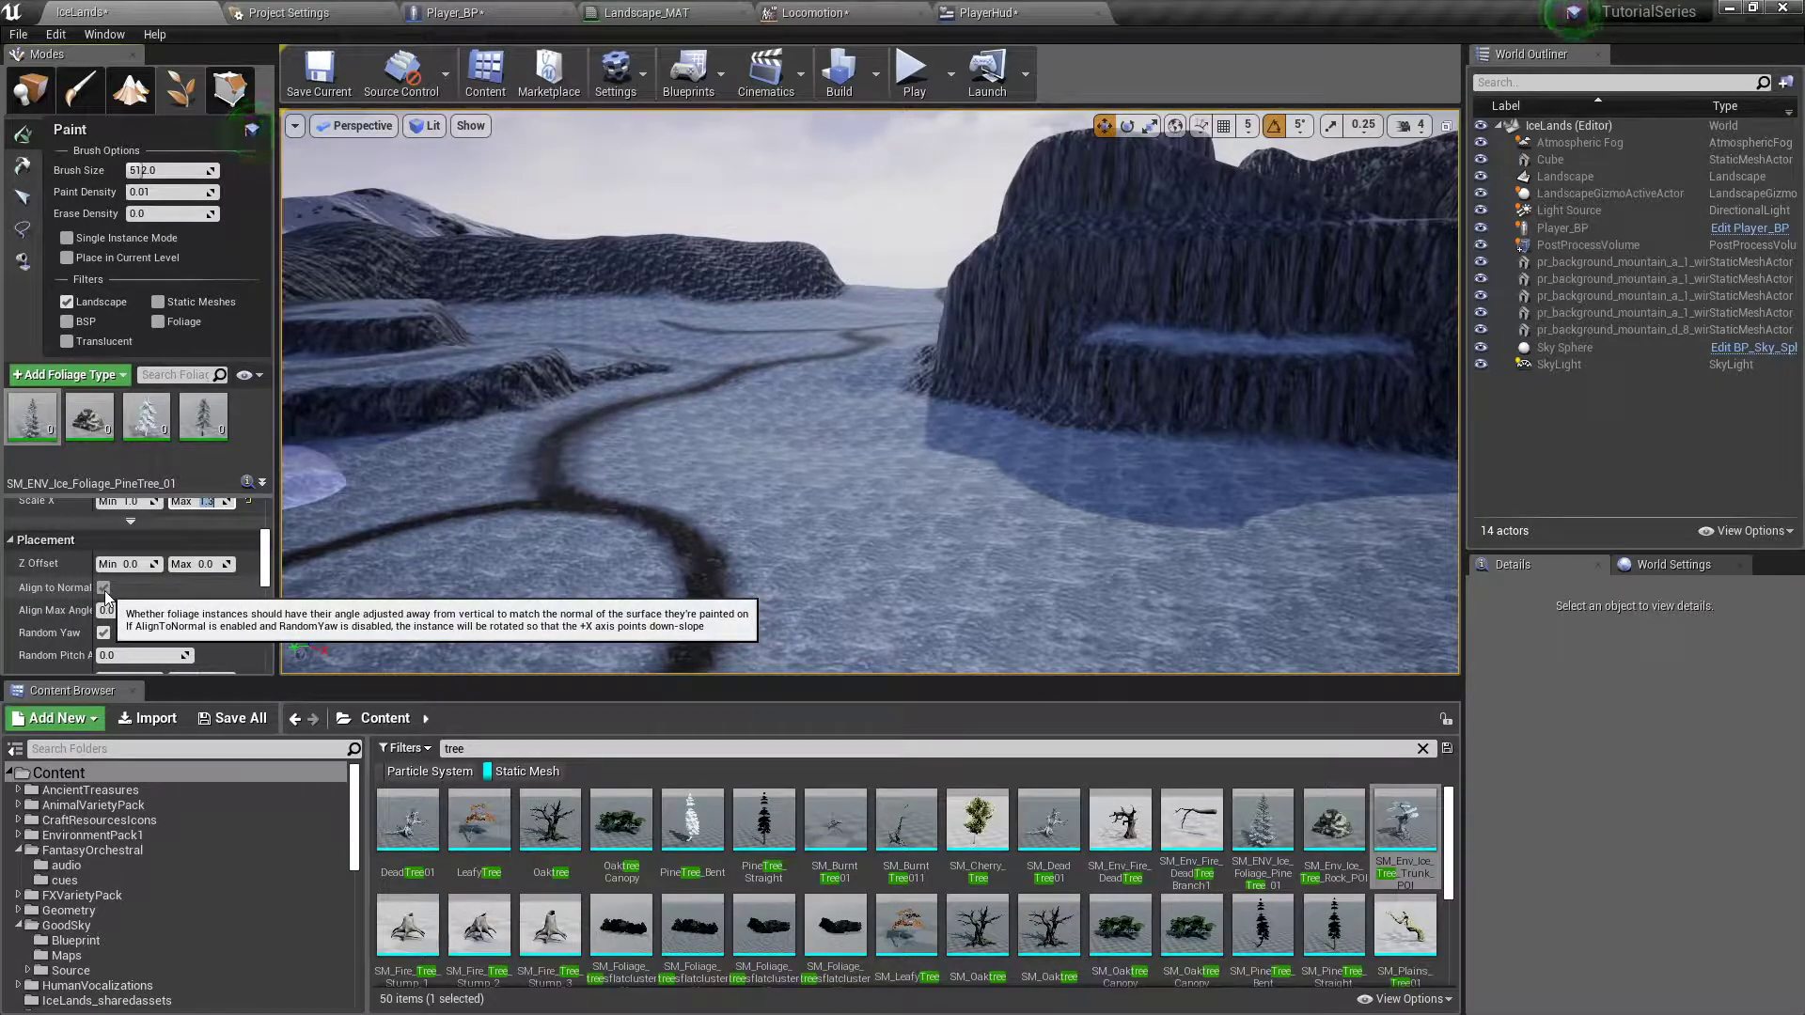
- Paint a test patch of all foliage types over the terrace cliff and turn off Align to Normal for SM_ENV_Ice_Foliage_PineTree_01
drag(472, 397, 577, 438)
mouse_move(555, 448)
right_down()
mouse_move(508, 461)
mouse_move(470, 517)
mouse_move(503, 513)
mouse_move(555, 455)
right_up()
key(w)
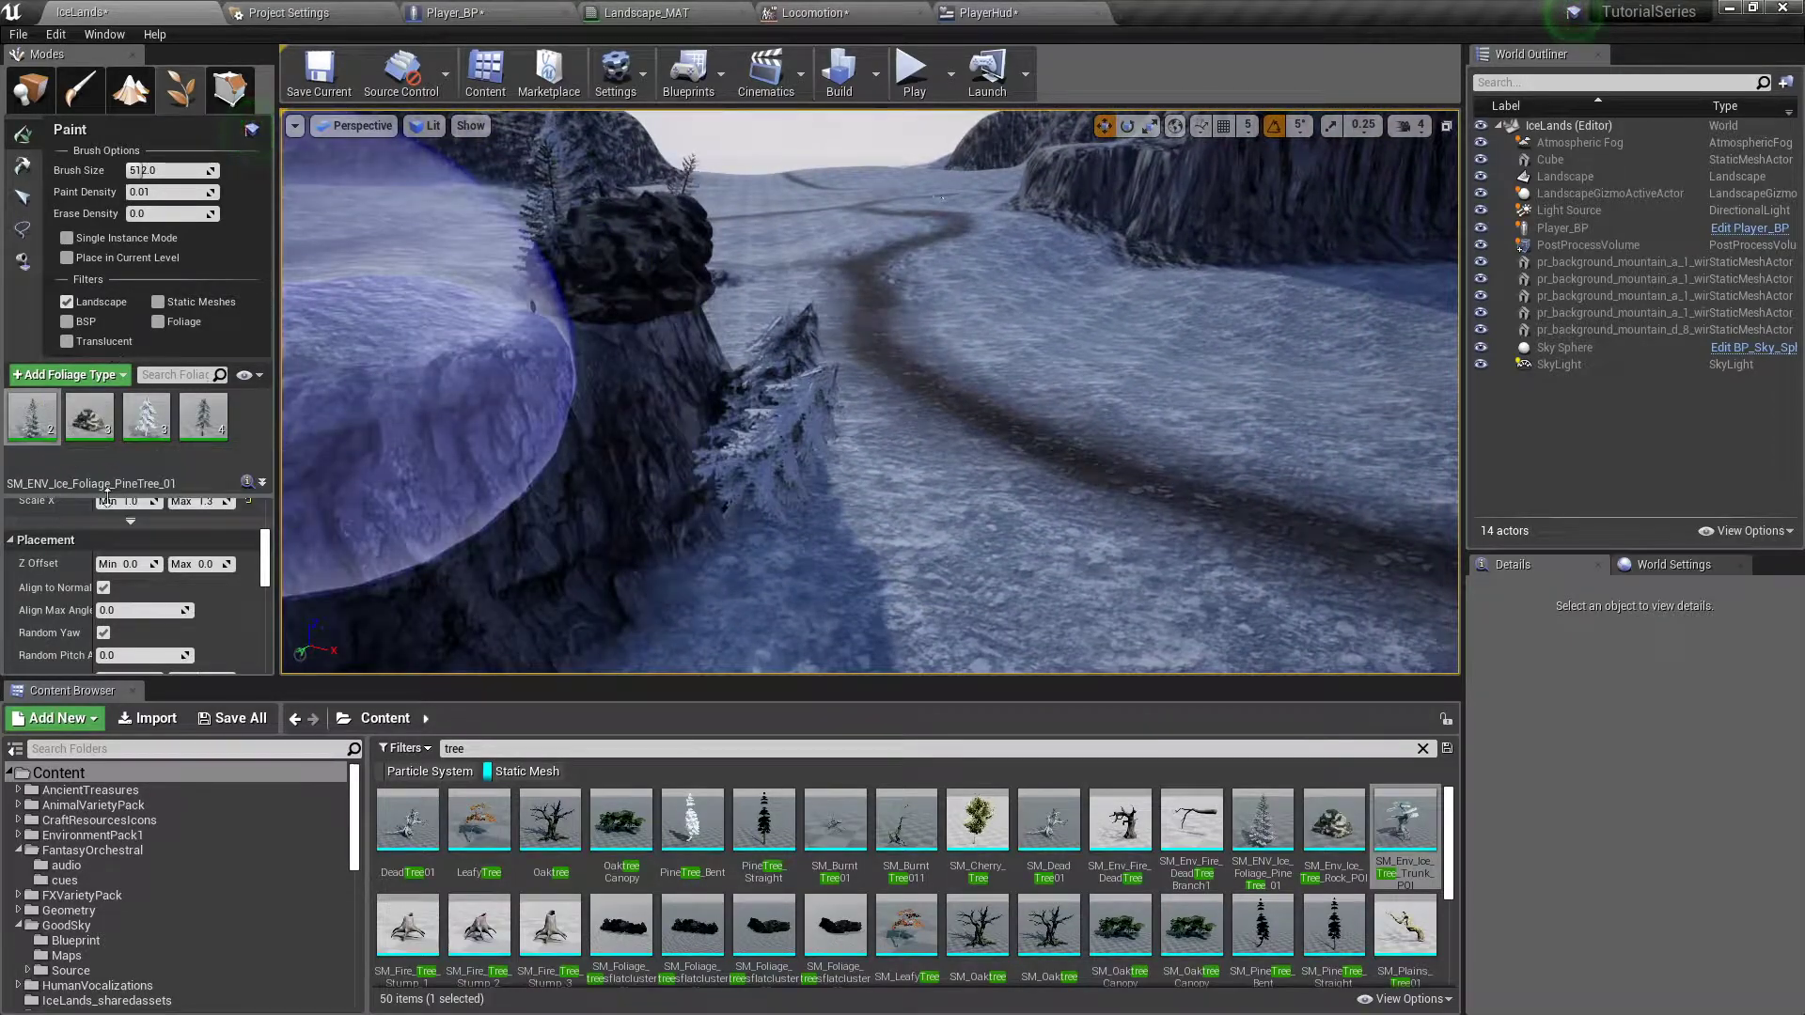
click(104, 588)
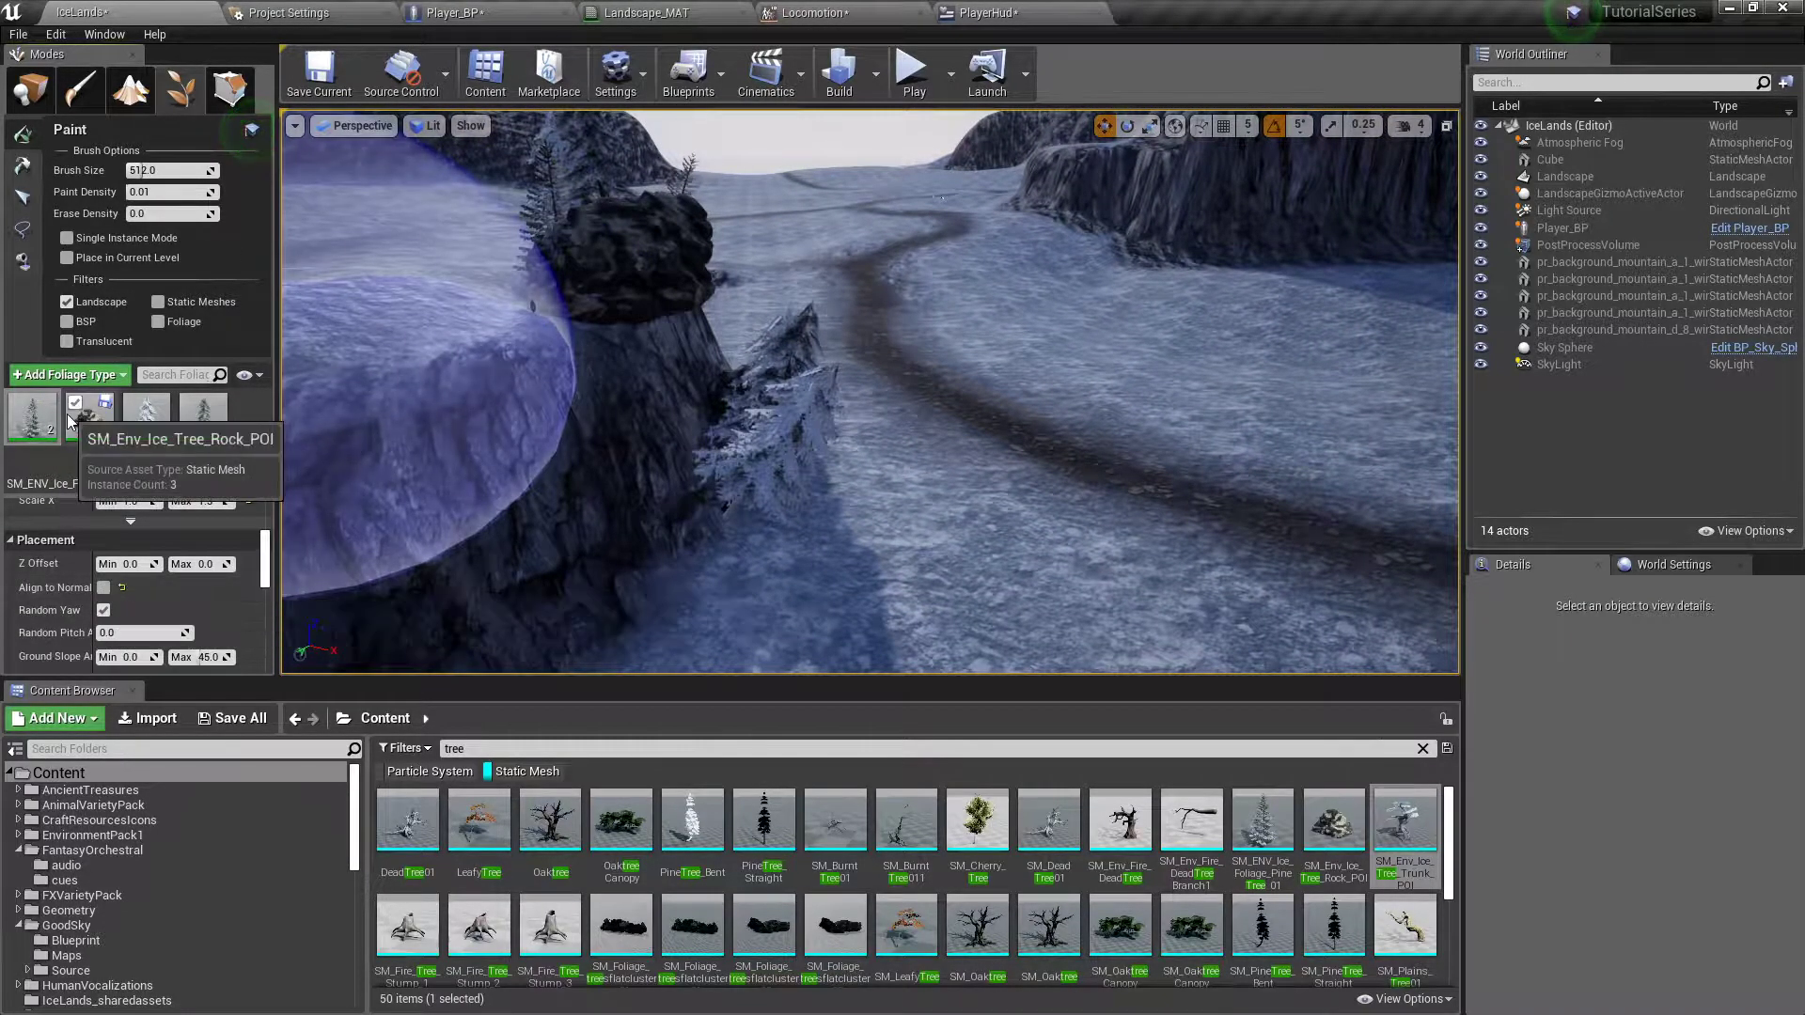
scroll(539, 441, up, 10)
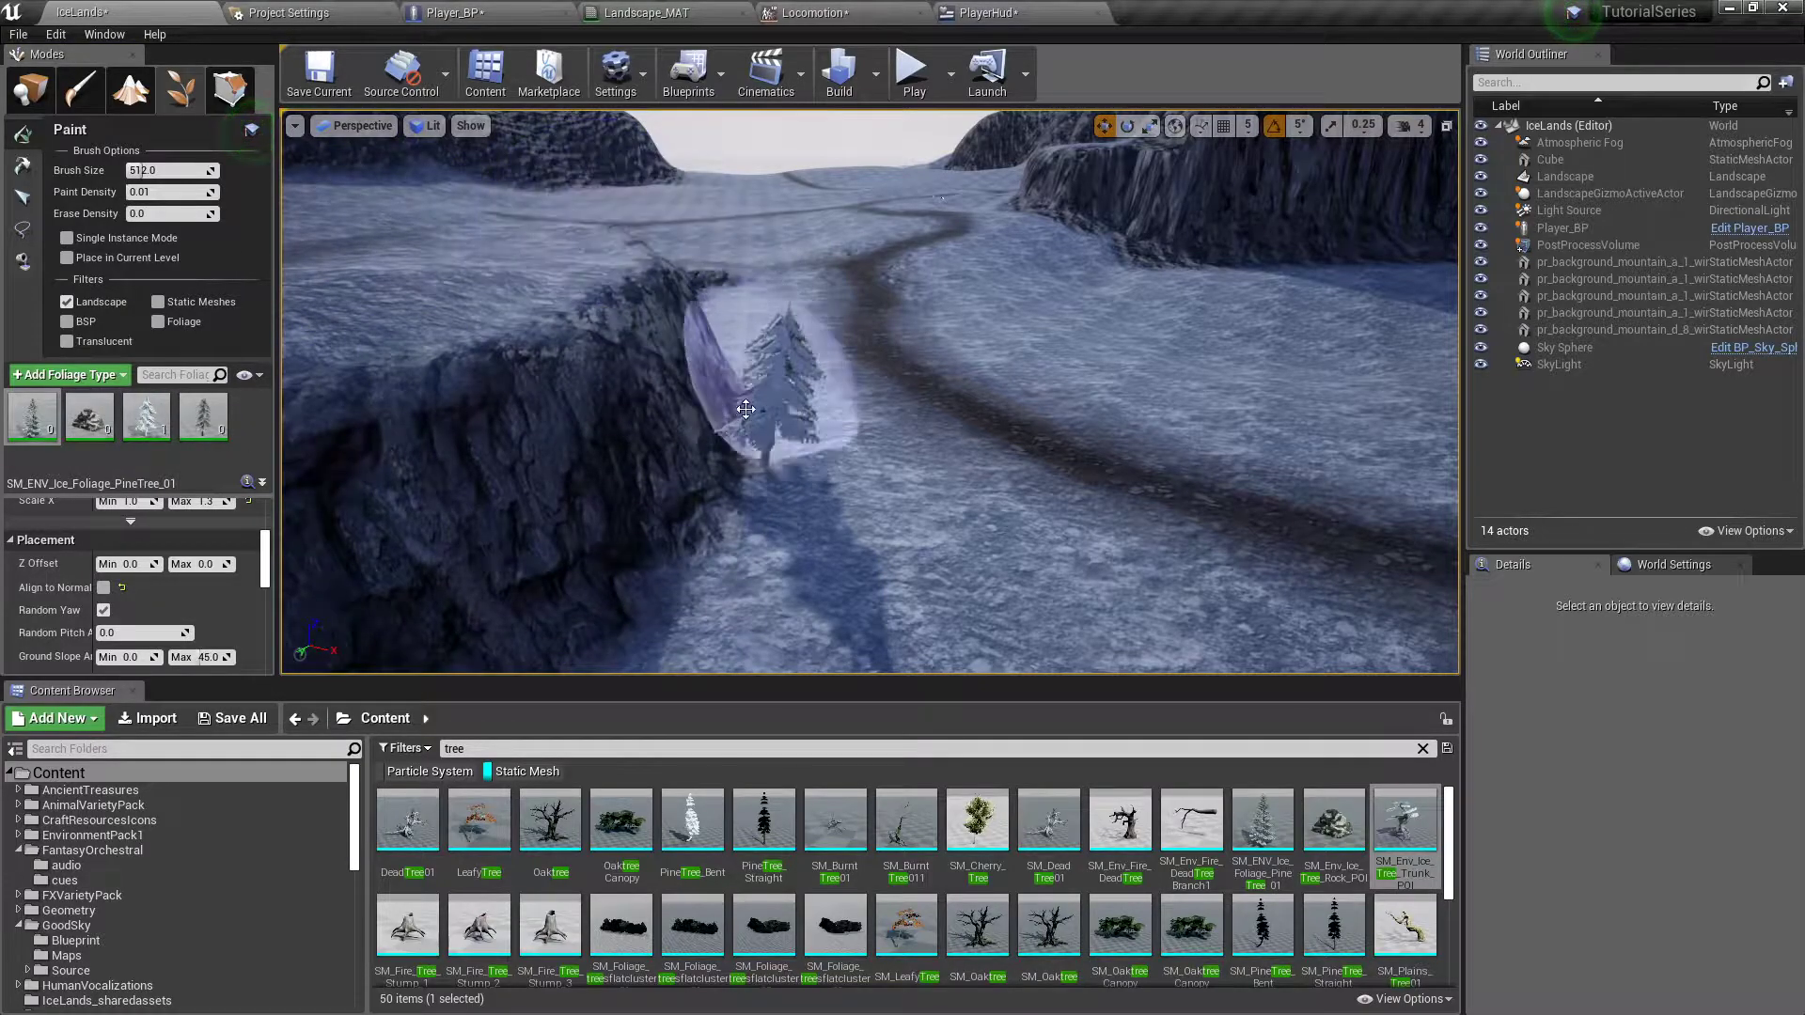
scroll(746, 406, down, 10)
- Paint only SM_ENV_Ice_Foliage_PineTree_01 along the dirt path without normal alignment, and erase those test trees
click(131, 406)
click(189, 406)
mouse_move(573, 381)
mouse_down()
mouse_move(615, 360)
mouse_move(672, 405)
mouse_move(701, 471)
mouse_up()
mouse_move(716, 449)
mouse_down()
mouse_move(601, 404)
mouse_move(815, 323)
mouse_up()
drag(1052, 309, 1016, 350)
mouse_move(1016, 350)
right_down()
mouse_move(1015, 320)
mouse_move(1053, 334)
mouse_move(1025, 310)
mouse_move(950, 310)
mouse_move(903, 263)
mouse_move(989, 369)
right_up()
key(s)
key(w)
shift+drag(638, 517, 996, 379)
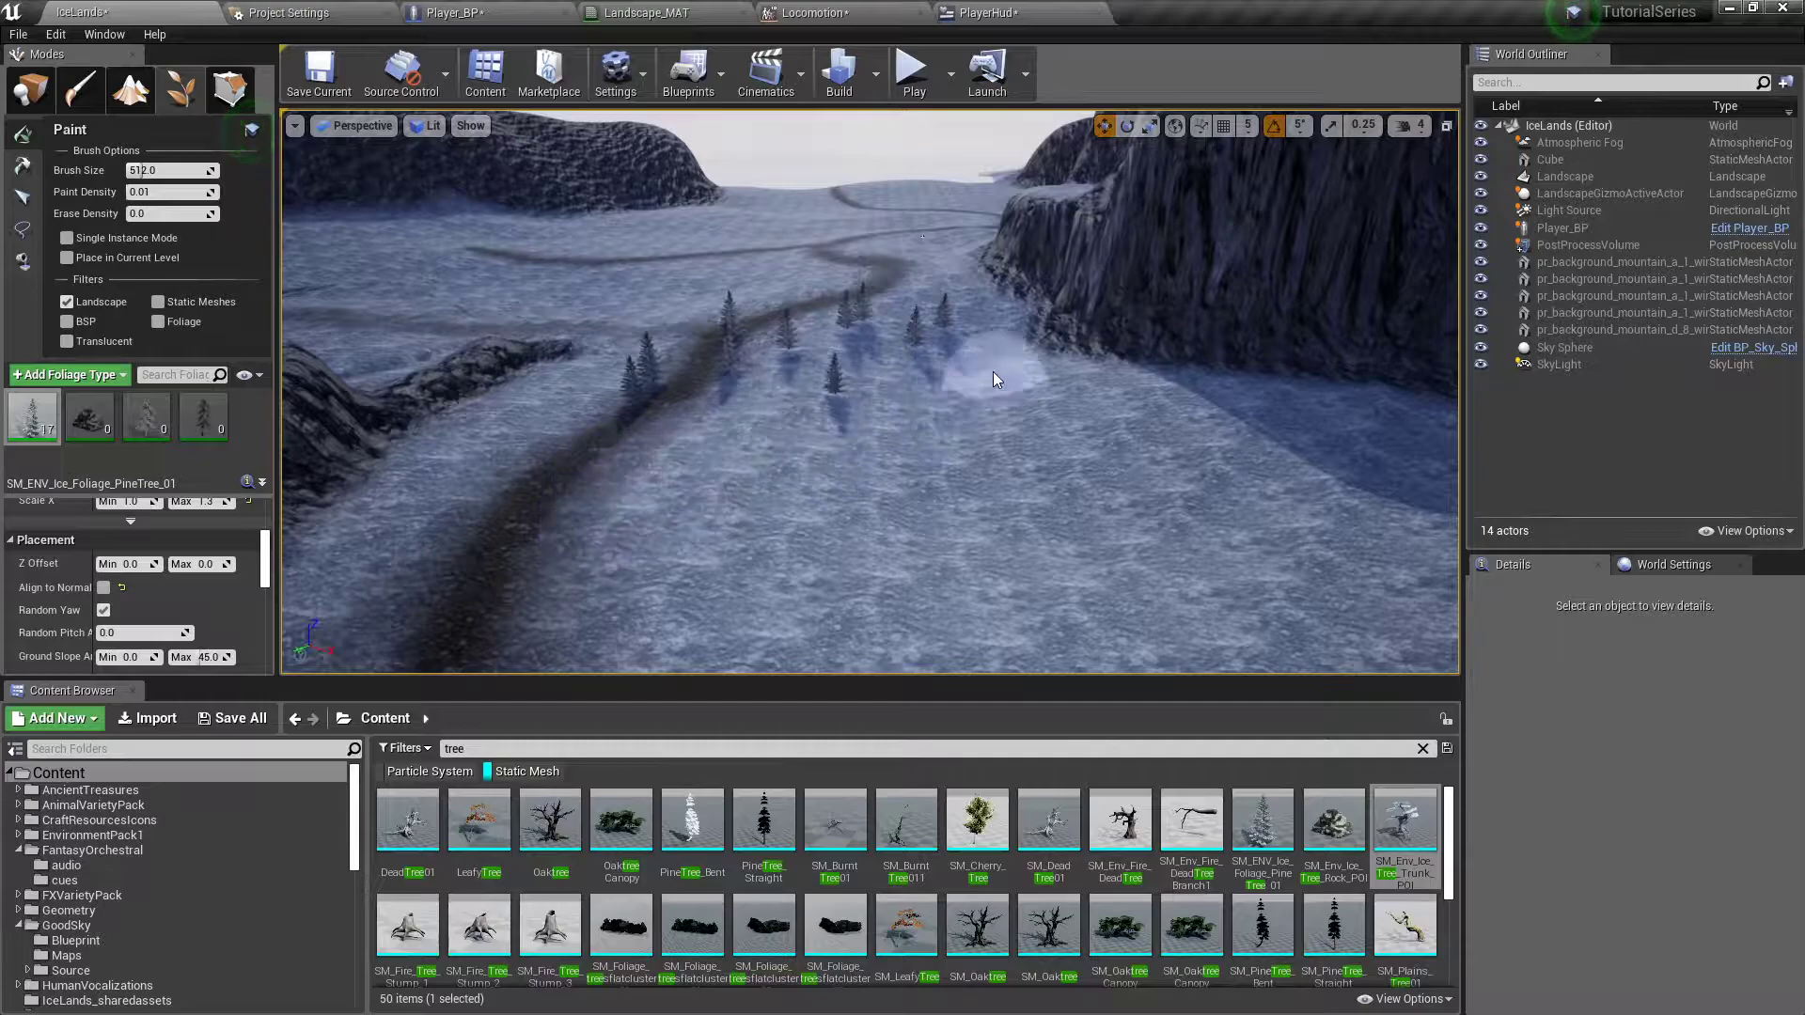
mouse_move(848, 349)
shift+mouse_down()
mouse_move(725, 334)
mouse_move(339, 451)
shift+mouse_up()
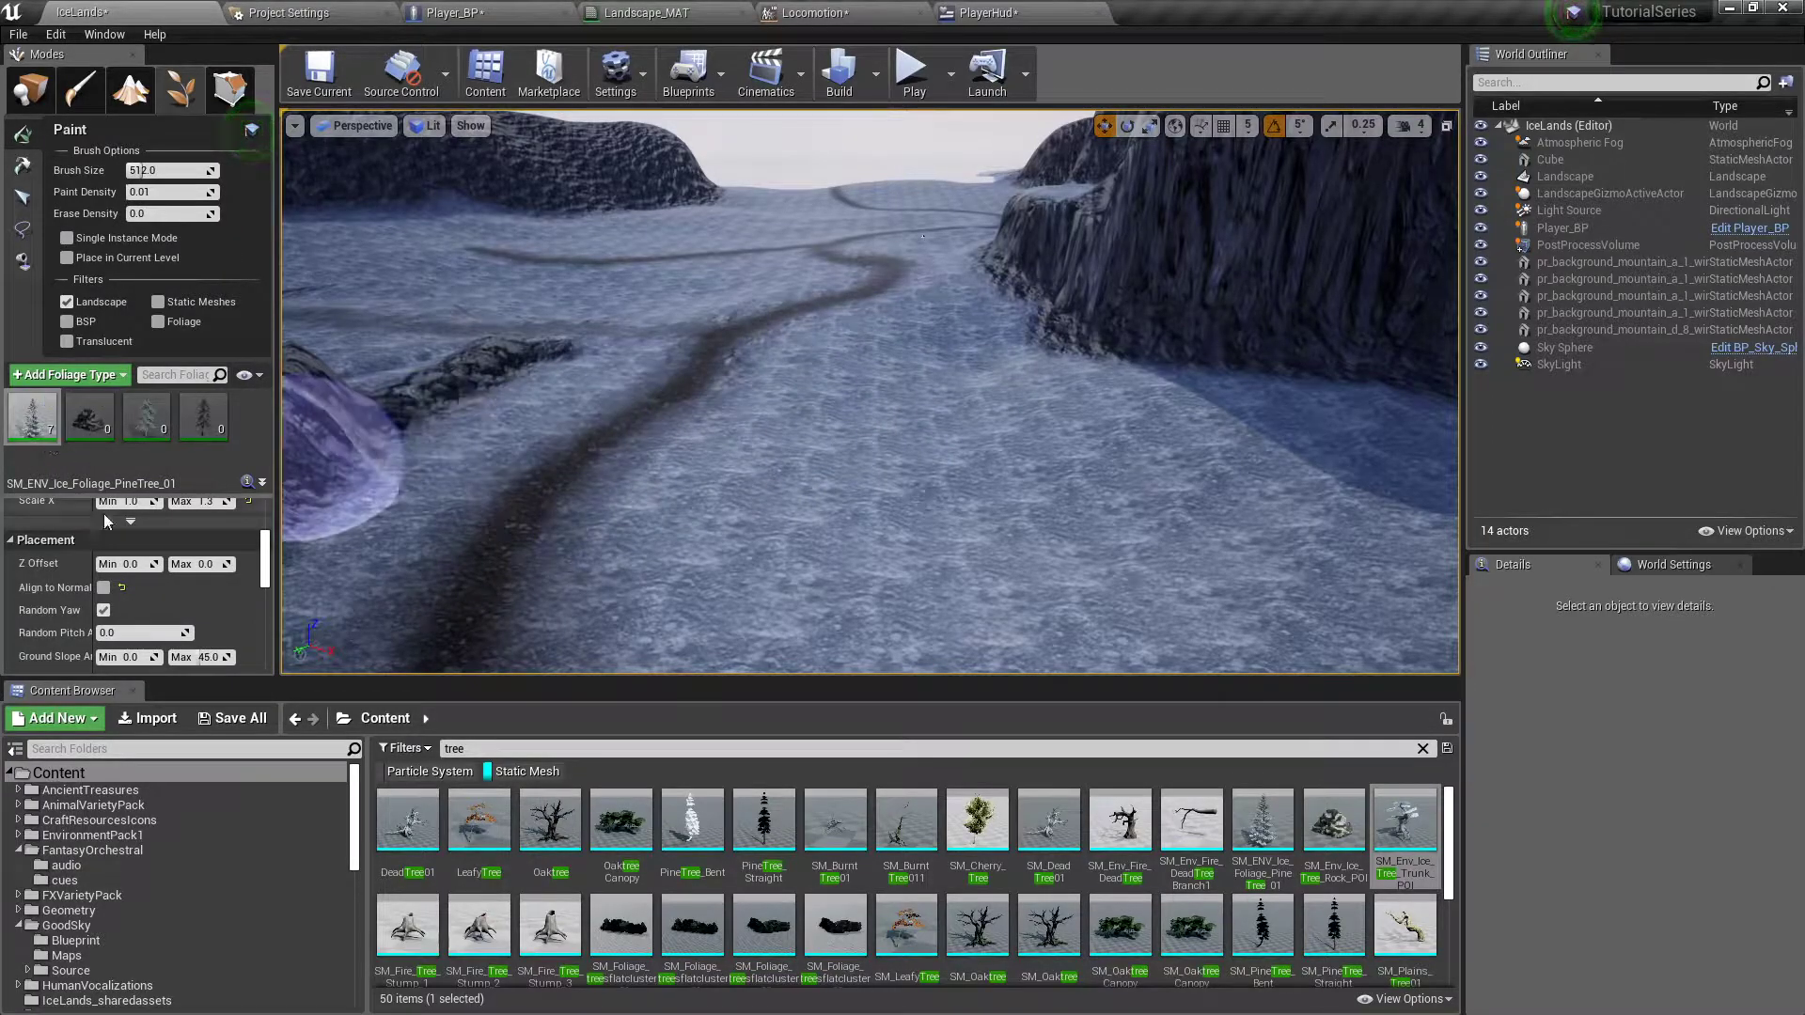
- Turn Align to Normal back on and paint a test row of pines from the path towards the cliff
click(103, 587)
drag(593, 524, 953, 365)
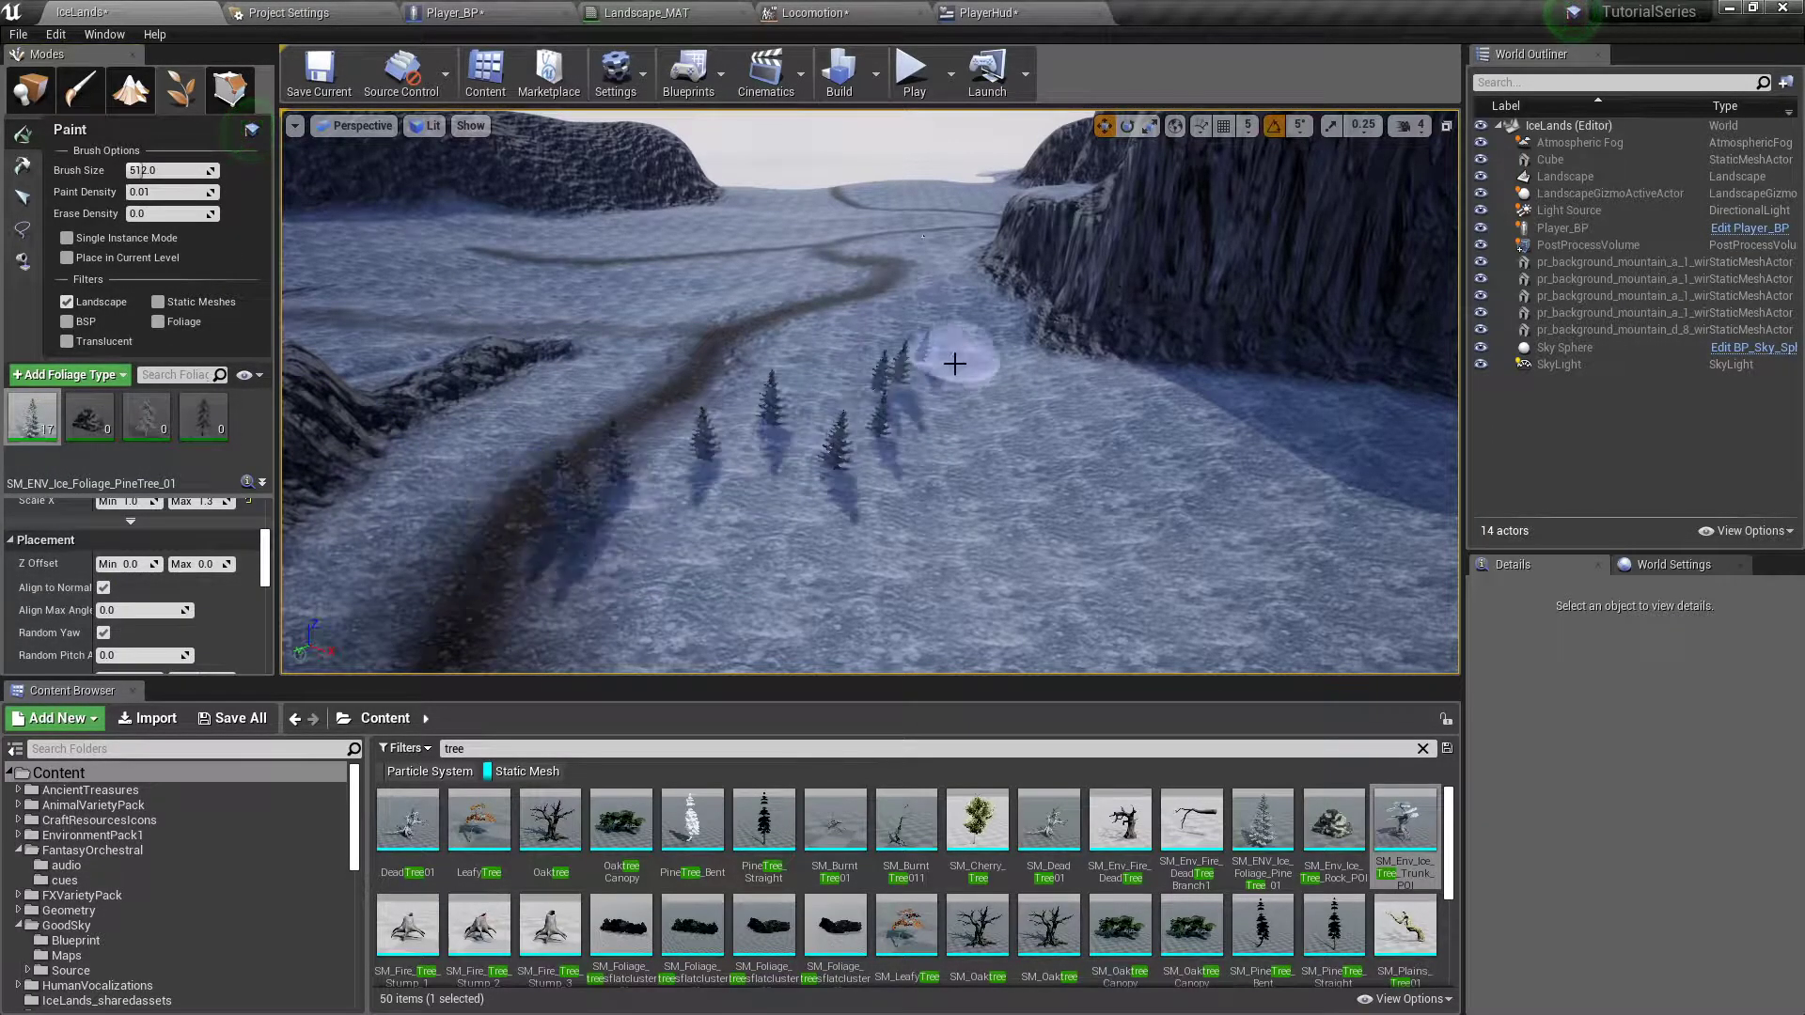
drag(1026, 314, 1273, 307)
mouse_move(1273, 307)
right_down()
mouse_move(1213, 314)
mouse_move(1206, 400)
right_up()
- Undo the last pine strokes and erase the remaining test trees beside the path
key(ctrl+z)
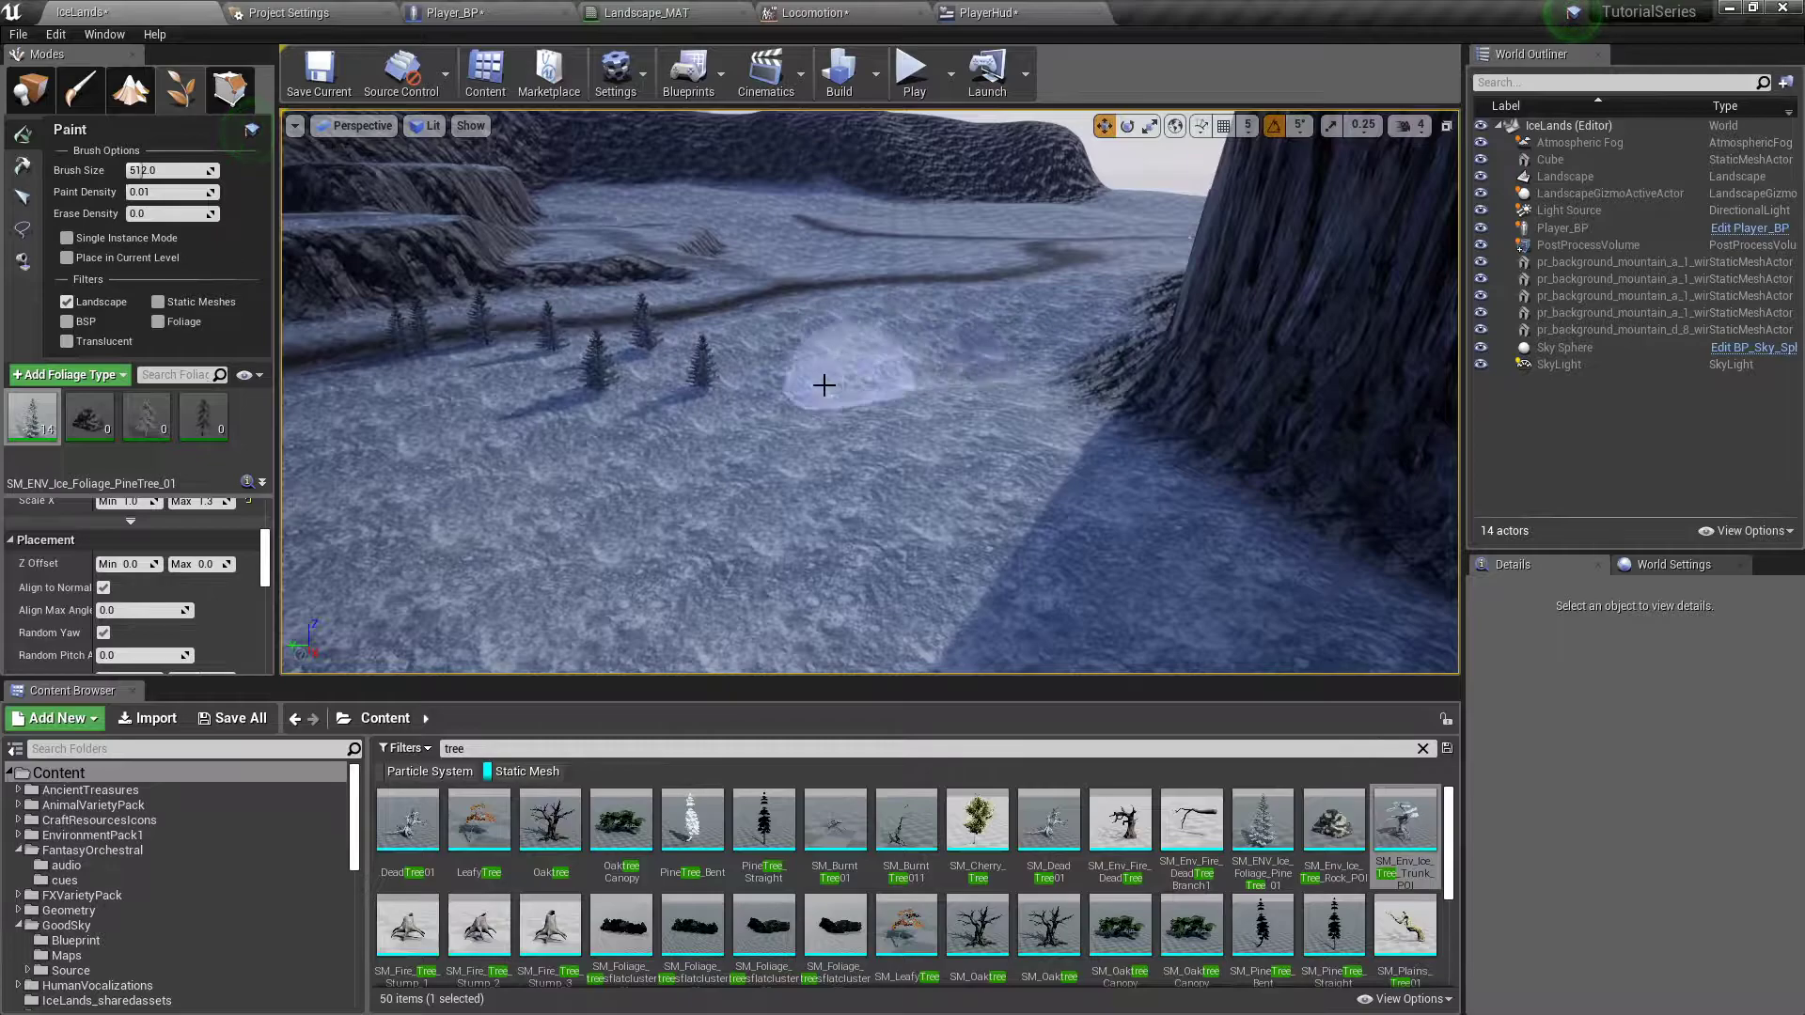
key(ctrl+z)
mouse_move(524, 383)
right_down()
mouse_move(602, 381)
mouse_move(528, 382)
right_up()
shift+drag(723, 409, 841, 421)
mouse_move(841, 421)
right_down()
mouse_move(883, 404)
mouse_move(866, 468)
right_up()
shift+drag(866, 468, 880, 392)
right_drag(880, 392, 821, 370)
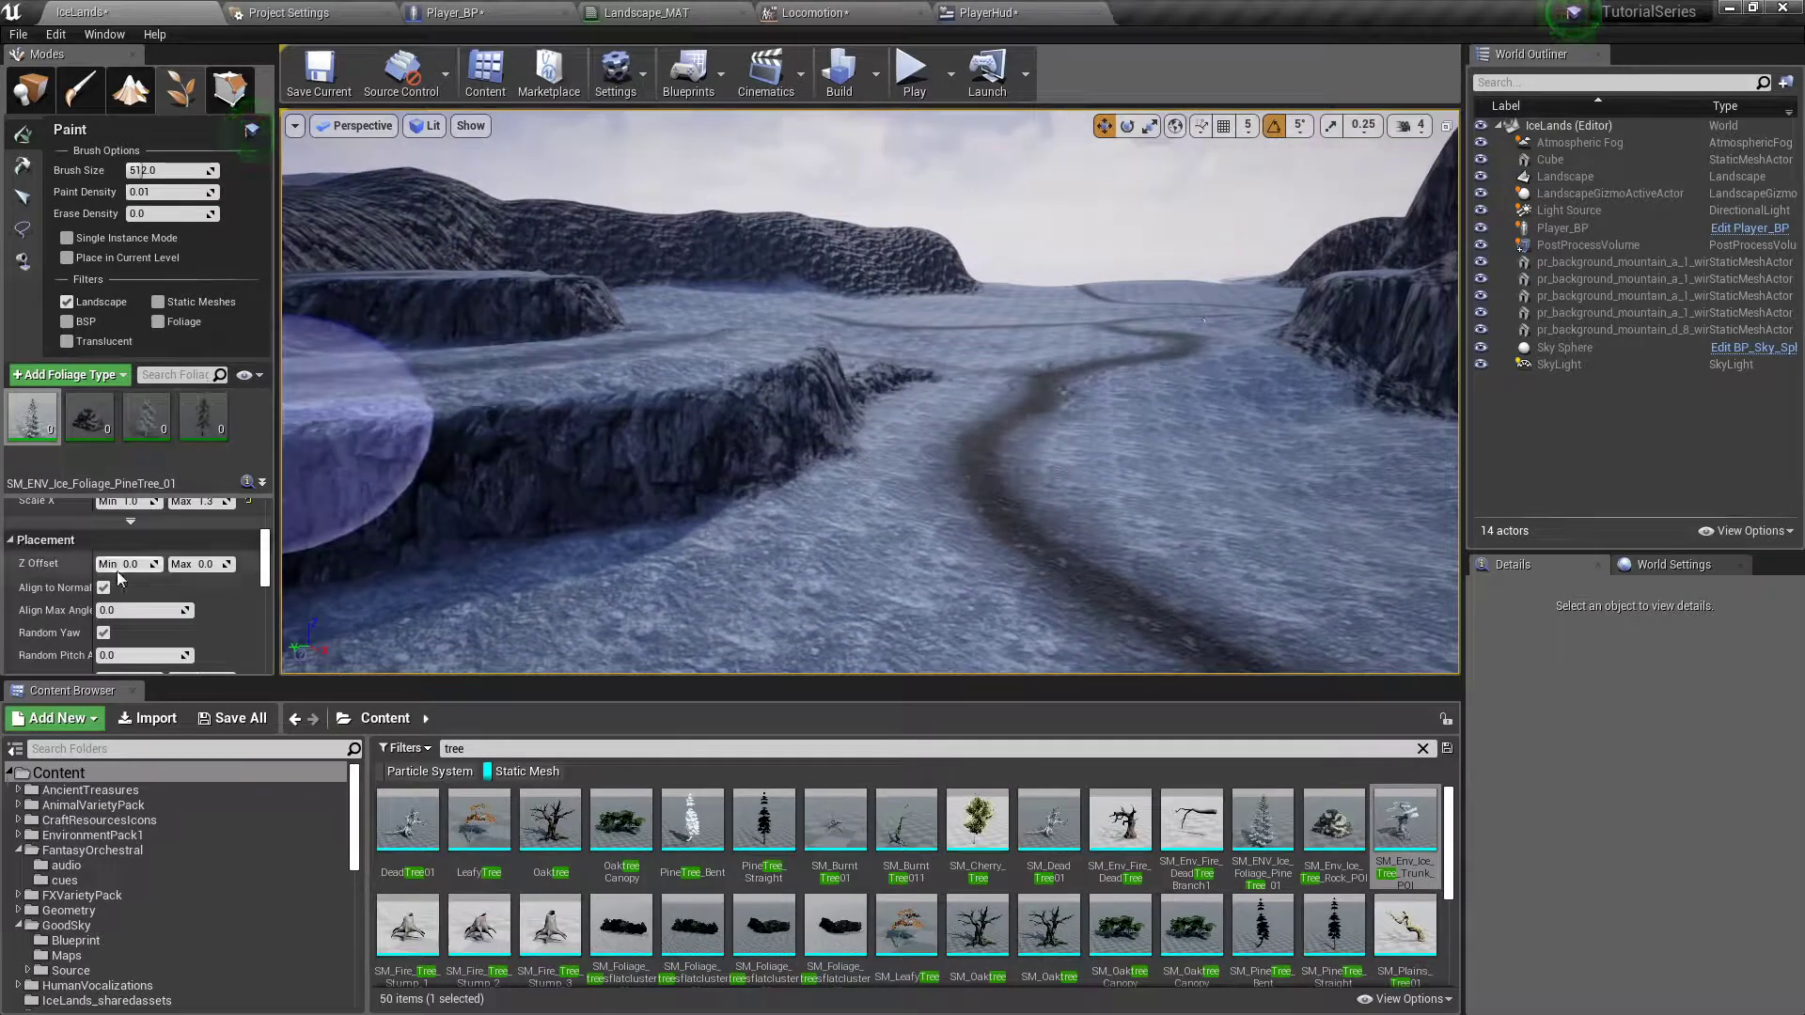
- Turn off Align to Normal for SM_ENV_Ice_Foliage_PineTree_01 and both SM_Snowy_Pine_Tree foliage types
click(103, 587)
click(95, 427)
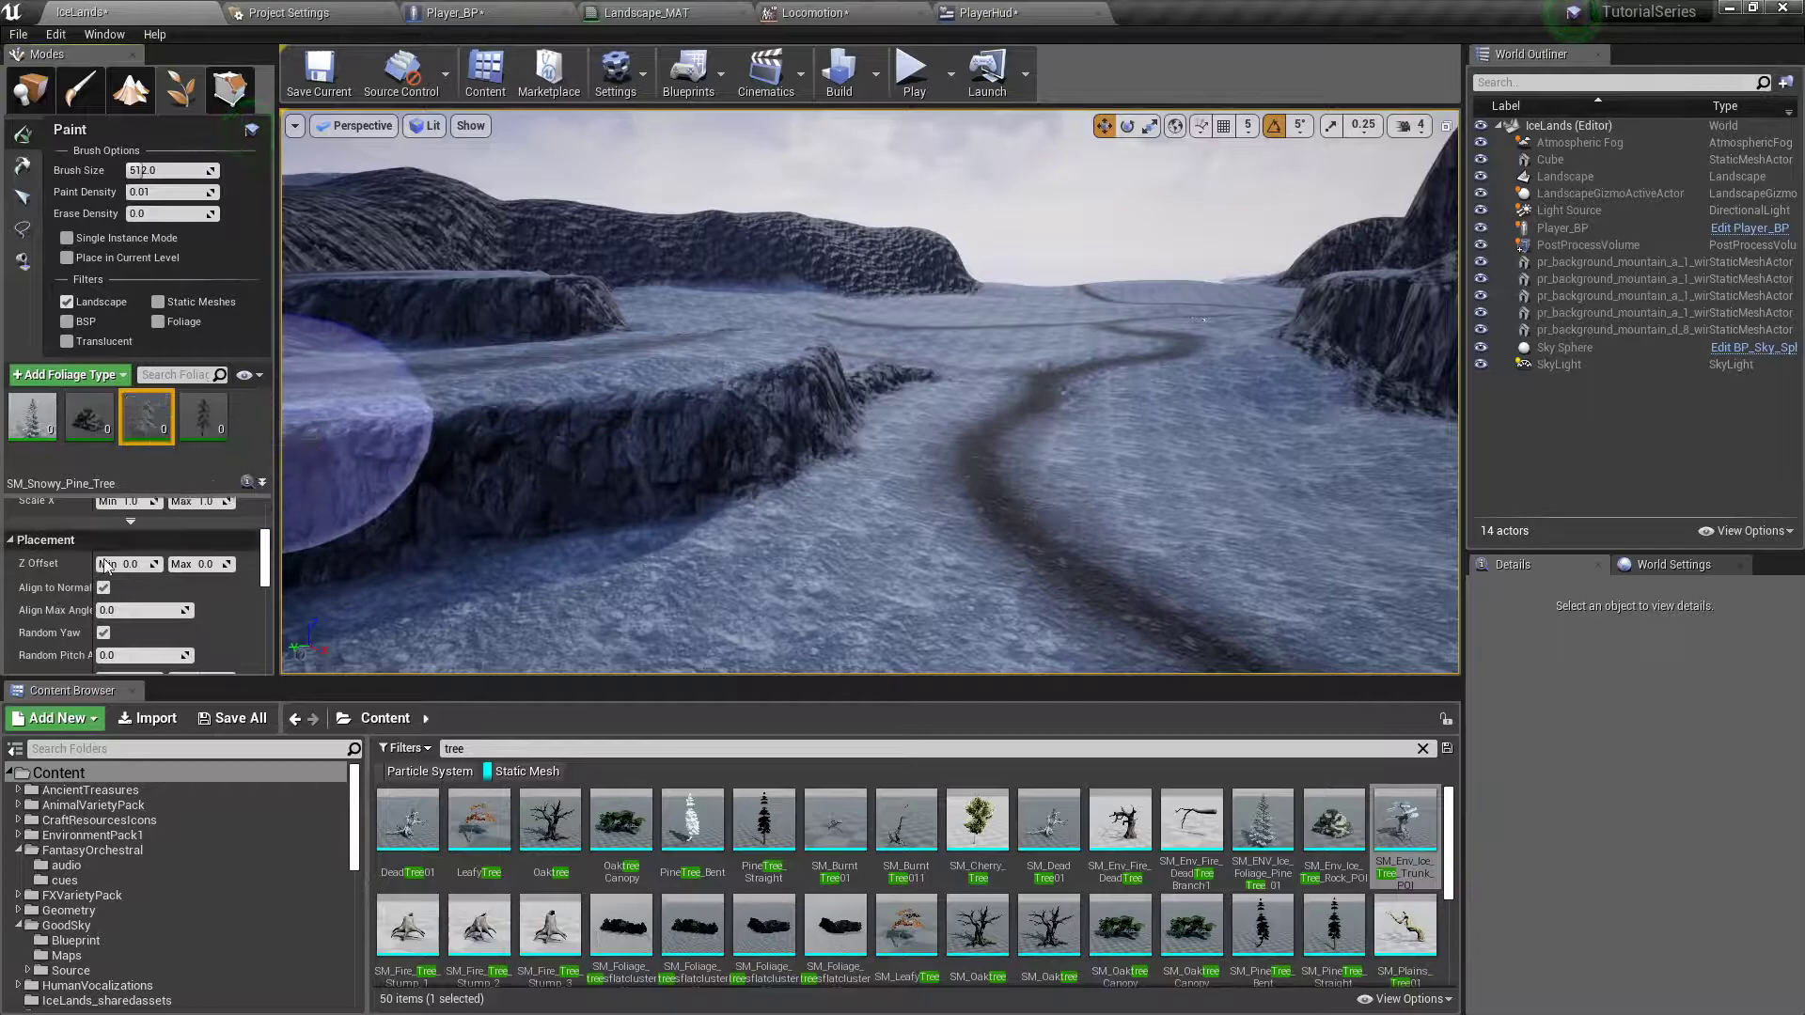
click(195, 433)
scroll(132, 583, up, 4)
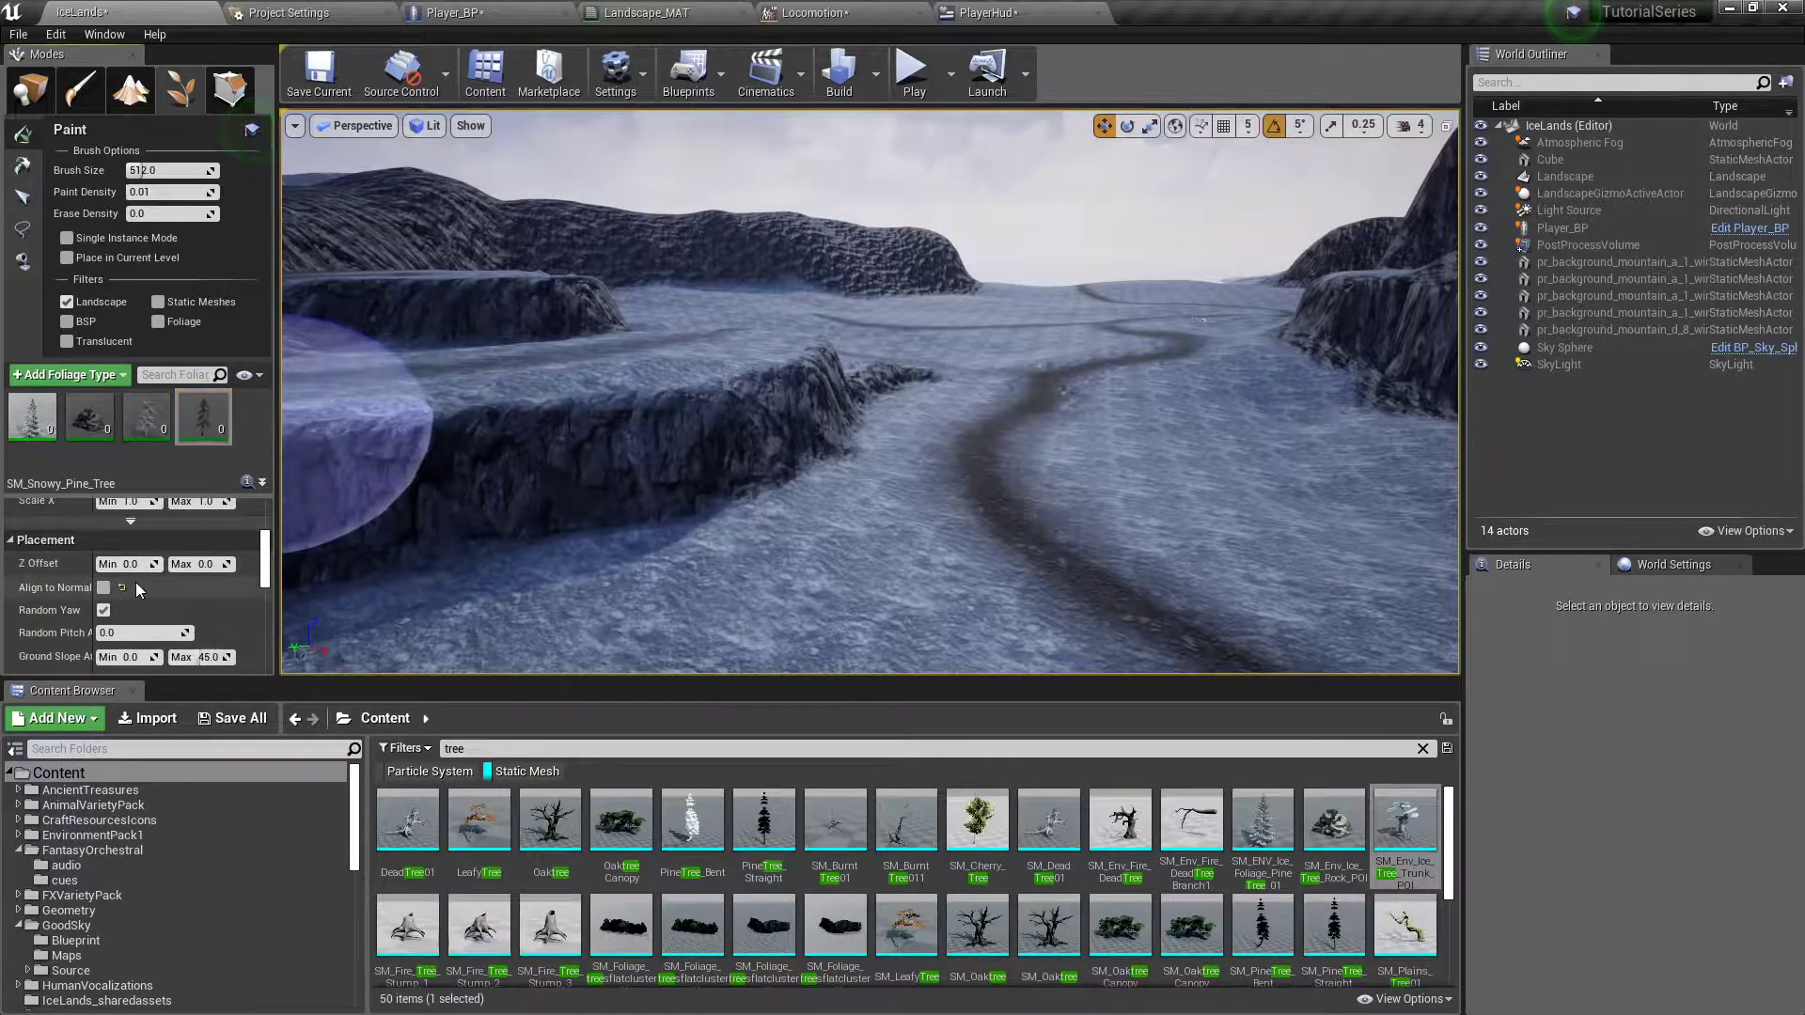
scroll(145, 584, down, 1)
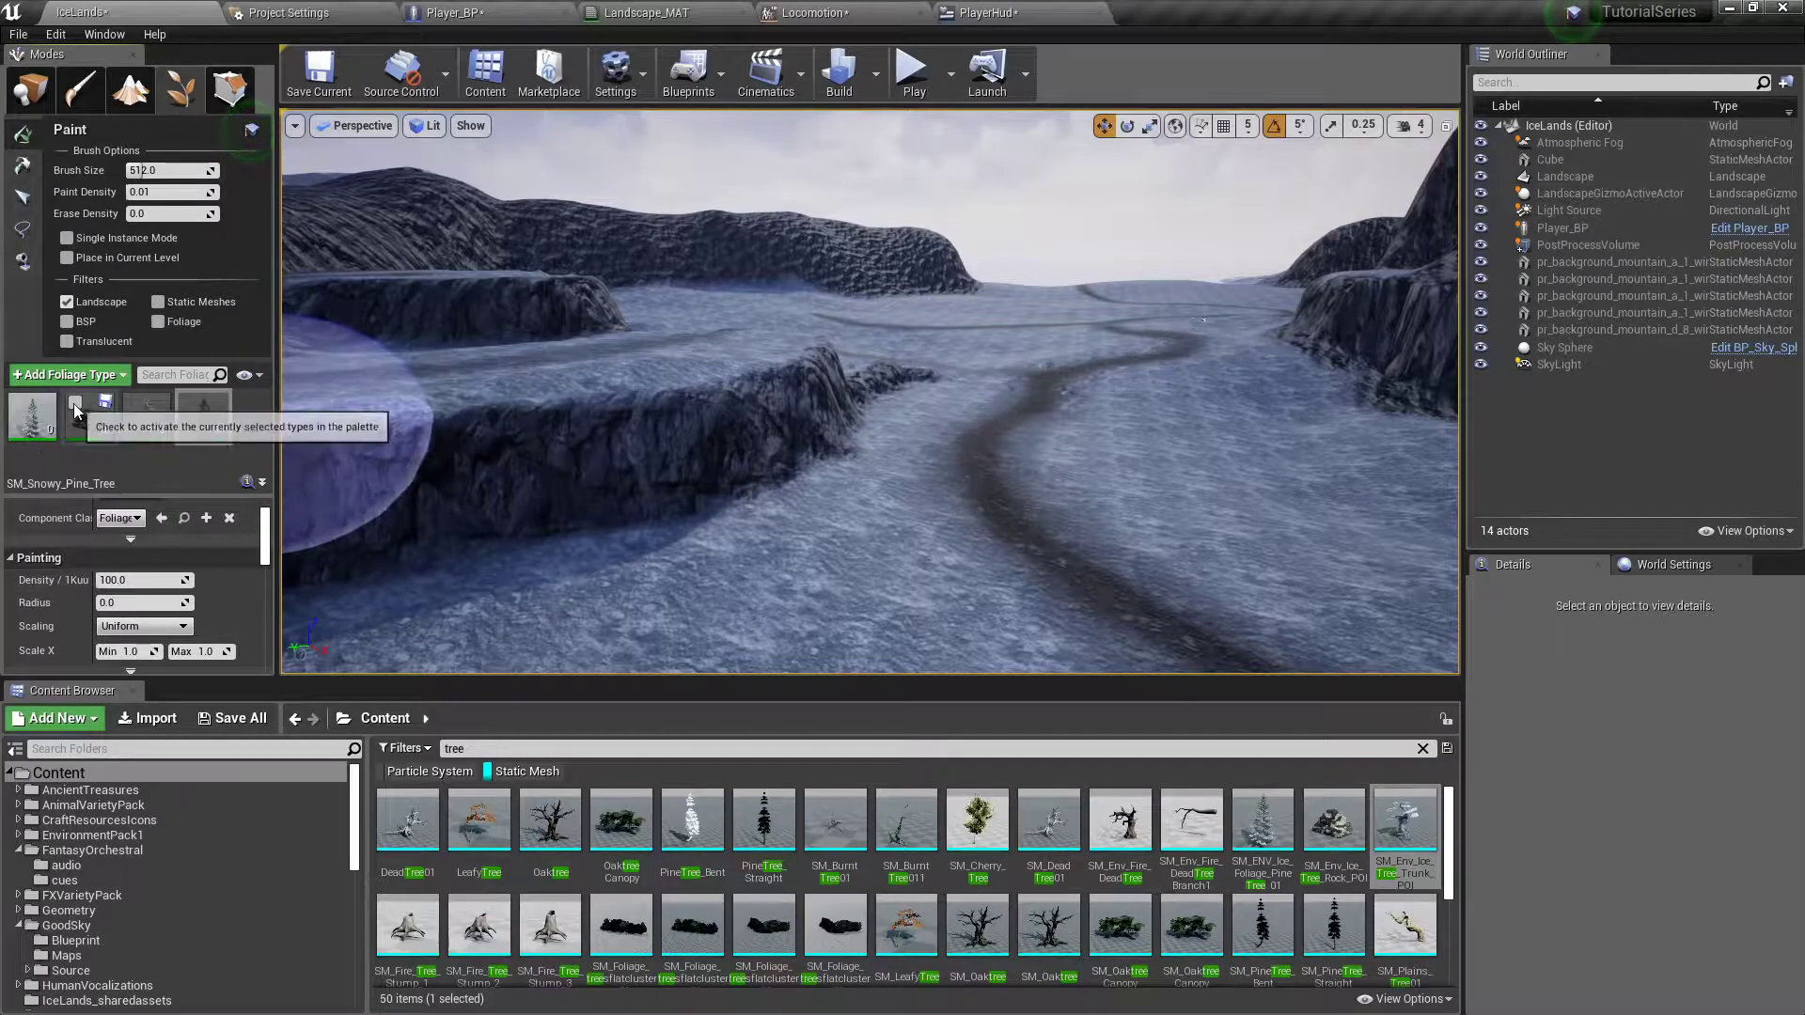
- Reactivate all foliage types and set the density of SM_Env_Ice_Tree_Rock_POI to 5
click(82, 430)
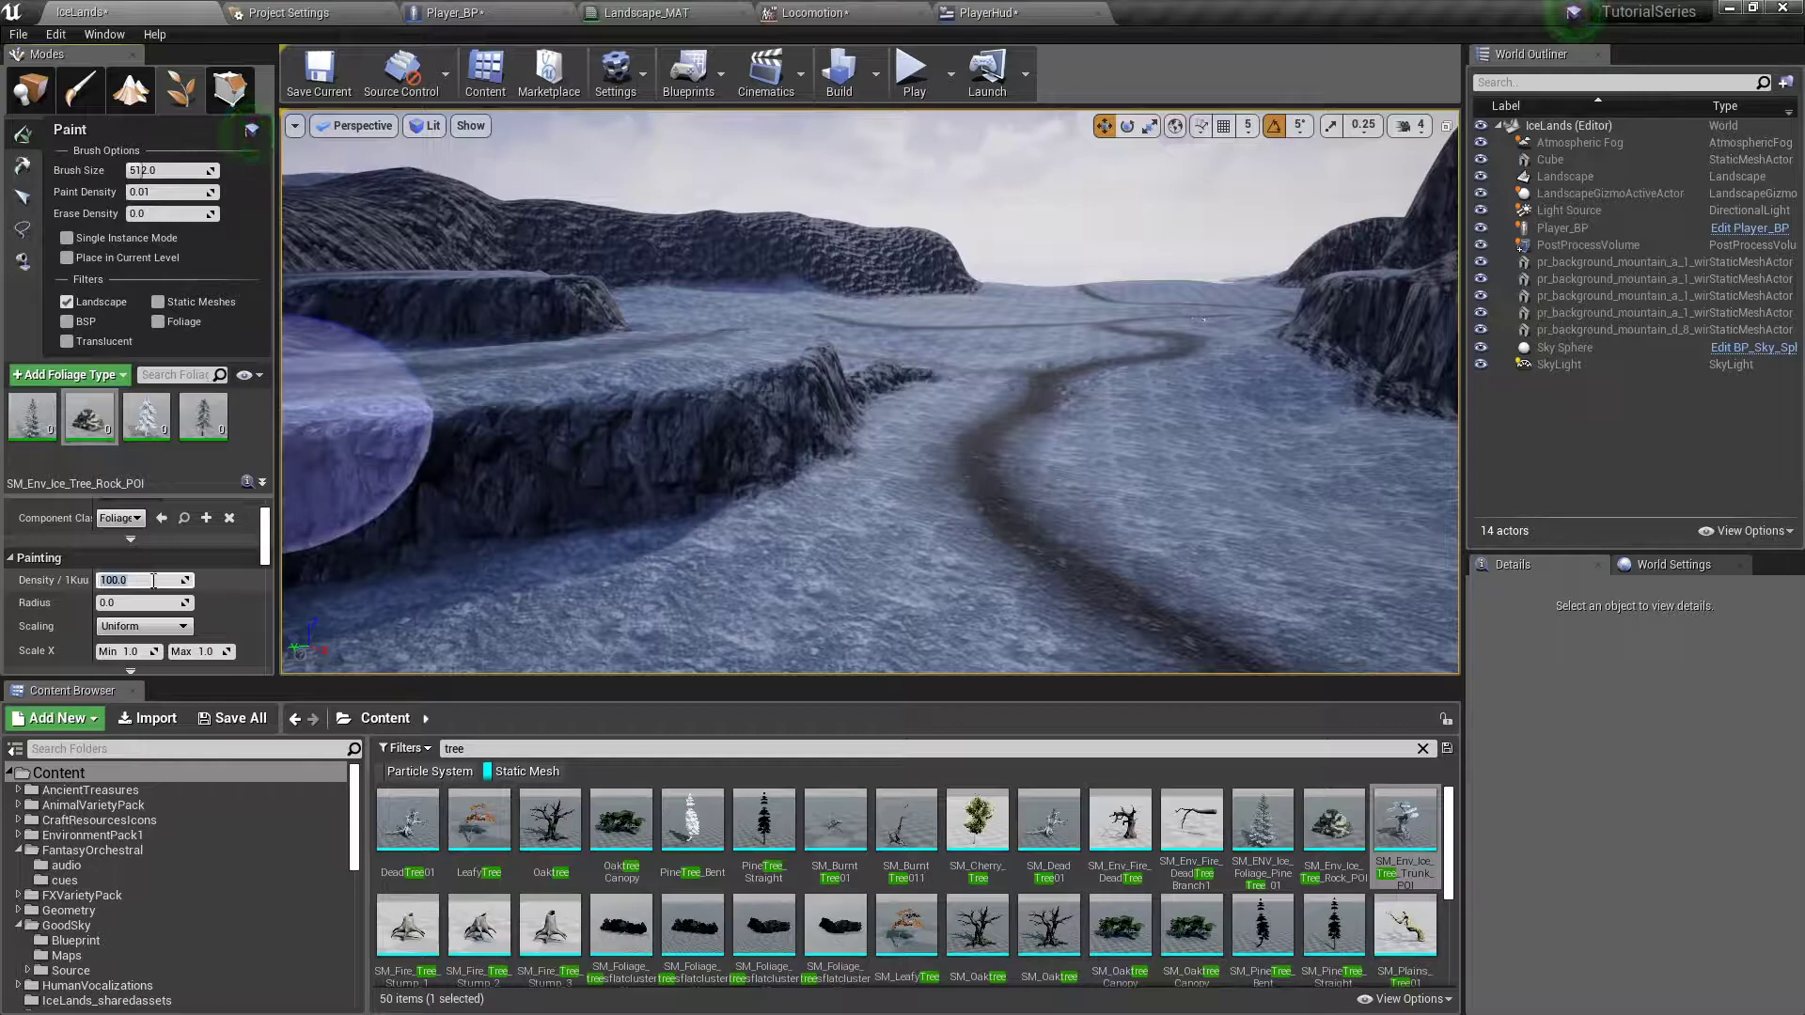
text(5)
key(Return)
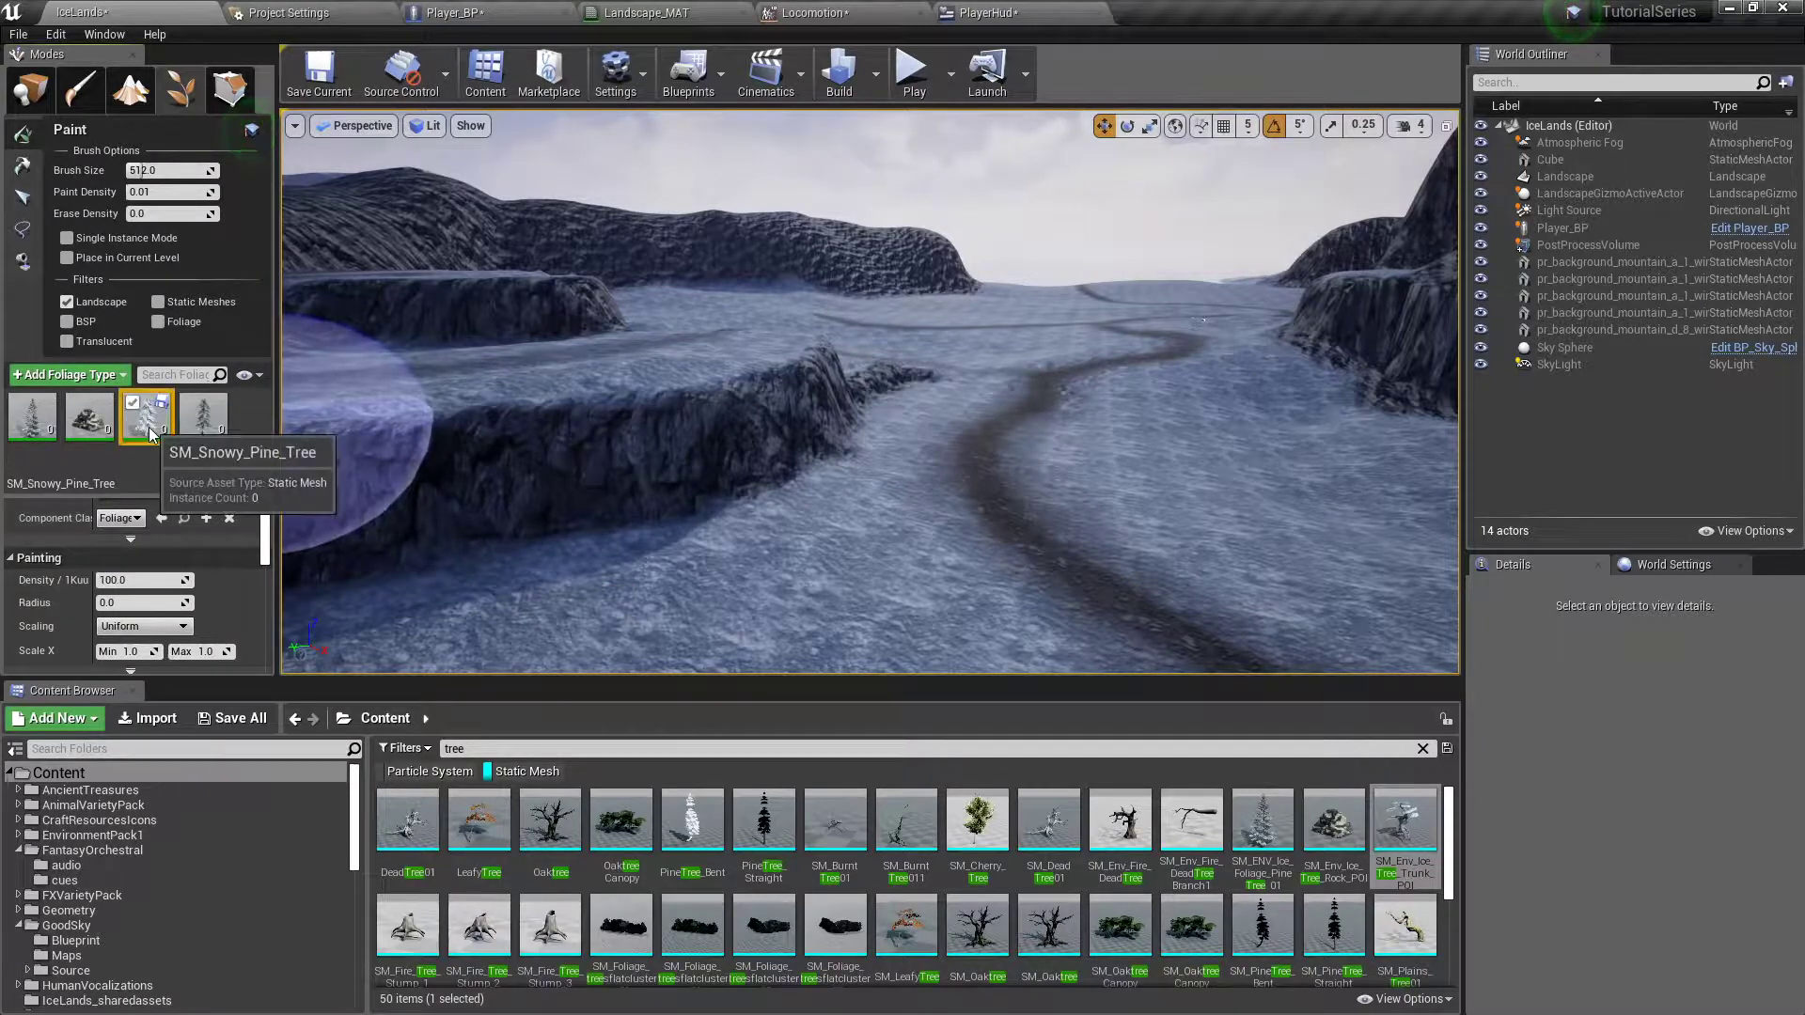
- Set the density of the white SM_Snowy_Pine_Tree to 50 and of SM_ENV_Ice_Foliage_PineTree_01 to 30
click(129, 580)
text(50)
click(28, 438)
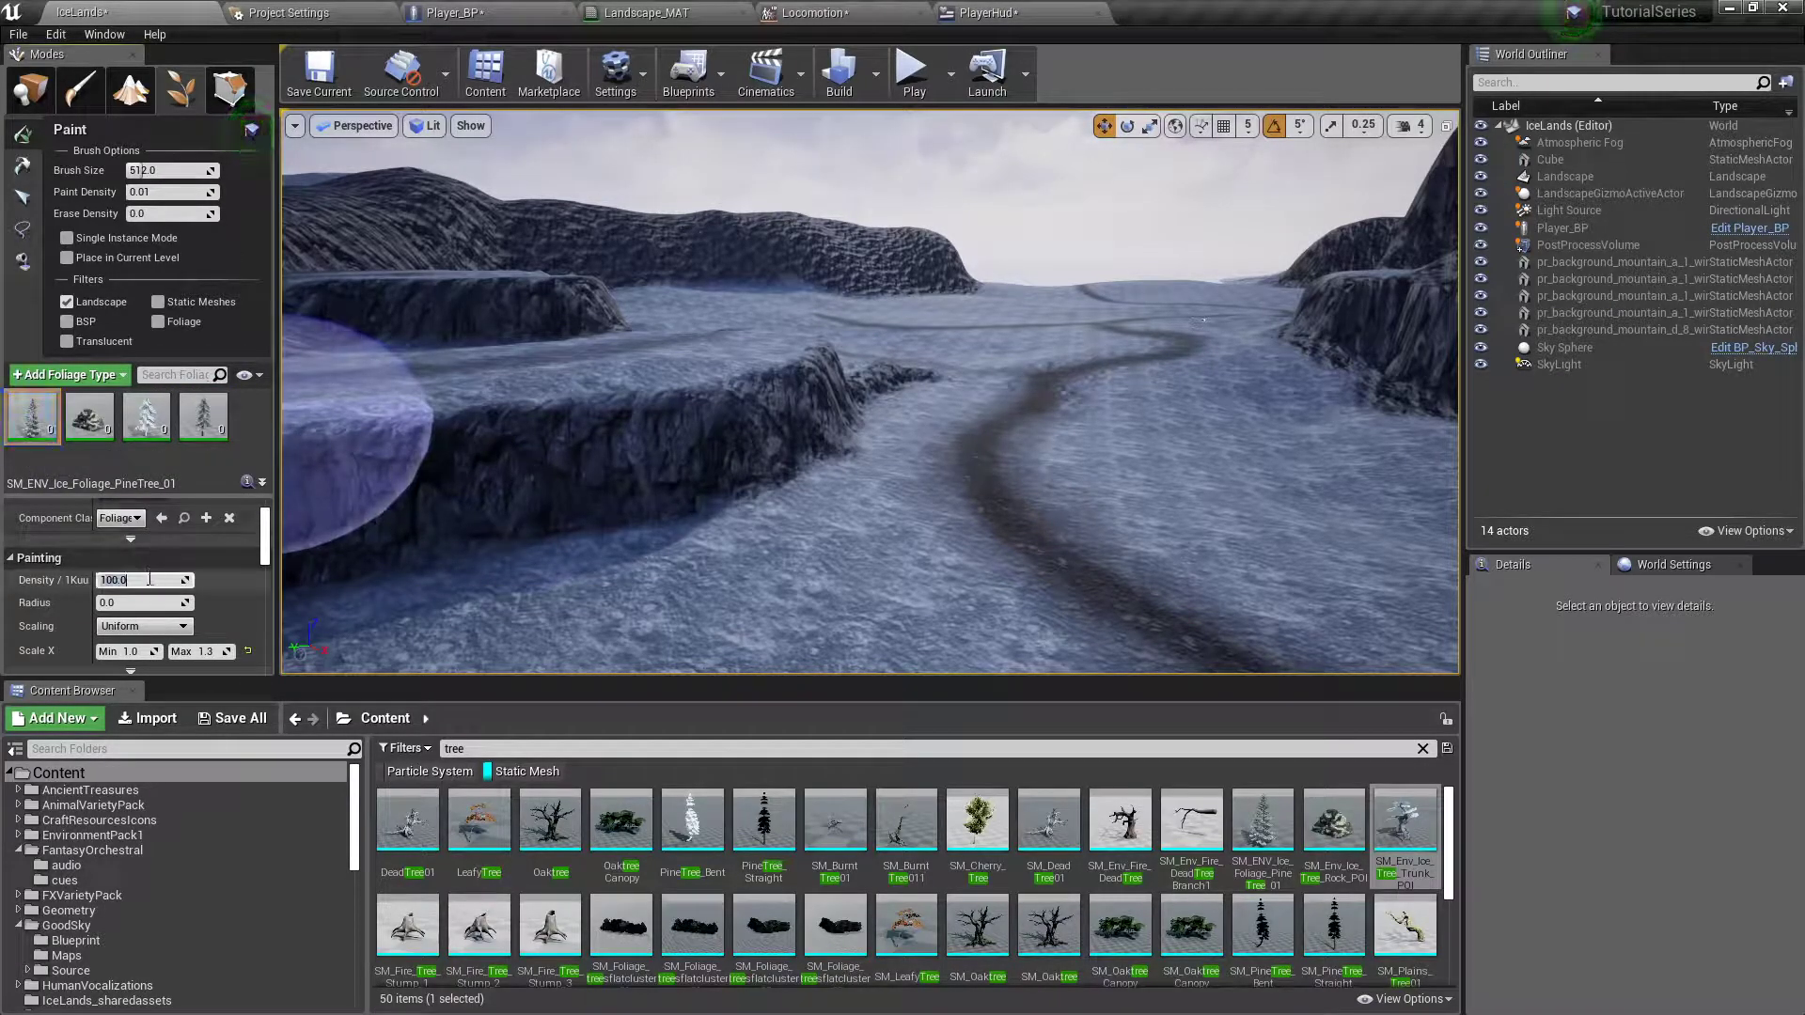
text(30)
key(Return)
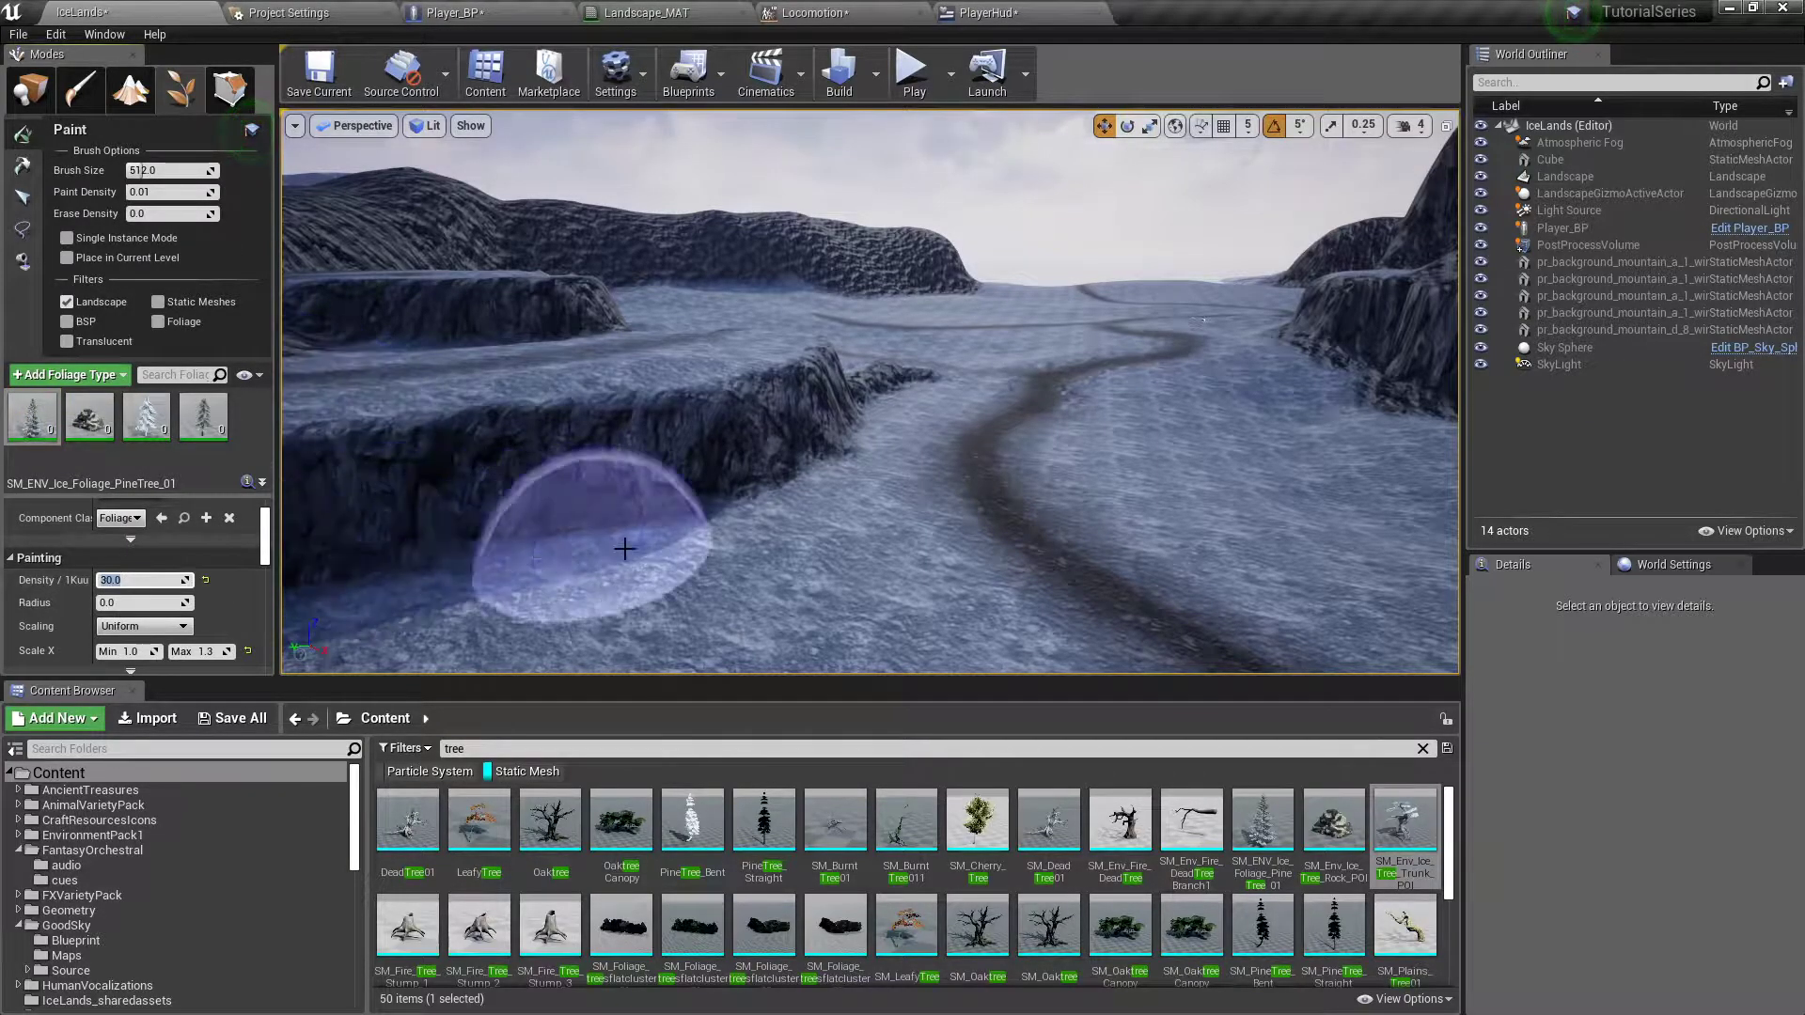
- Paint a mixed patch of trees and rocks on the snow between the terraced formation and the looped path
key(s)
mouse_move(700, 541)
right_down()
mouse_move(699, 602)
mouse_move(705, 536)
right_up()
mouse_move(595, 519)
mouse_down()
mouse_move(492, 560)
mouse_move(624, 511)
mouse_move(572, 419)
mouse_move(453, 500)
mouse_up()
mouse_move(681, 418)
right_down()
mouse_move(625, 442)
mouse_move(517, 438)
mouse_move(447, 393)
mouse_move(413, 452)
mouse_move(366, 467)
mouse_move(291, 456)
mouse_move(282, 419)
right_up()
key(w)
key(w)
key(s)
- Lower the density of SM_Env_Ice_Tree_Rock_POI to 1 and paint trees around the outer side of the looped path
click(90, 435)
text(1)
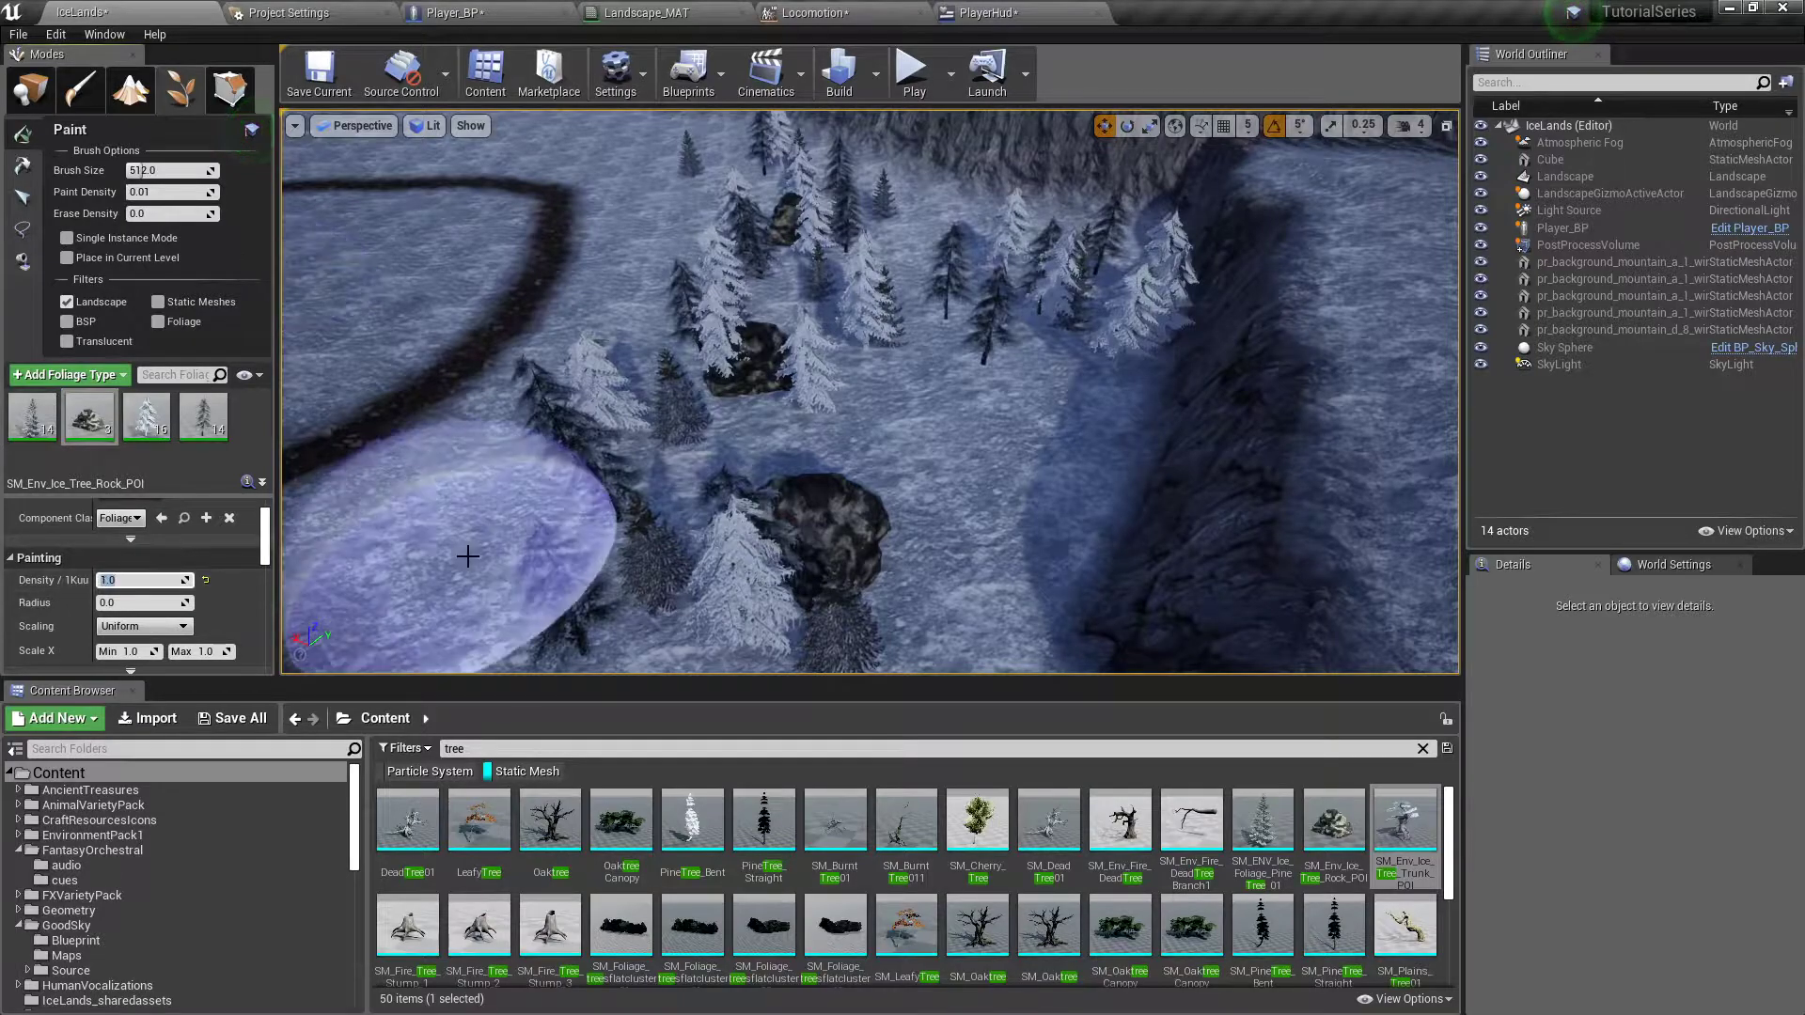
right_drag(604, 443, 602, 394)
scroll(663, 437, down, 5)
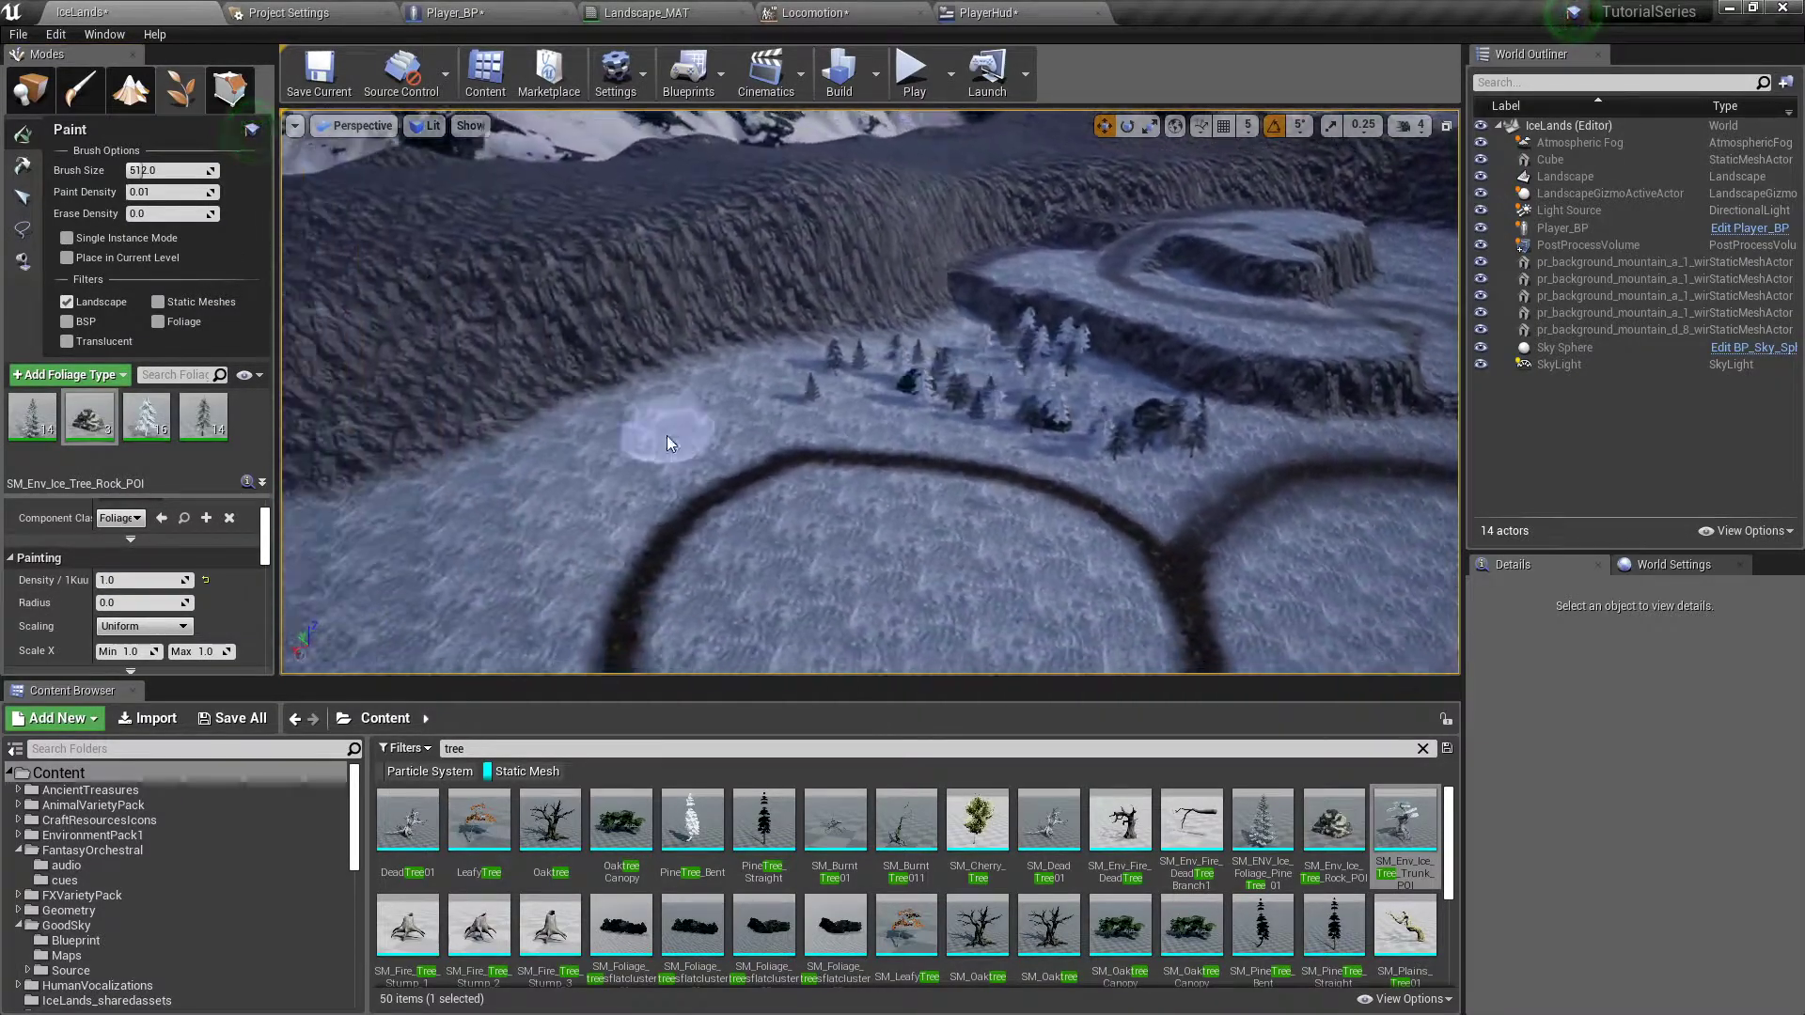
mouse_move(803, 391)
mouse_down()
mouse_move(623, 492)
mouse_move(472, 616)
mouse_up()
right_drag(651, 434, 654, 484)
right_drag(572, 561, 624, 613)
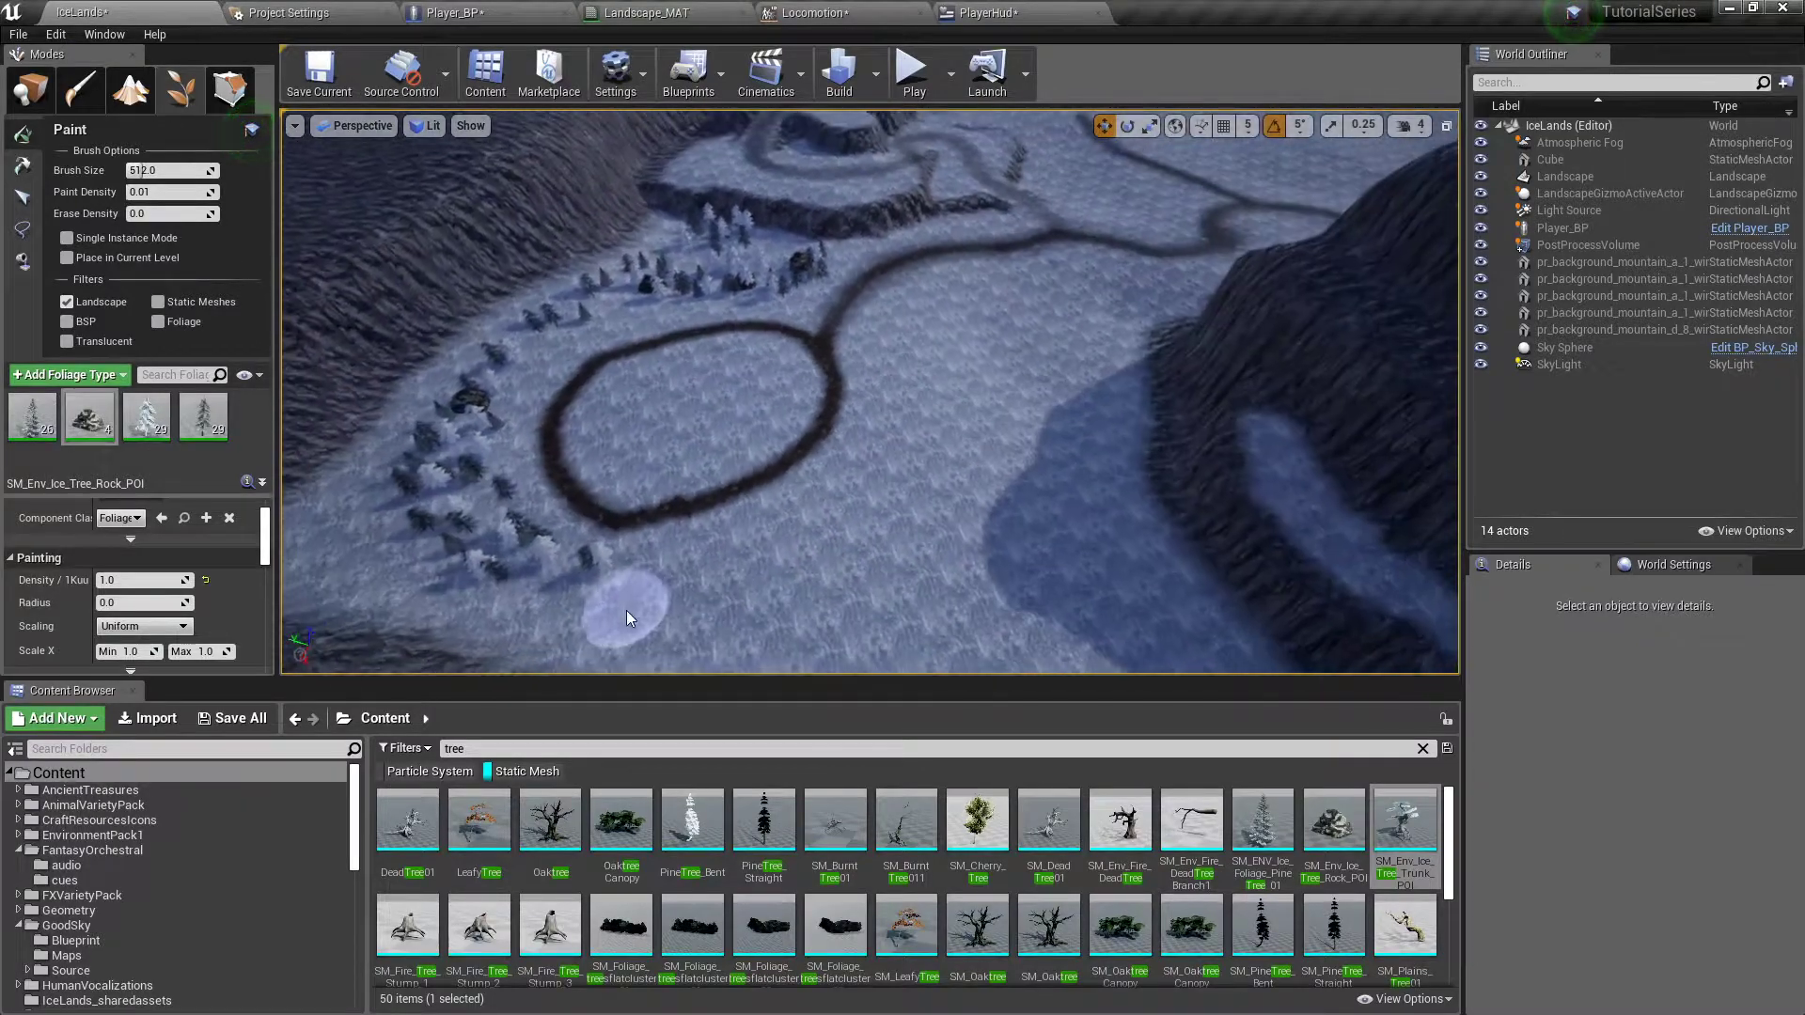
- Paint a dense forest on the snow between the looped path and the tall ledged cliff
drag(625, 613, 777, 555)
right_drag(880, 629, 794, 623)
drag(793, 623, 1149, 518)
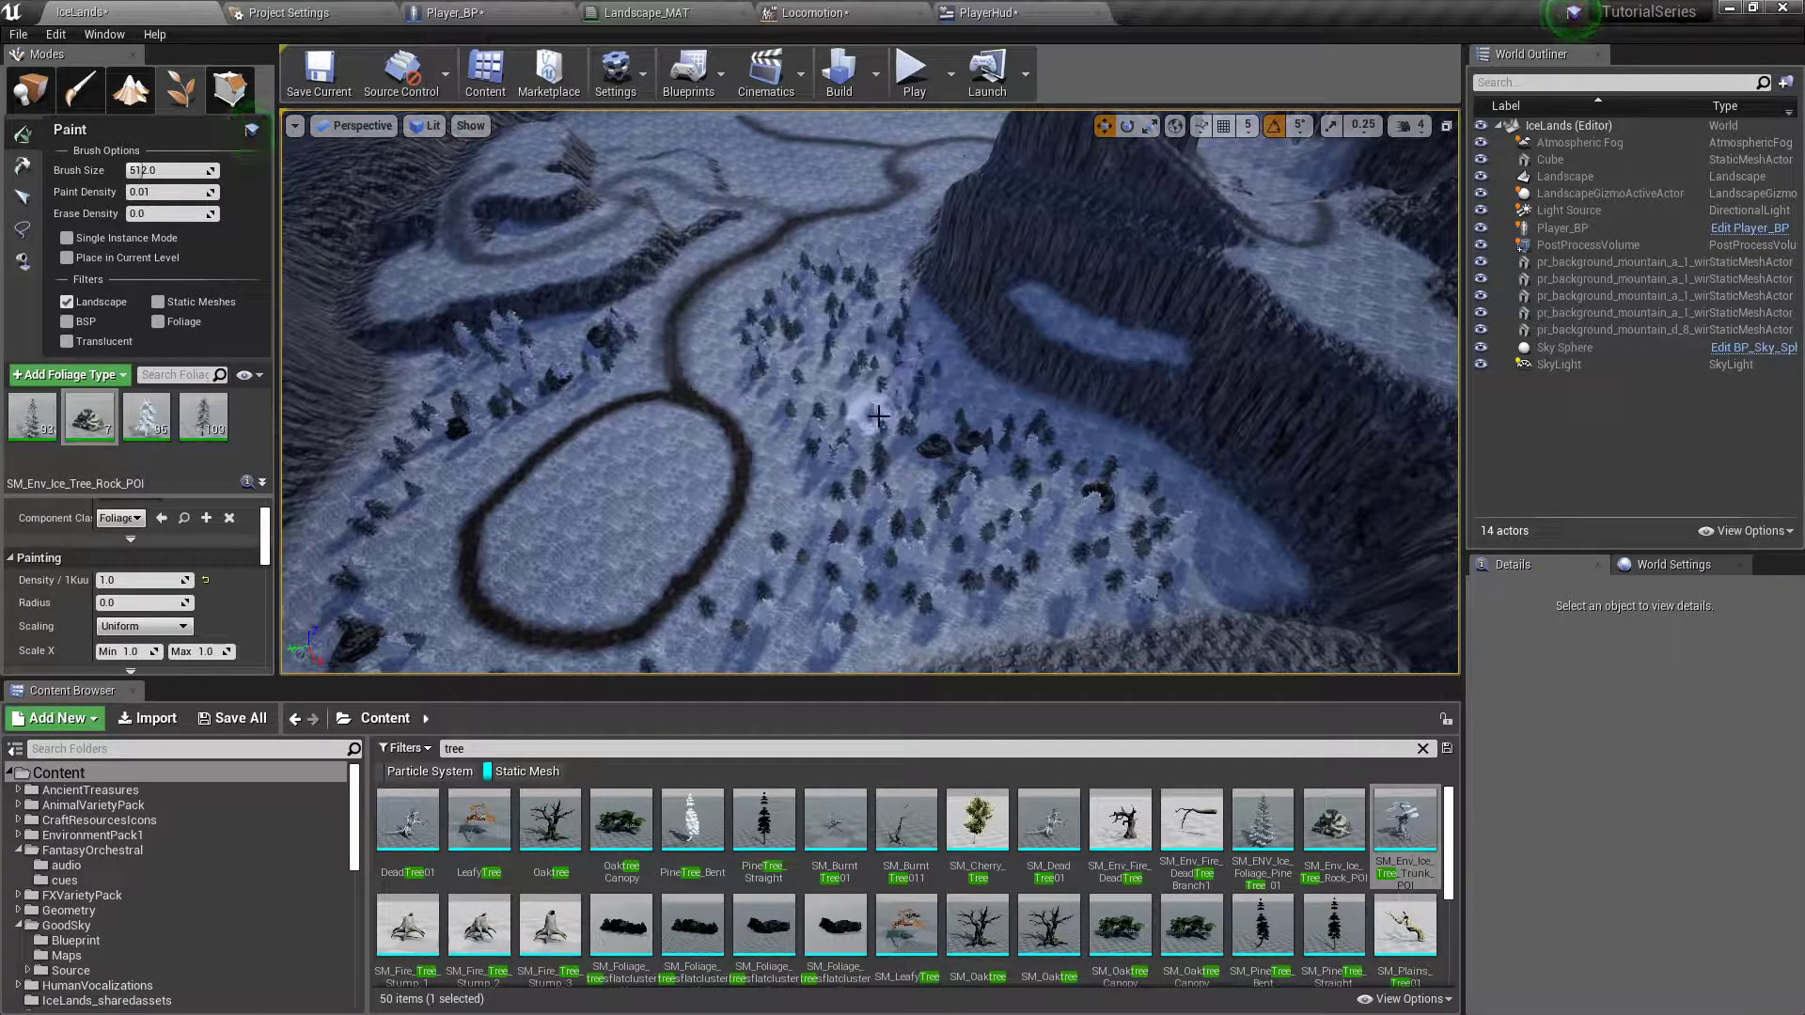
- Paint a cluster of trees inside the fork of the dirt paths, beside the low rock ridge
mouse_move(1028, 432)
right_down()
mouse_move(915, 439)
mouse_move(929, 374)
right_up()
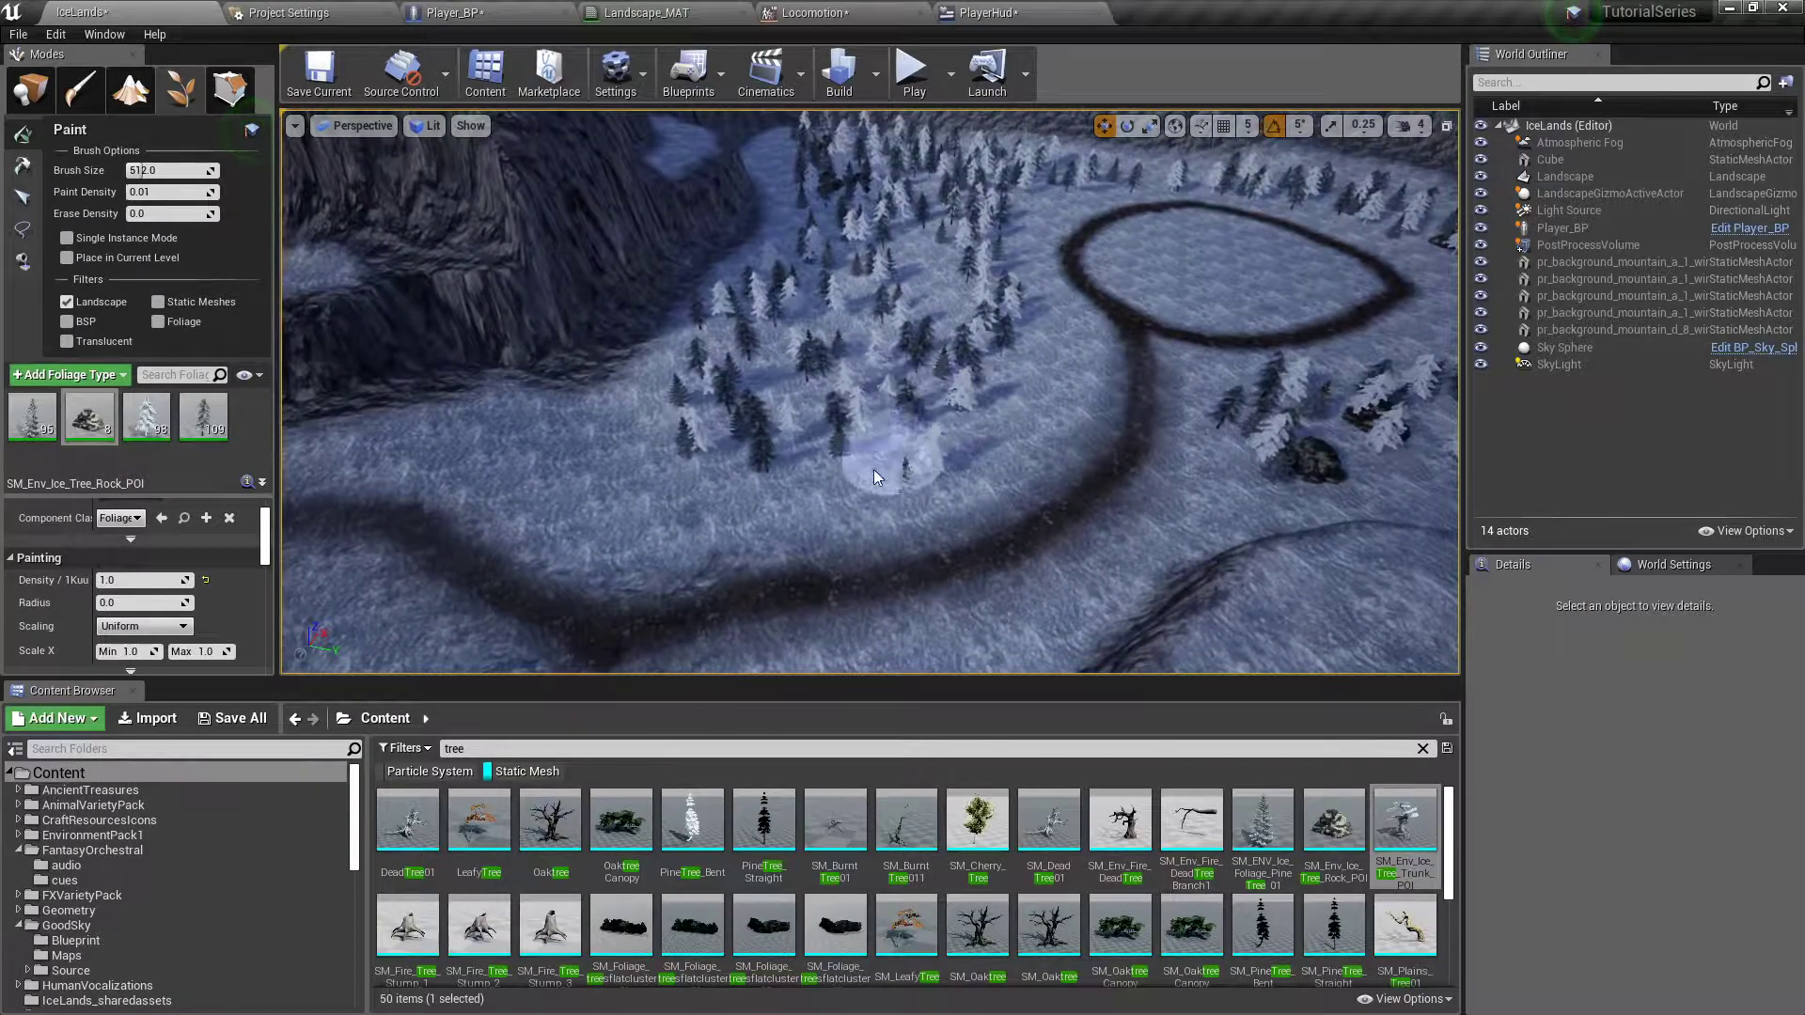
click(561, 446)
mouse_move(519, 444)
right_down()
mouse_move(463, 444)
mouse_move(519, 444)
right_up()
drag(706, 494, 889, 573)
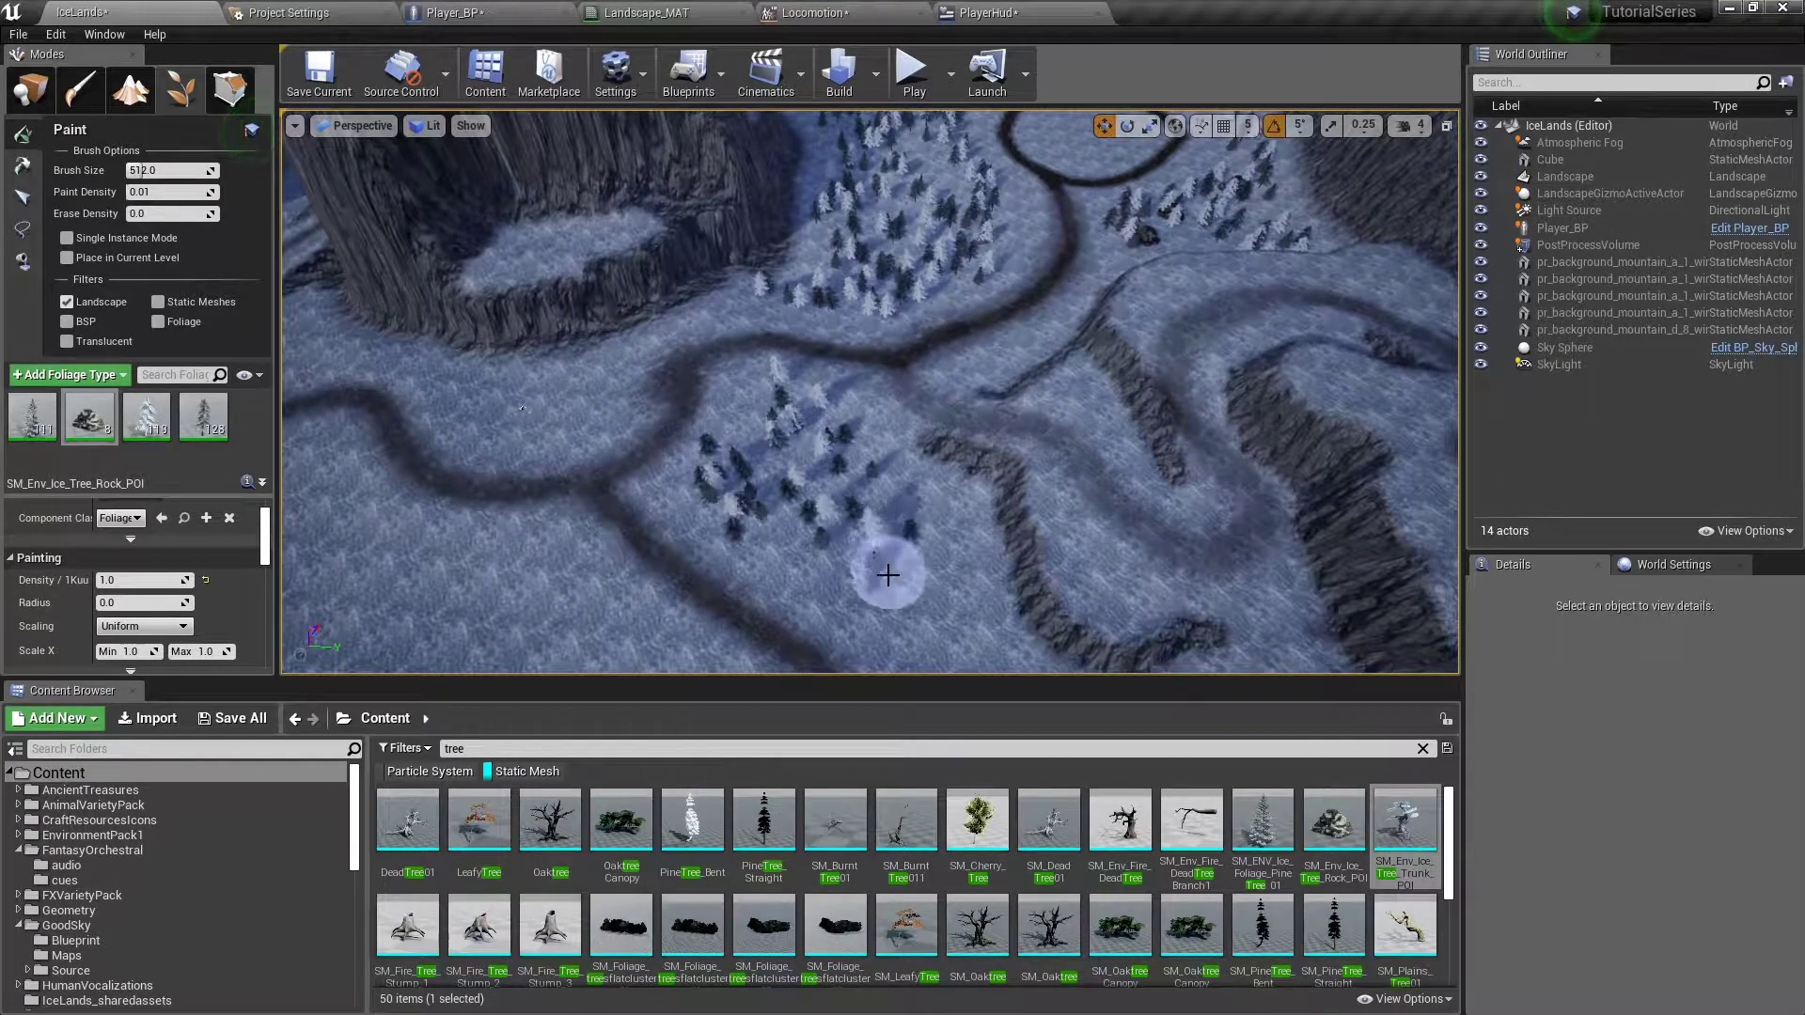
key(w)
mouse_move(907, 508)
right_down()
mouse_move(880, 503)
mouse_move(897, 395)
mouse_move(931, 385)
mouse_move(865, 404)
mouse_move(862, 460)
right_up()
key(s)
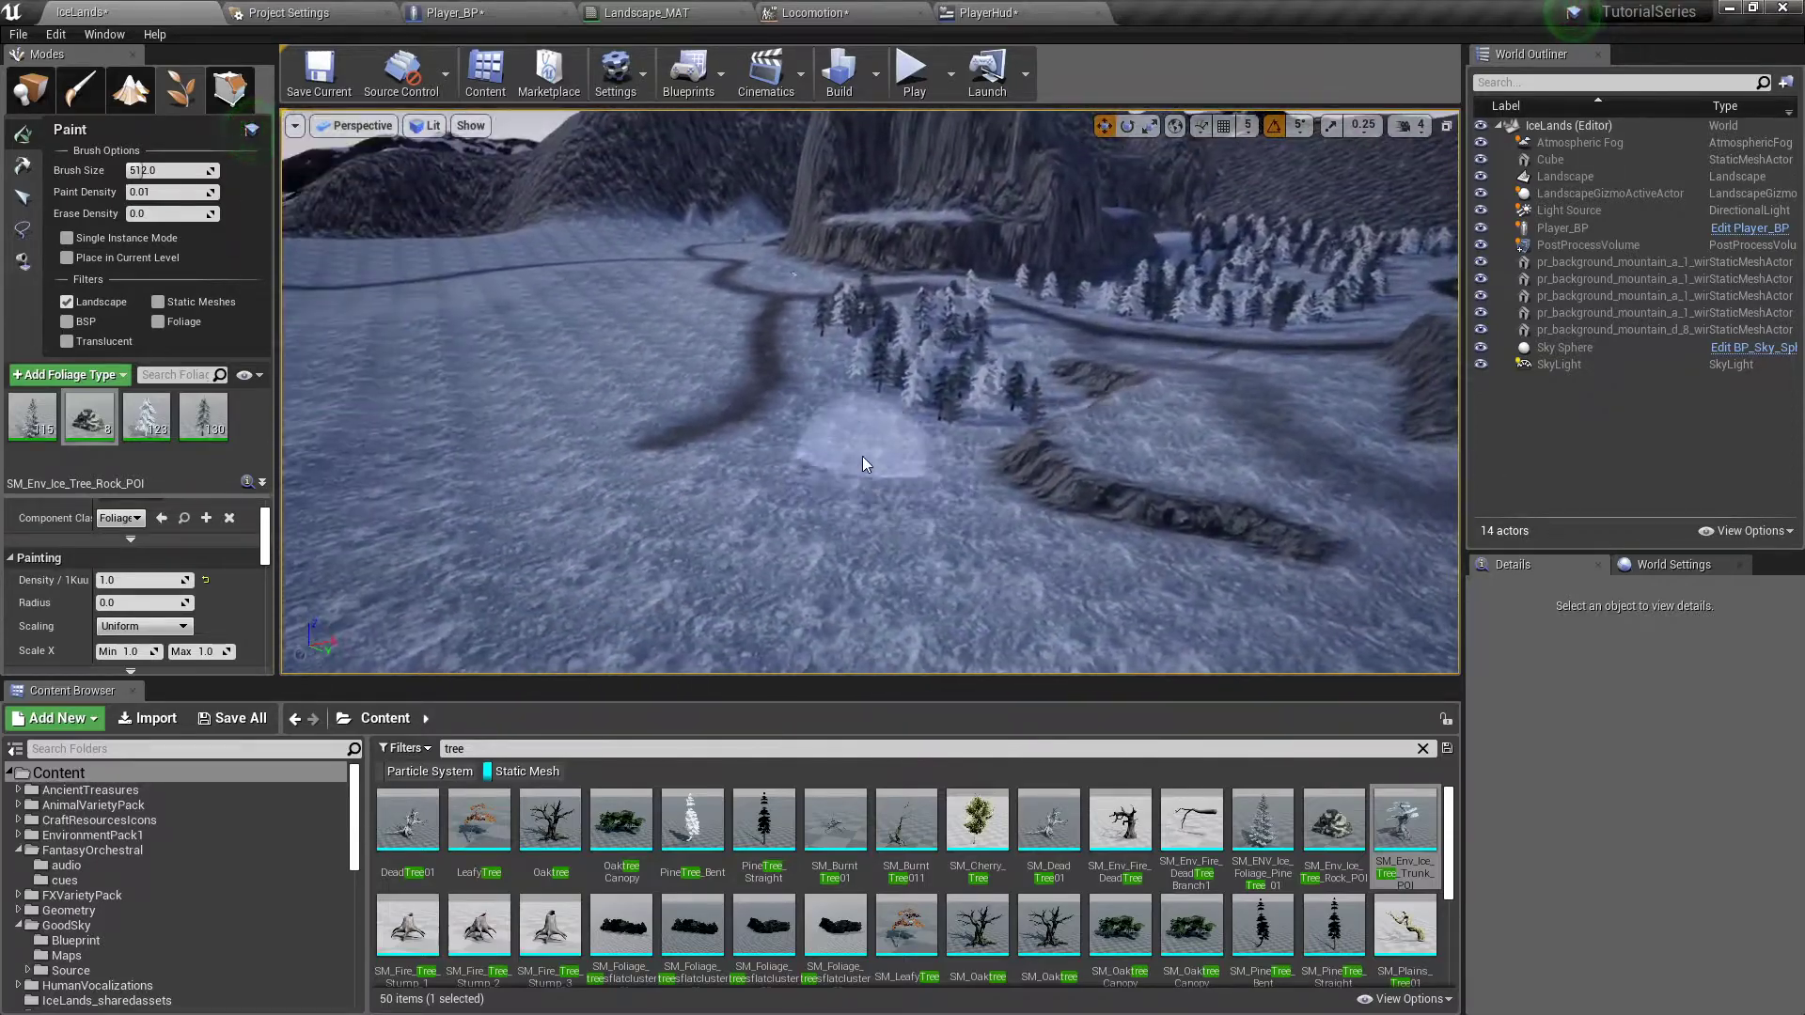
- Paint mixed trees and rocks on the open snow beyond the dead-end branch of the path
click(737, 555)
key(a)
mouse_move(737, 555)
right_down()
mouse_move(747, 531)
mouse_move(891, 521)
right_up()
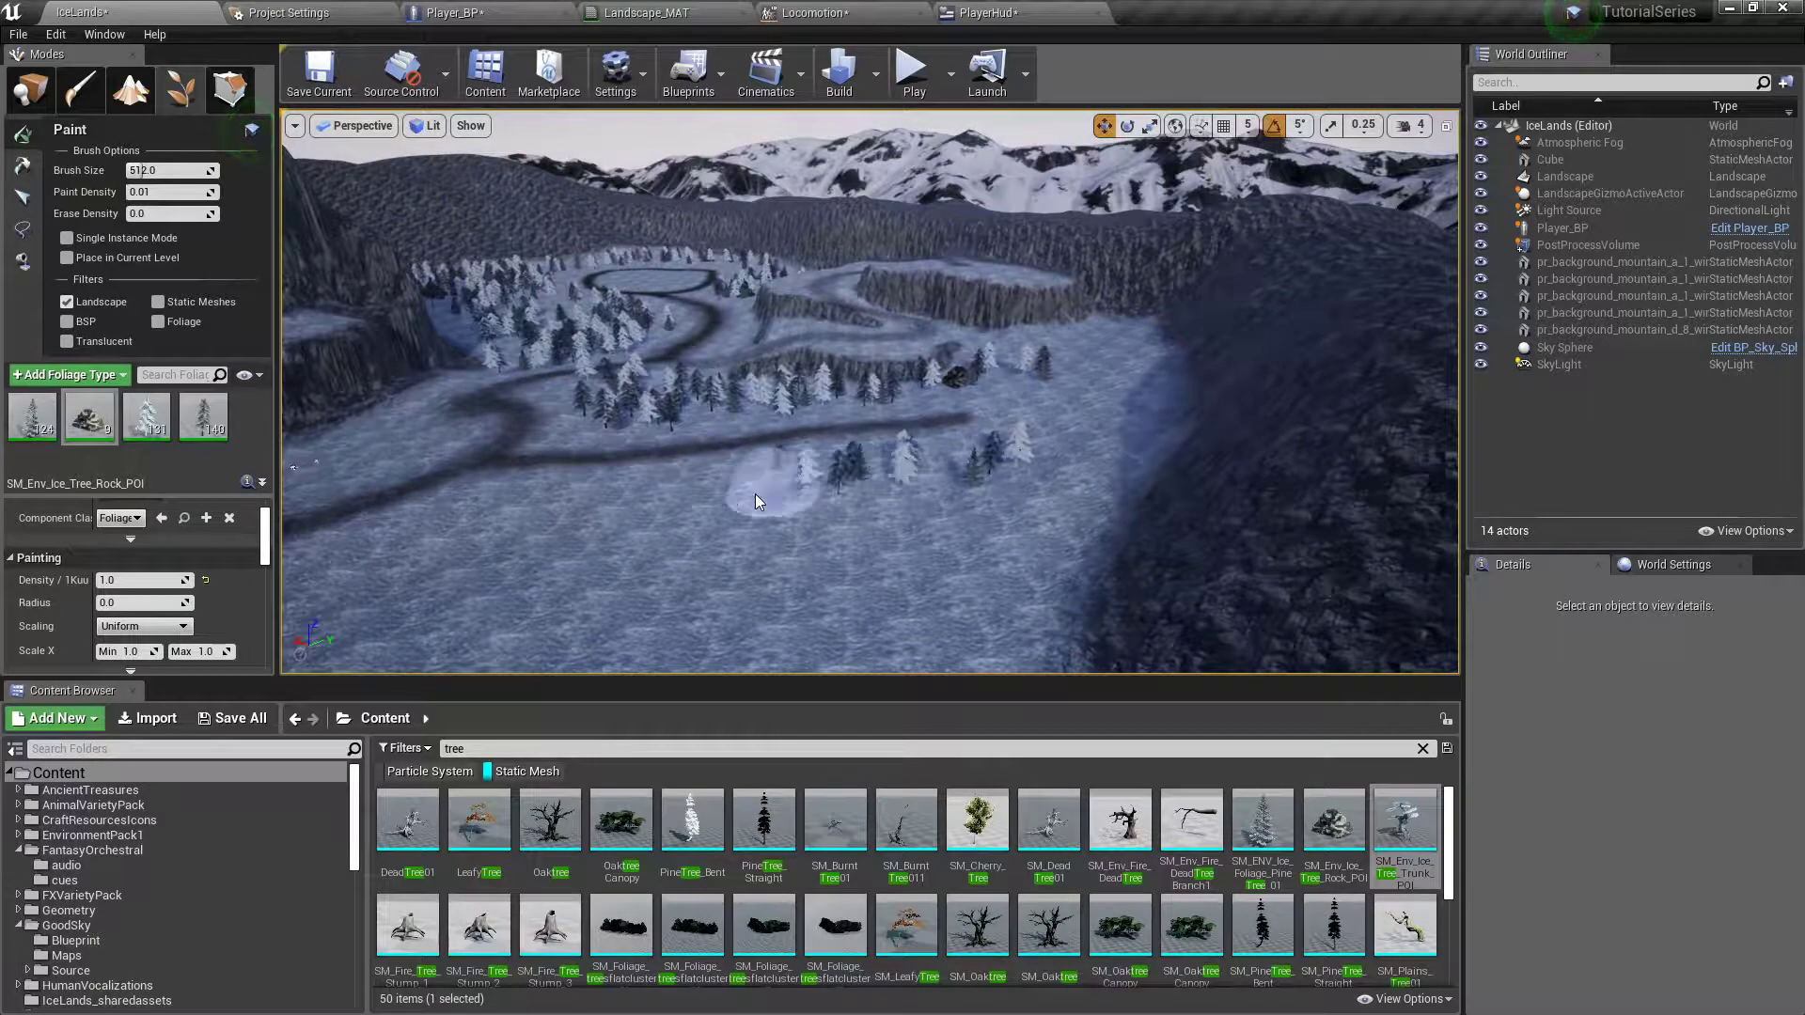
mouse_move(528, 538)
mouse_down()
mouse_move(849, 555)
mouse_move(983, 526)
mouse_up()
right_drag(983, 527, 876, 477)
mouse_move(612, 547)
mouse_down()
mouse_move(878, 573)
mouse_move(987, 550)
mouse_up()
right_drag(987, 550, 869, 402)
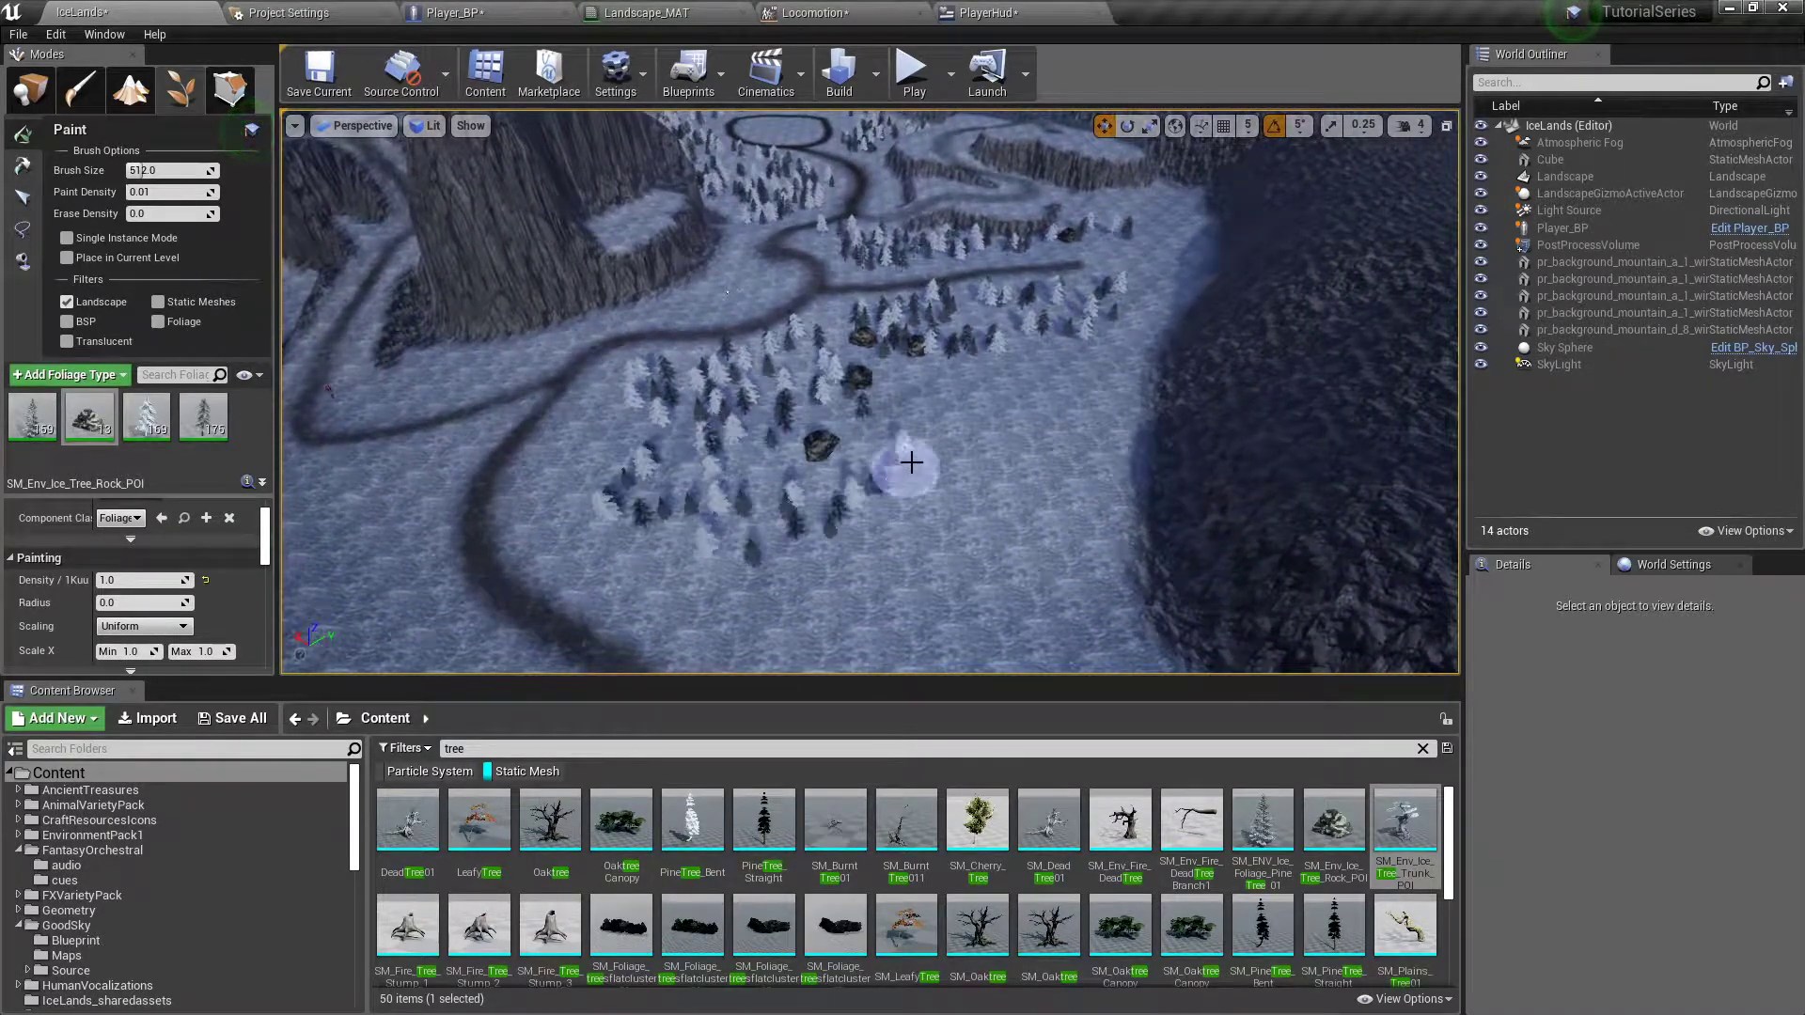
- Extend the forest across the snow between the winding path and the dark mountain slope
drag(911, 561, 729, 621)
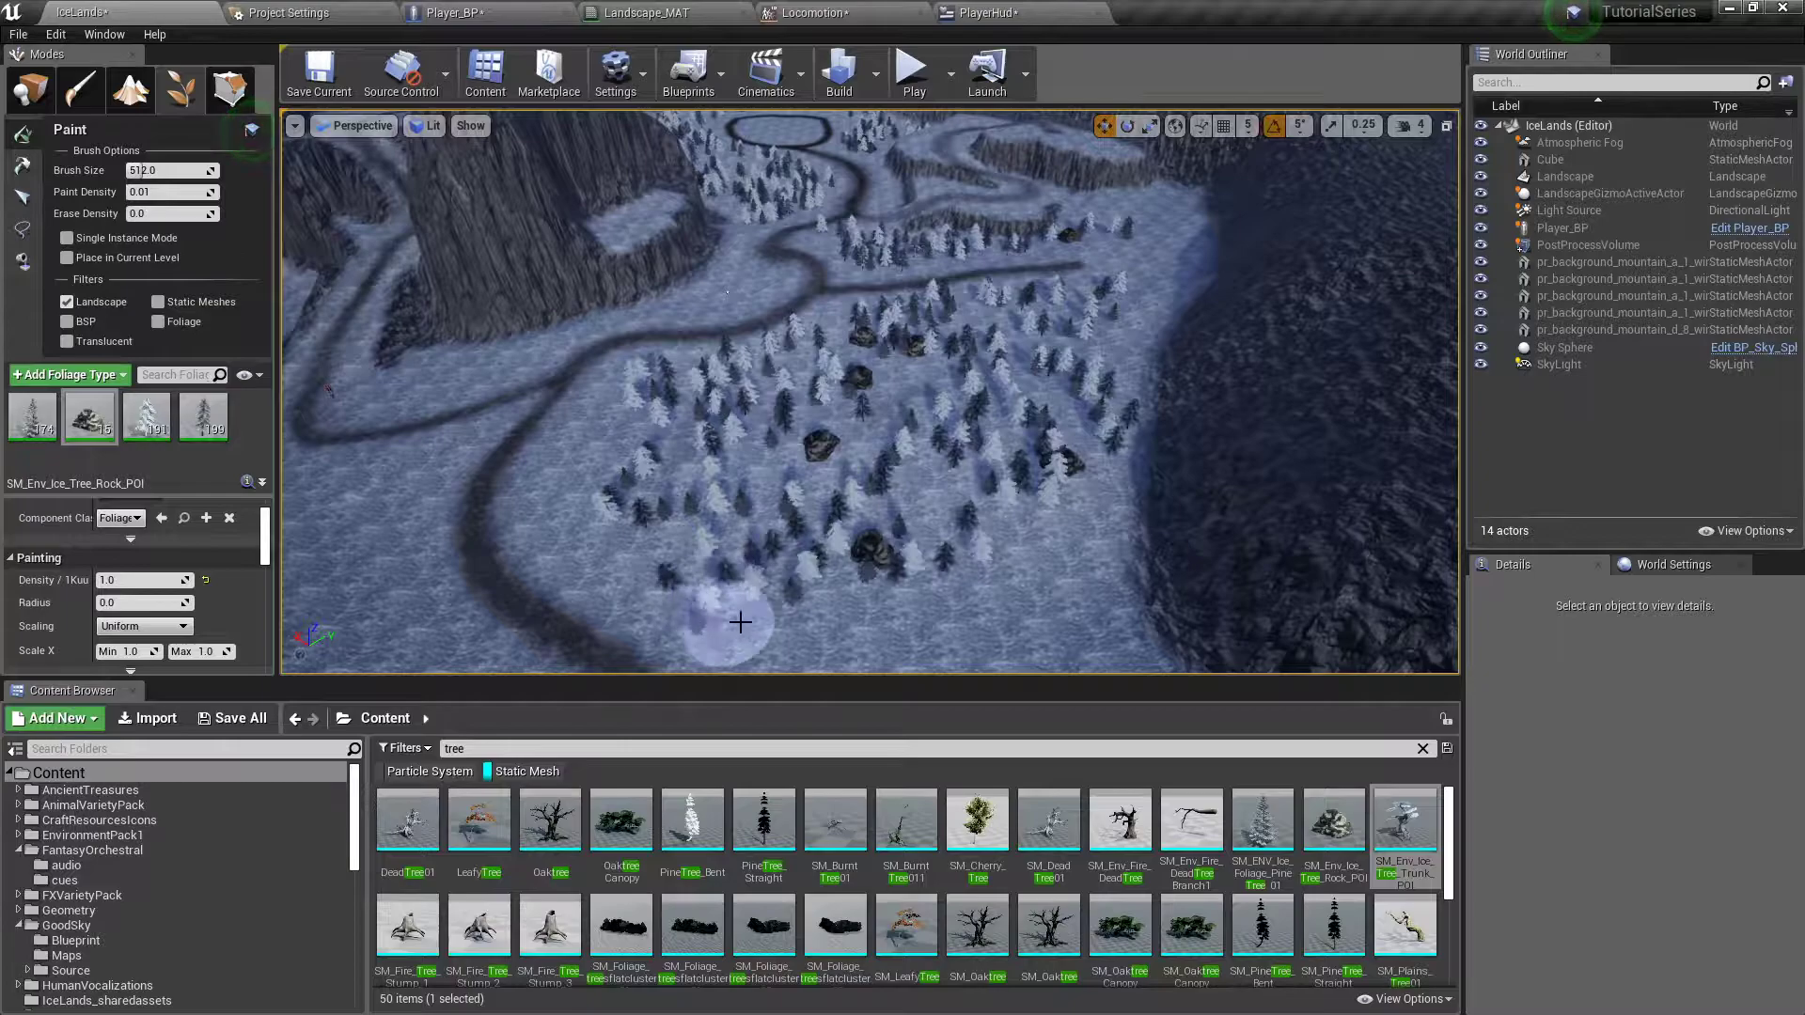
right_drag(729, 620, 783, 600)
mouse_move(783, 600)
mouse_down()
mouse_move(811, 524)
mouse_move(886, 437)
mouse_up()
right_drag(885, 437, 973, 422)
- Paint small groups of trees at the foot of the tall cliff and inside the nearby path junction
mouse_move(944, 546)
right_down()
mouse_move(935, 453)
mouse_move(813, 507)
mouse_move(776, 494)
mouse_move(403, 564)
right_up()
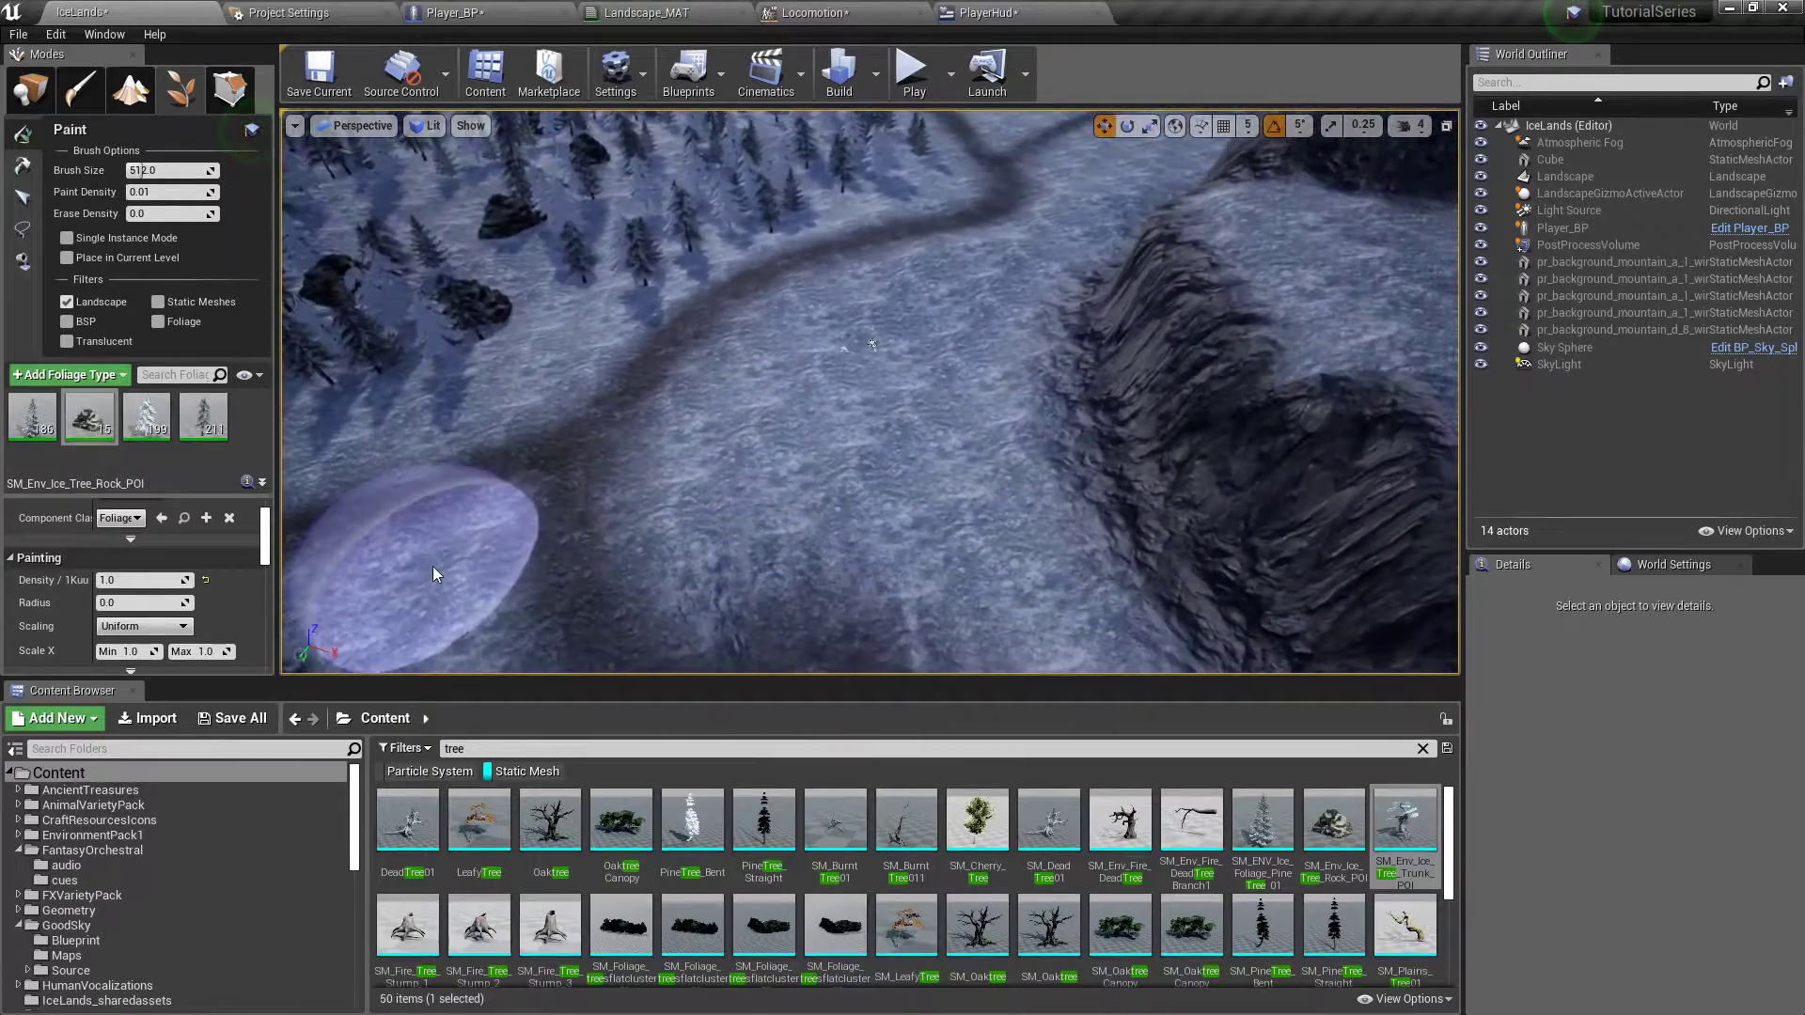
mouse_move(747, 451)
mouse_down()
mouse_move(851, 357)
mouse_move(940, 451)
mouse_up()
right_drag(940, 451, 912, 433)
right_drag(785, 458, 878, 471)
drag(878, 471, 679, 471)
click(678, 471)
right_drag(679, 471, 905, 470)
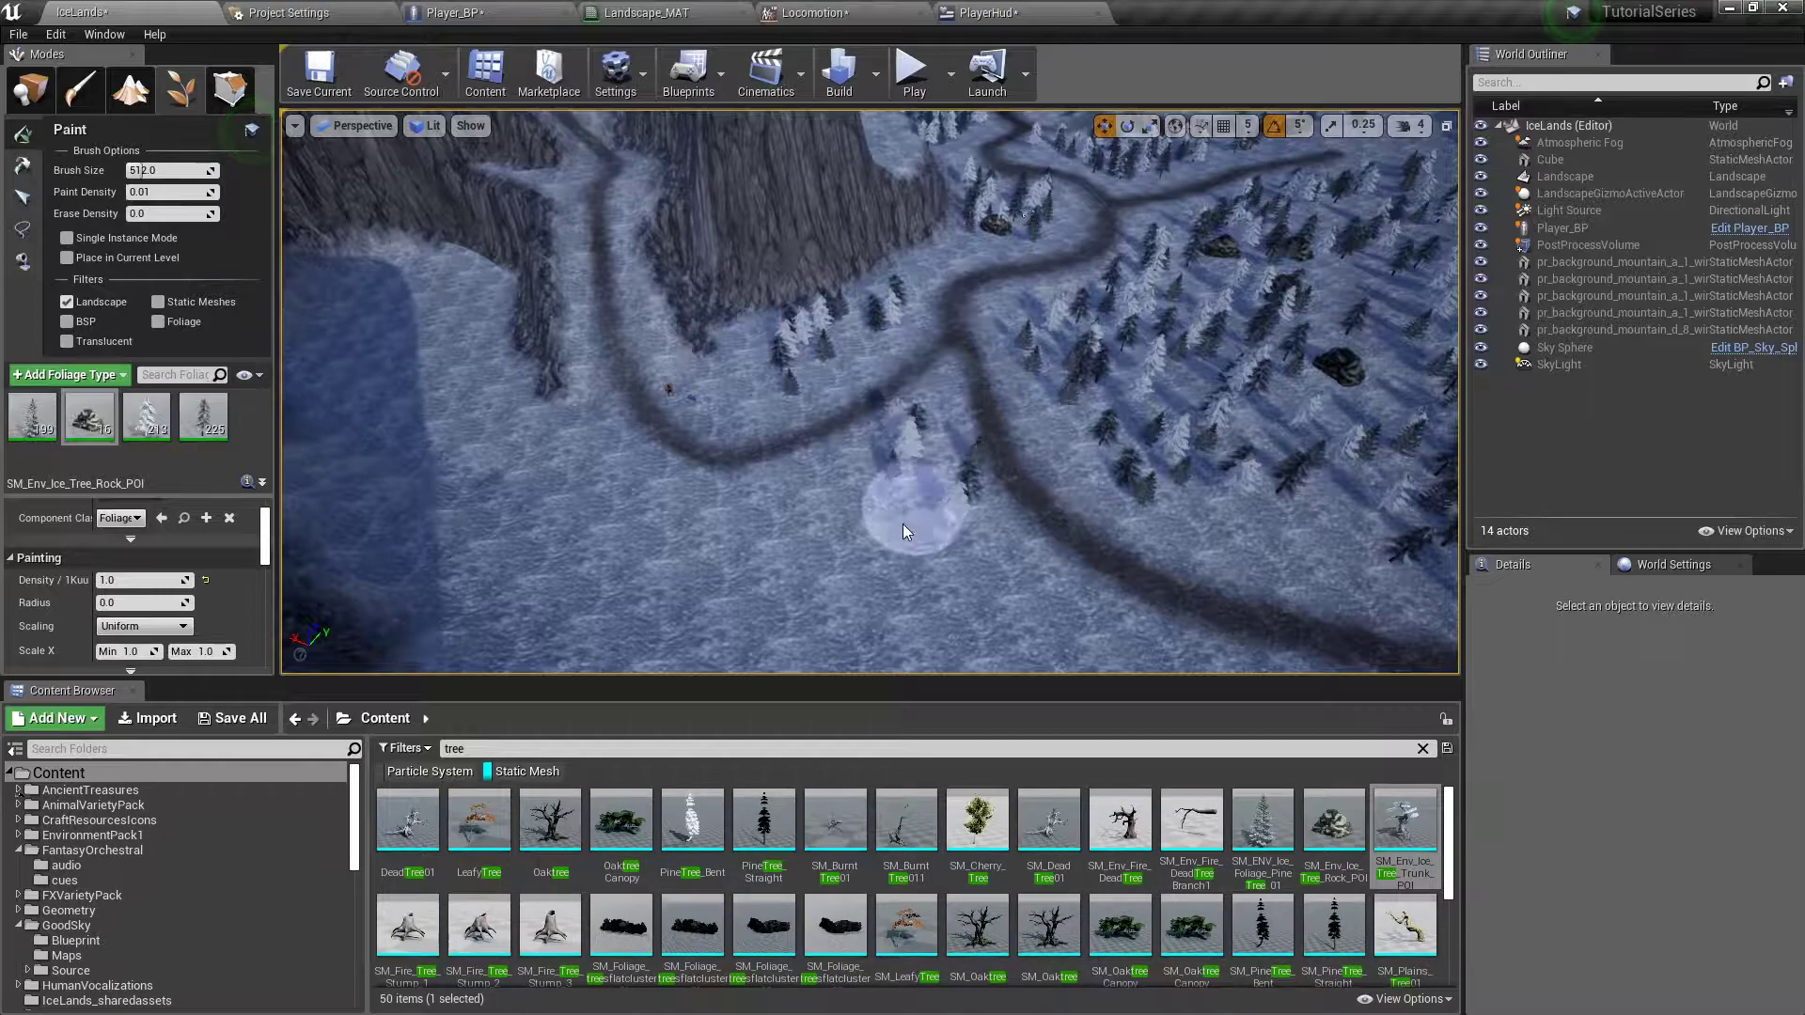